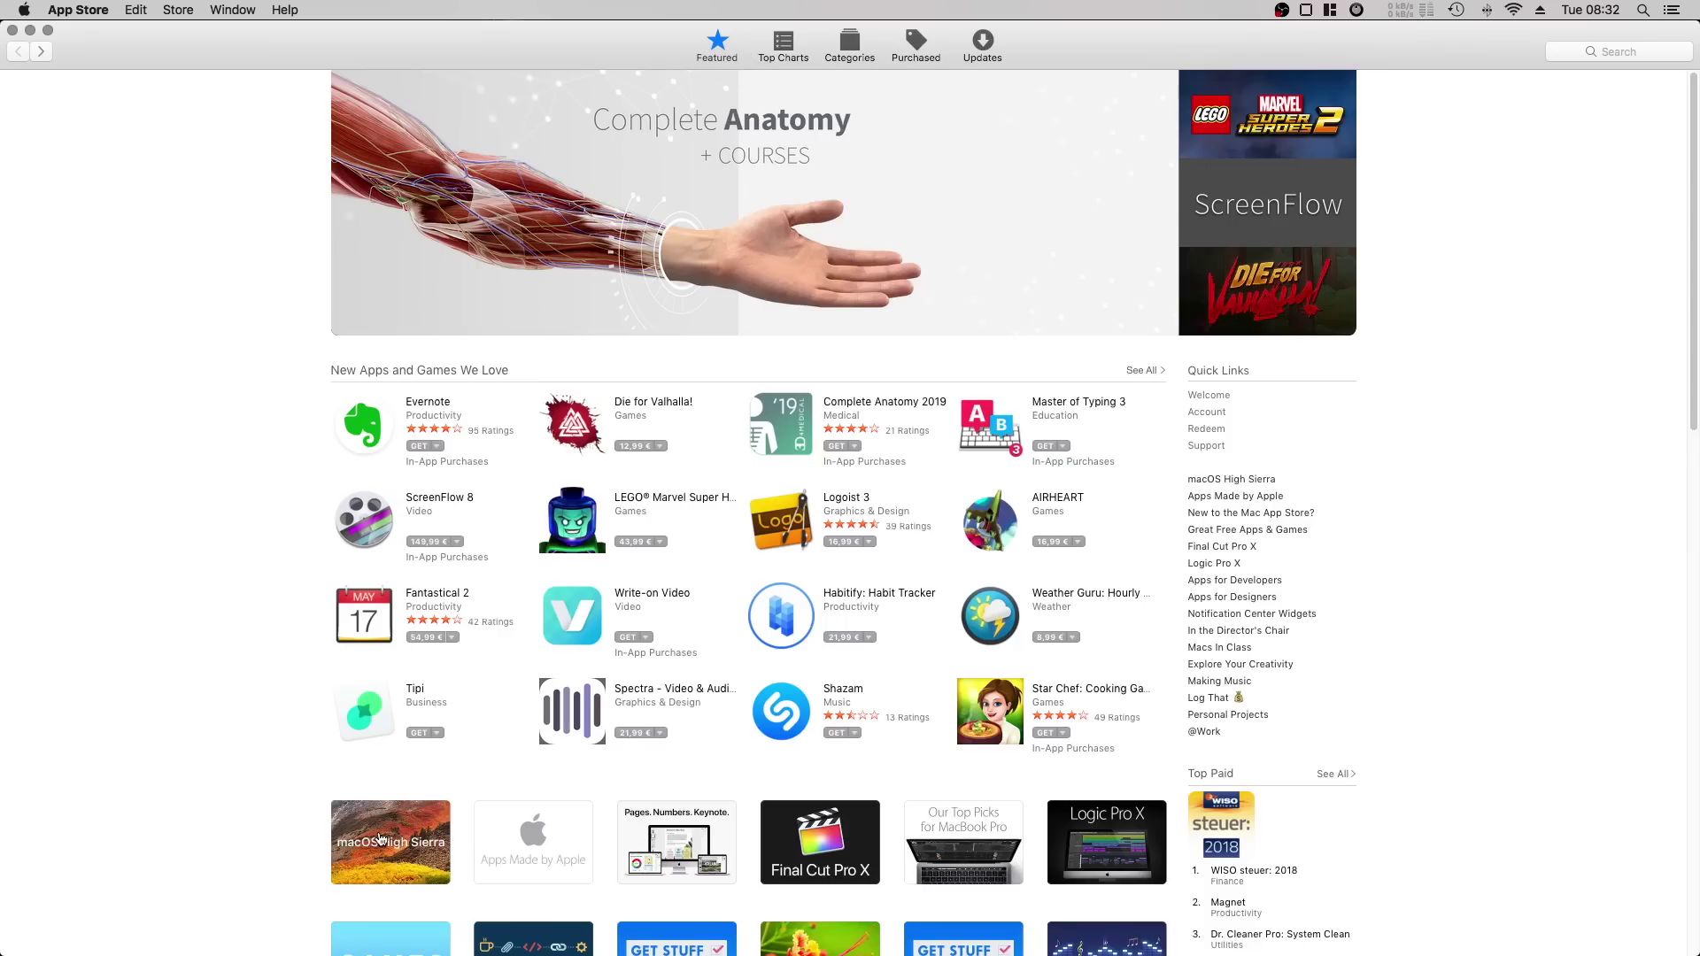
# Download macOS High Sierra from its App Store page, then quit the auto-launched installer and App Store.
pyautogui.click(381, 839)
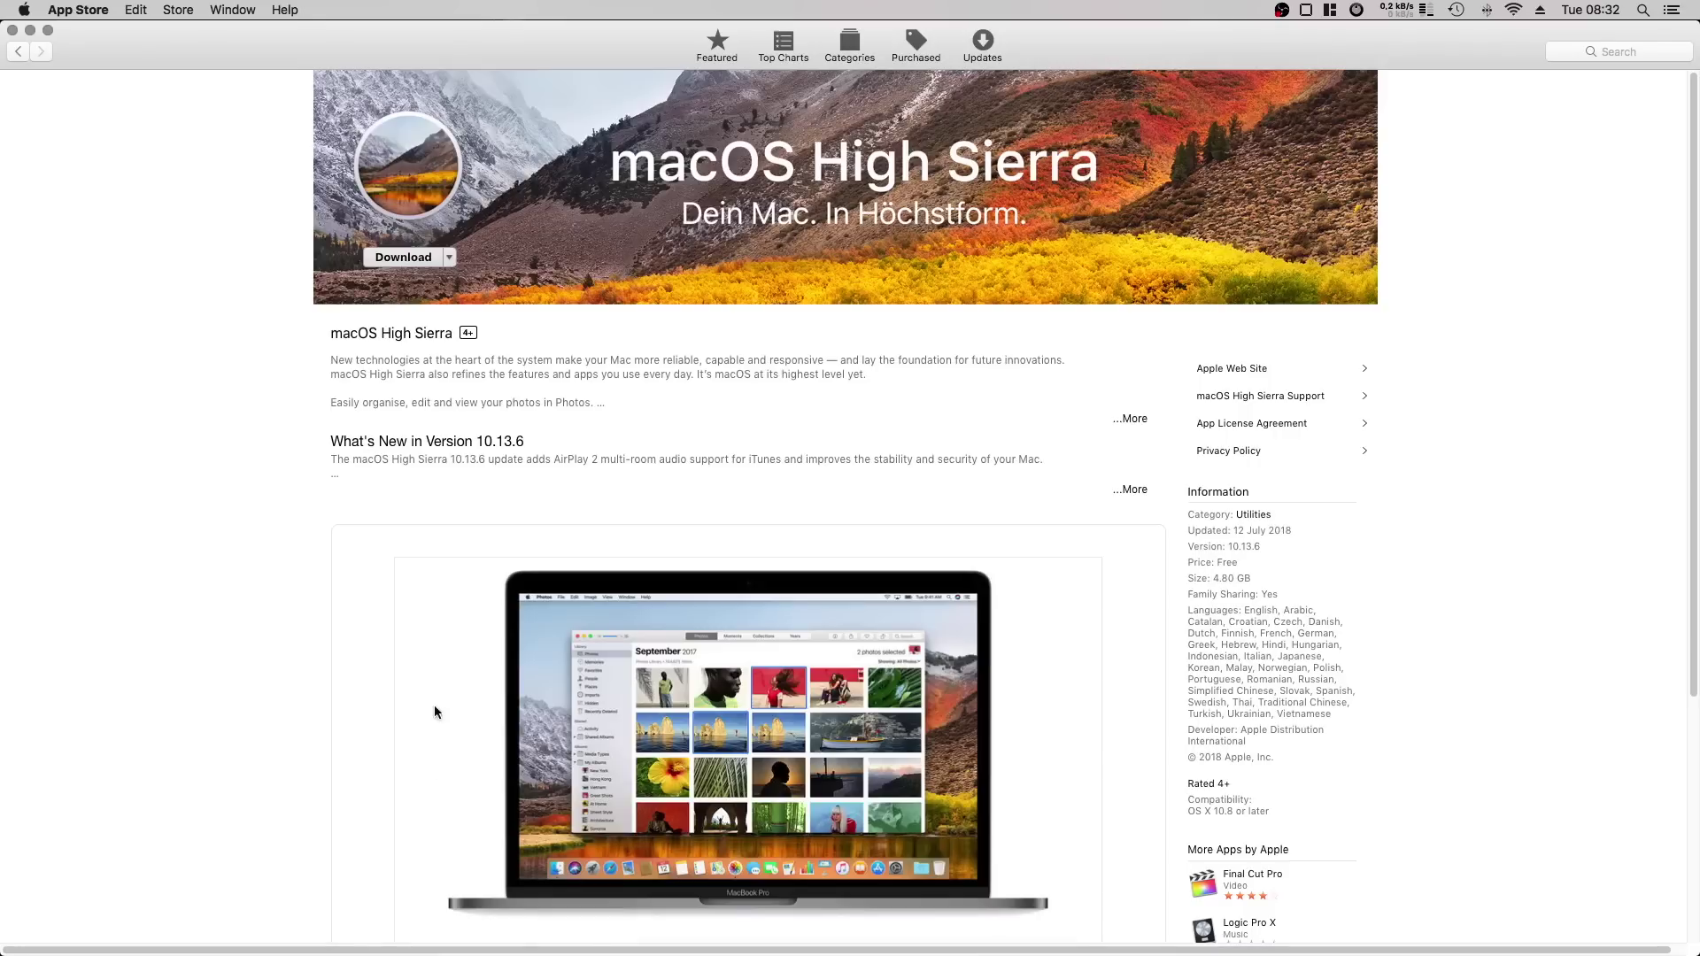
pyautogui.click(402, 257)
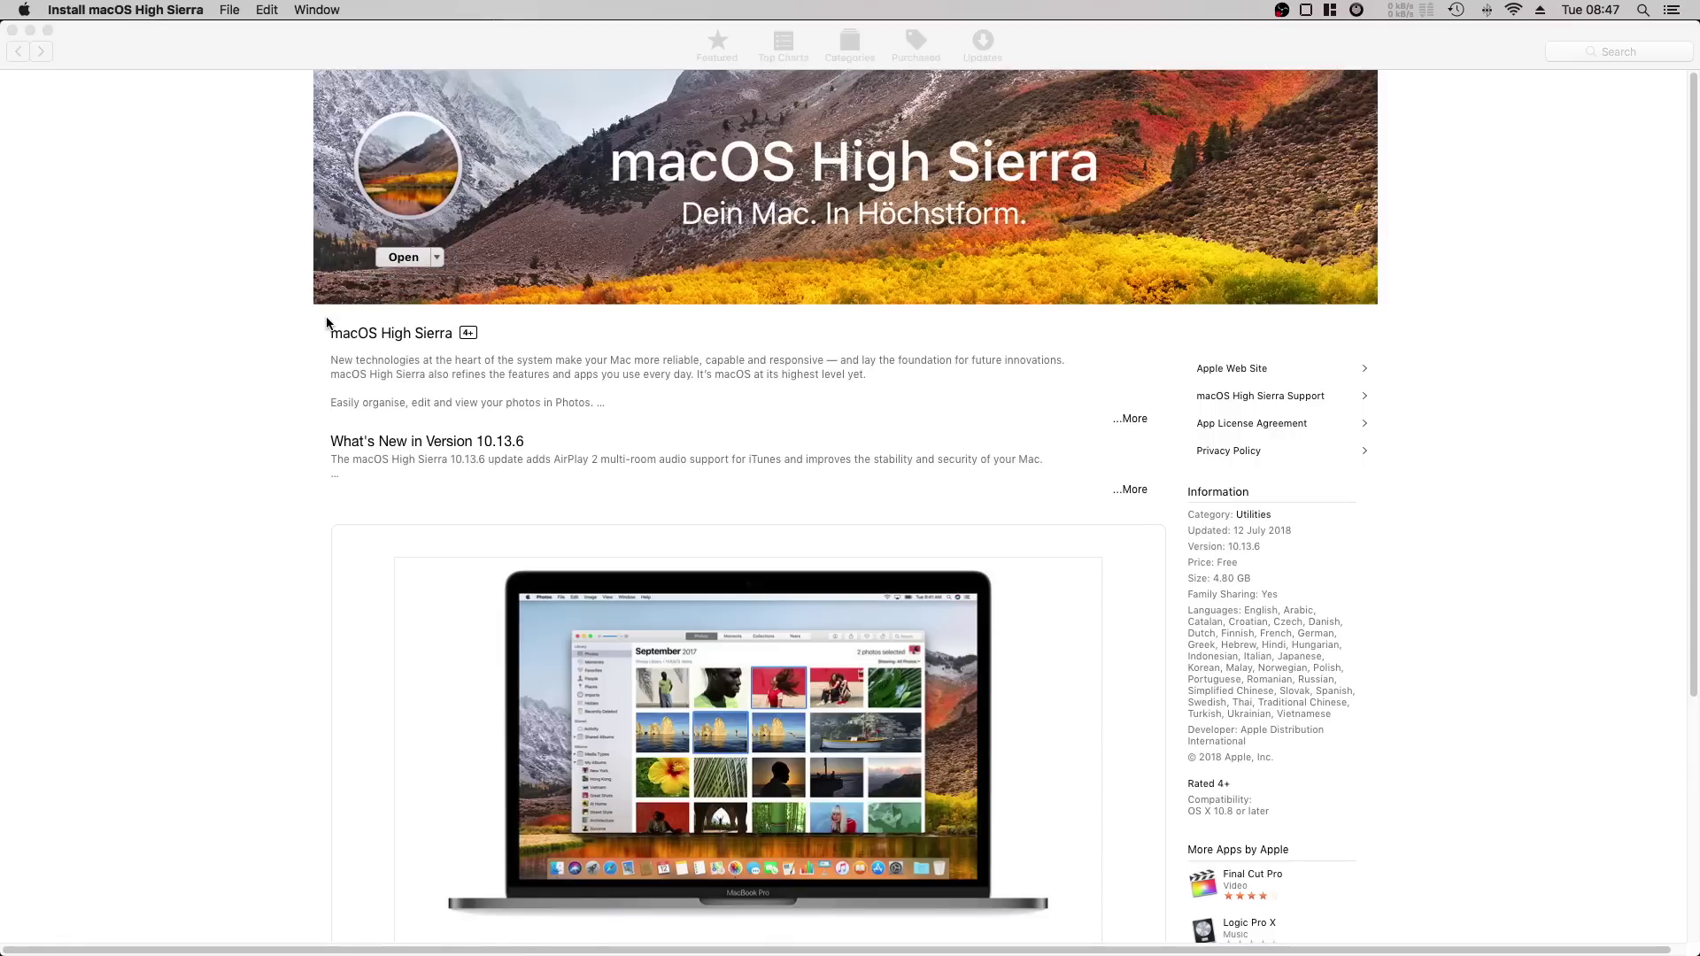
pyautogui.click(156, 10)
pyautogui.click(118, 174)
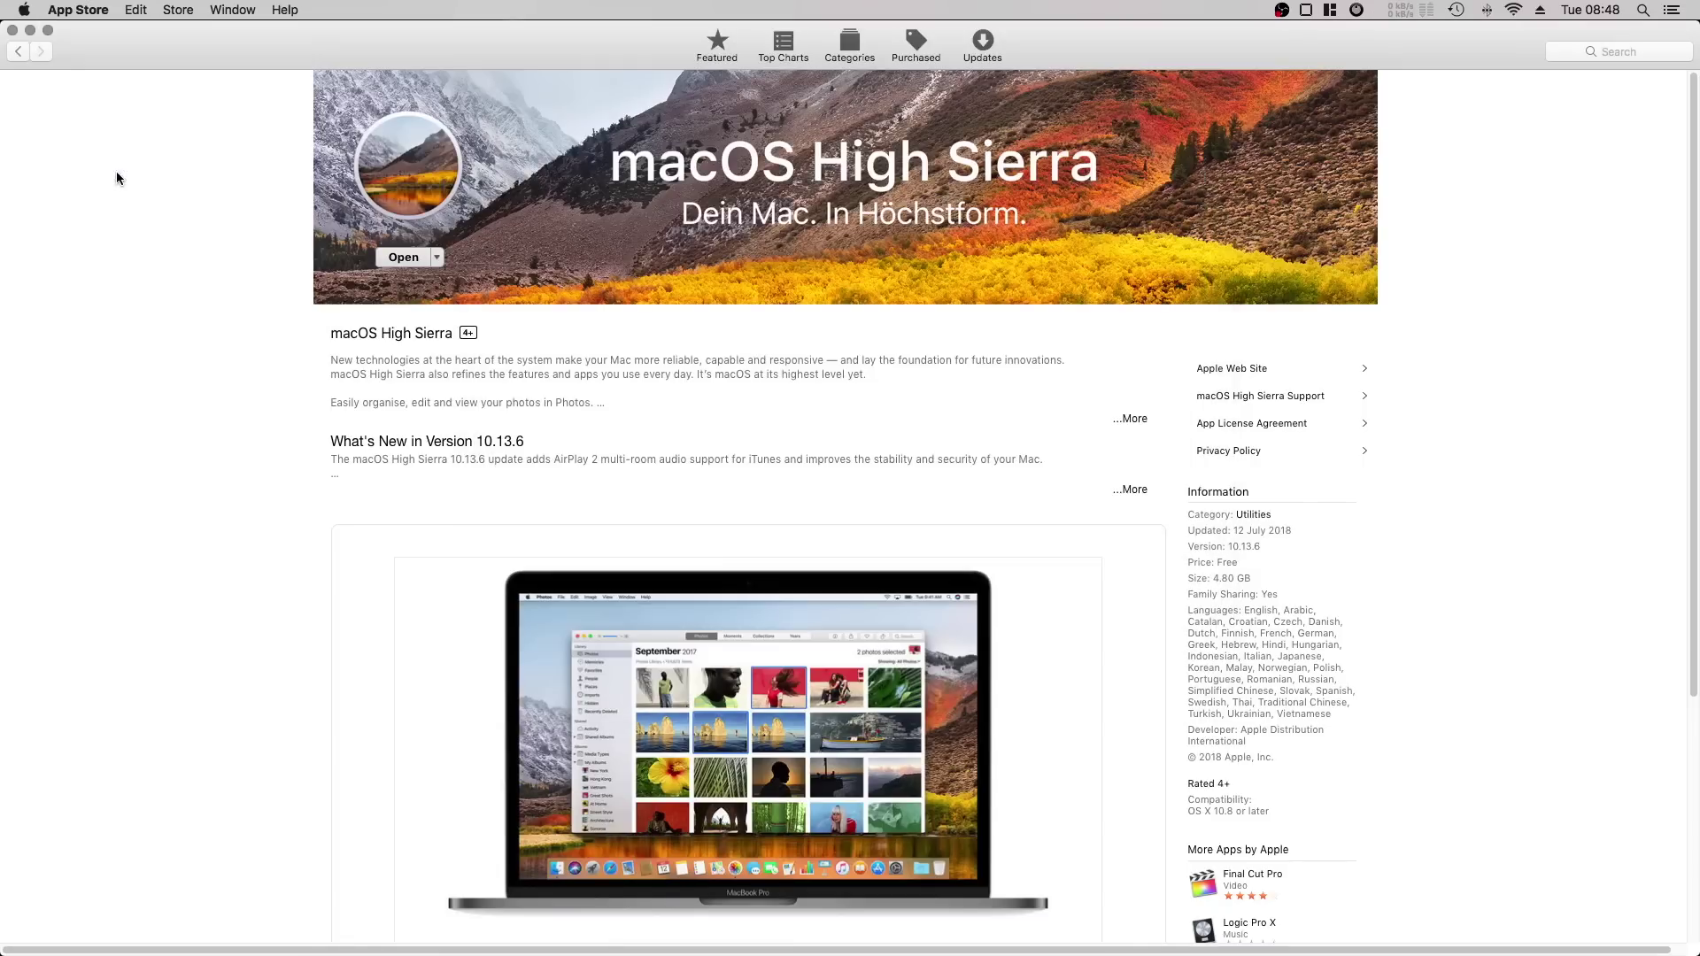
pyautogui.press('super+q')
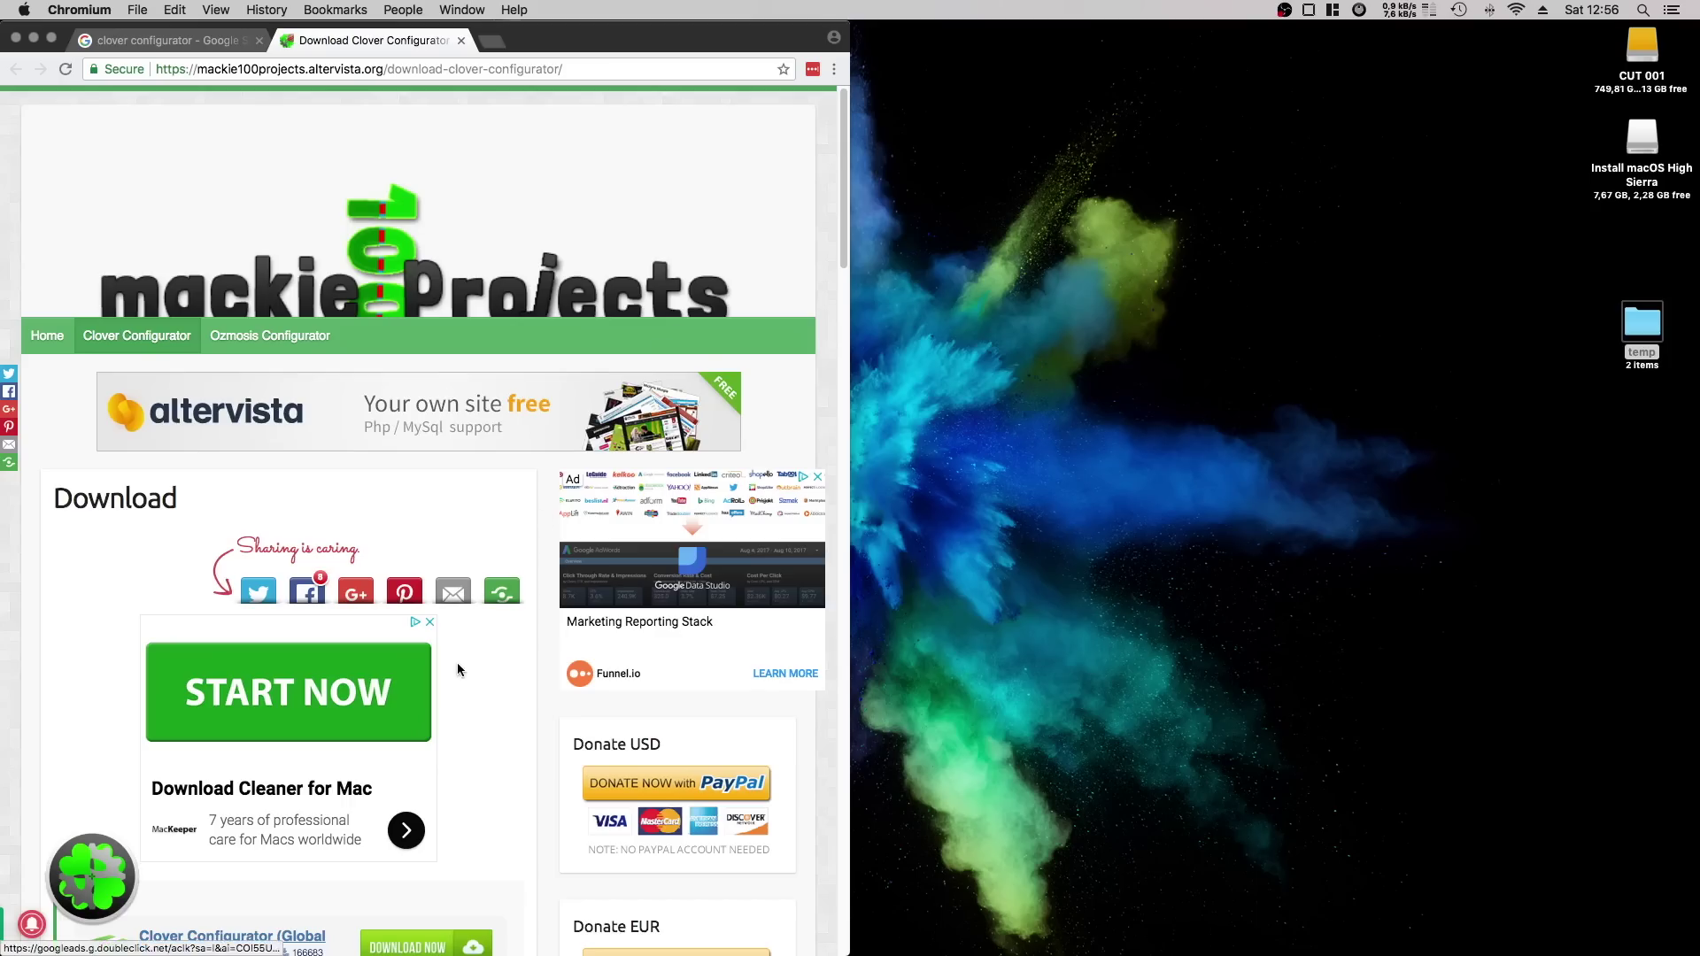
# Save the Clover Configurator download to the Desktop as CCG.zip.
pyautogui.moveTo(137, 337)
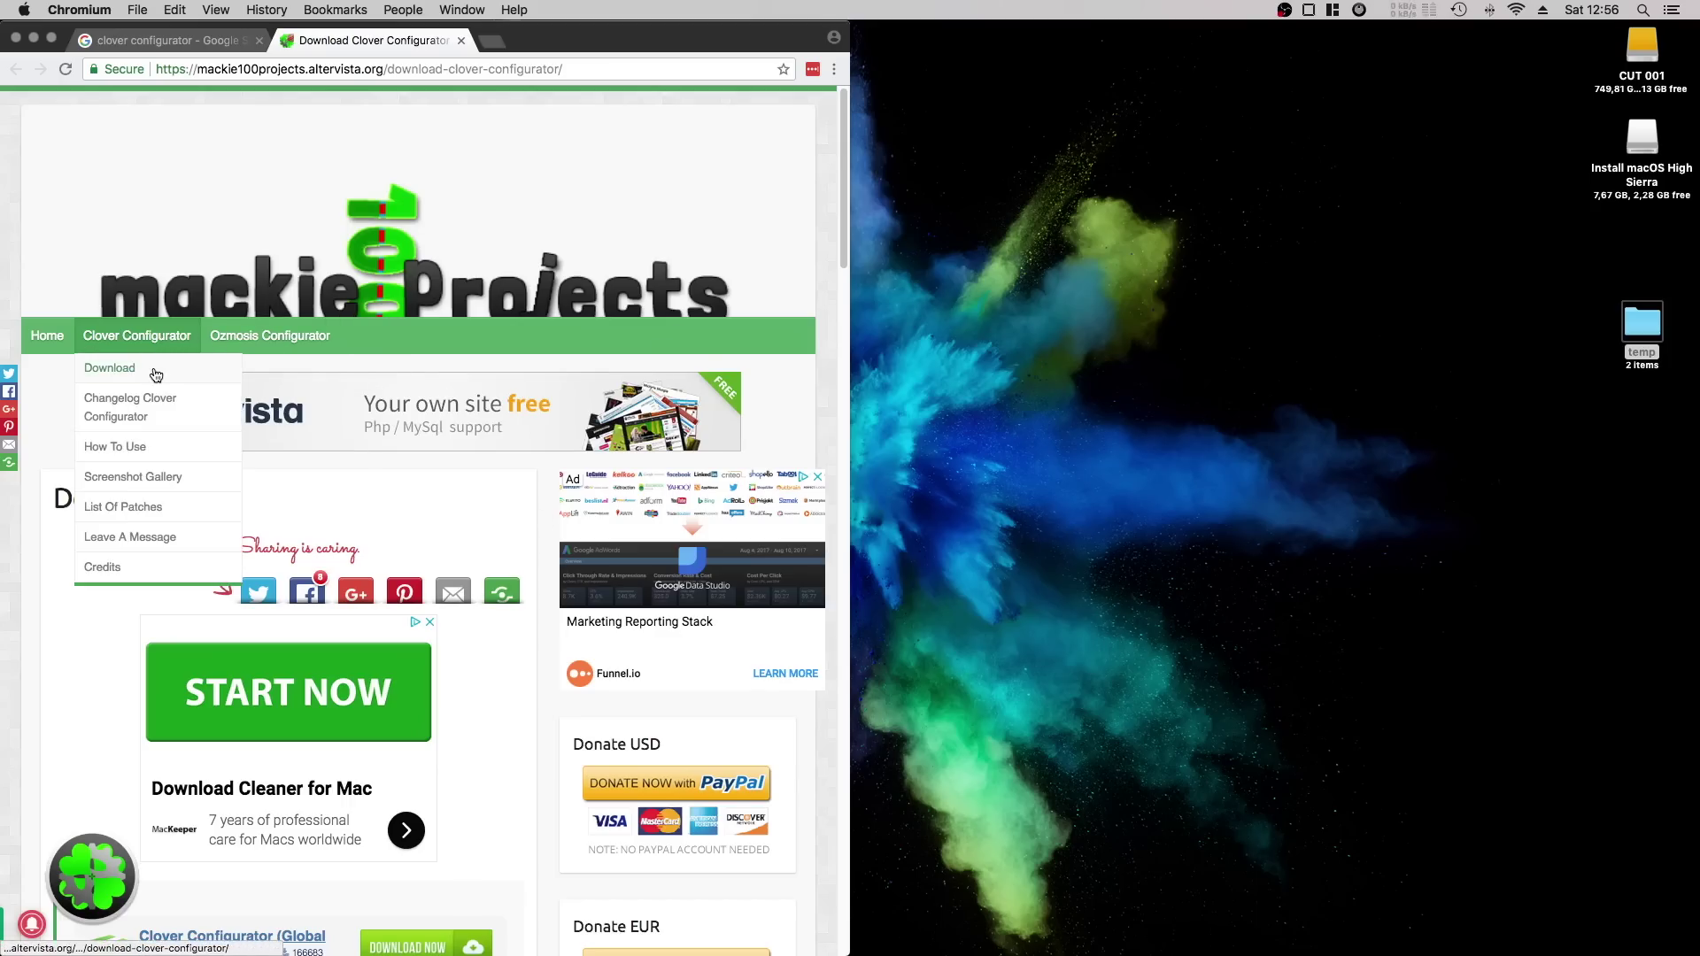
pyautogui.click(156, 375)
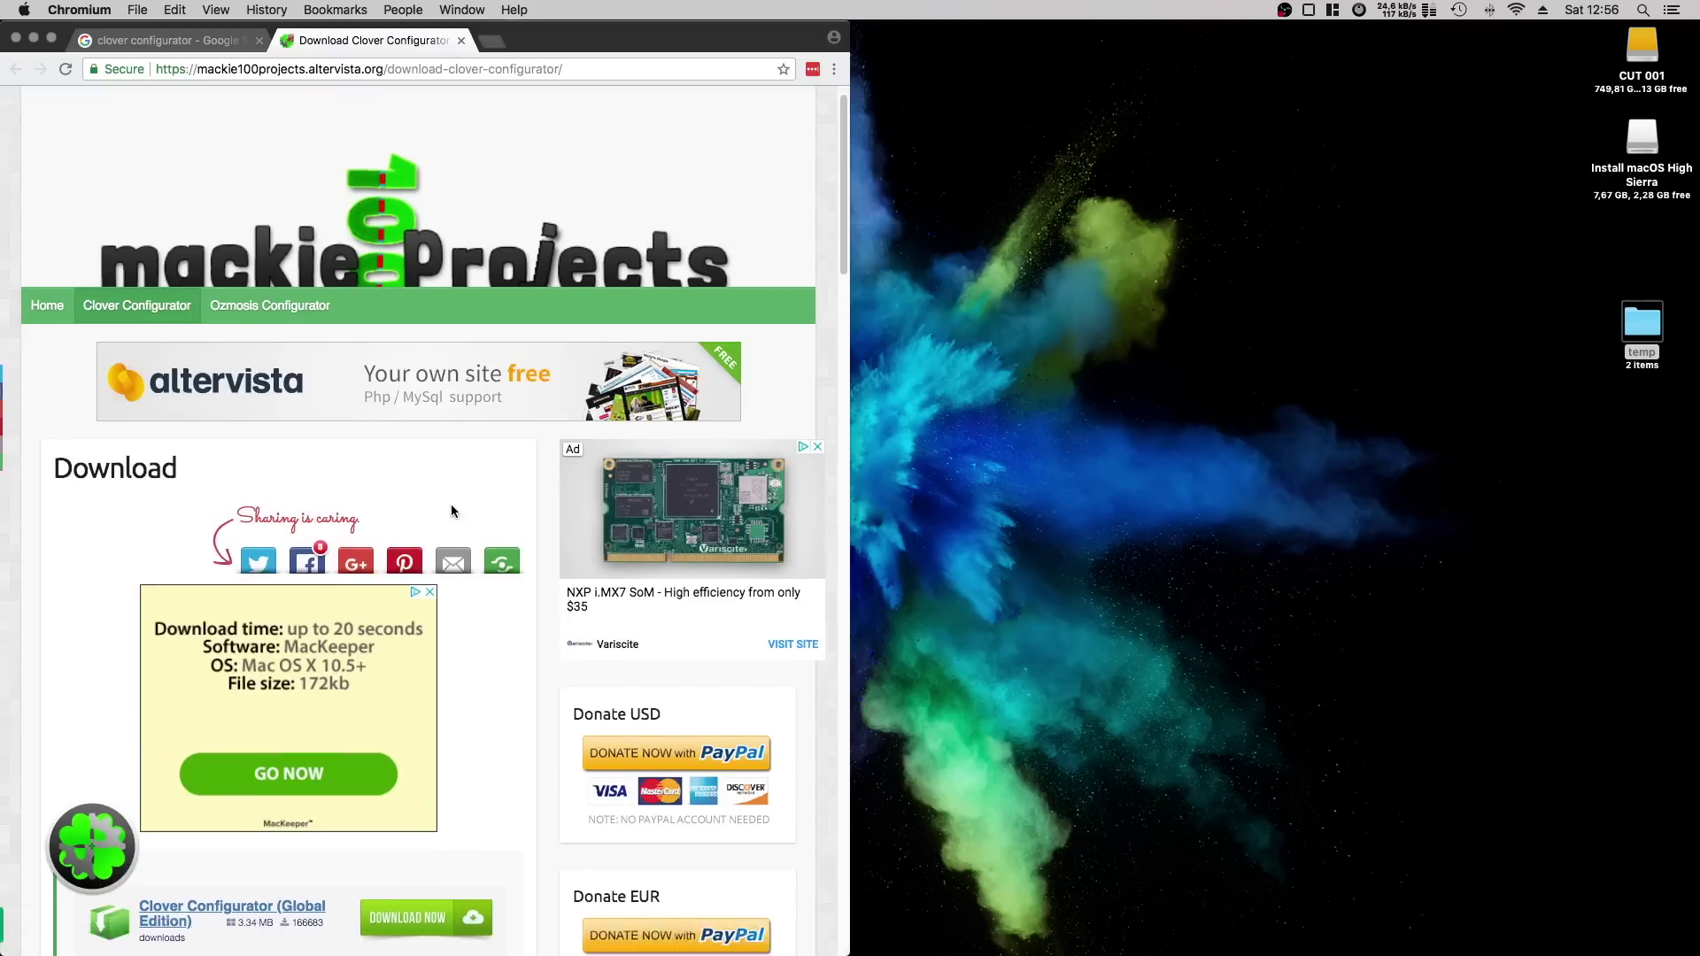
pyautogui.scroll(-3, 450, 503)
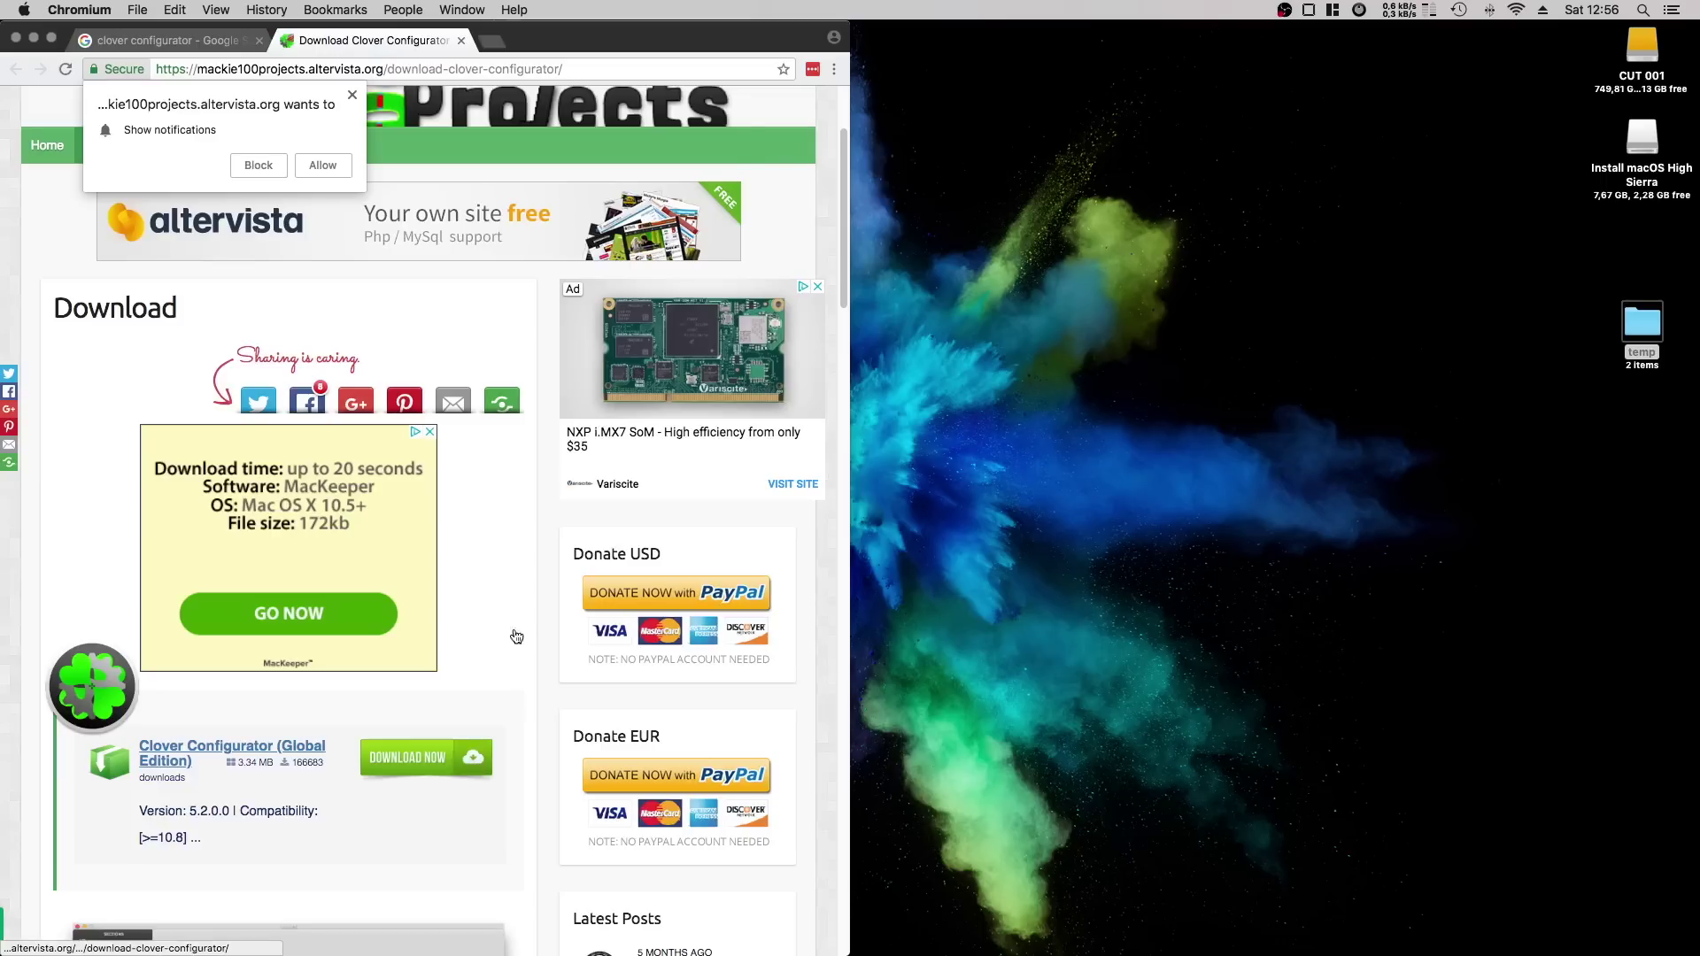
pyautogui.click(155, 228)
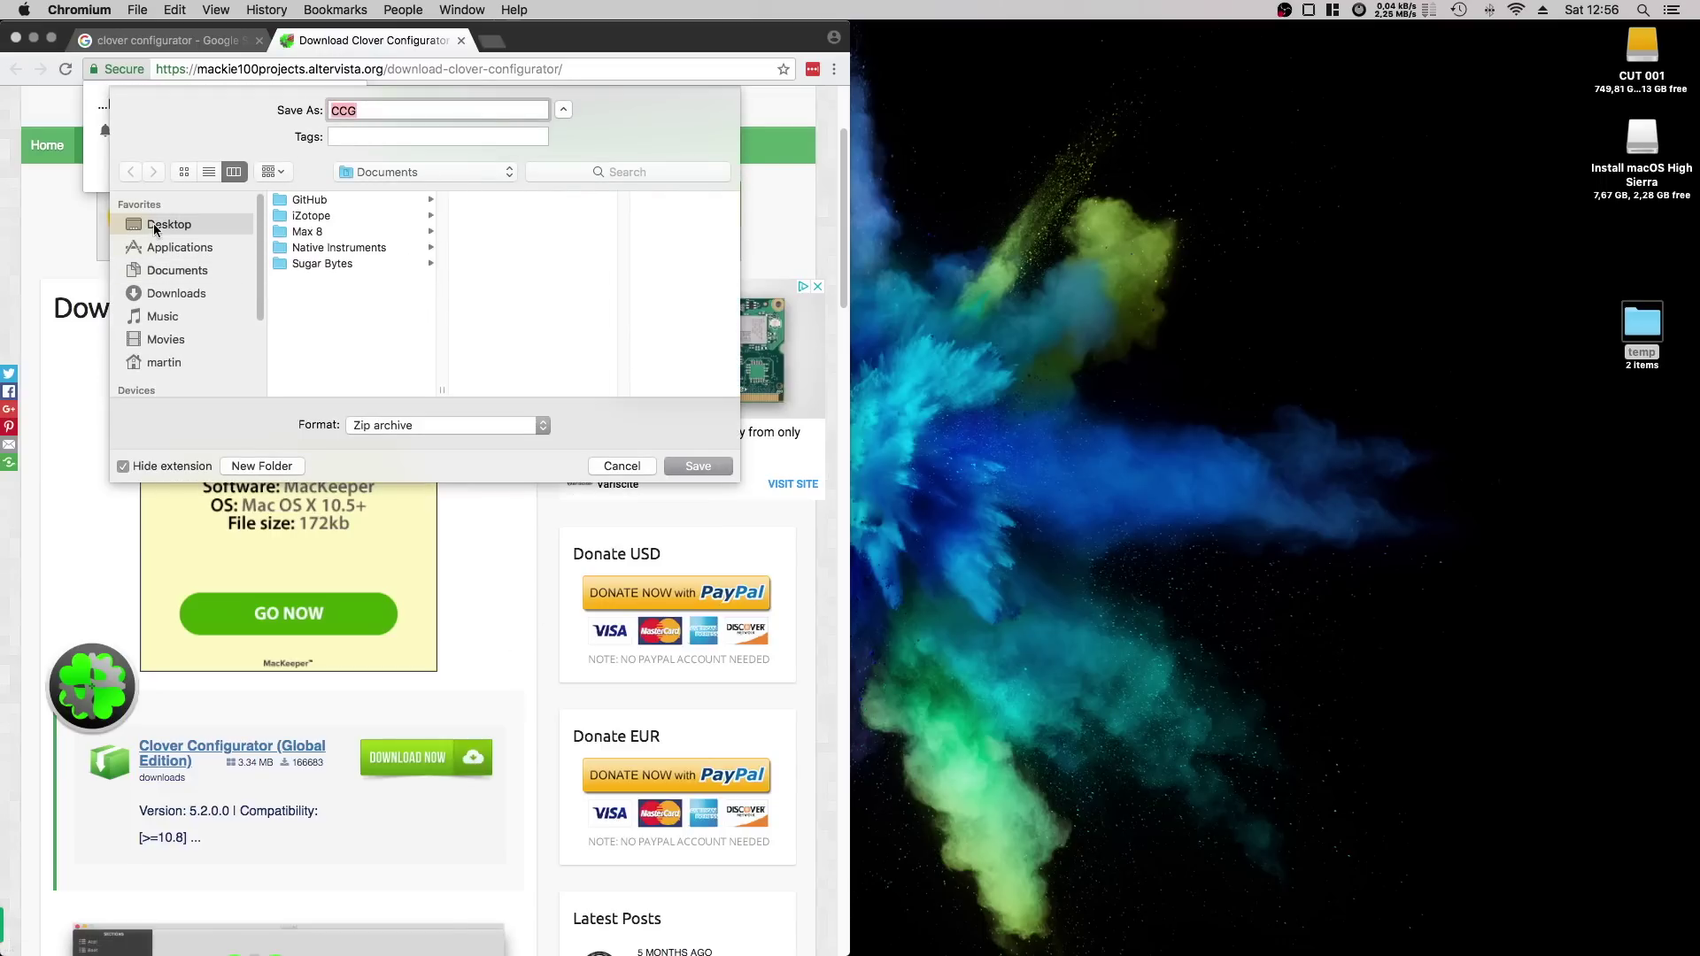
pyautogui.click(695, 467)
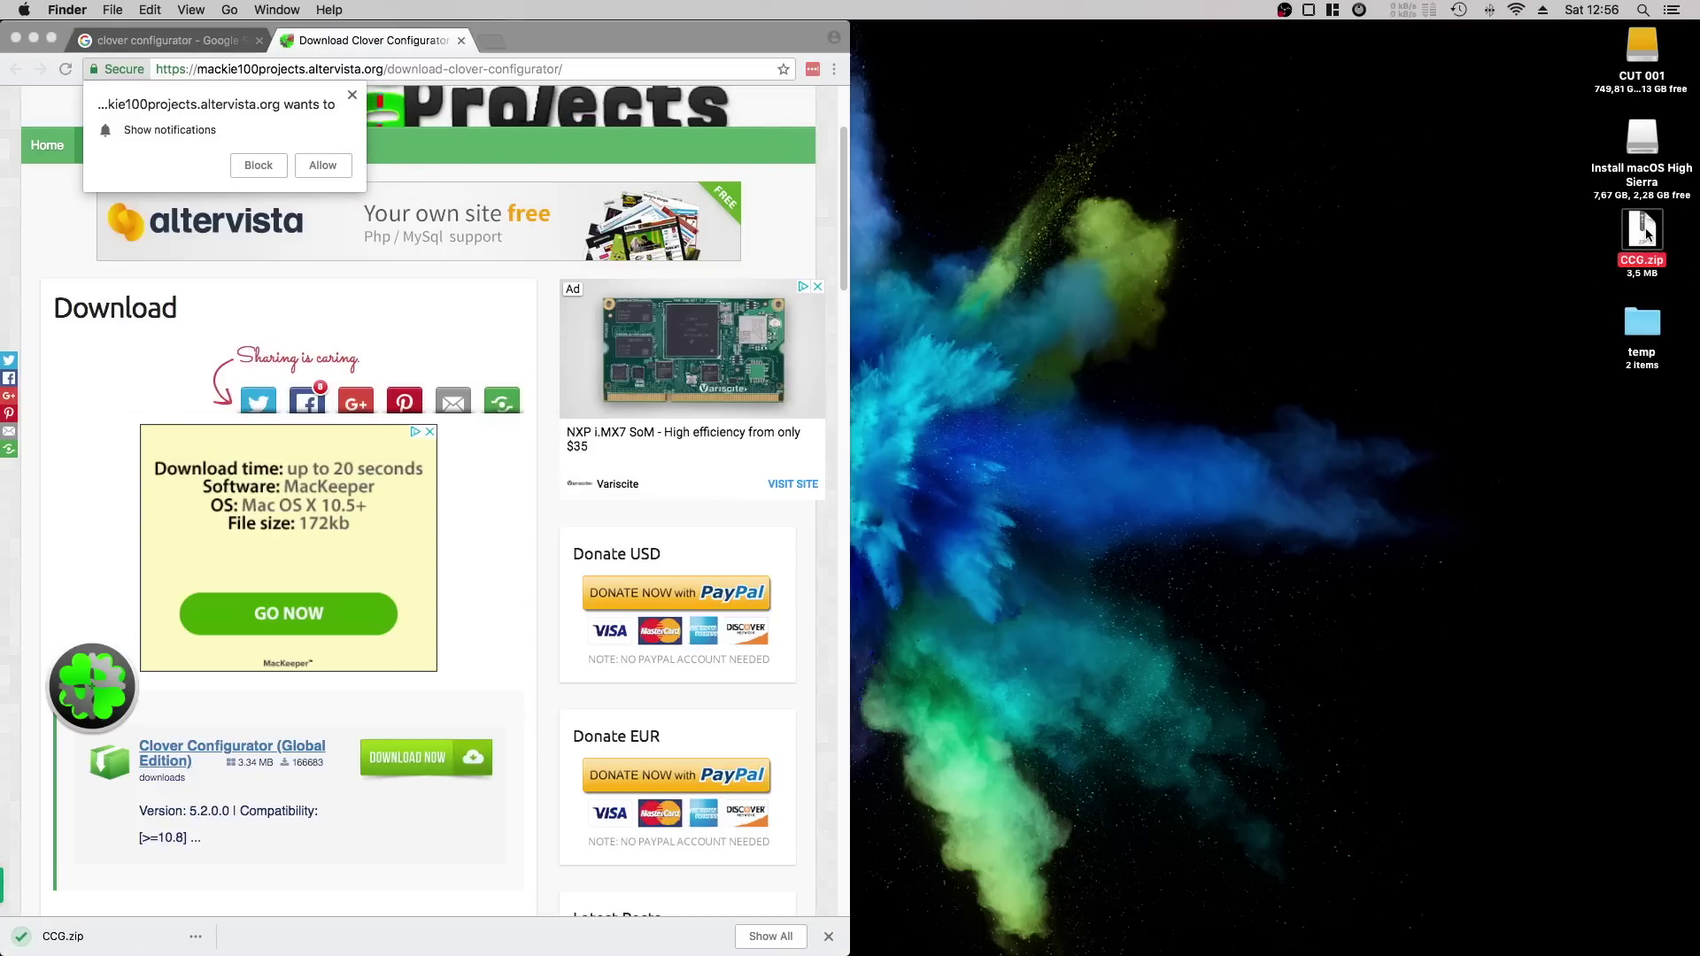
# Unpack CCG.zip on the Desktop and move the zip to the Trash.
pyautogui.doubleClick(1644, 232)
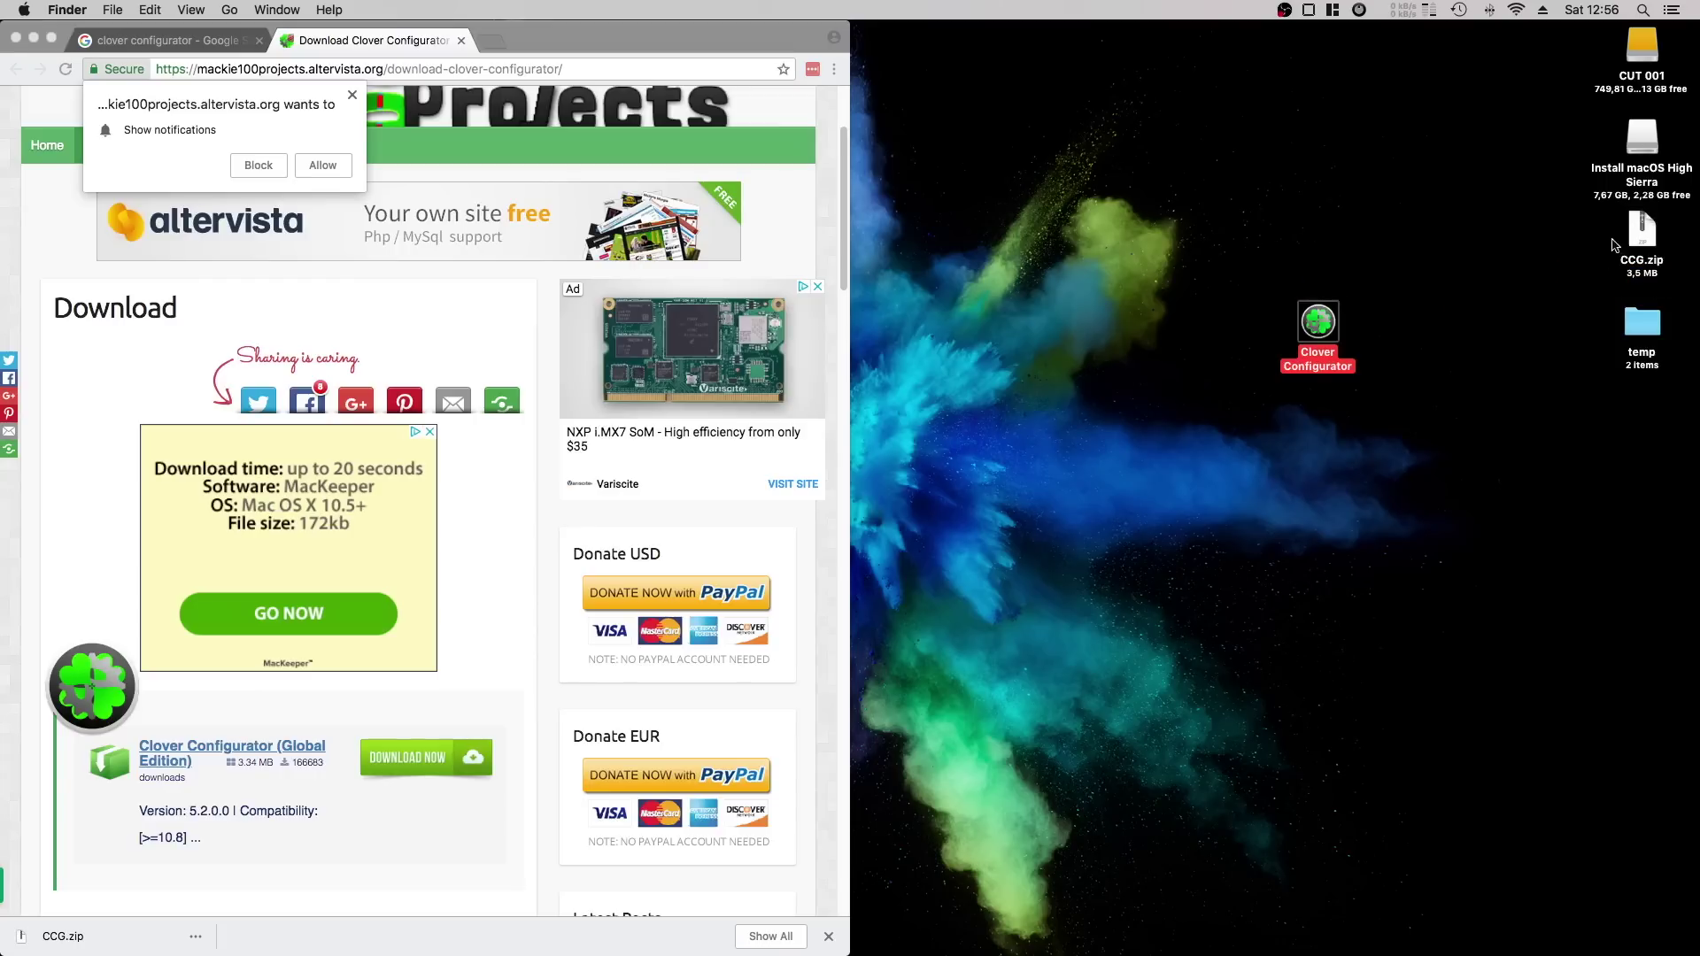
pyautogui.click(1656, 239)
pyautogui.press('super+BackSpace')
pyautogui.click(357, 78)
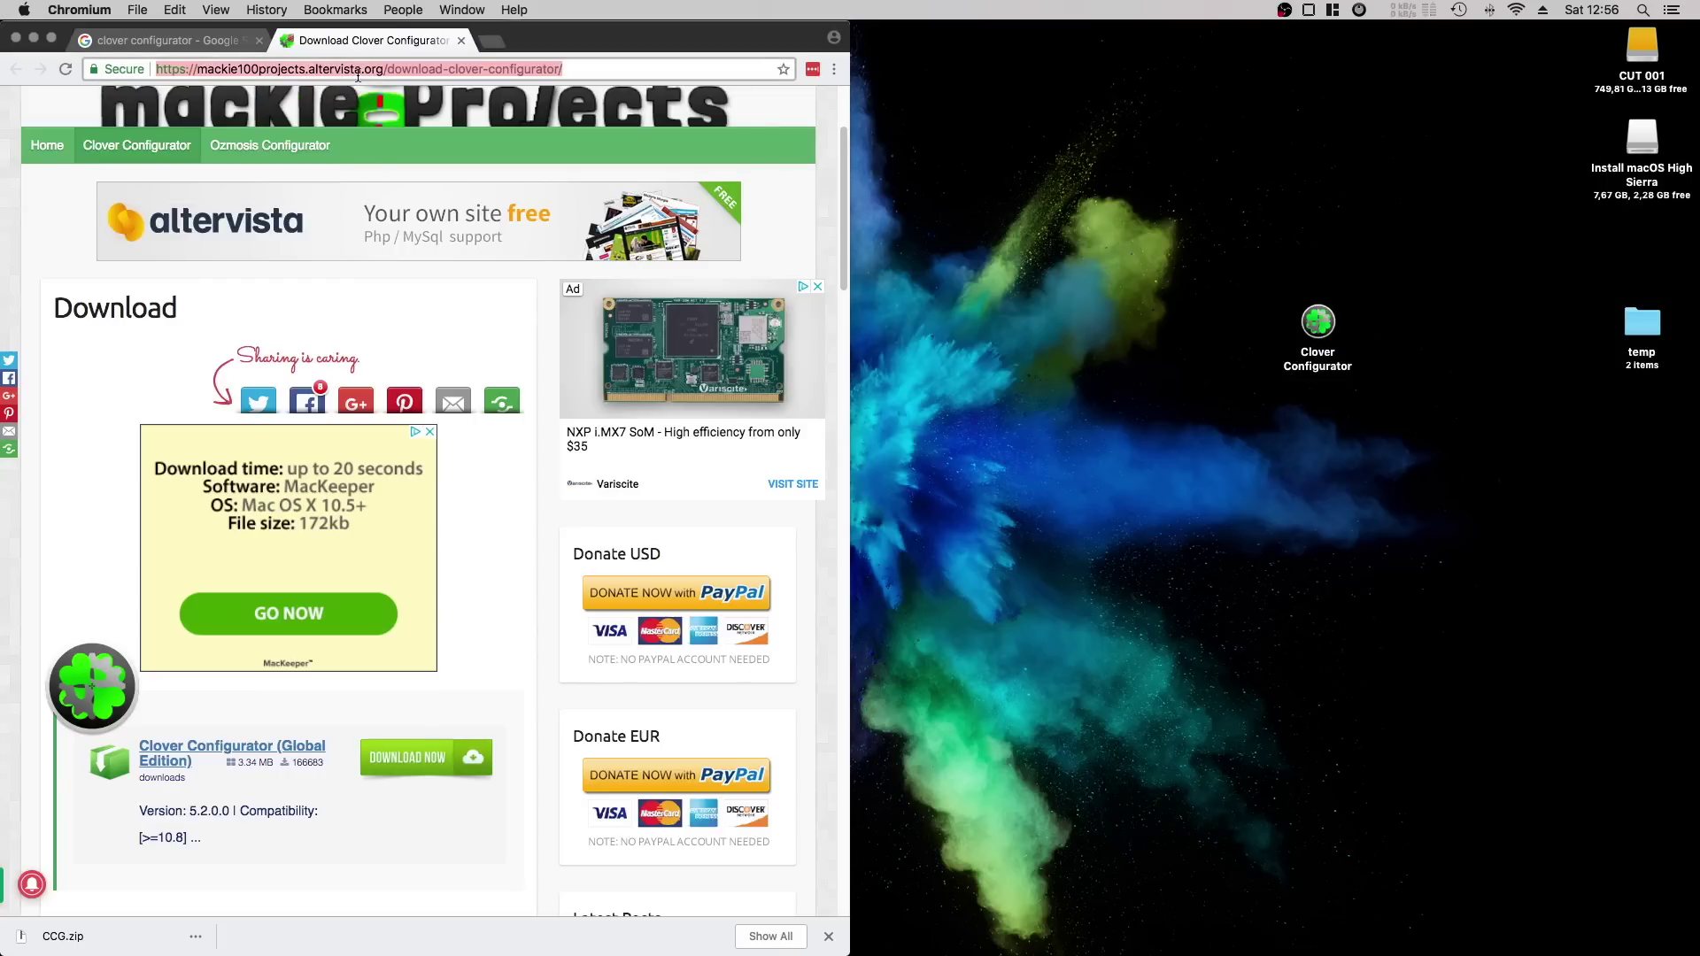
# Search for unibeast and save UniBeast 8.3.2 for High Sierra from tonymacx86 to the Desktop.
pyautogui.write('unibeast')
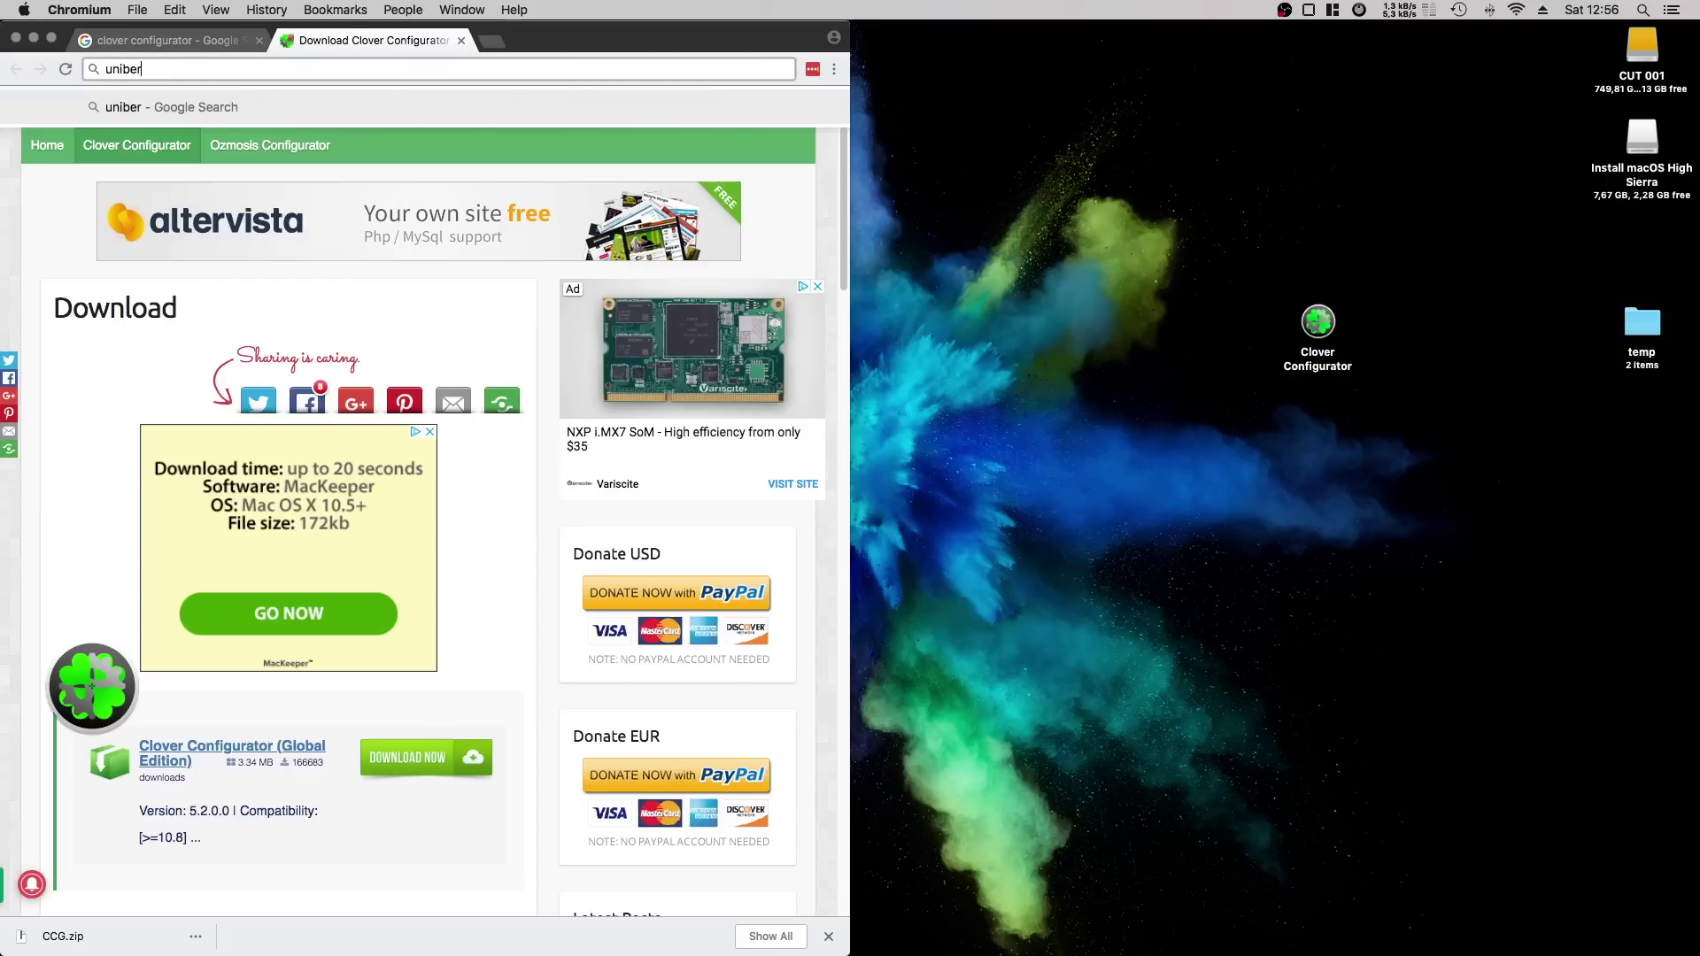
pyautogui.press('Return')
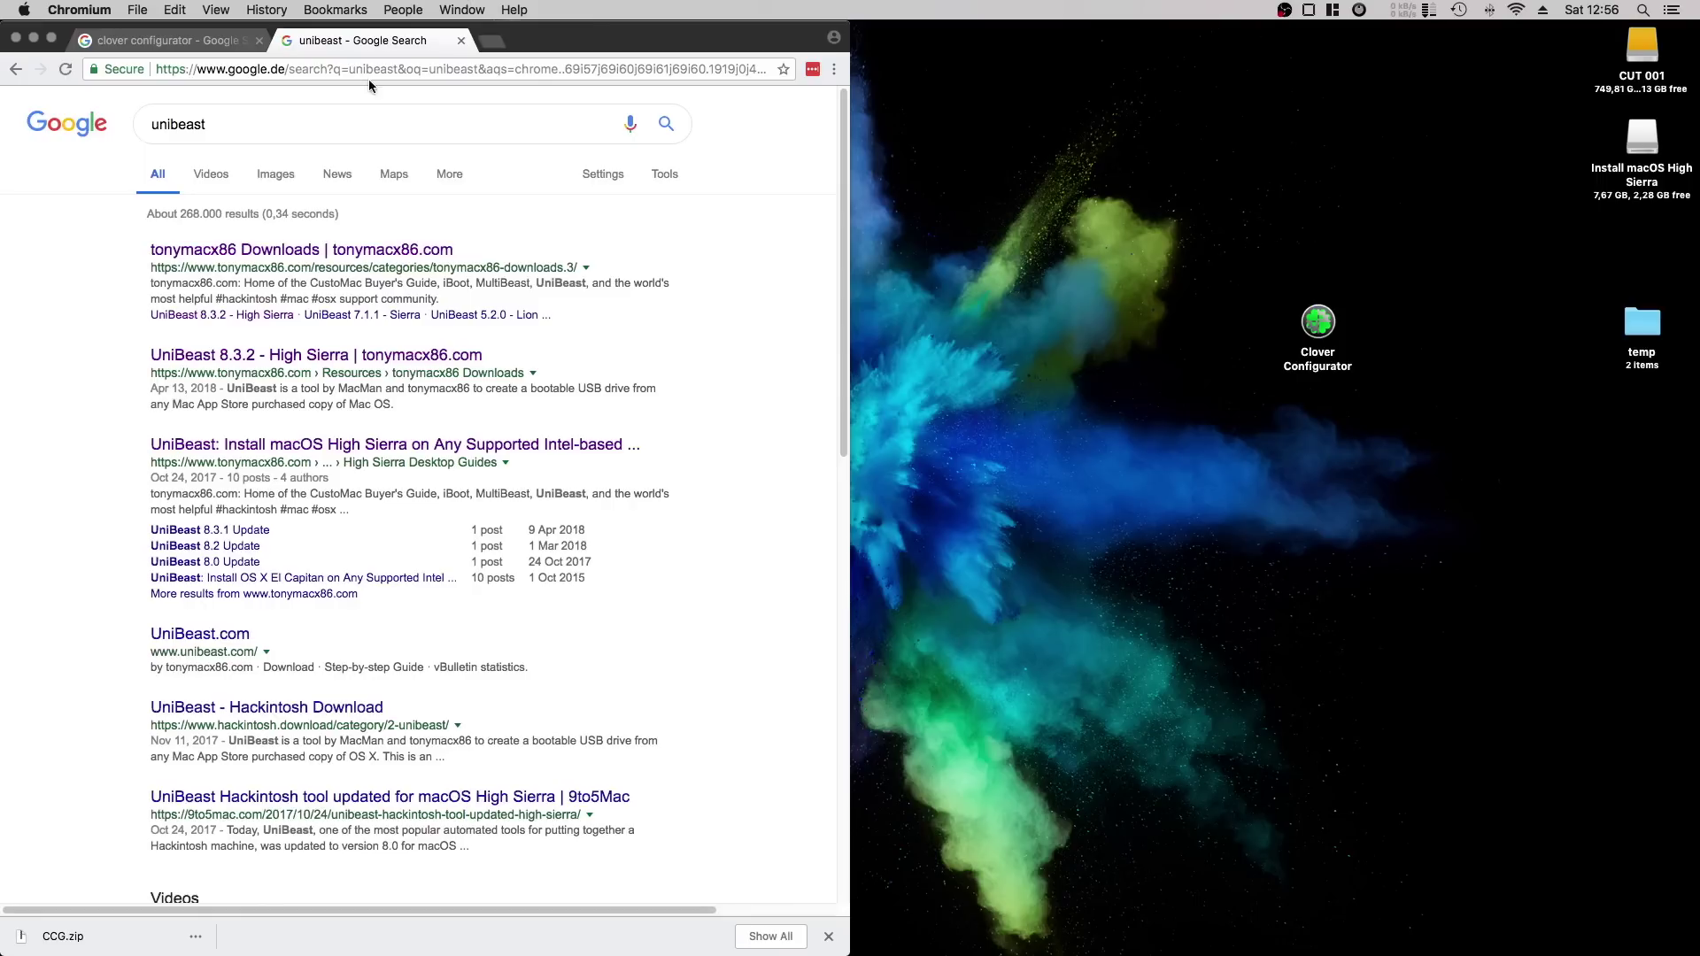
pyautogui.click(299, 252)
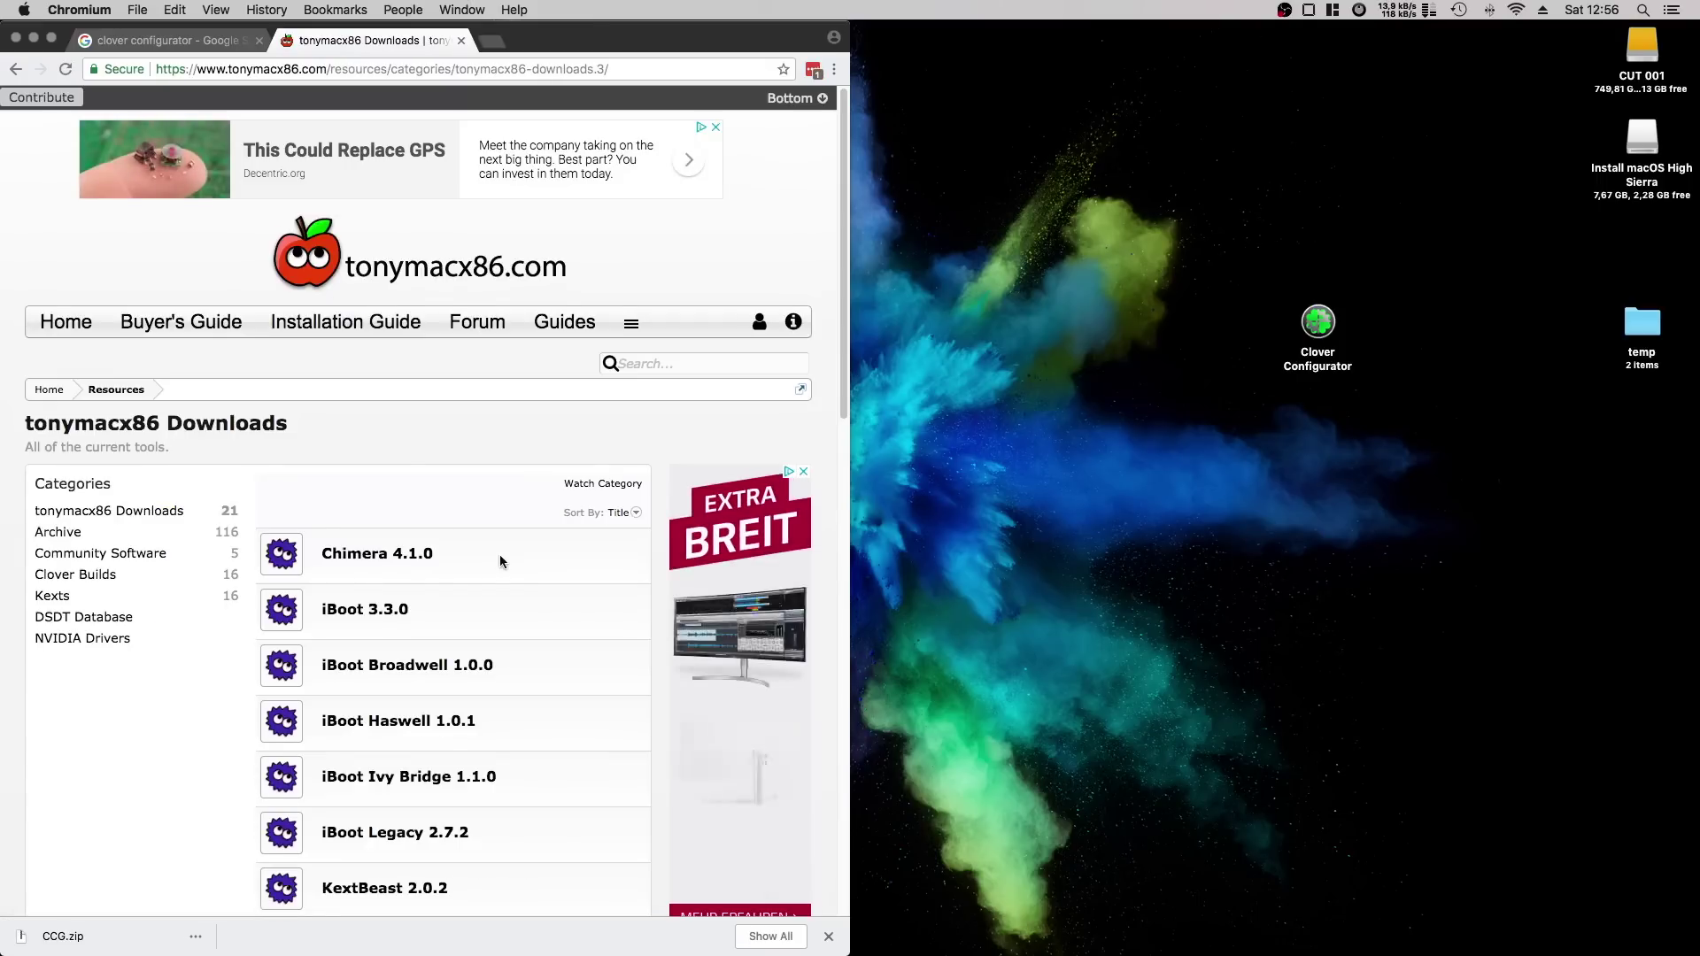
pyautogui.scroll(-12, 500, 555)
pyautogui.click(502, 562)
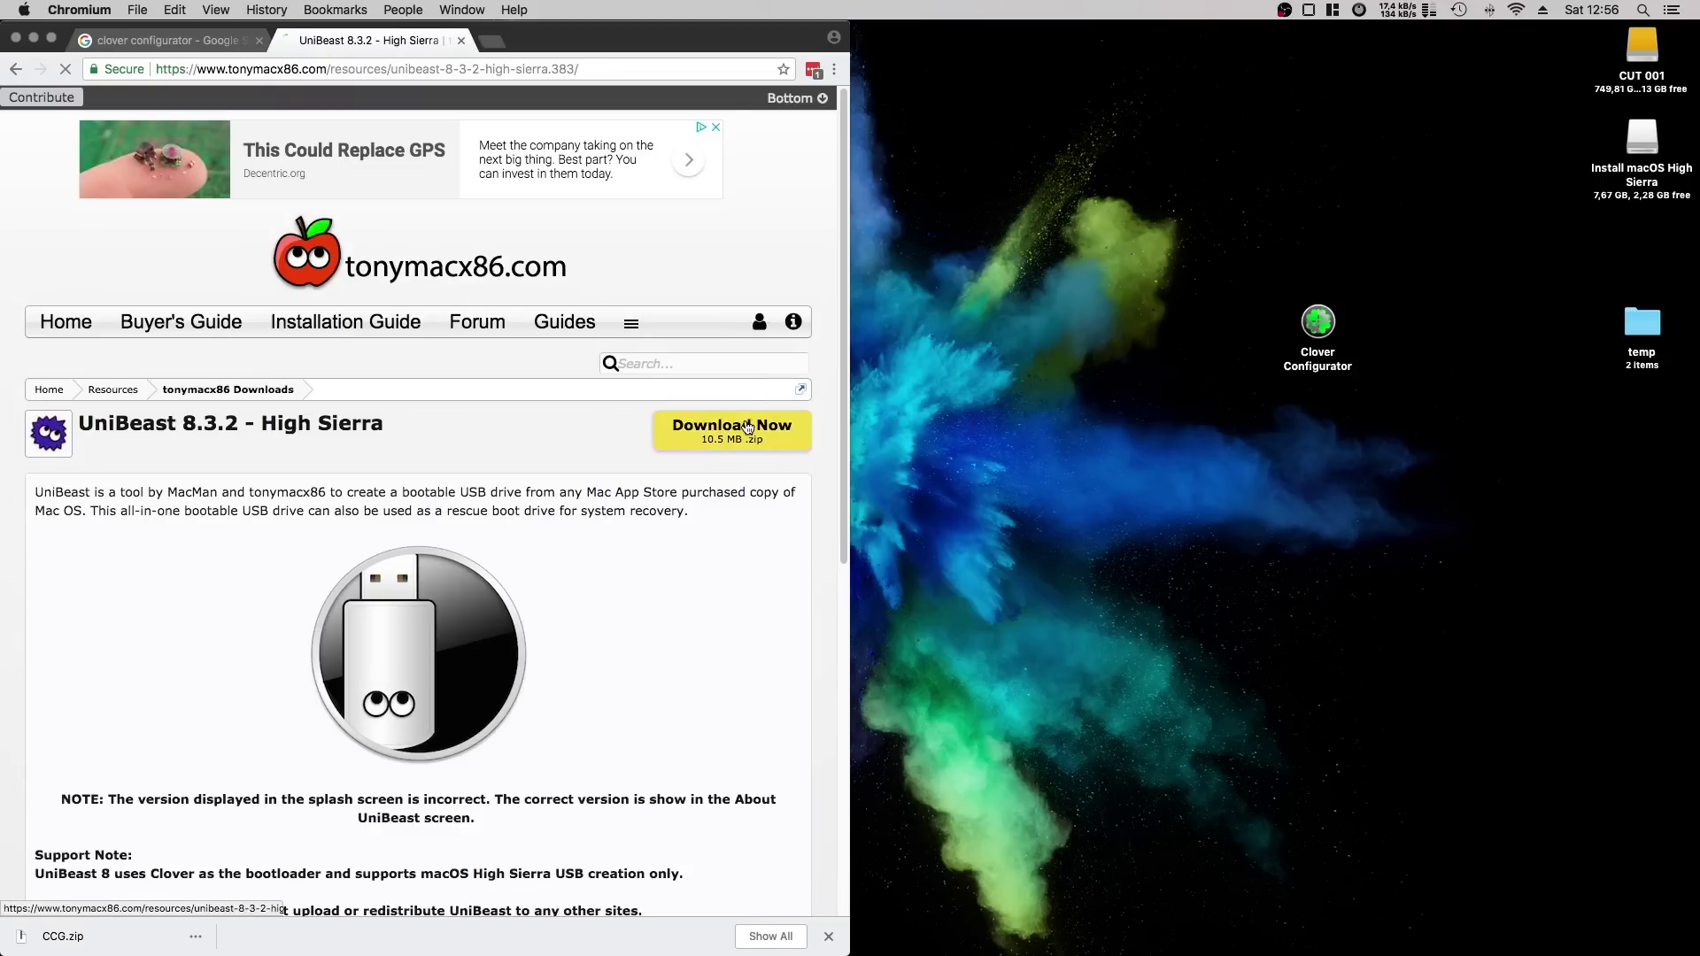
pyautogui.click(735, 429)
pyautogui.scroll(1, 322, 205)
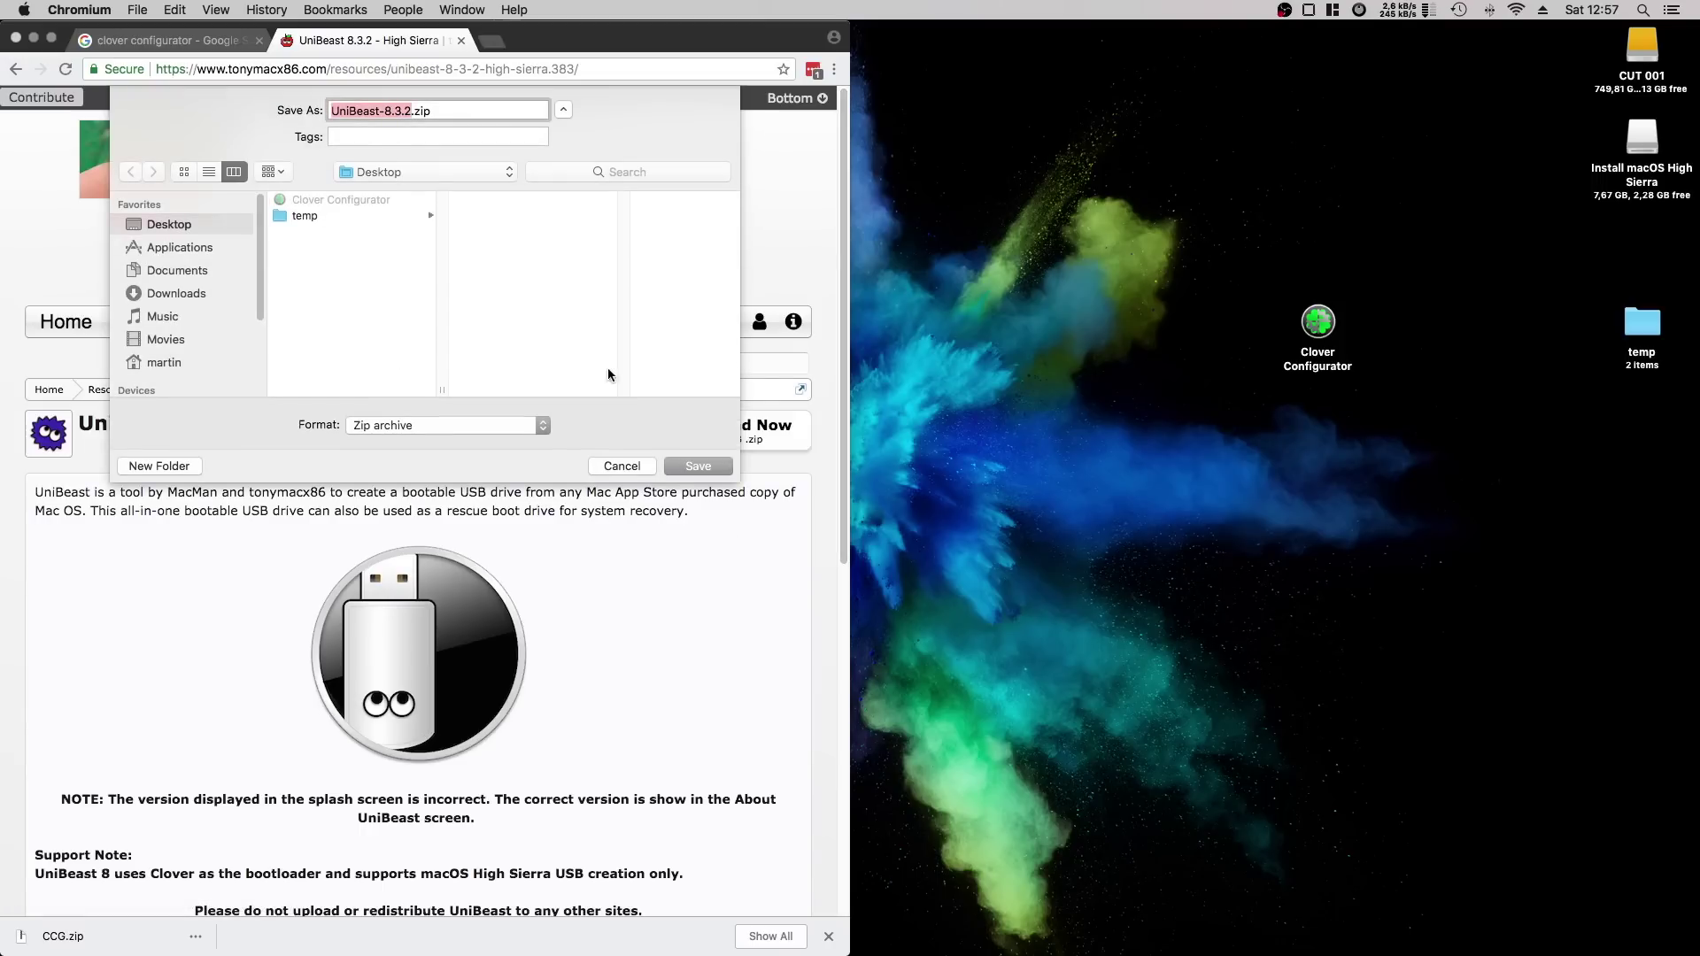
pyautogui.click(701, 468)
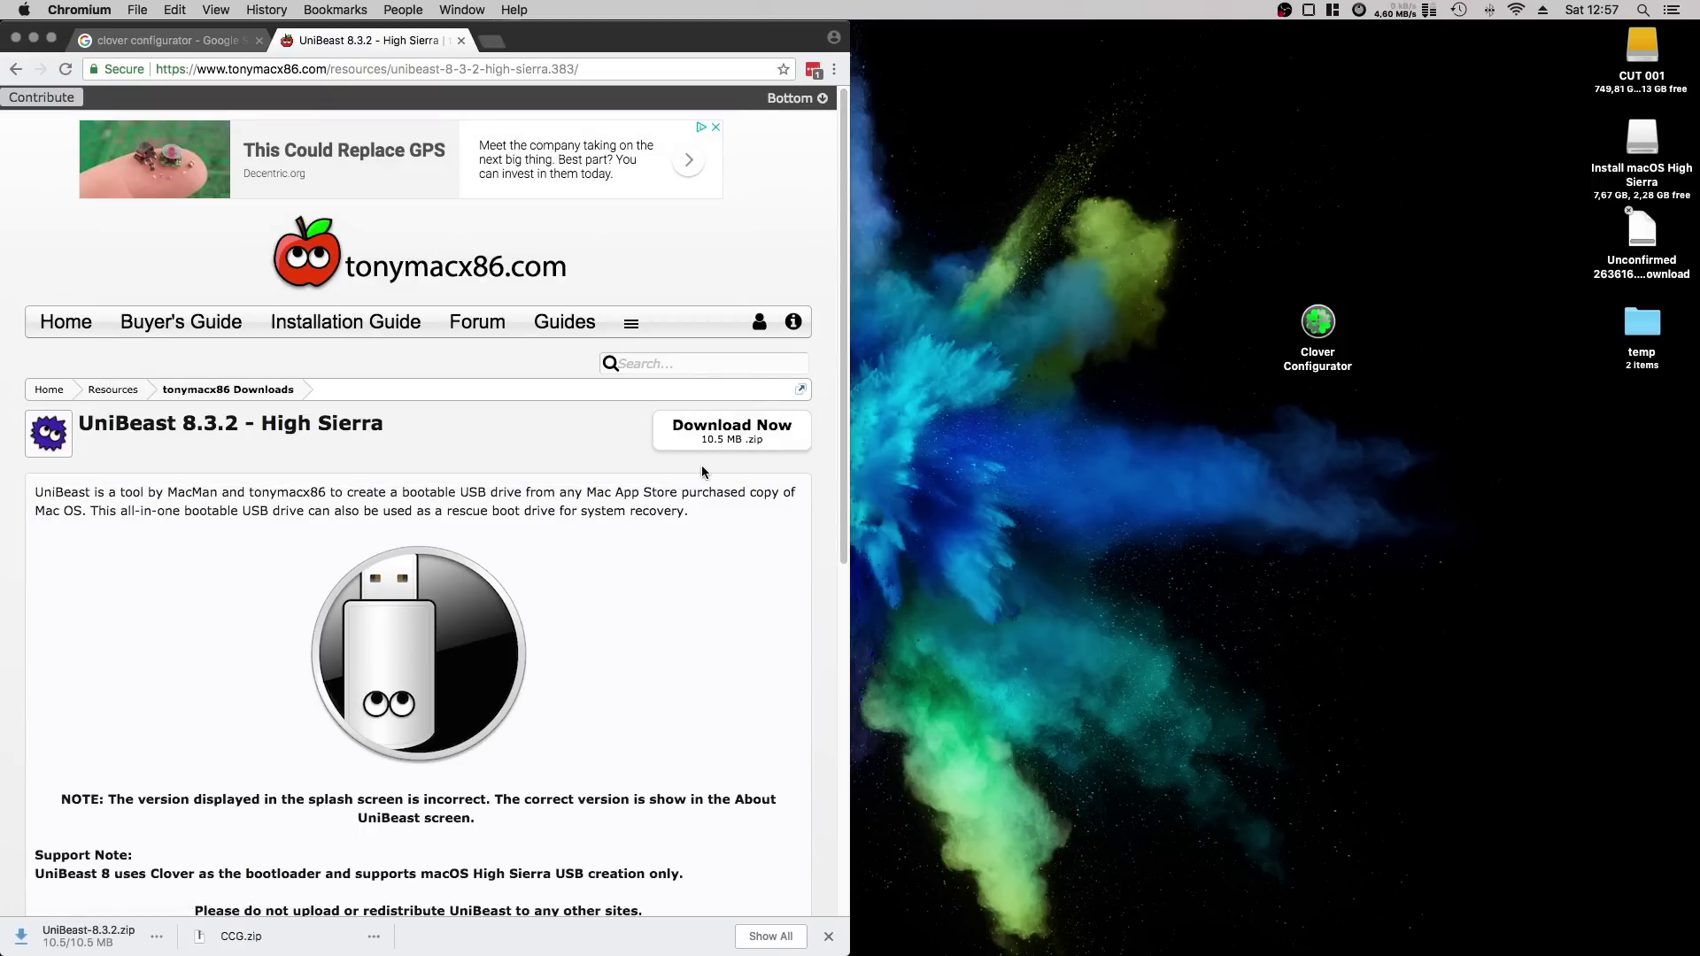
# Close the download tab, unpack UniBeast-8.3.2.zip and drag the zip to the Trash.
pyautogui.press('super+w')
pyautogui.doubleClick(1645, 232)
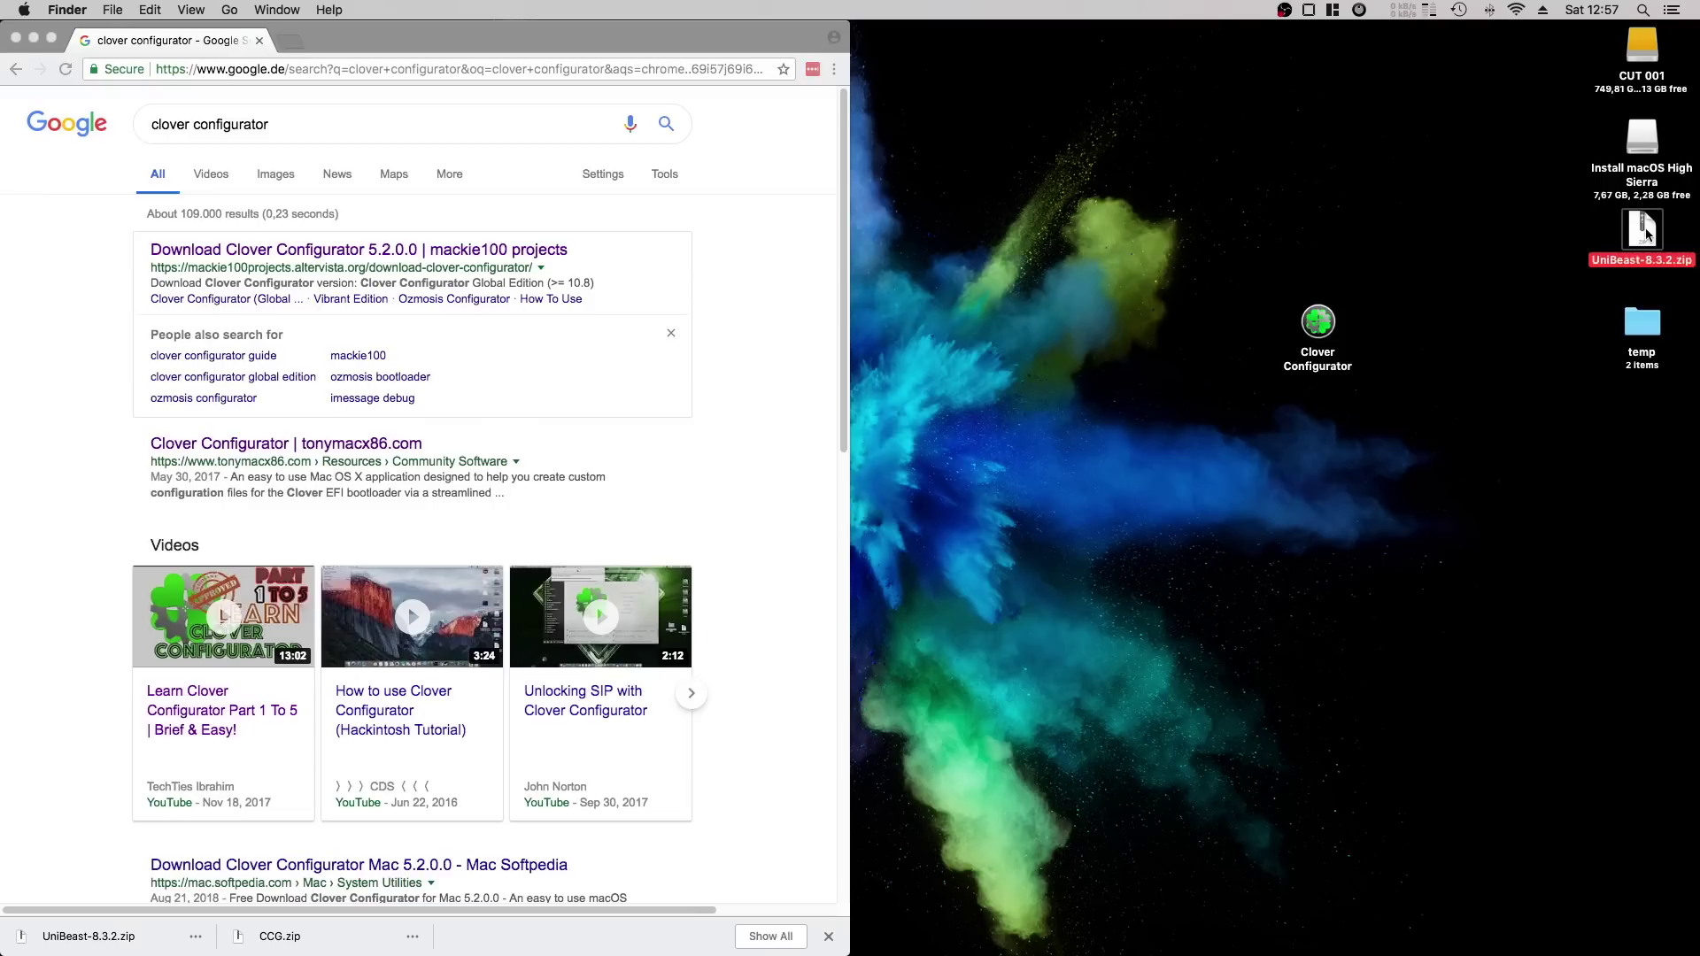
pyautogui.moveTo(1645, 232); pyautogui.dragTo(1519, 236)
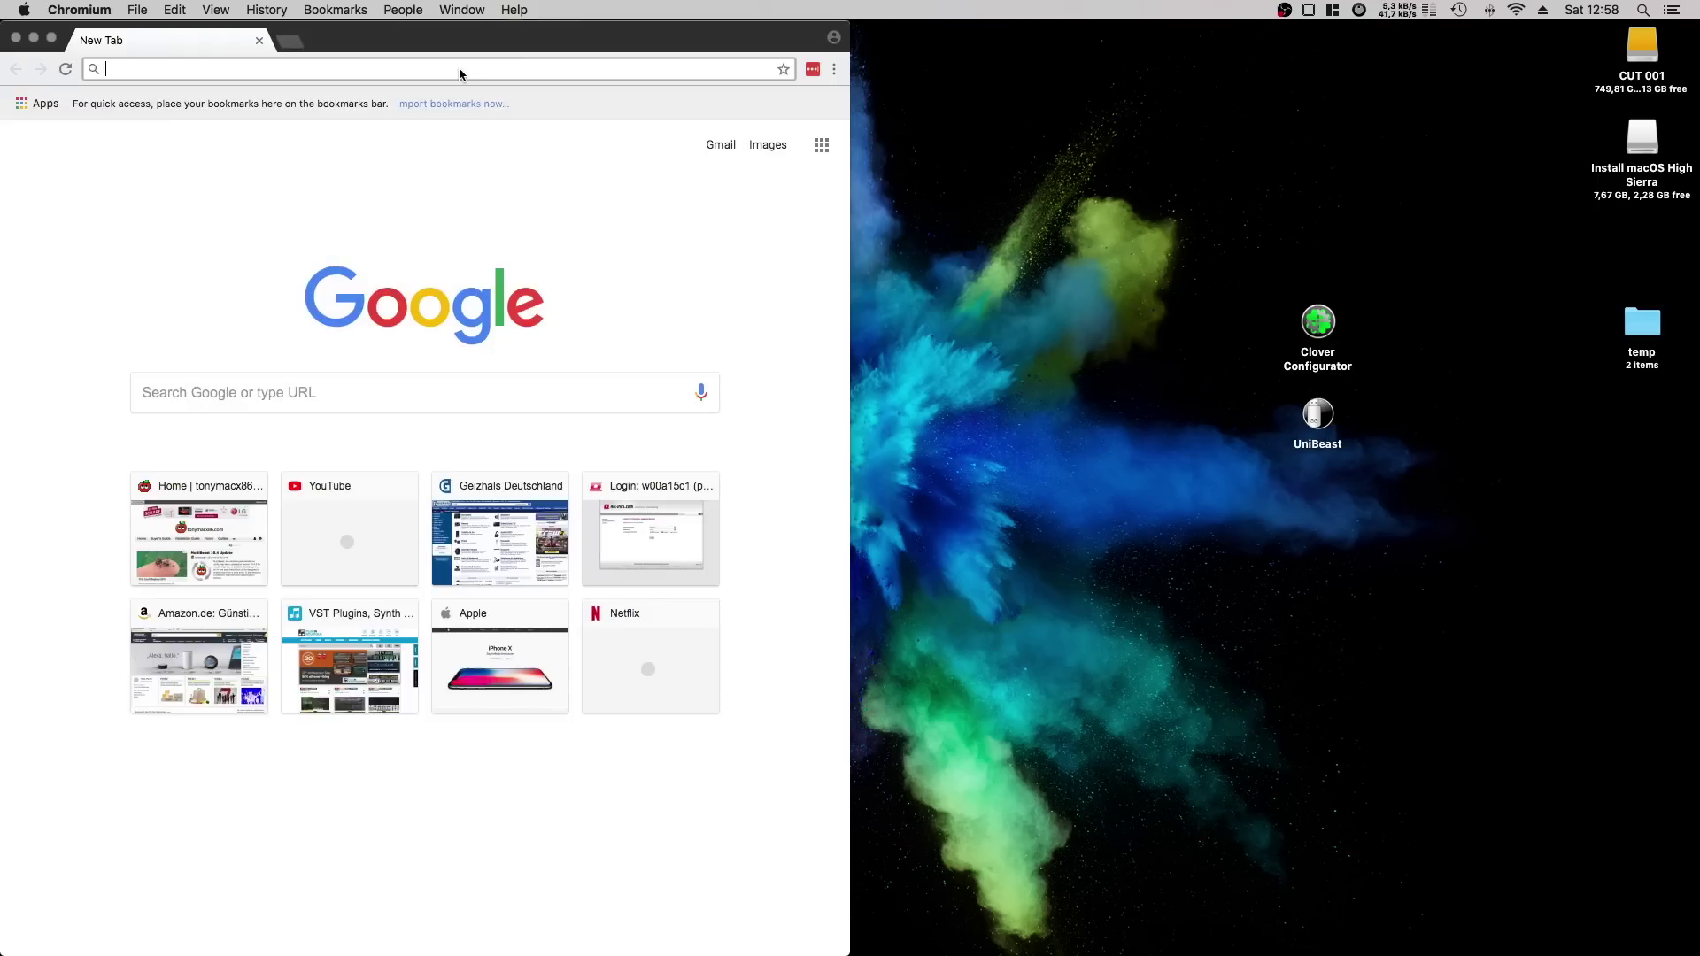
# Load the pasted Dropbox link and save the whole install_files_hackintosh archive to the Desktop.
pyautogui.press('Return')
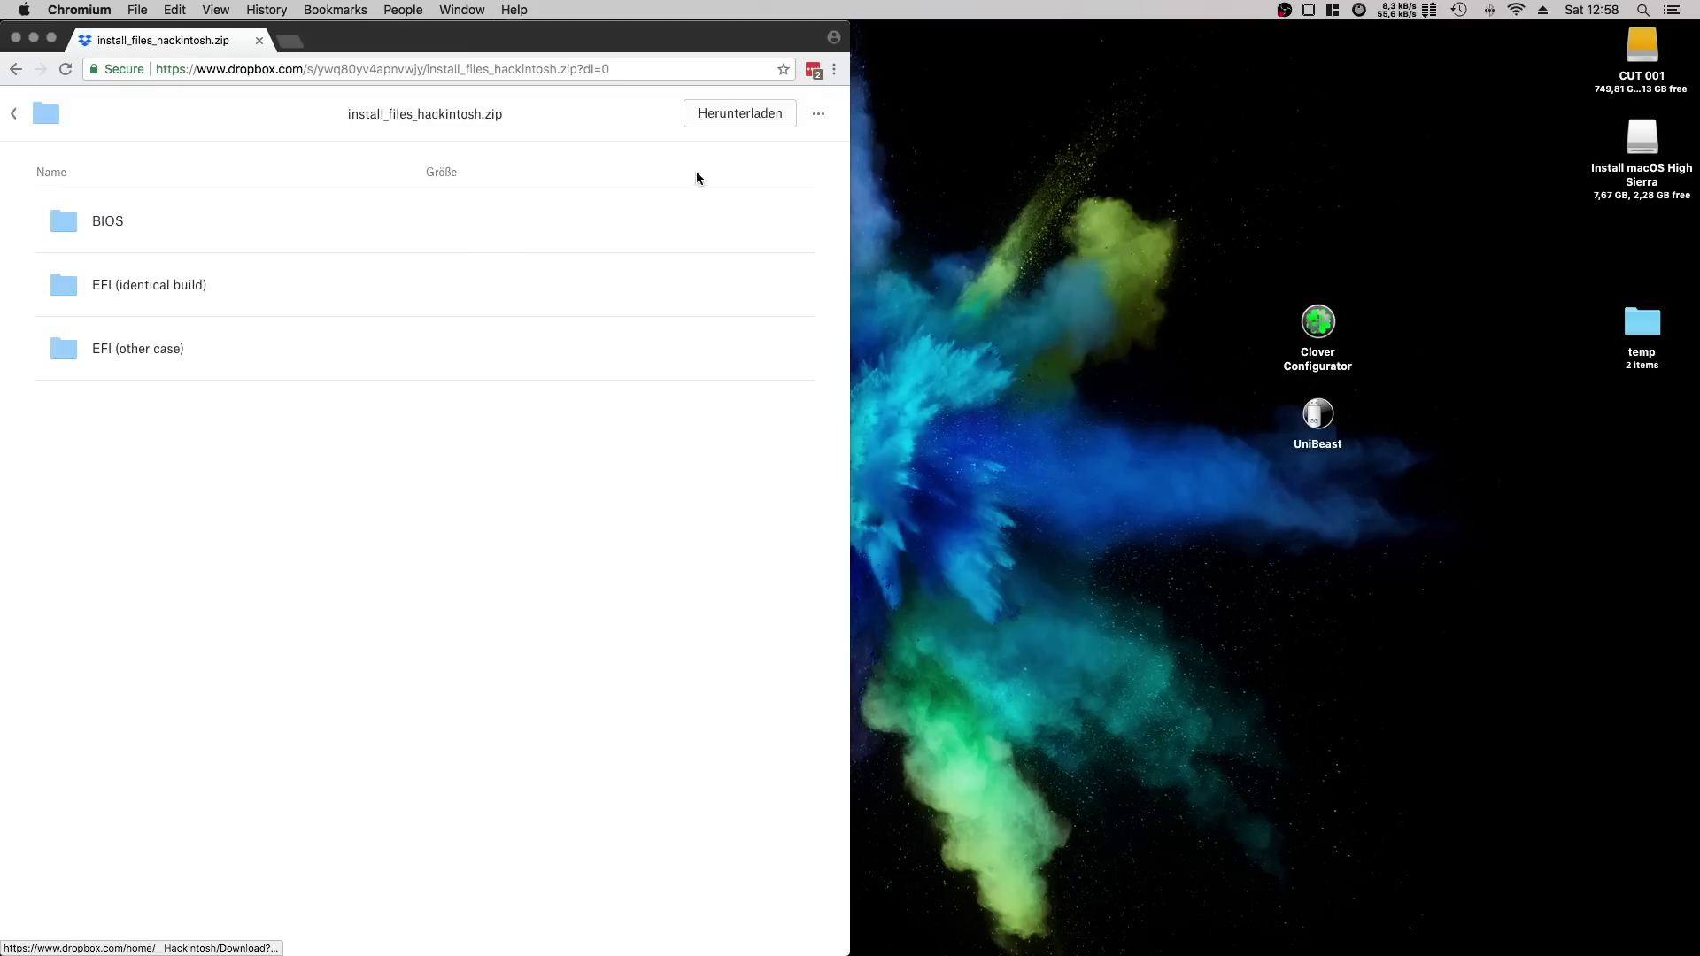
pyautogui.click(760, 117)
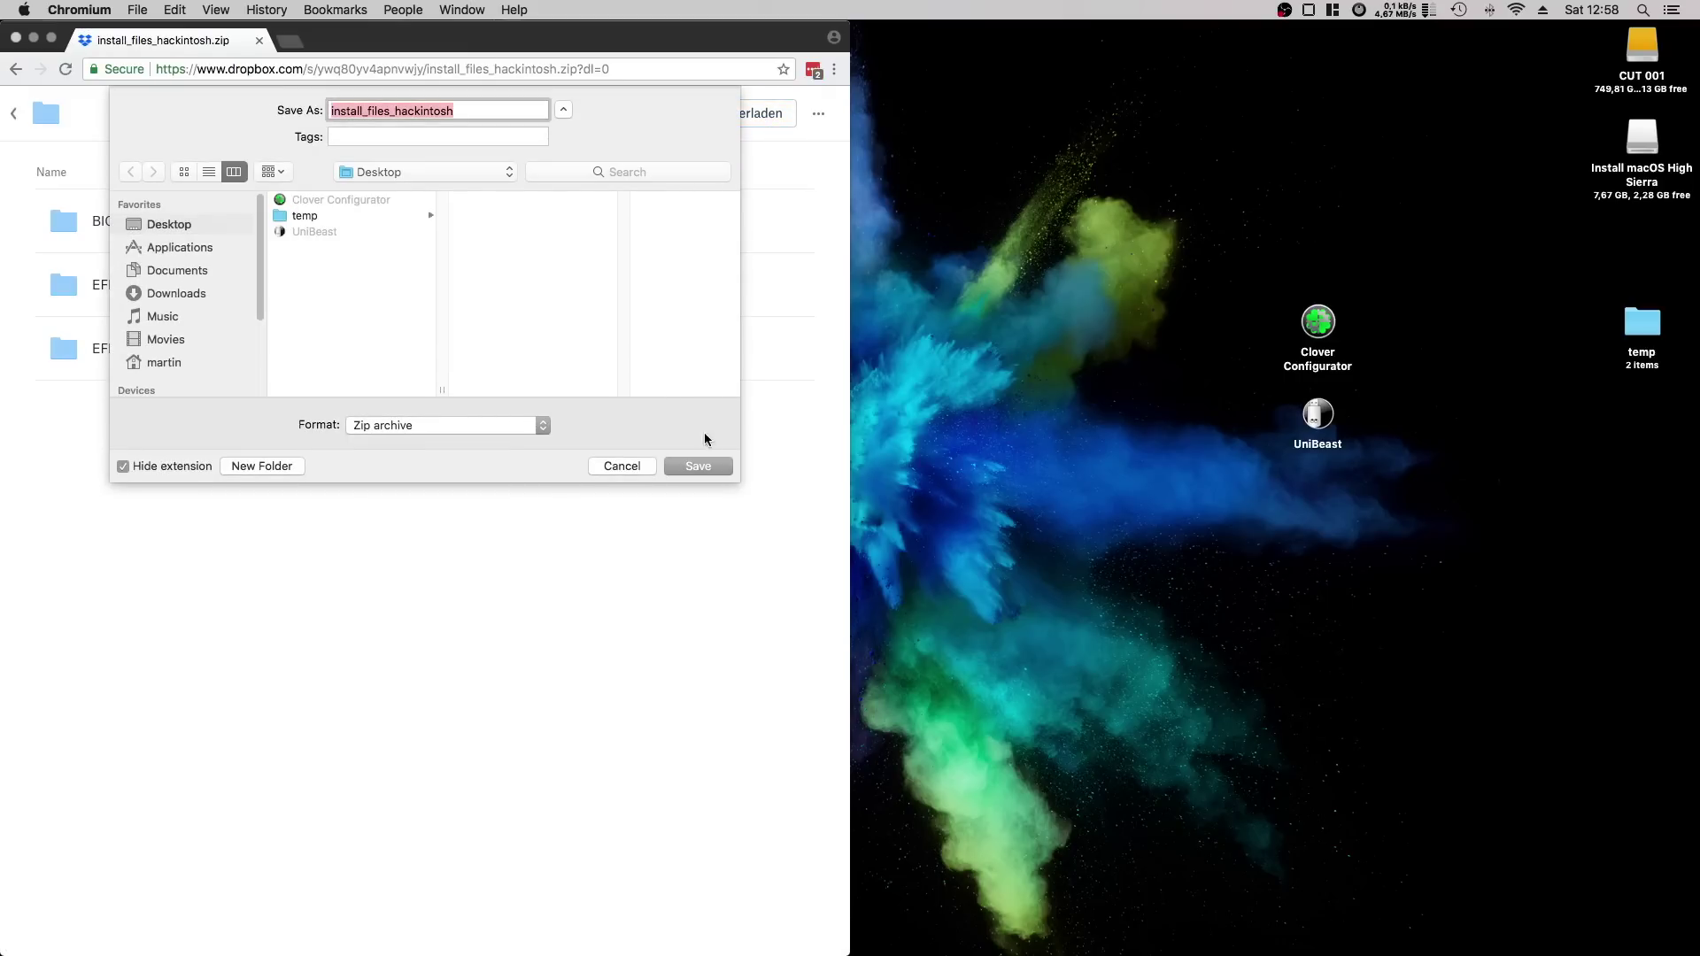
pyautogui.click(713, 464)
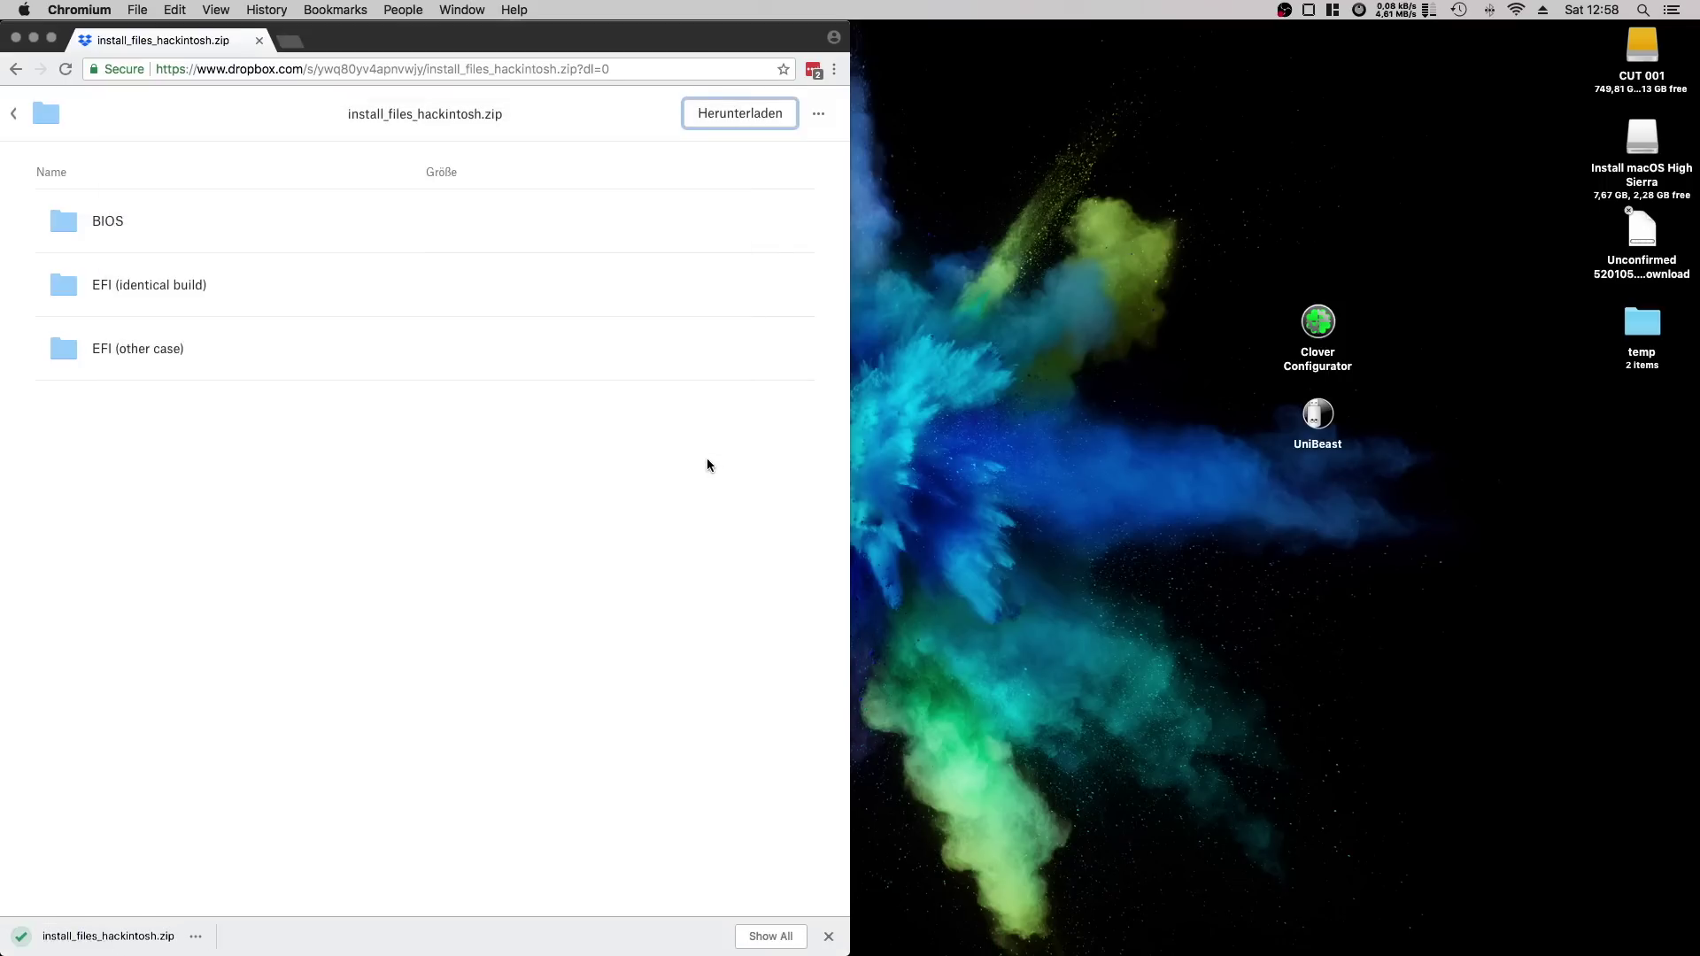
# Hide Chromium, unpack install_files_hackintosh.zip, trash the zip, and open the extracted folder.
pyautogui.moveTo(1643, 228); pyautogui.dragTo(1318, 229)
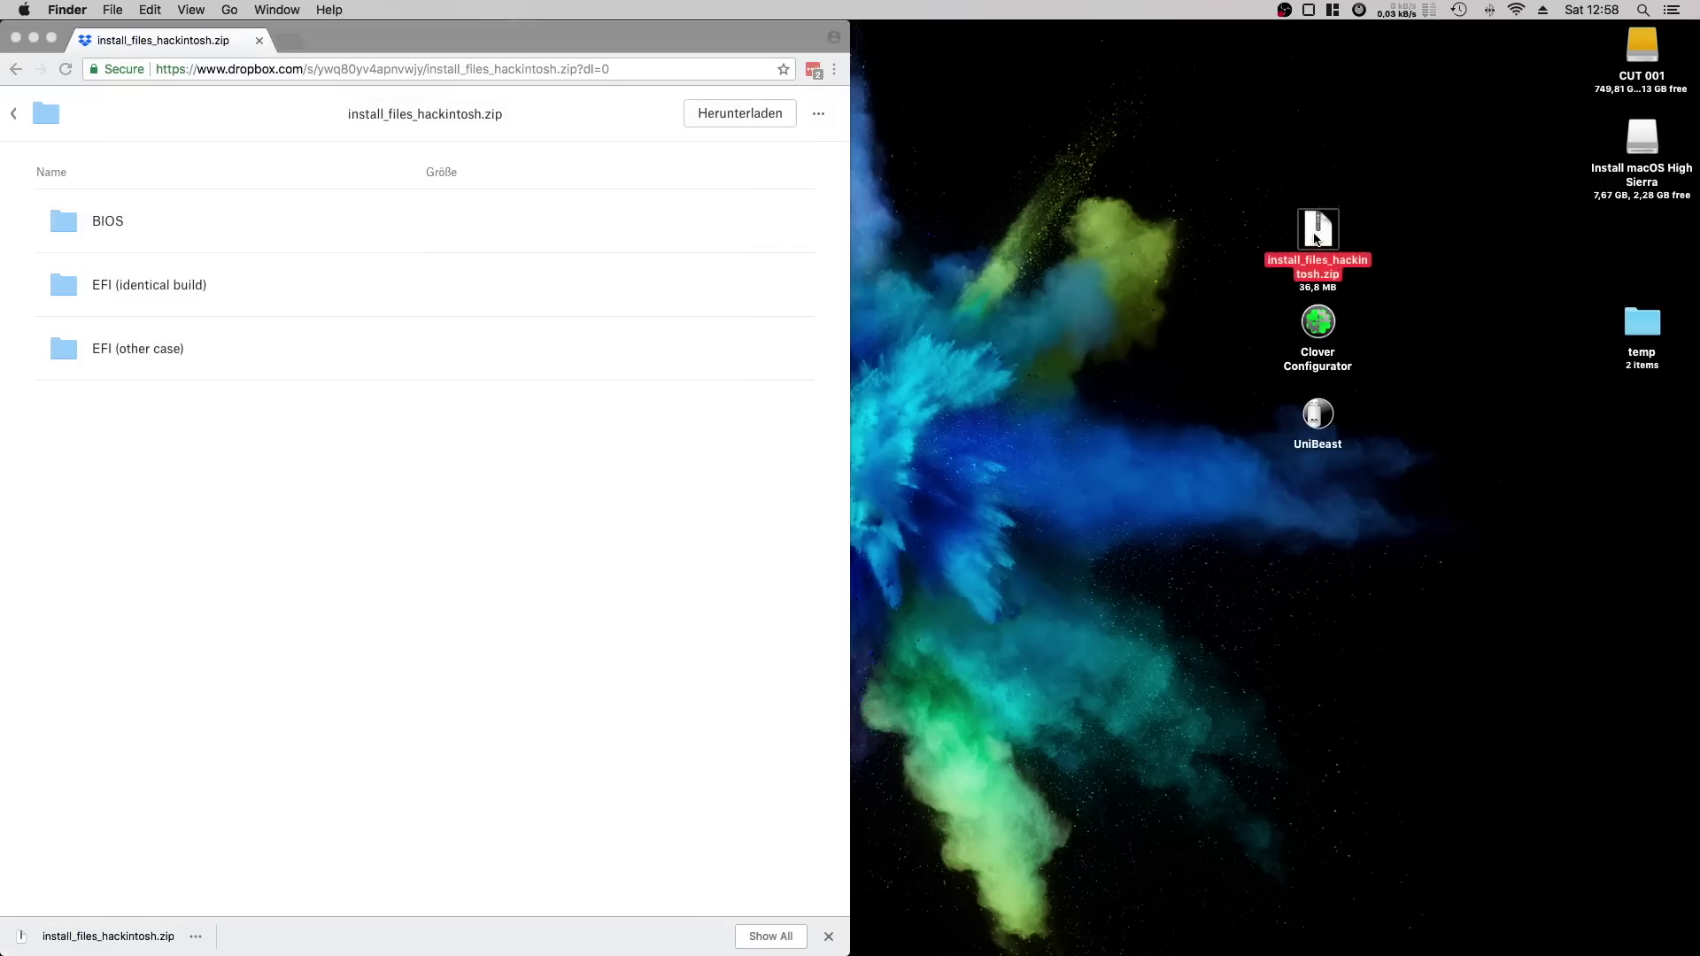
pyautogui.click(279, 42)
pyautogui.press('super+h')
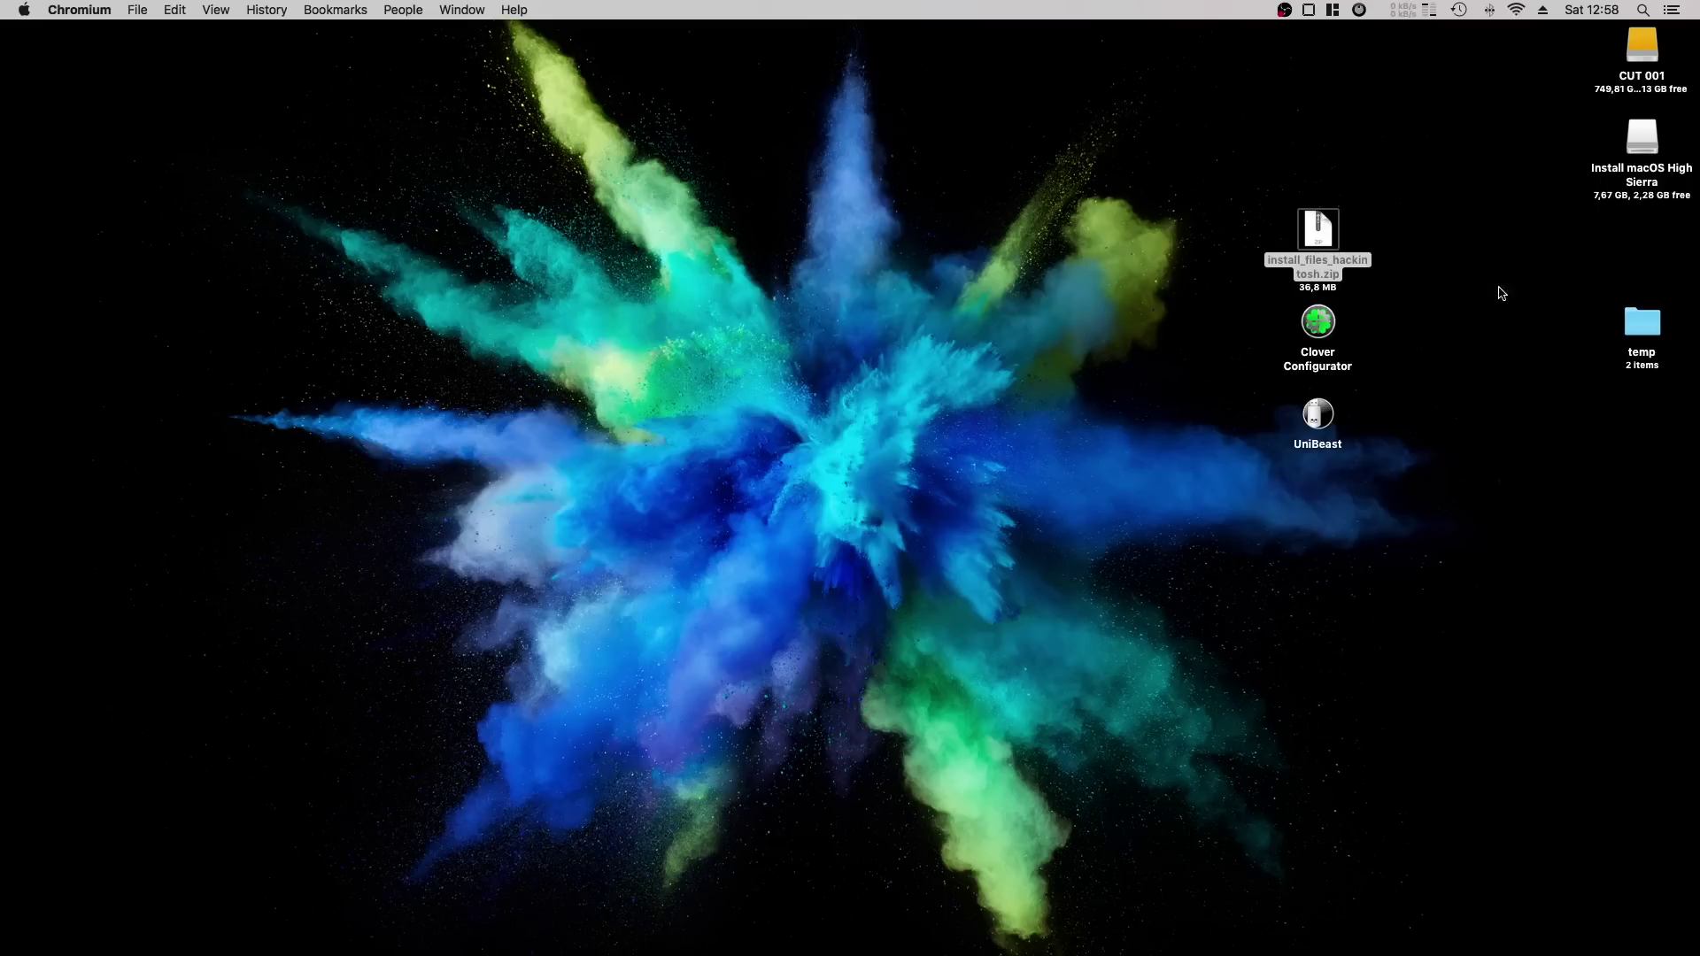
pyautogui.click(1412, 254)
pyautogui.doubleClick(1316, 229)
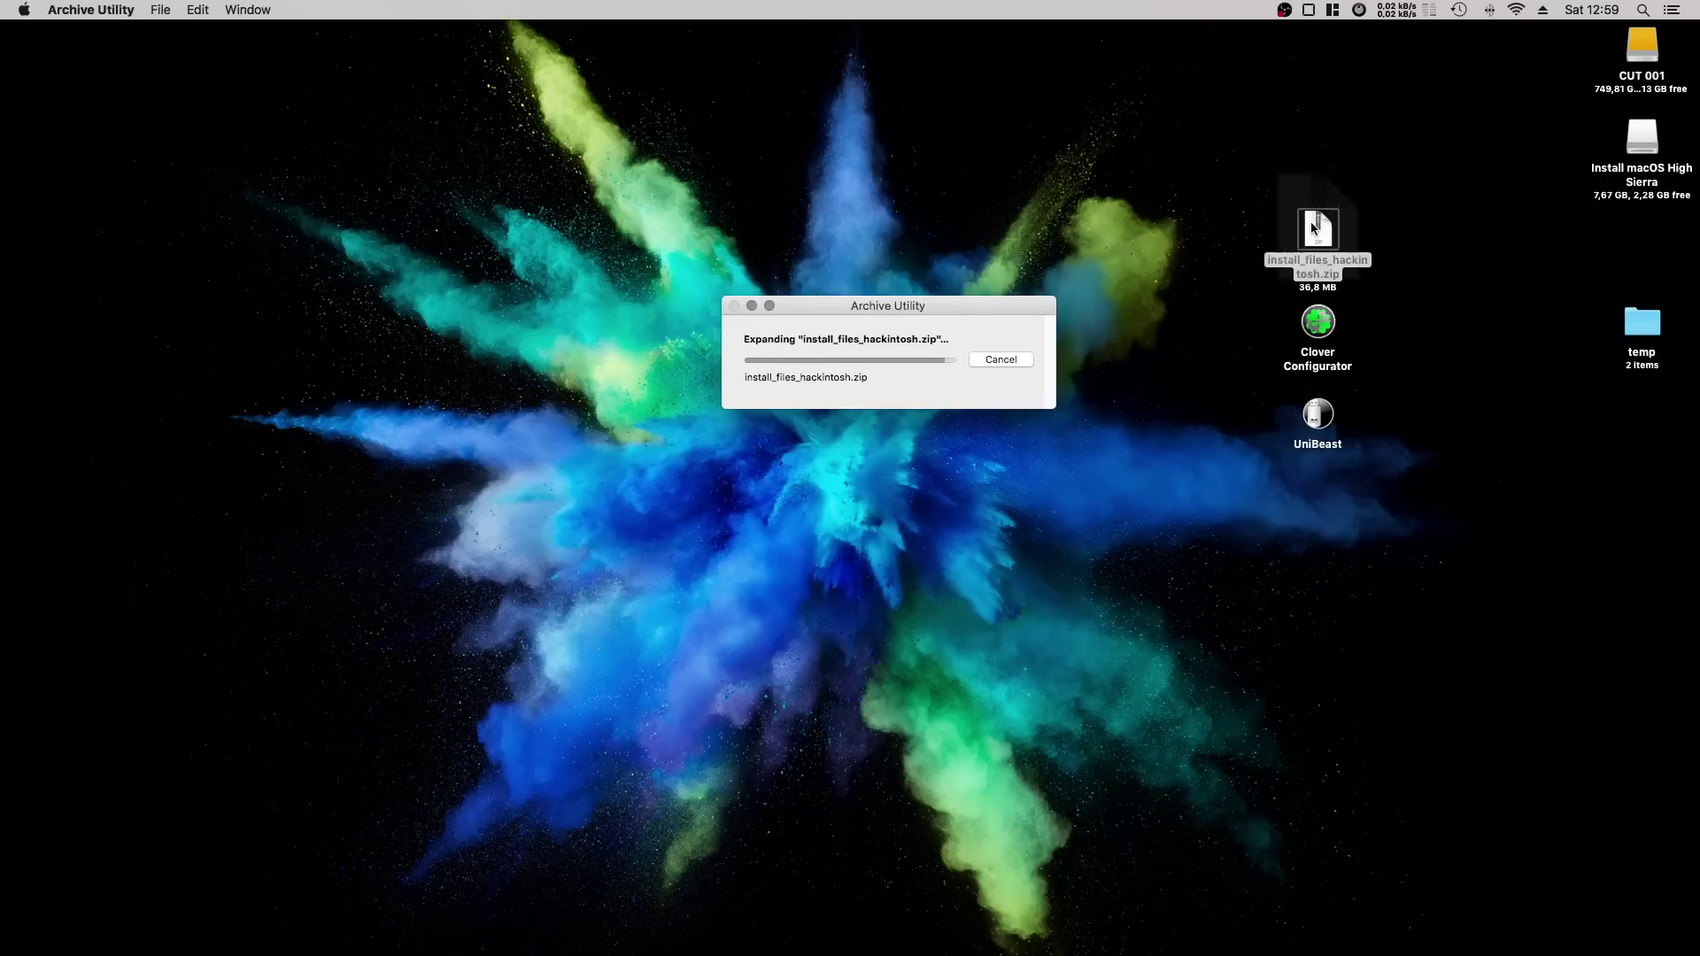
pyautogui.moveTo(1320, 241); pyautogui.dragTo(1091, 228)
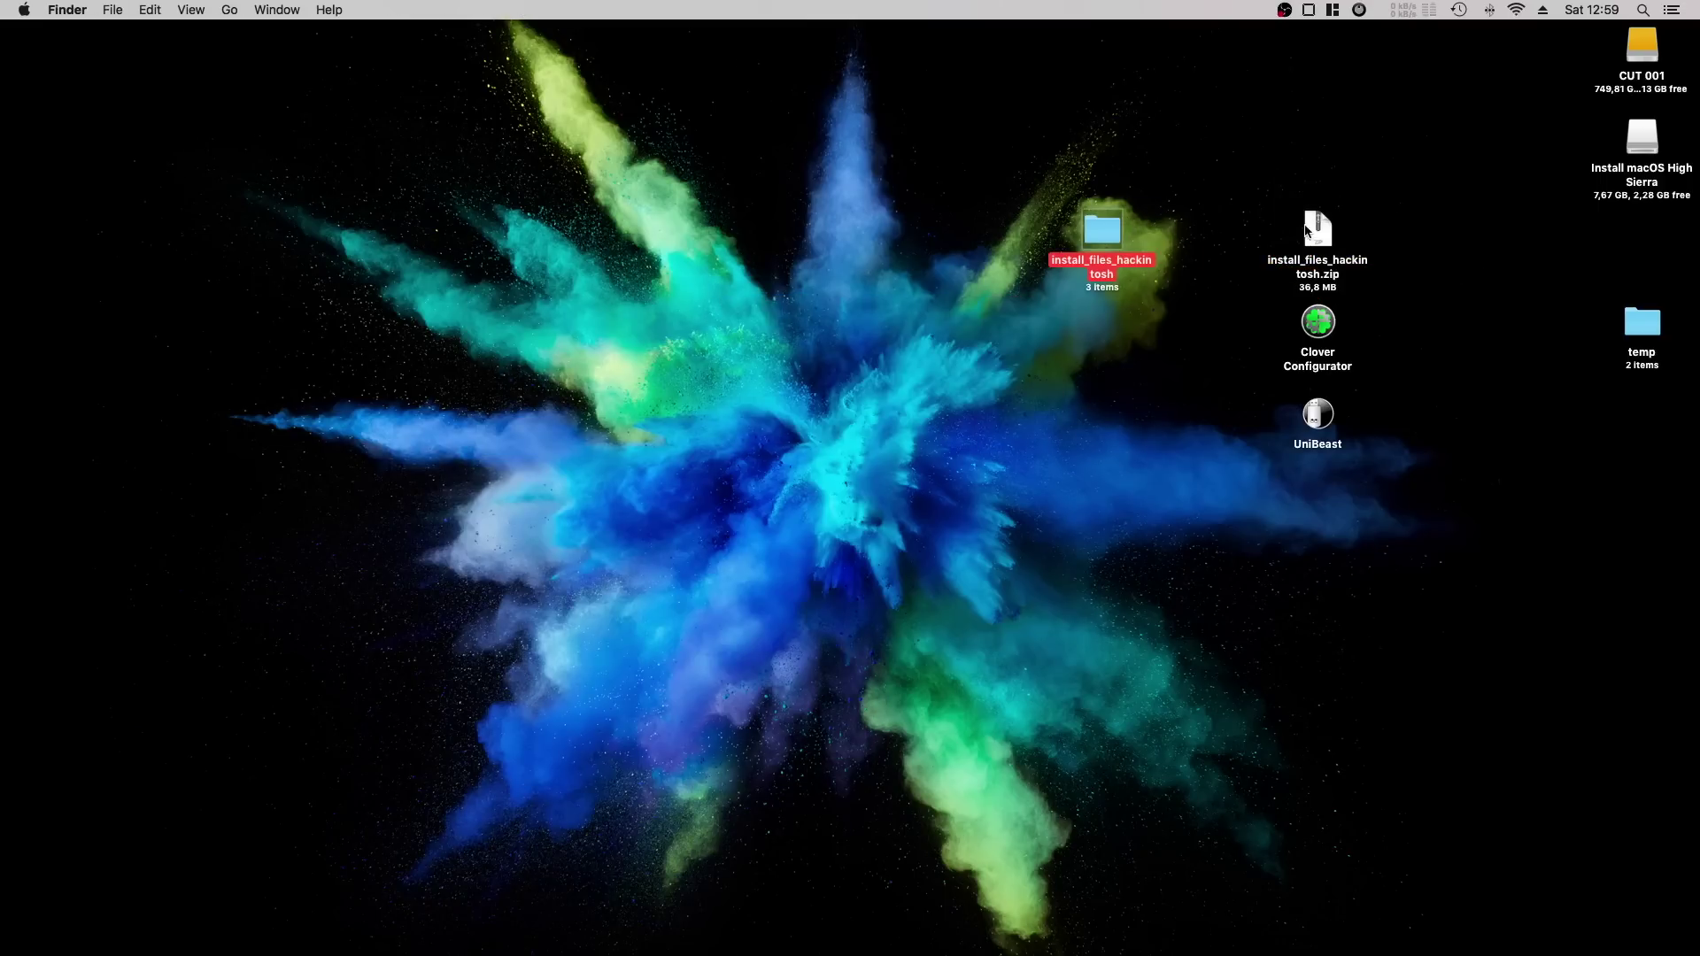
pyautogui.click(1316, 228)
pyautogui.press('super+BackSpace')
pyautogui.doubleClick(1103, 232)
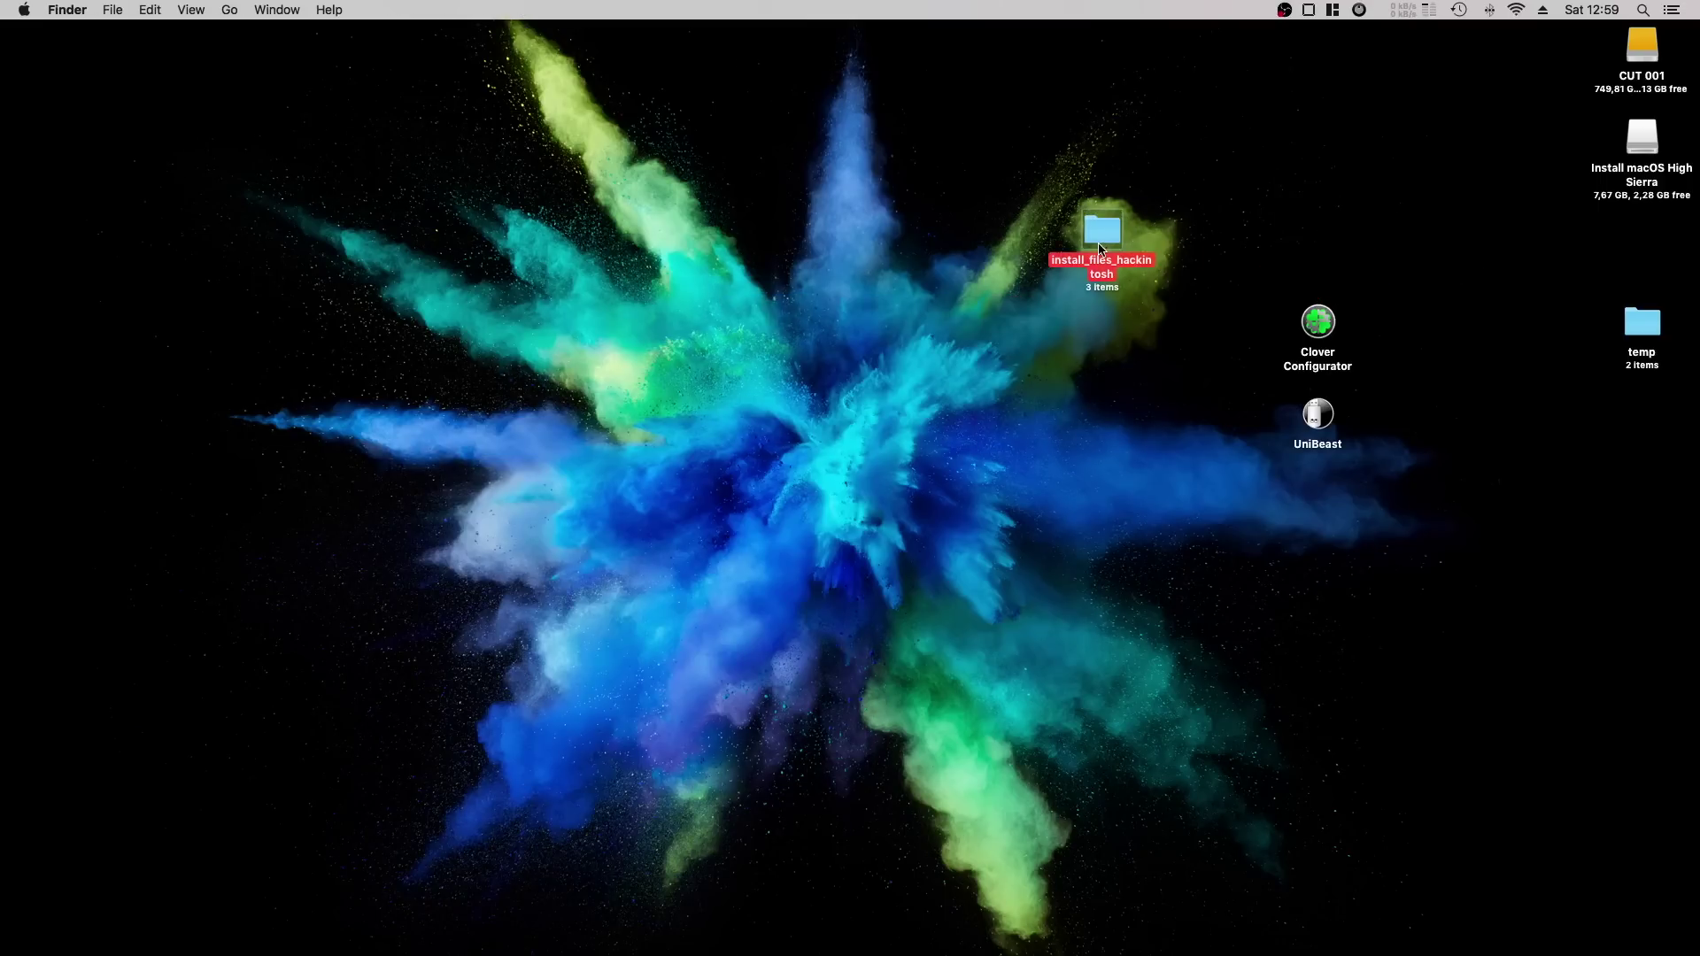
# Enlarge the folder window, look over the BIOS .CMO files, then open EFI (identical build).
pyautogui.moveTo(956, 171); pyautogui.dragTo(767, 169)
pyautogui.click(776, 216)
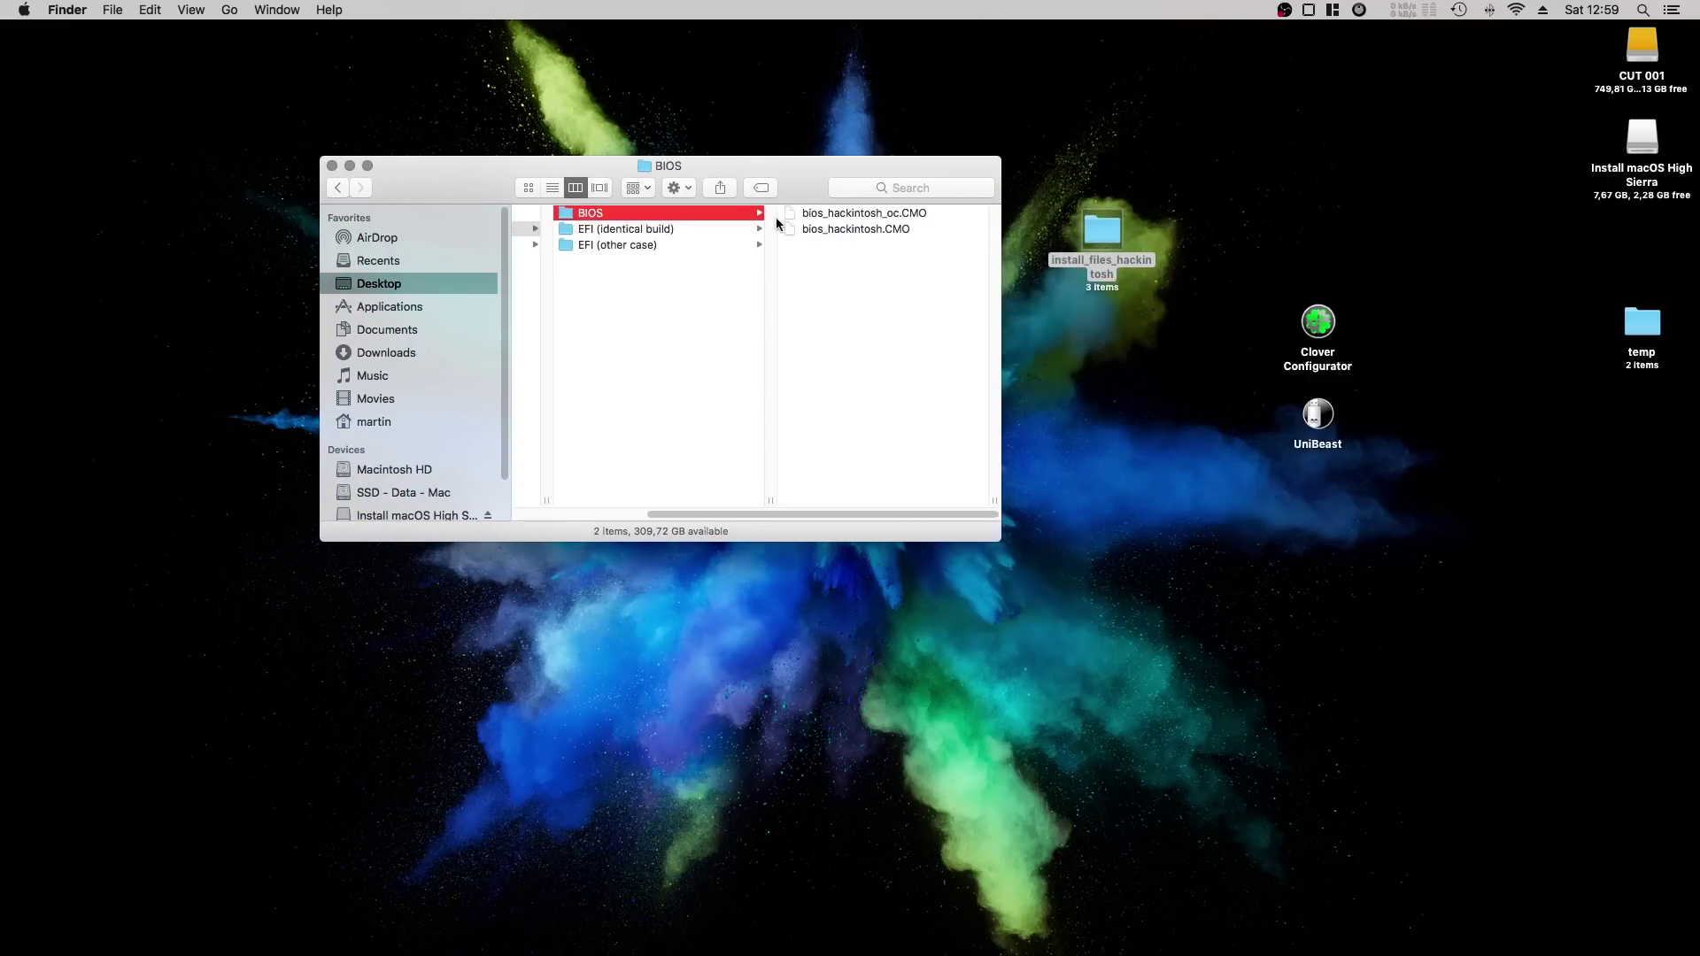
pyautogui.click(824, 214)
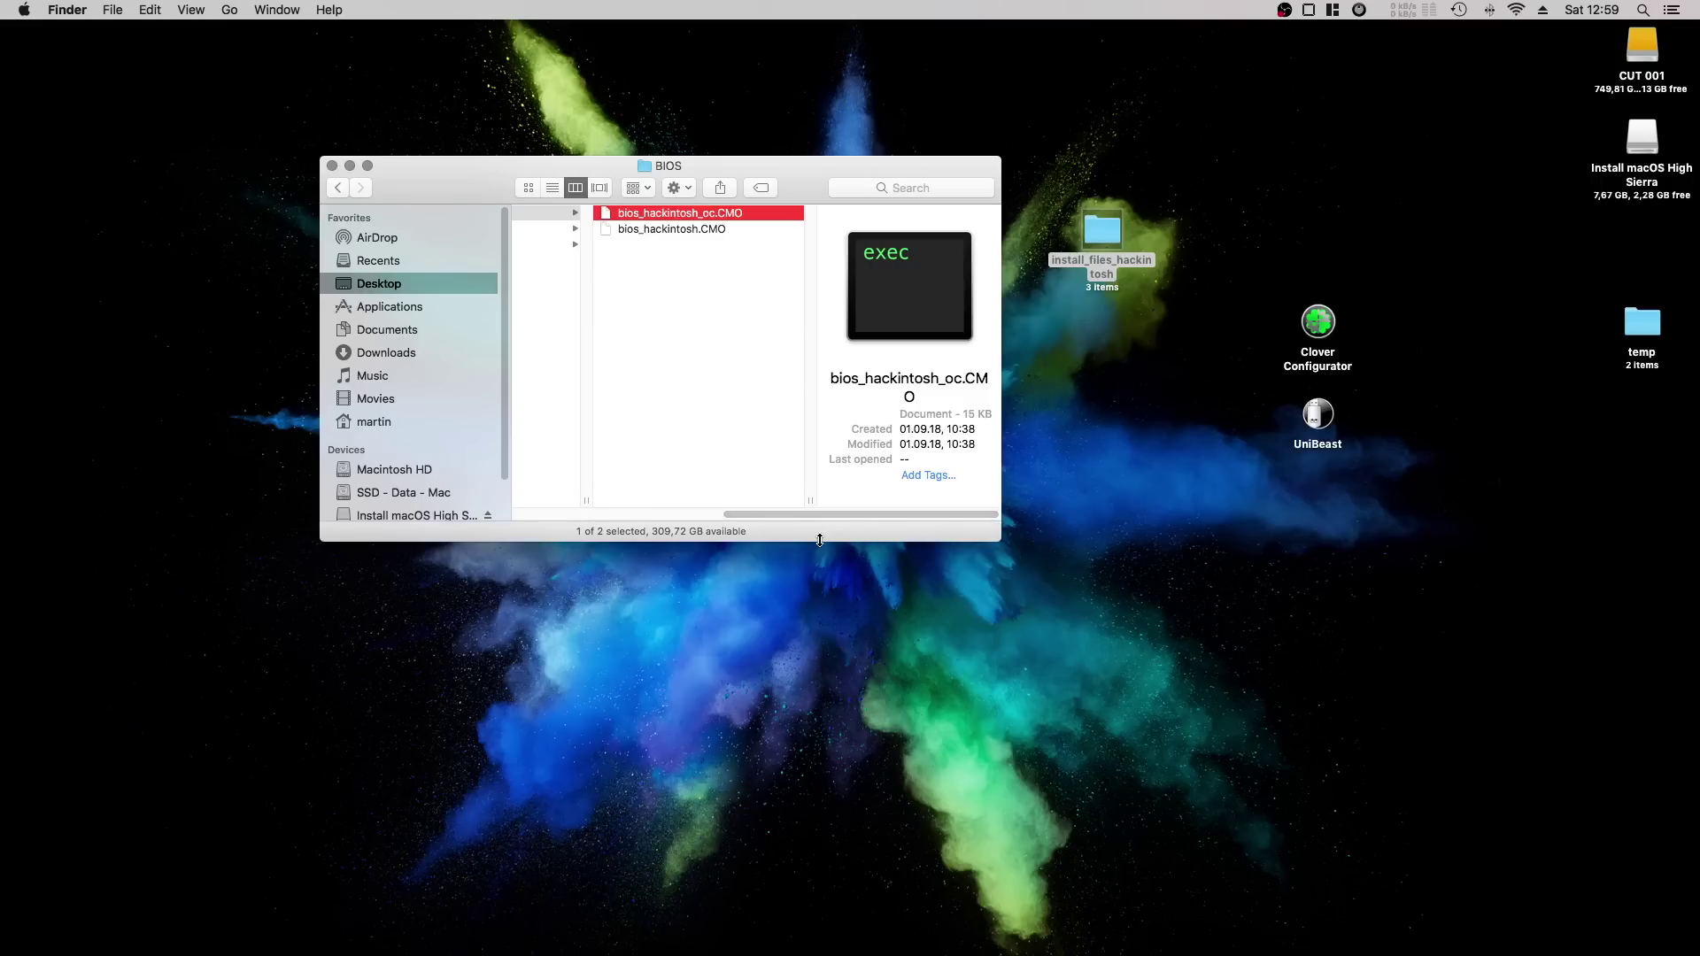
pyautogui.moveTo(815, 541); pyautogui.dragTo(815, 725)
pyautogui.moveTo(1001, 522); pyautogui.dragTo(1209, 521)
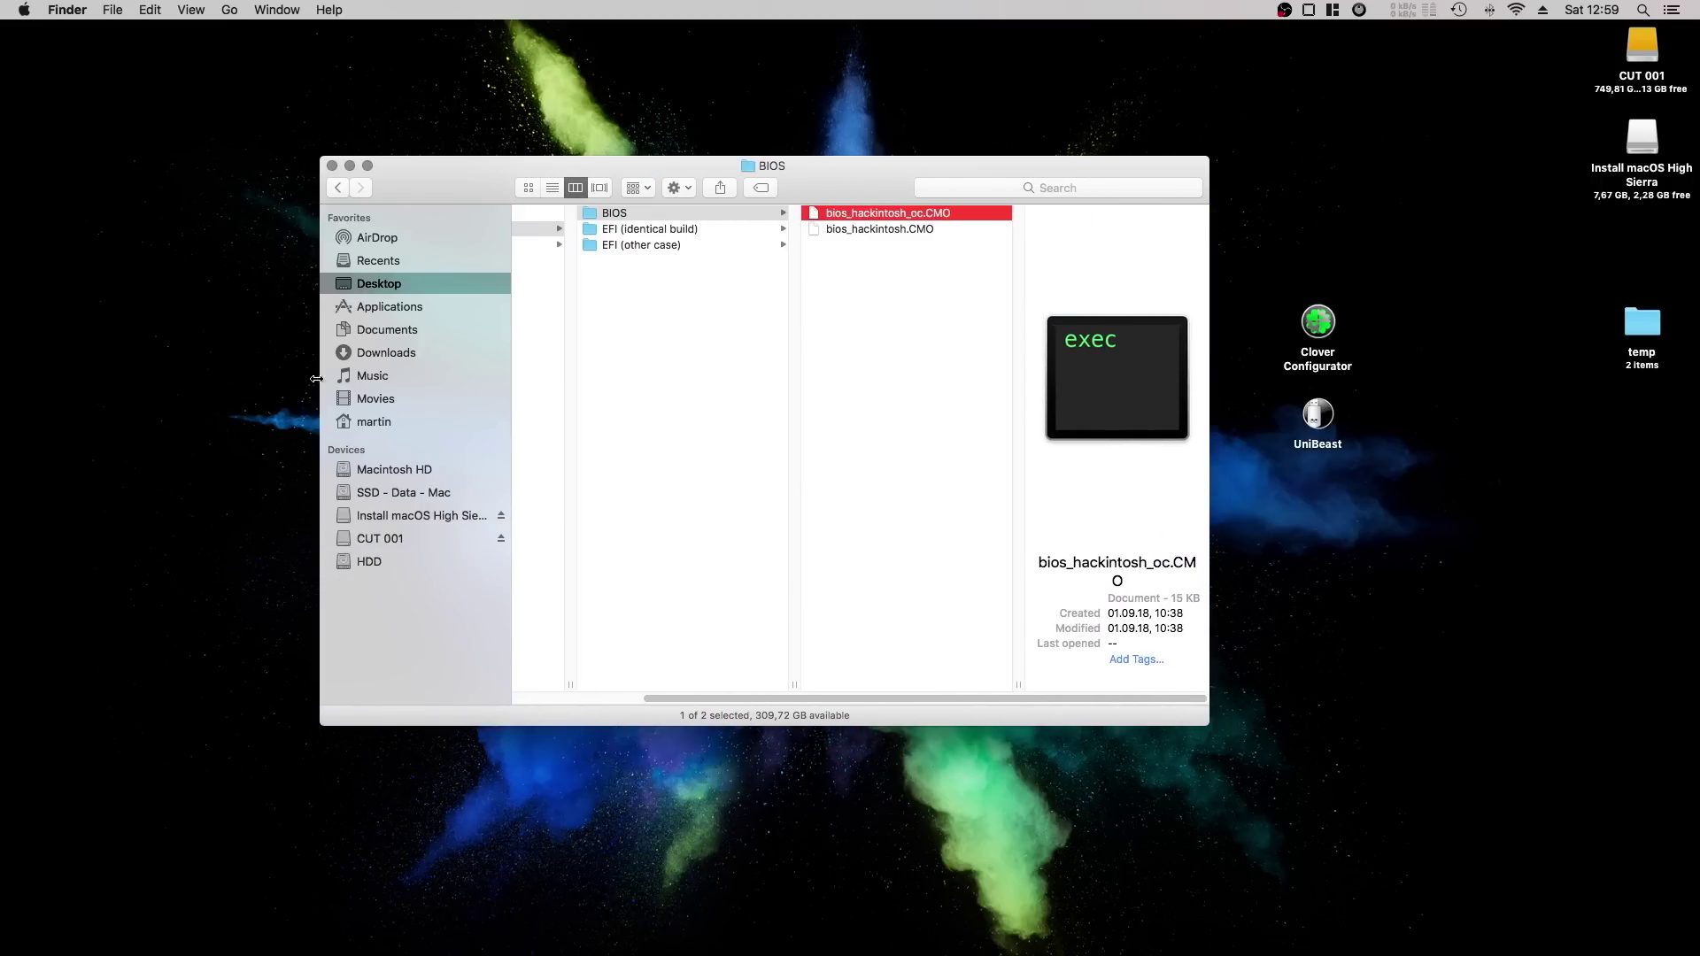
pyautogui.moveTo(320, 378); pyautogui.dragTo(92, 372)
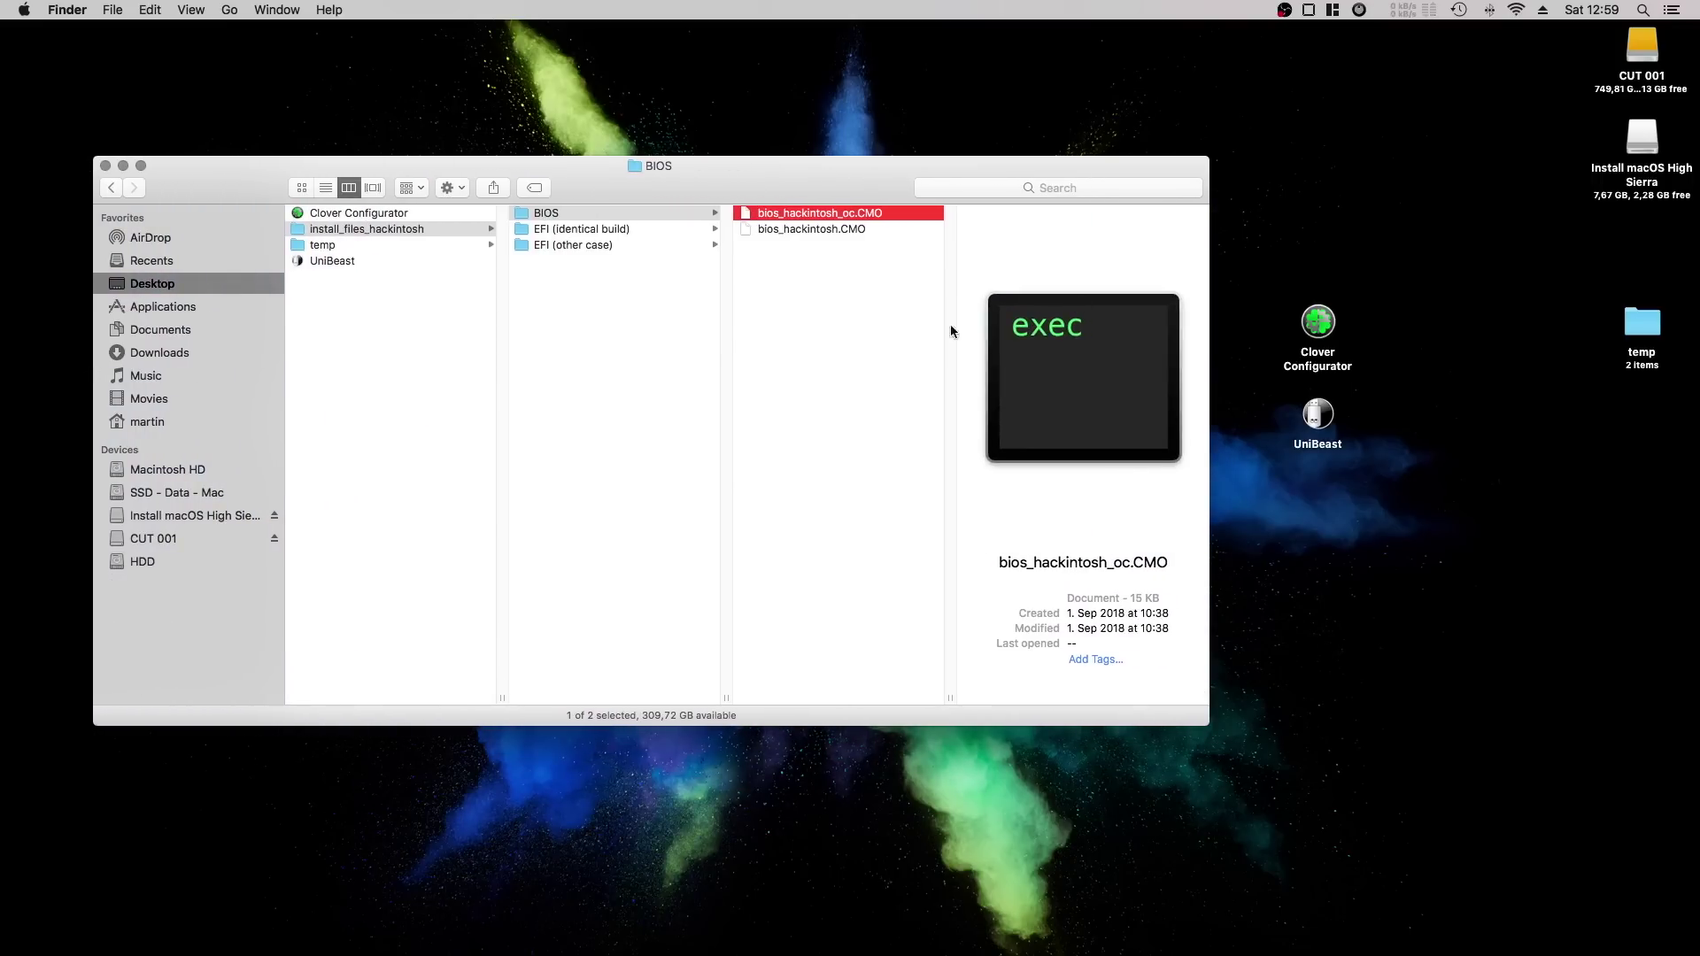
pyautogui.click(867, 229)
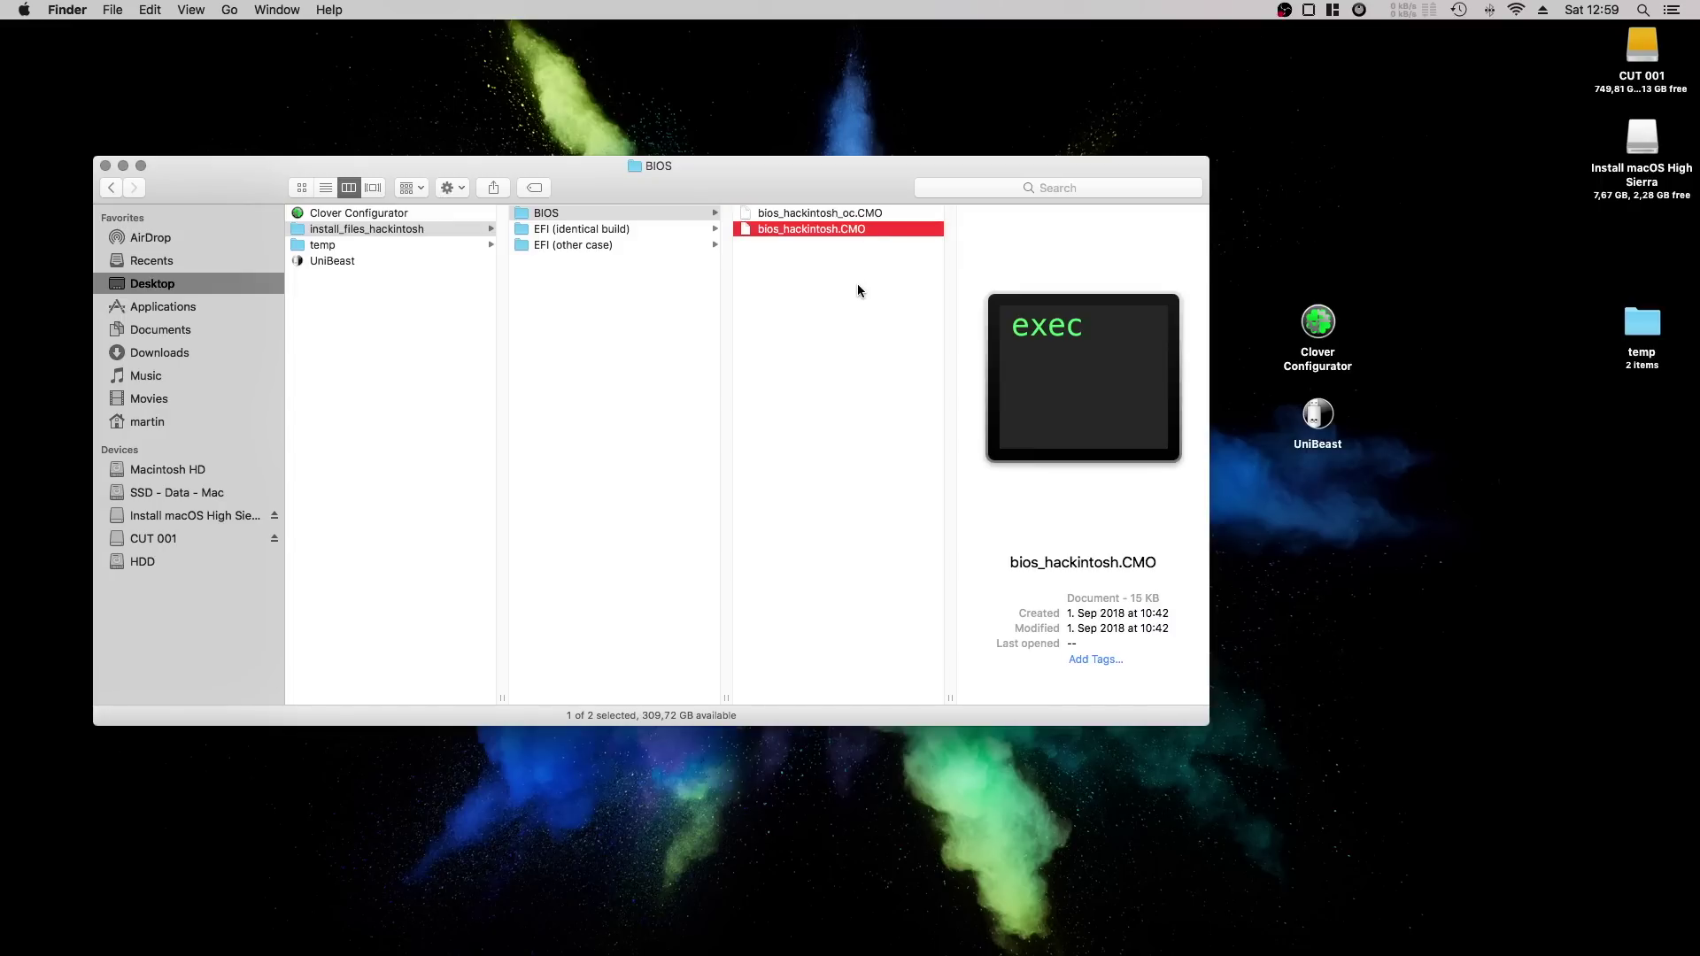
pyautogui.click(599, 229)
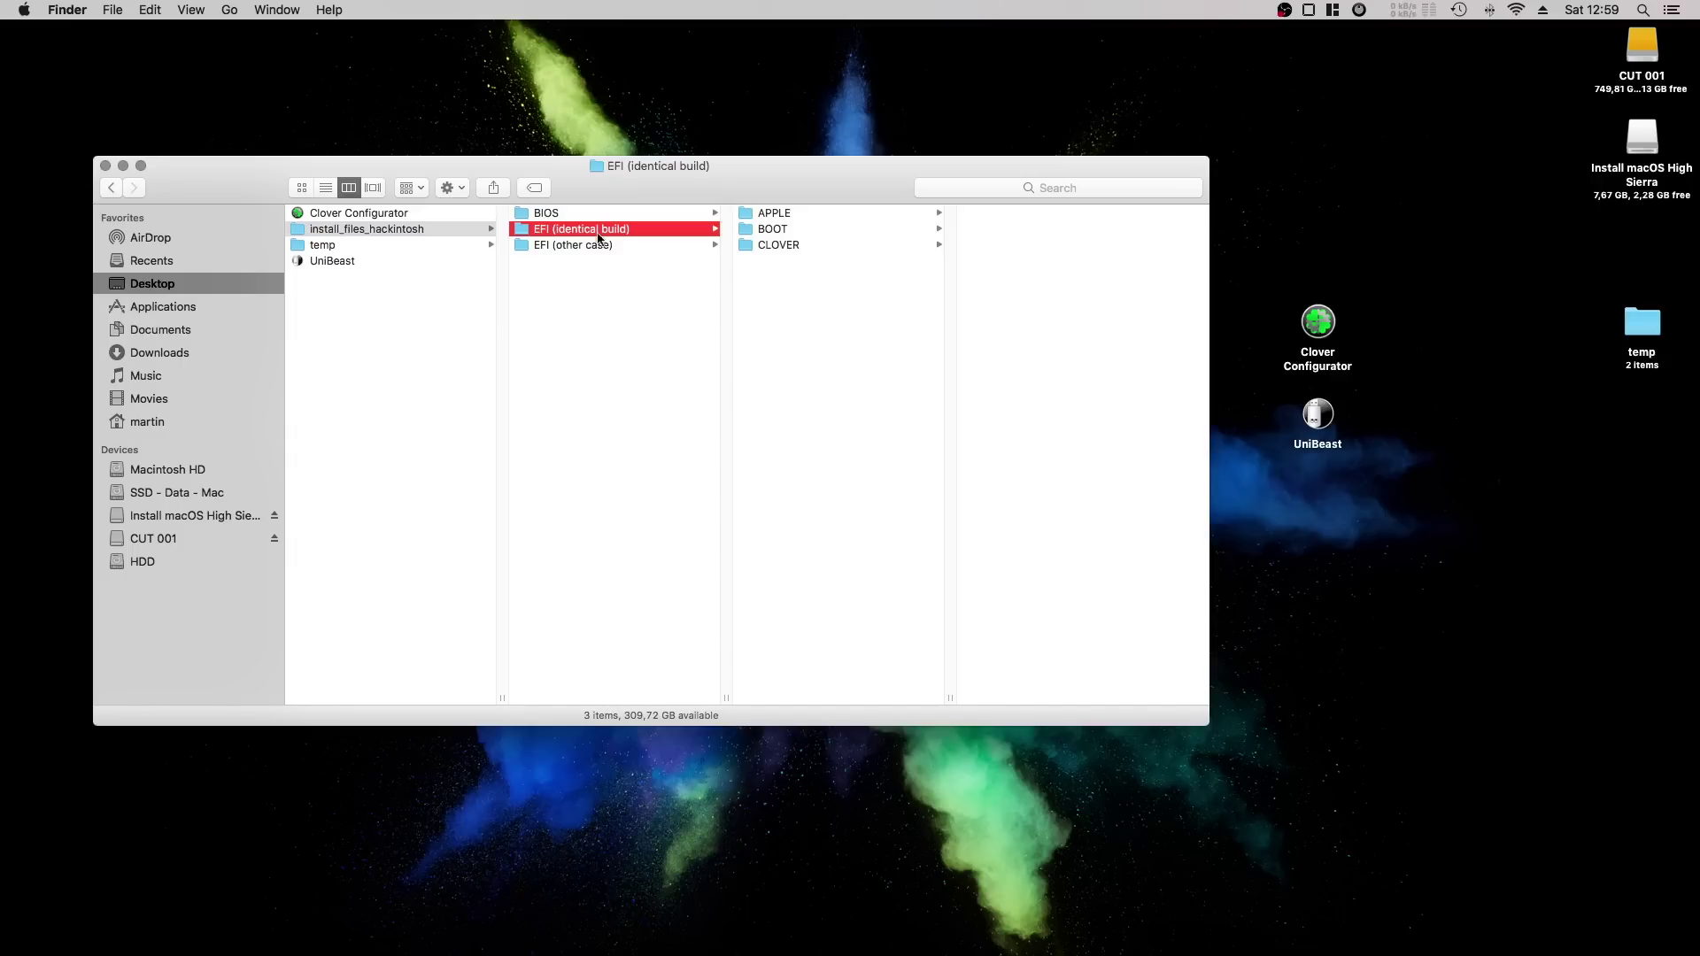
# Inspect the identical build's CLOVER > ACPI > patched folder, previewing the SSDT-UIAC patch.
pyautogui.click(779, 244)
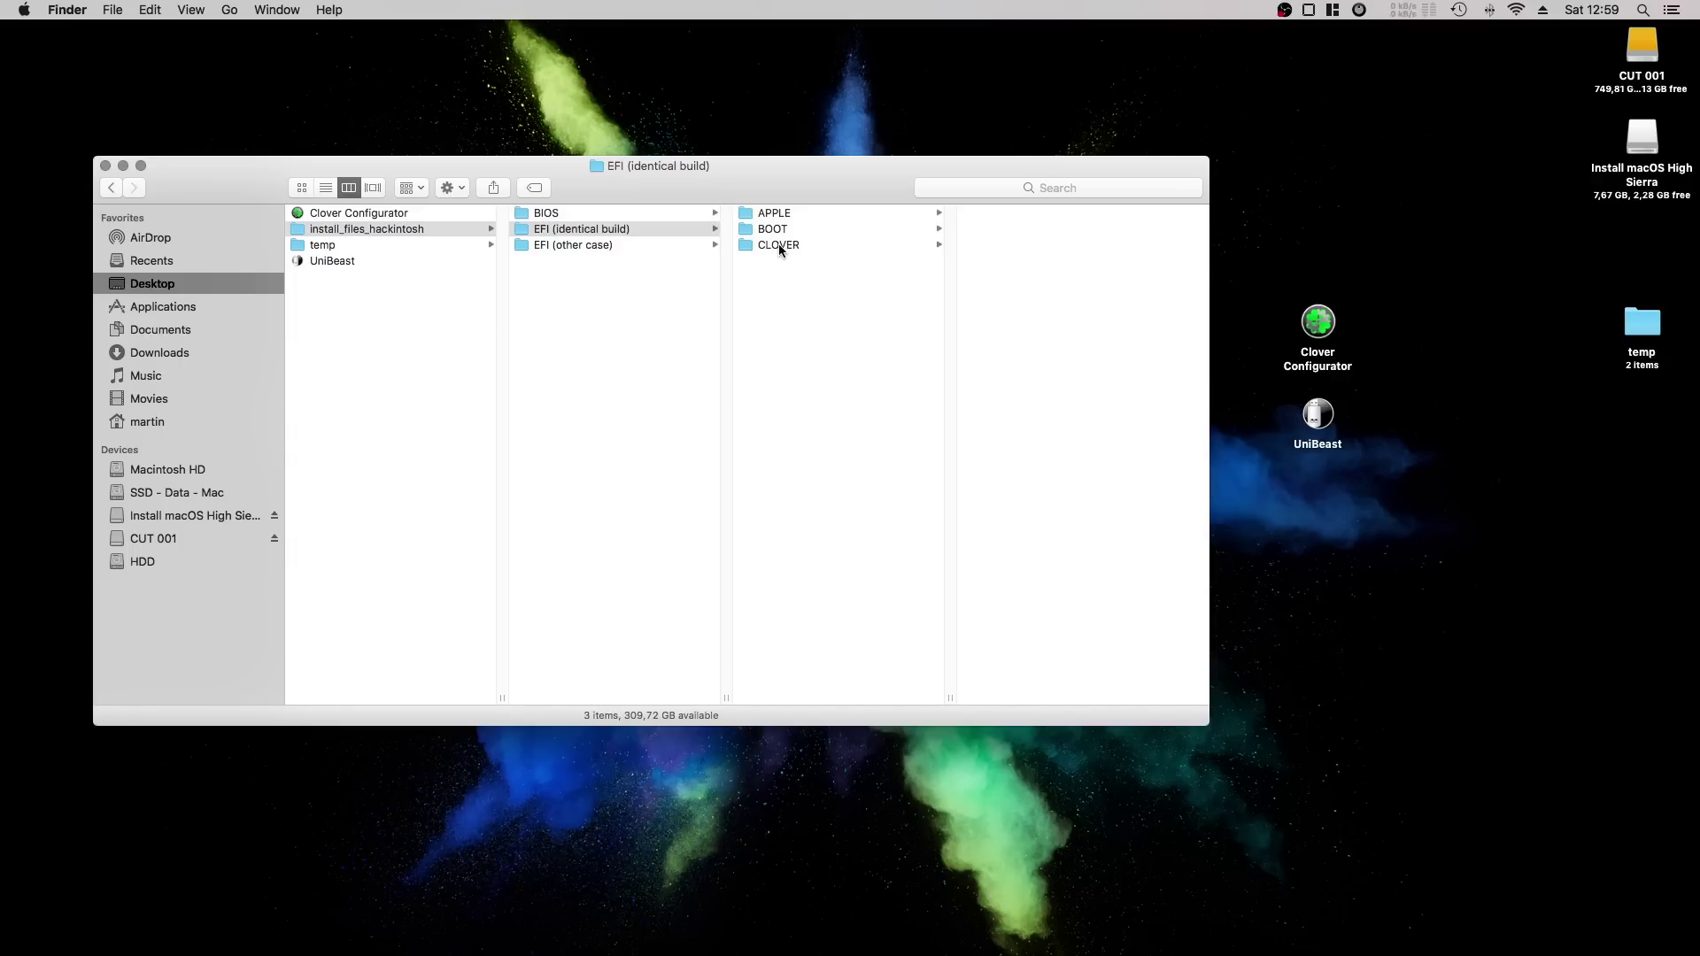
pyautogui.click(983, 213)
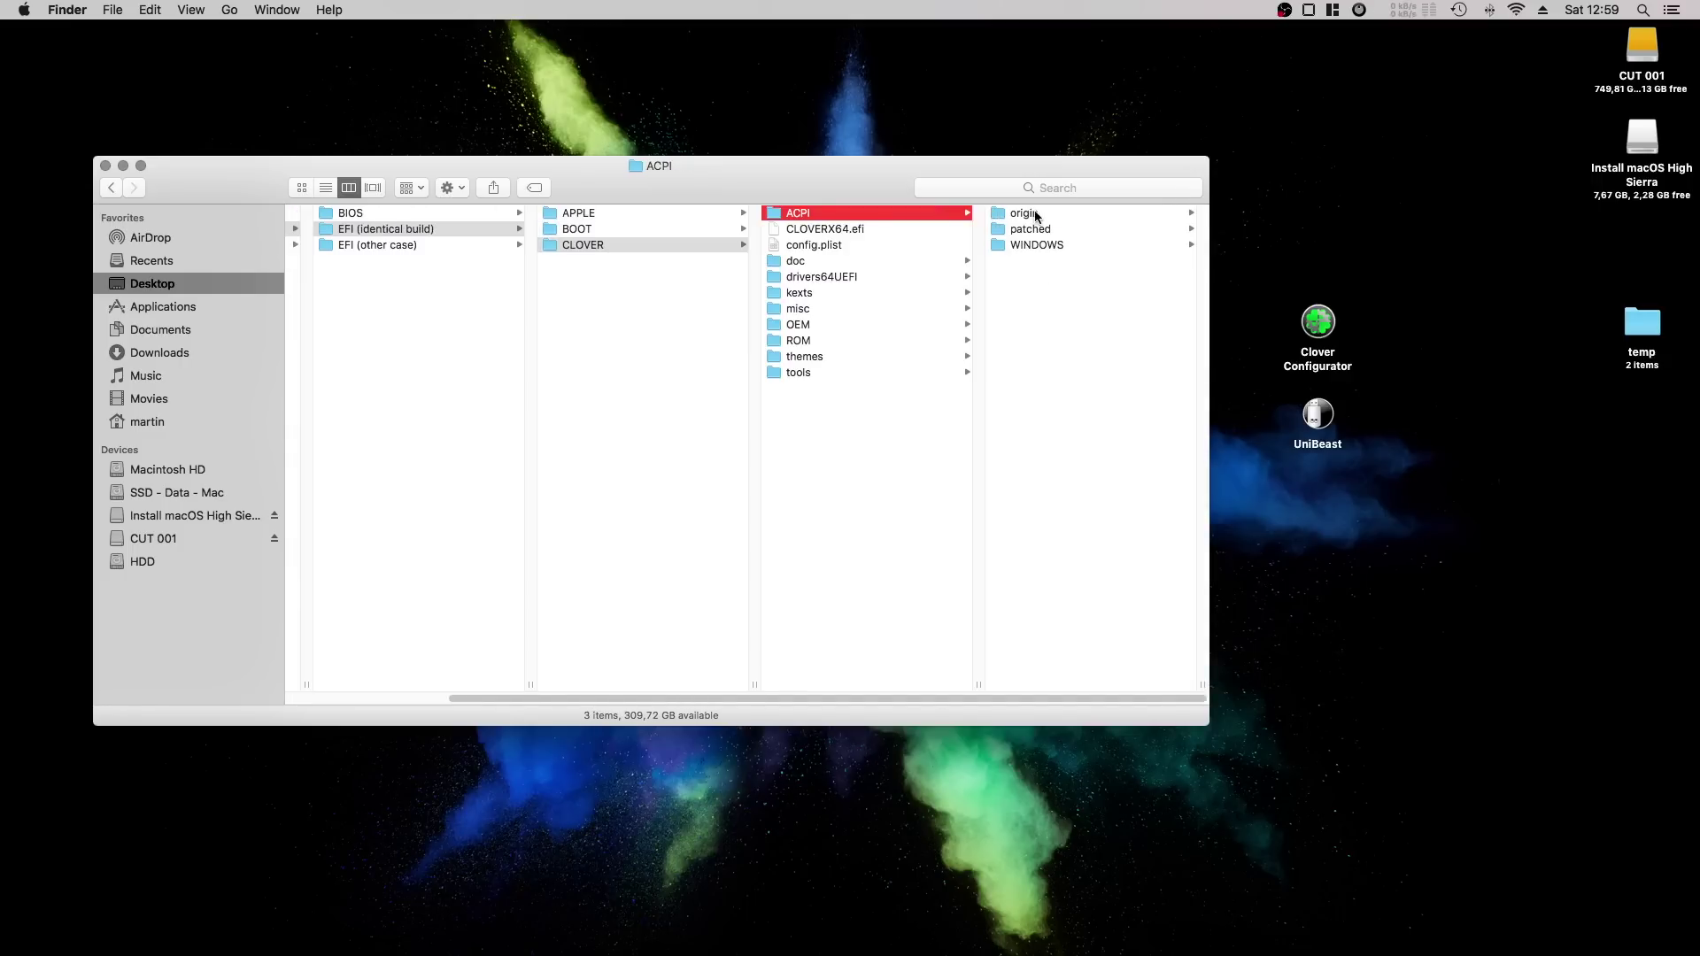
pyautogui.click(1031, 230)
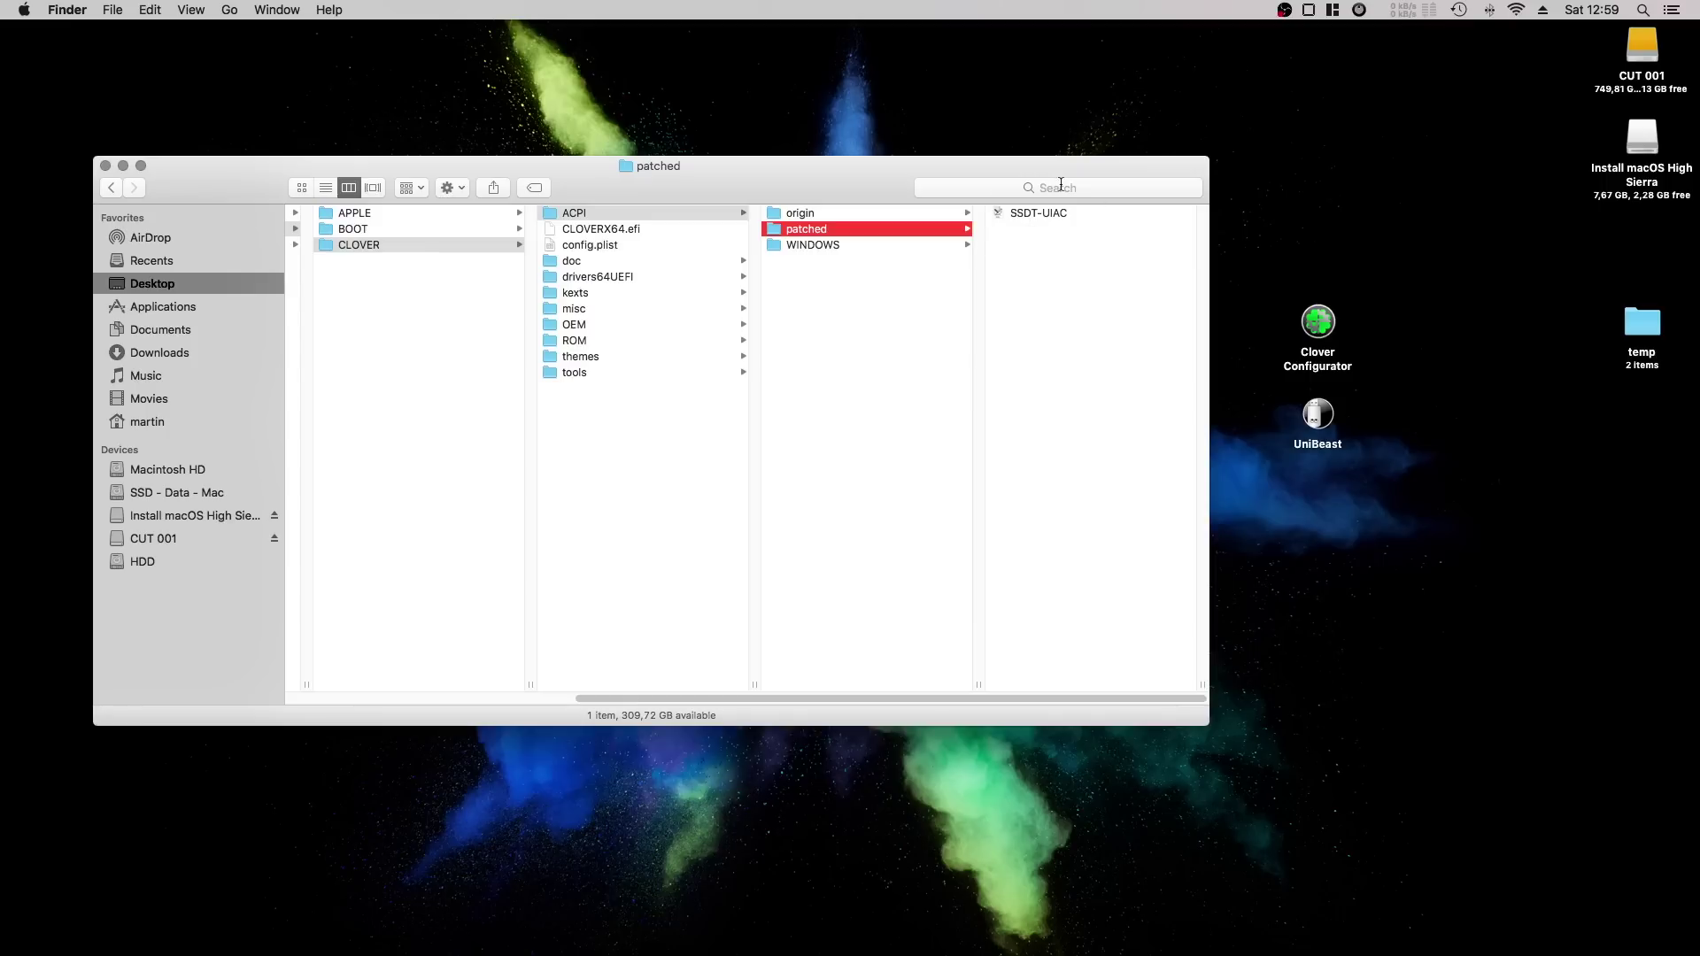
pyautogui.click(1041, 214)
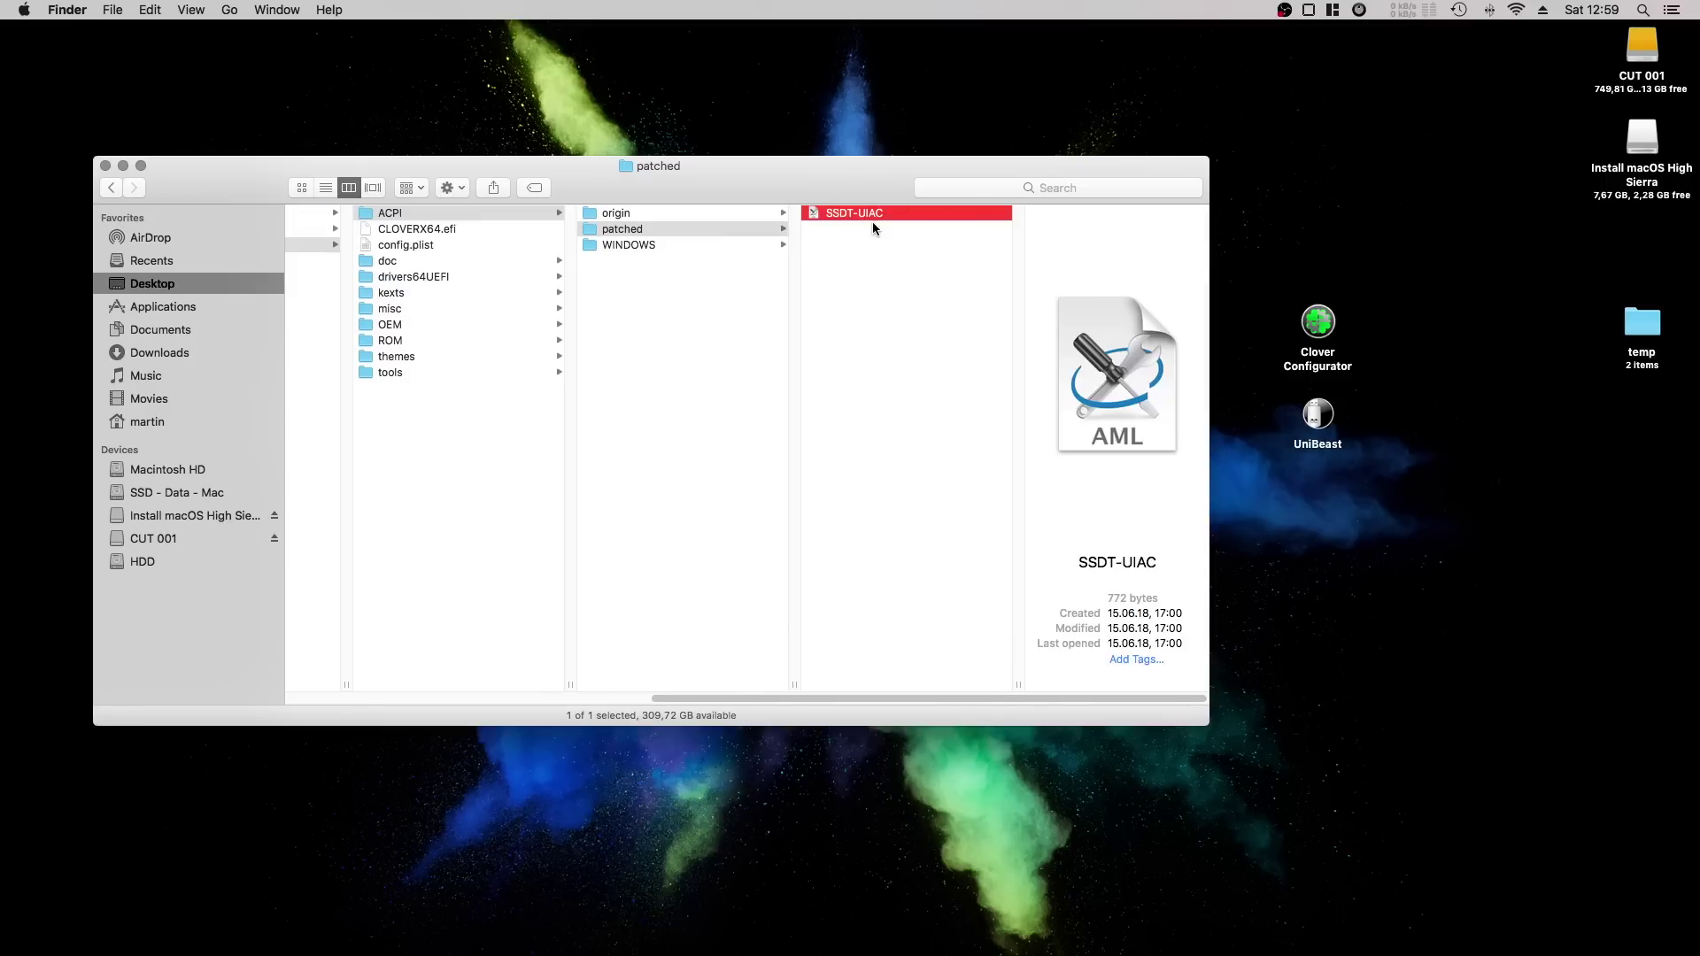
pyautogui.hscroll(-10, 873, 222)
# In EFI (other case), review config.plist, the patched ACPI folder and the Other kexts.
pyautogui.click(772, 245)
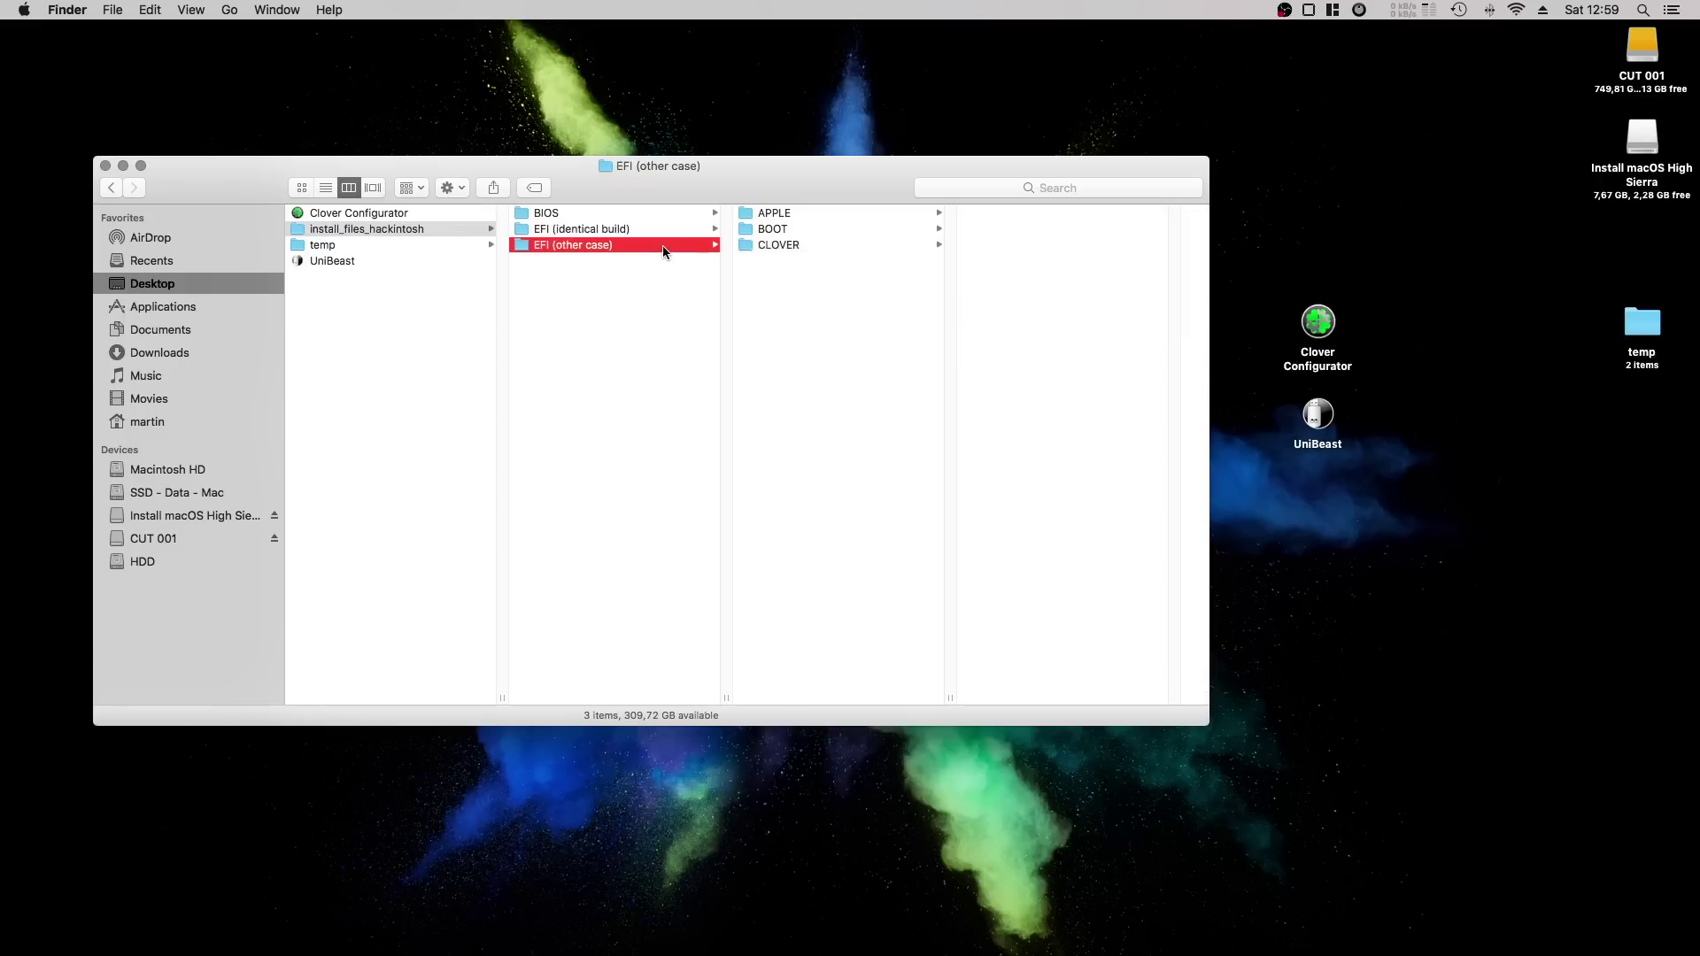
pyautogui.click(999, 247)
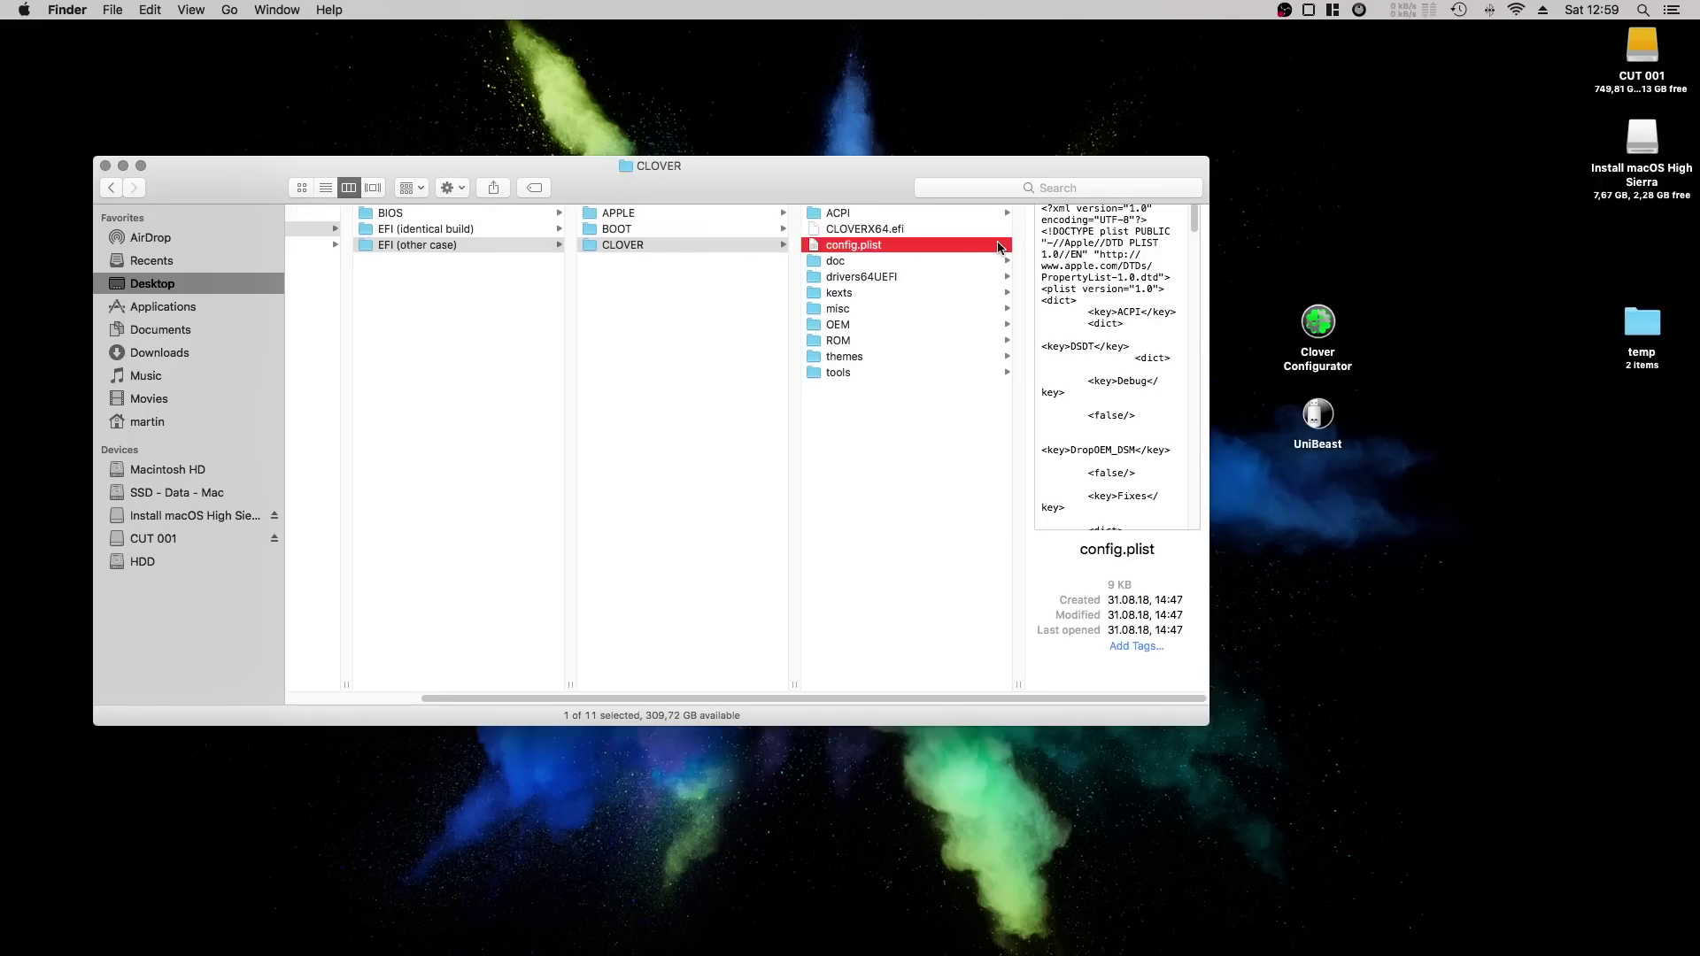
pyautogui.click(854, 215)
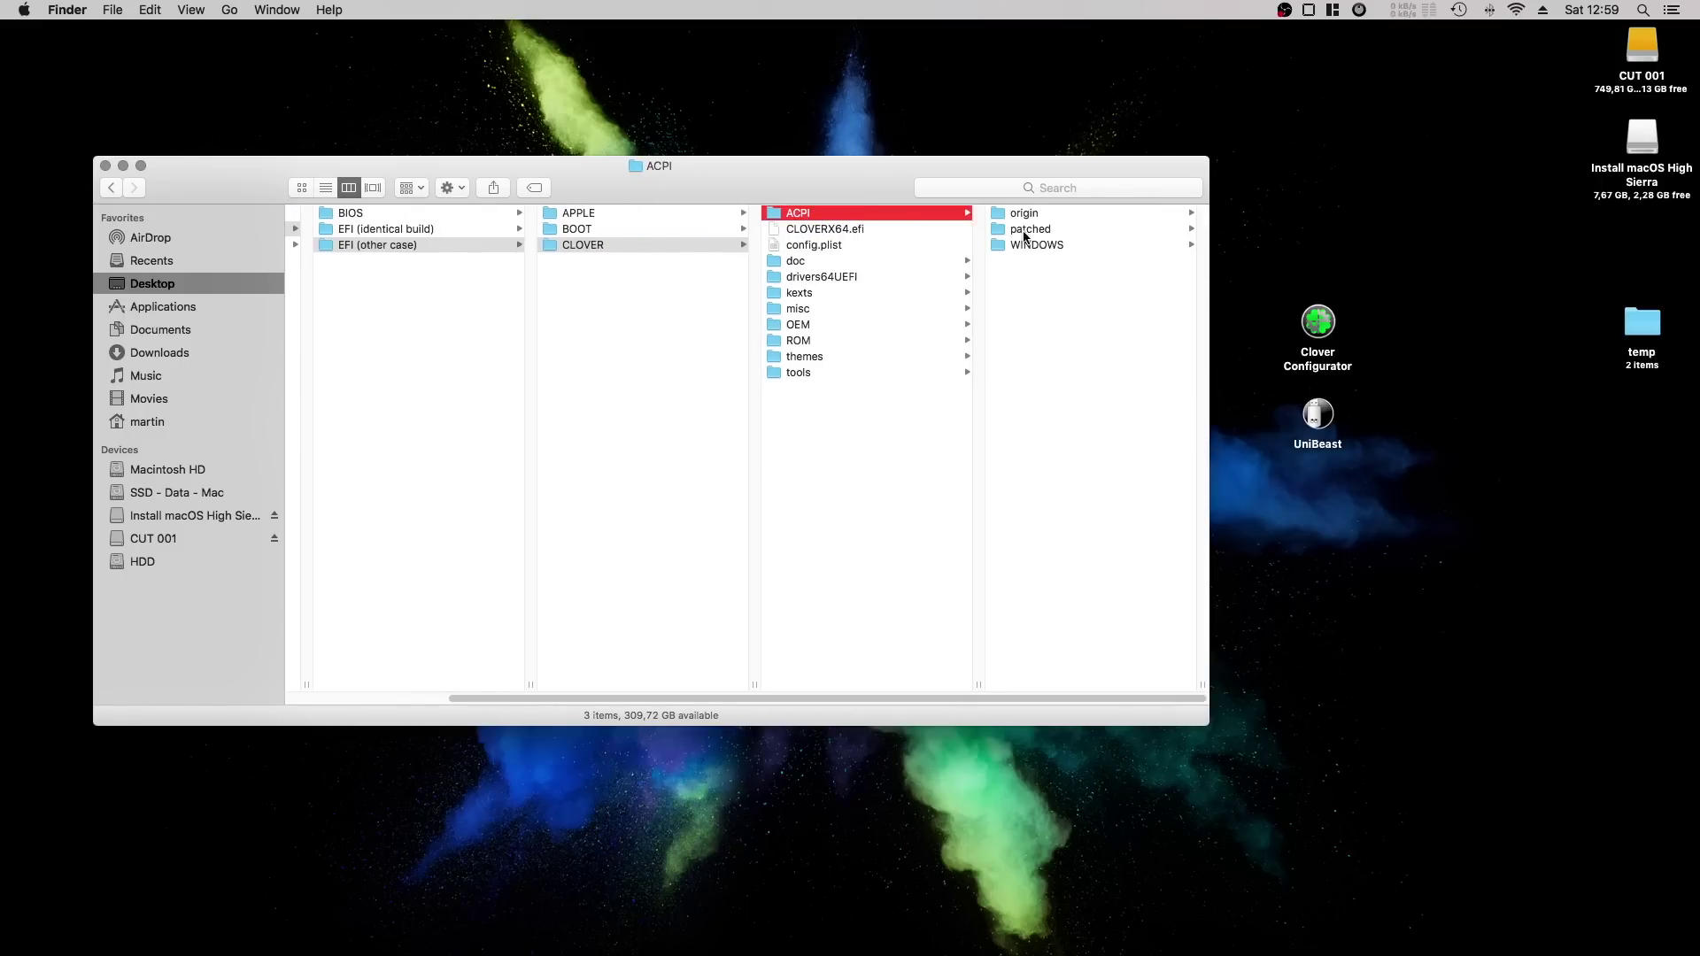
pyautogui.click(965, 229)
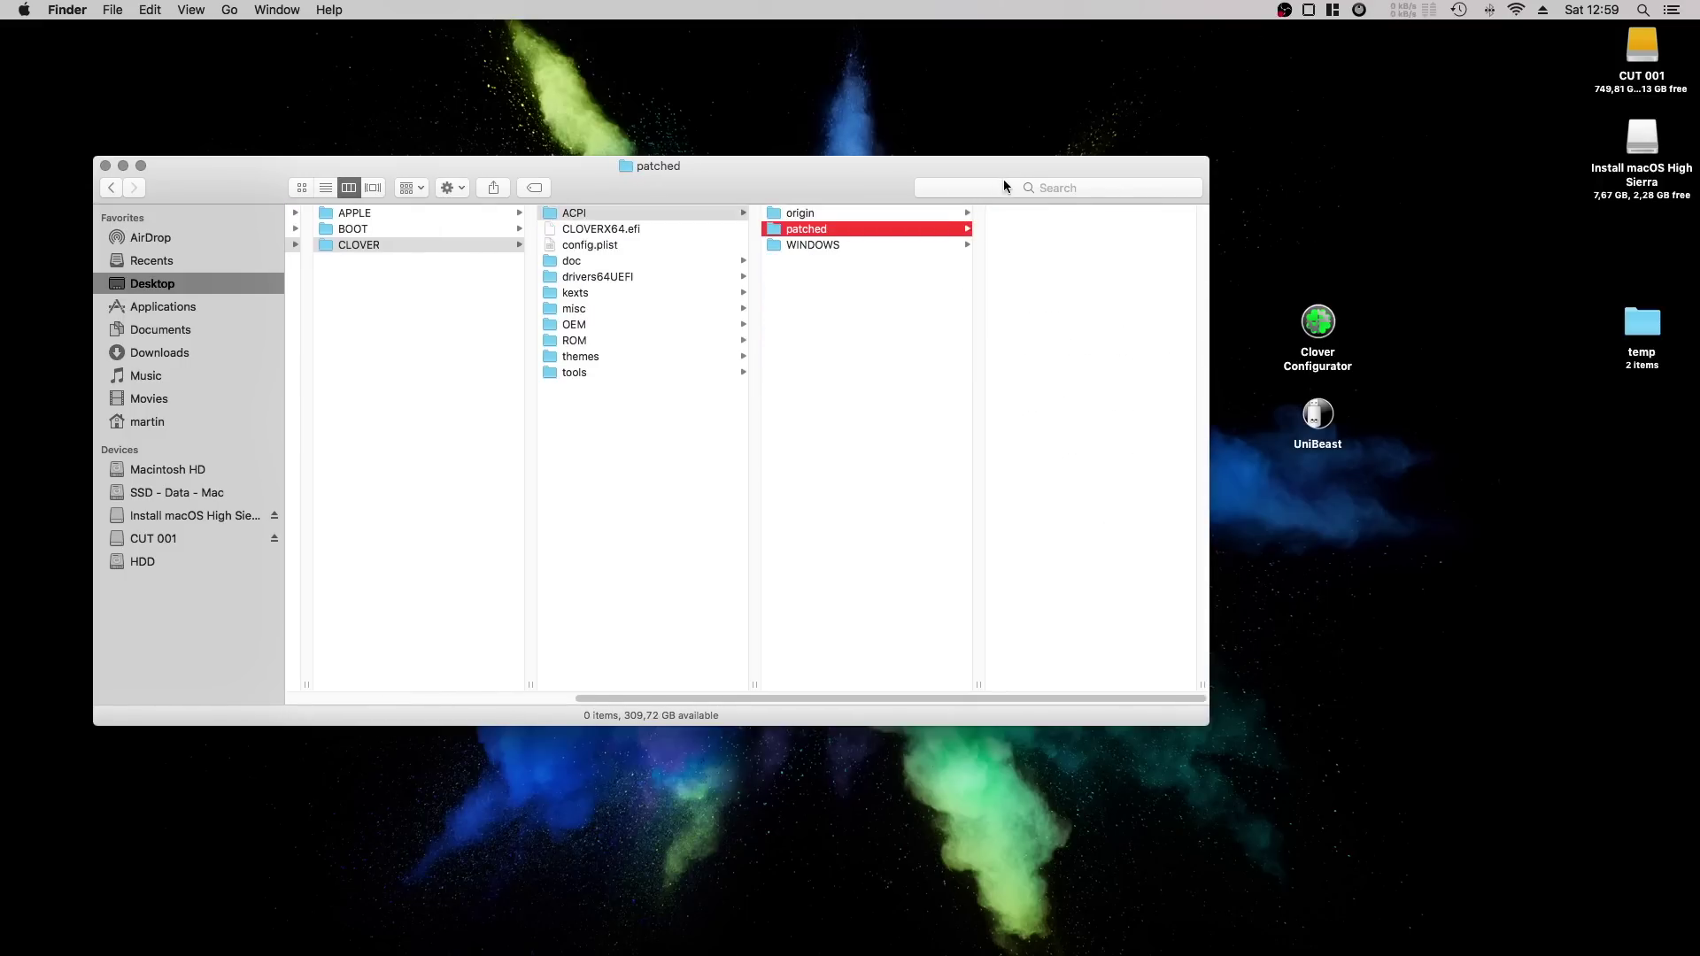
pyautogui.click(620, 241)
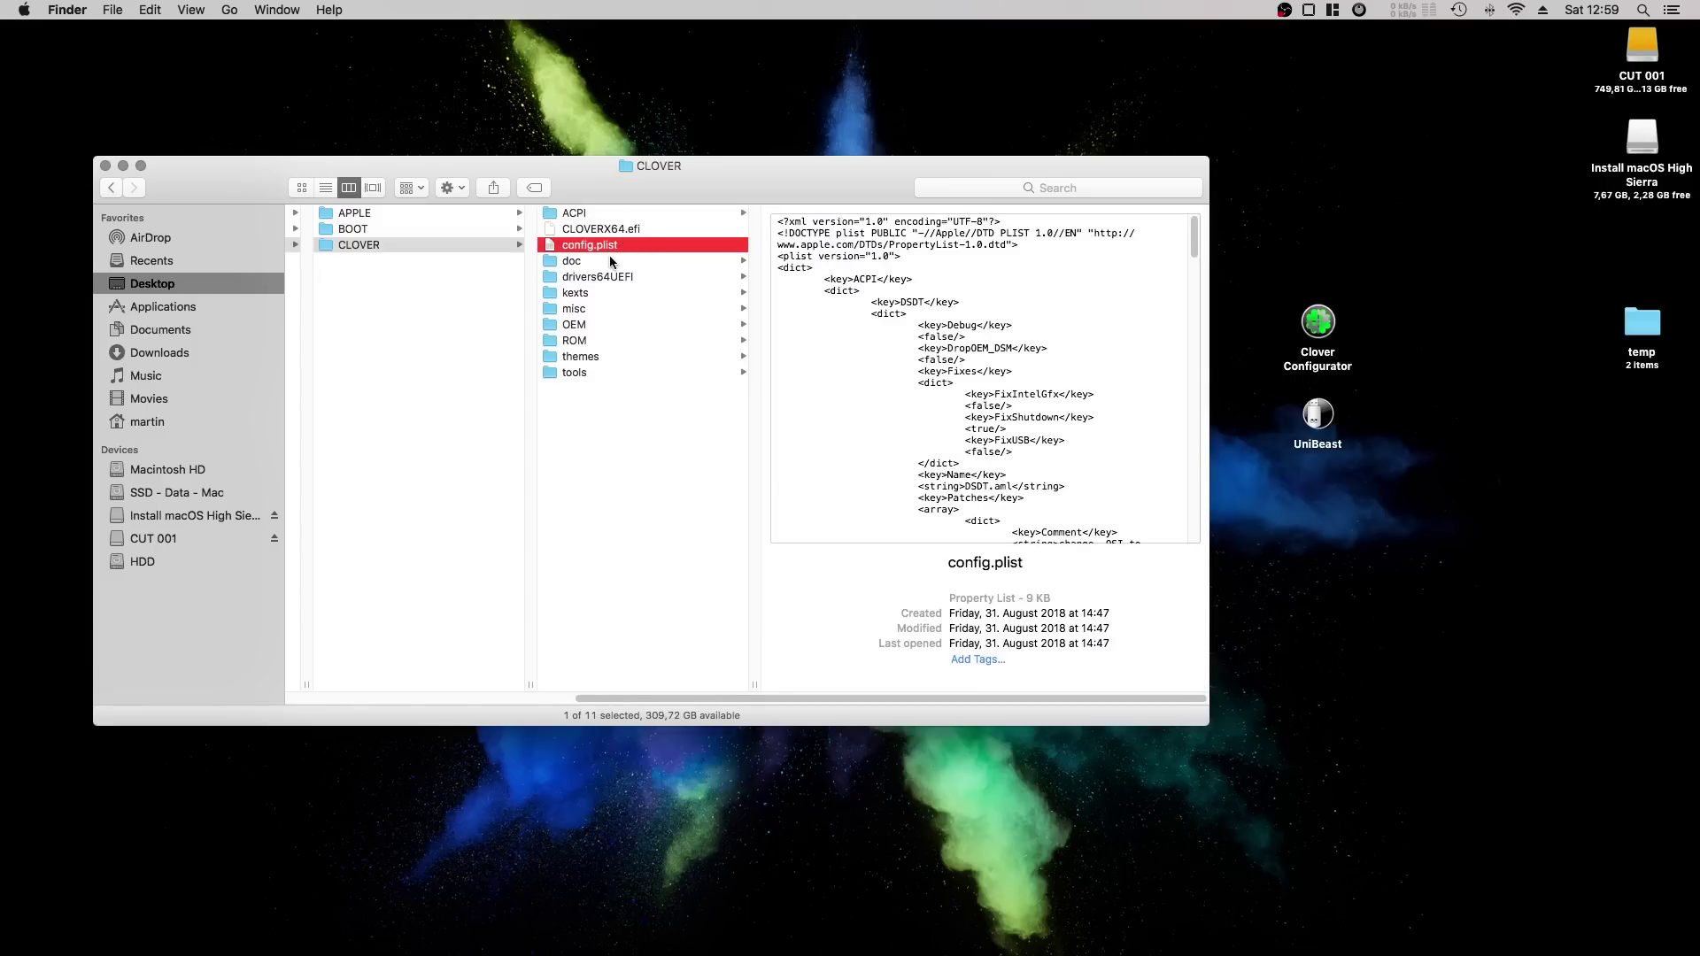
pyautogui.click(589, 293)
pyautogui.click(837, 214)
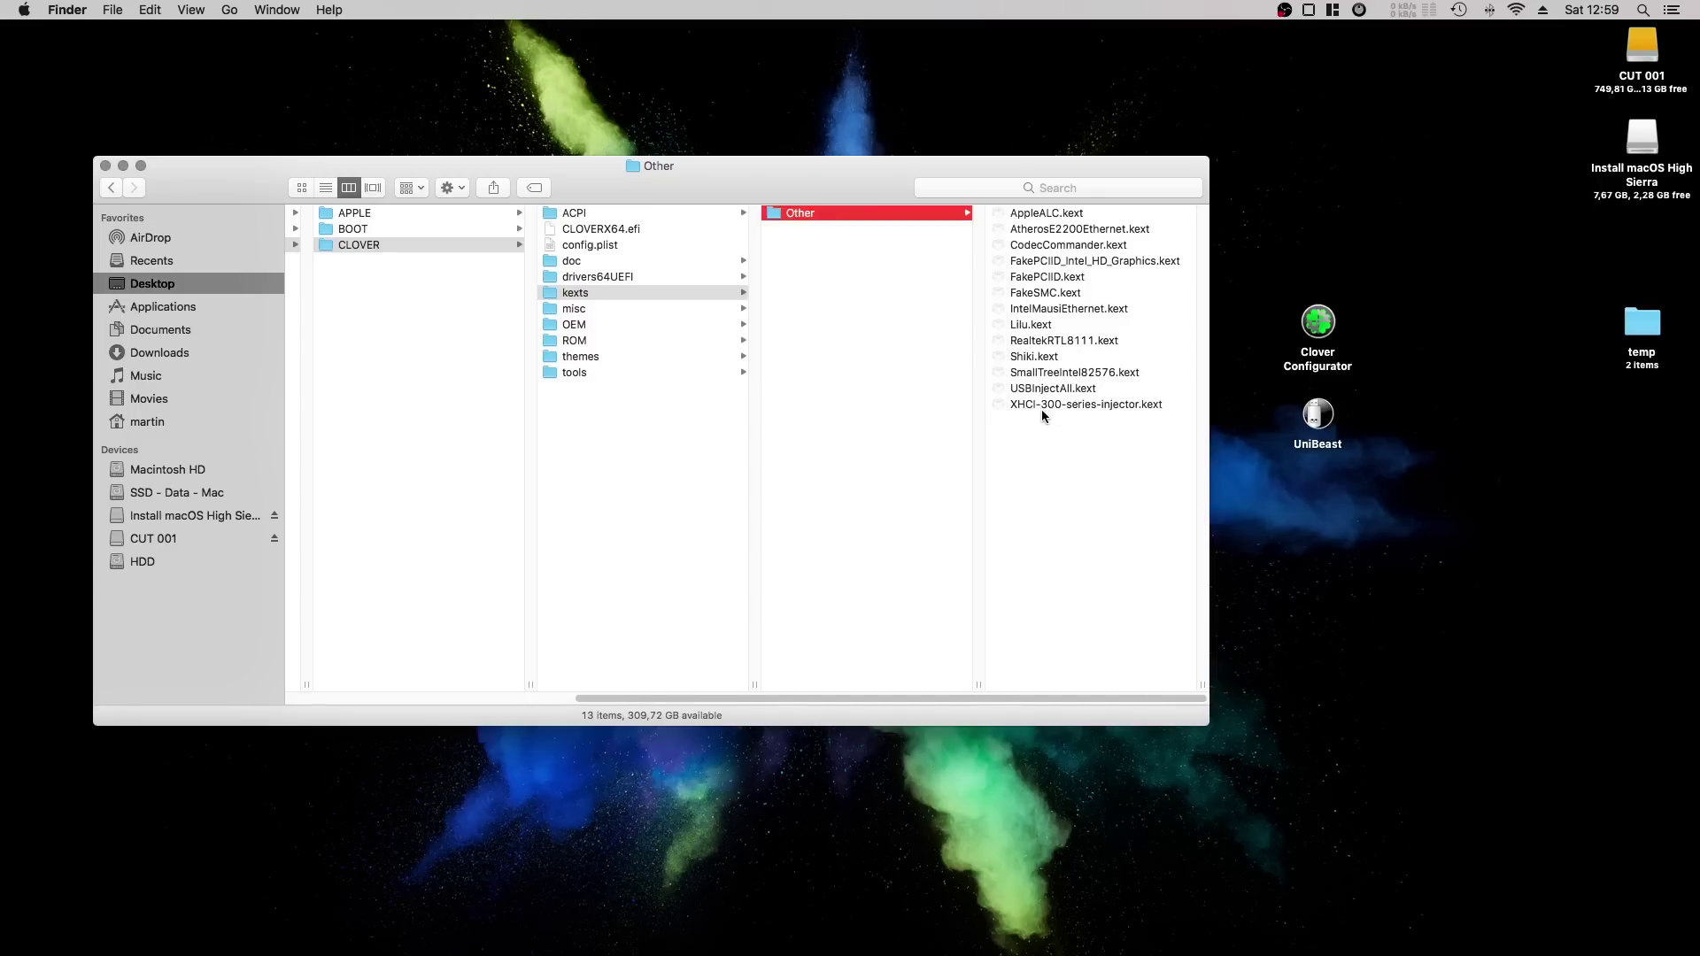
pyautogui.hscroll(-10, 1034, 406)
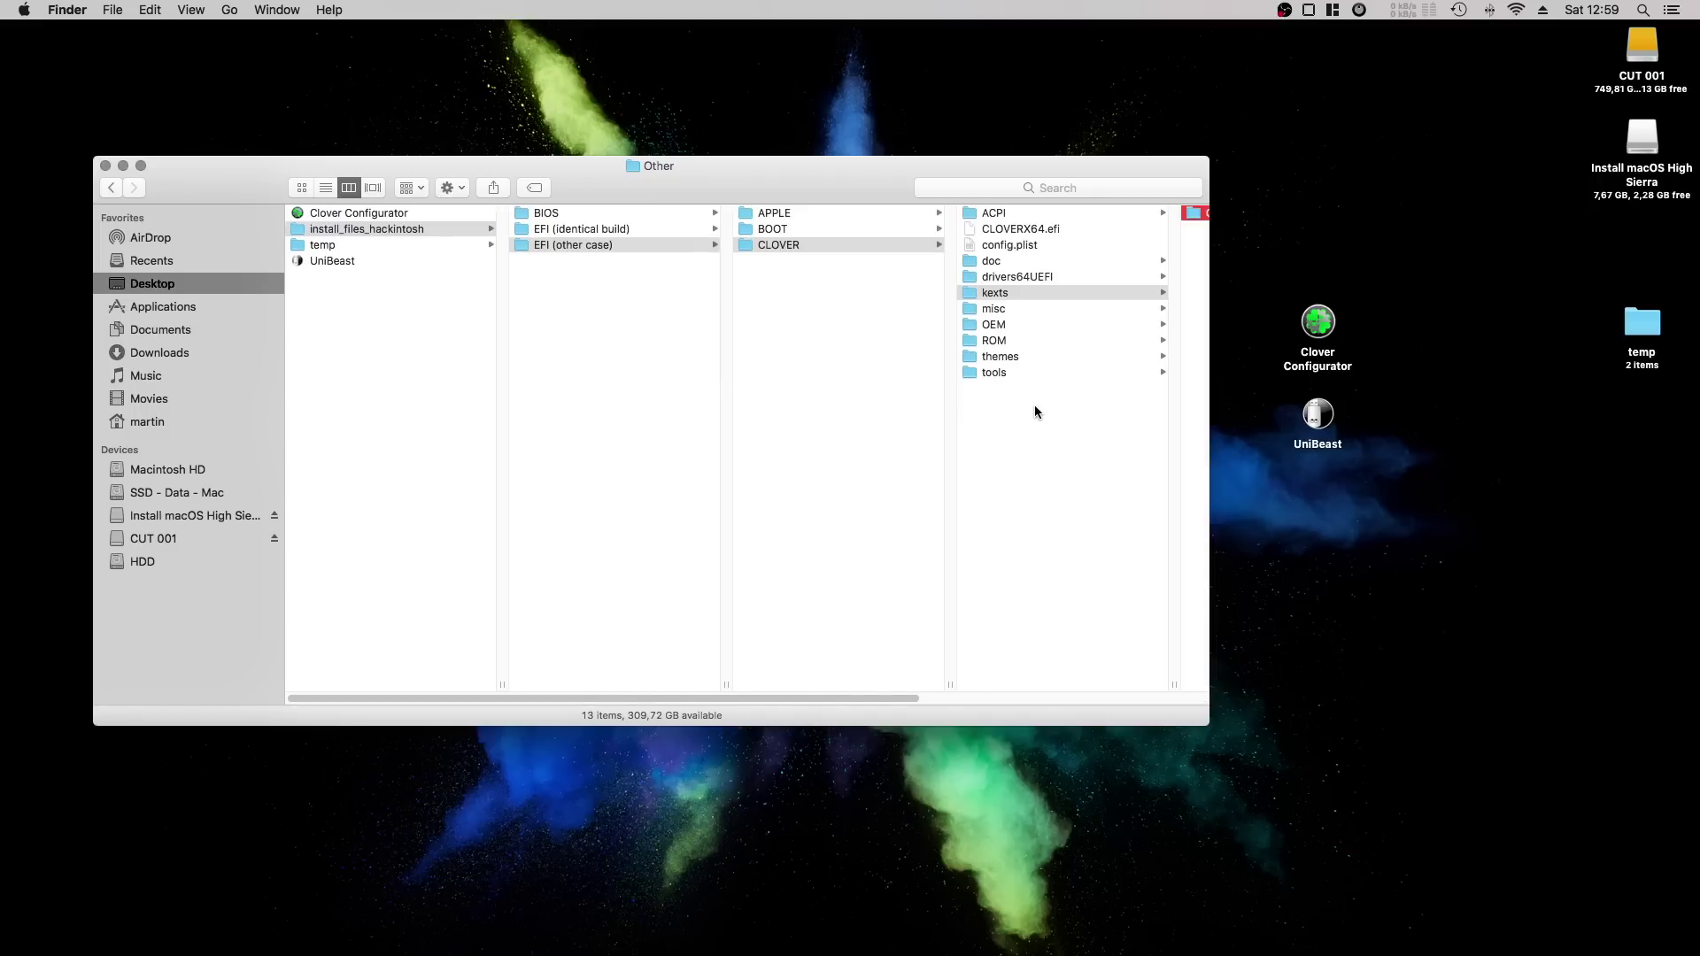
# Check the identical build's Other kexts, go back up to install_files_hackintosh, and select both desktop apps.
pyautogui.click(620, 228)
pyautogui.click(779, 245)
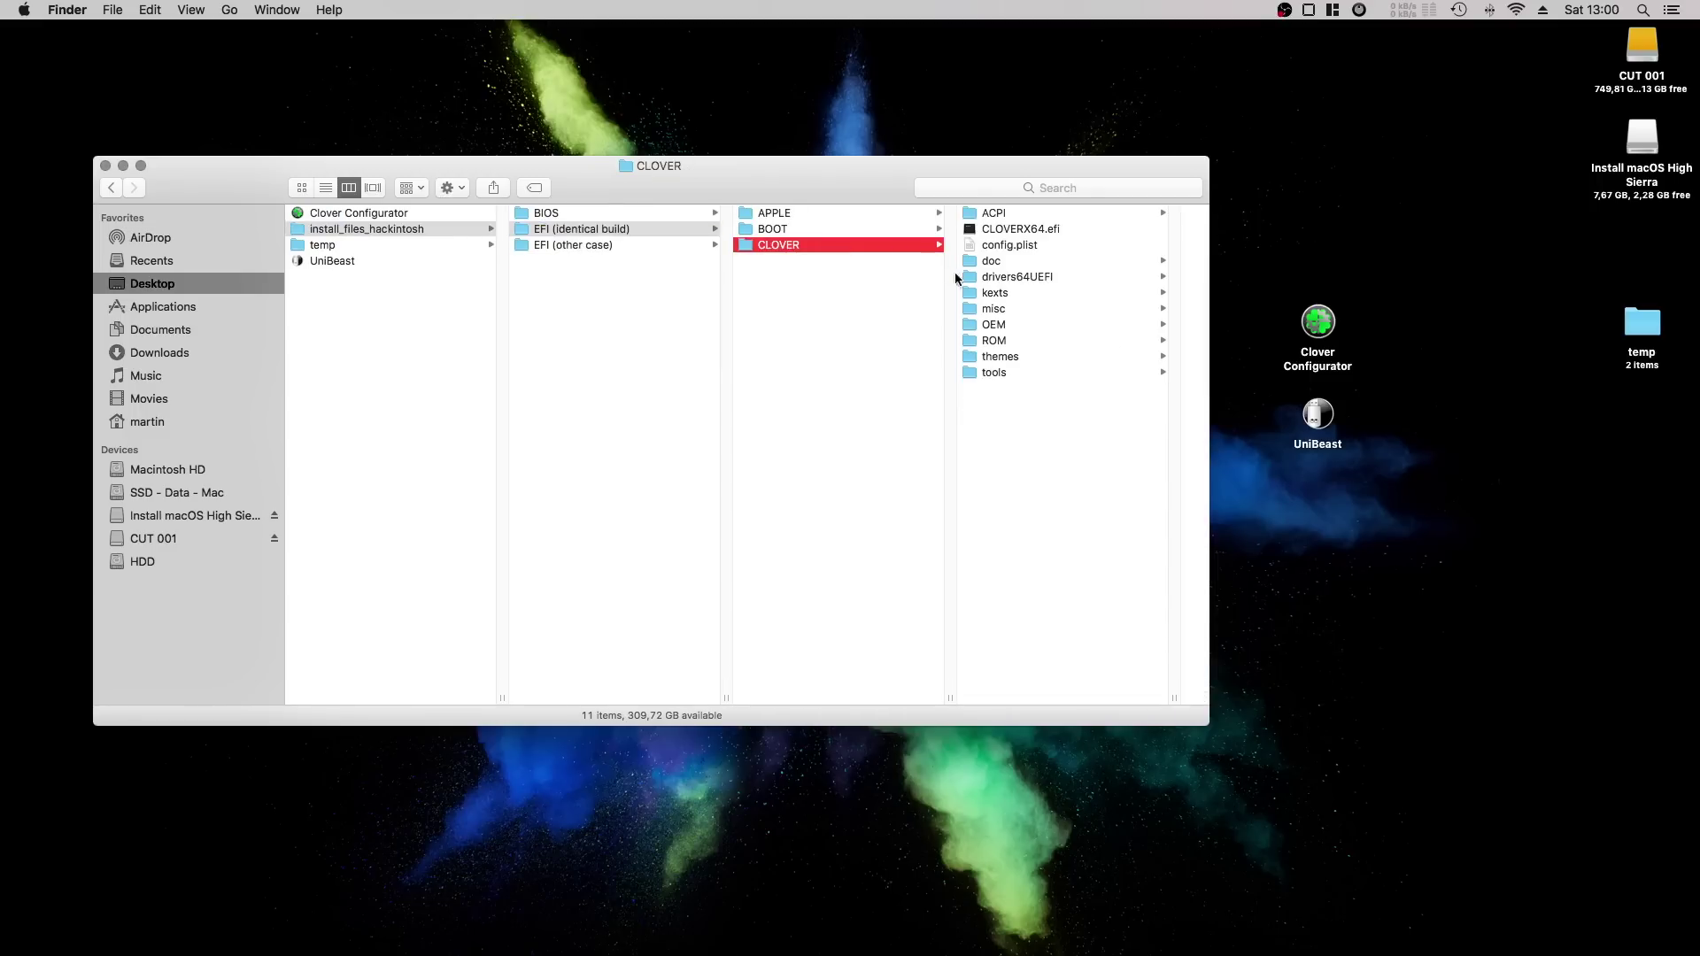
pyautogui.click(992, 295)
pyautogui.click(1018, 215)
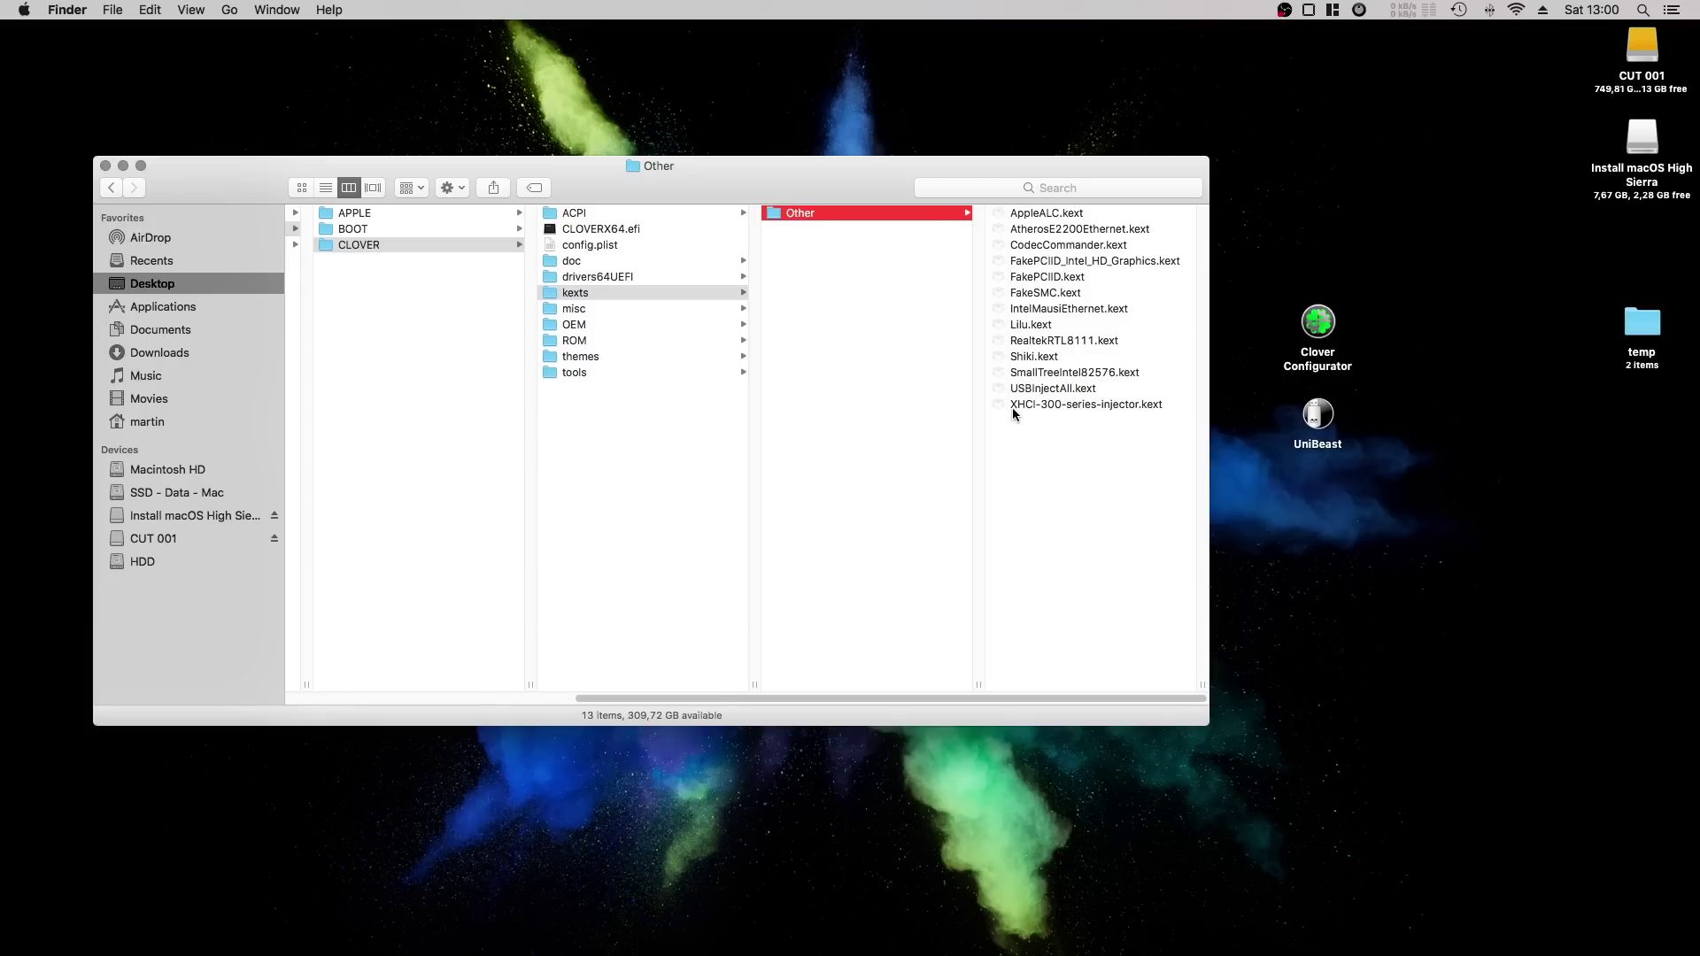
pyautogui.click(357, 294)
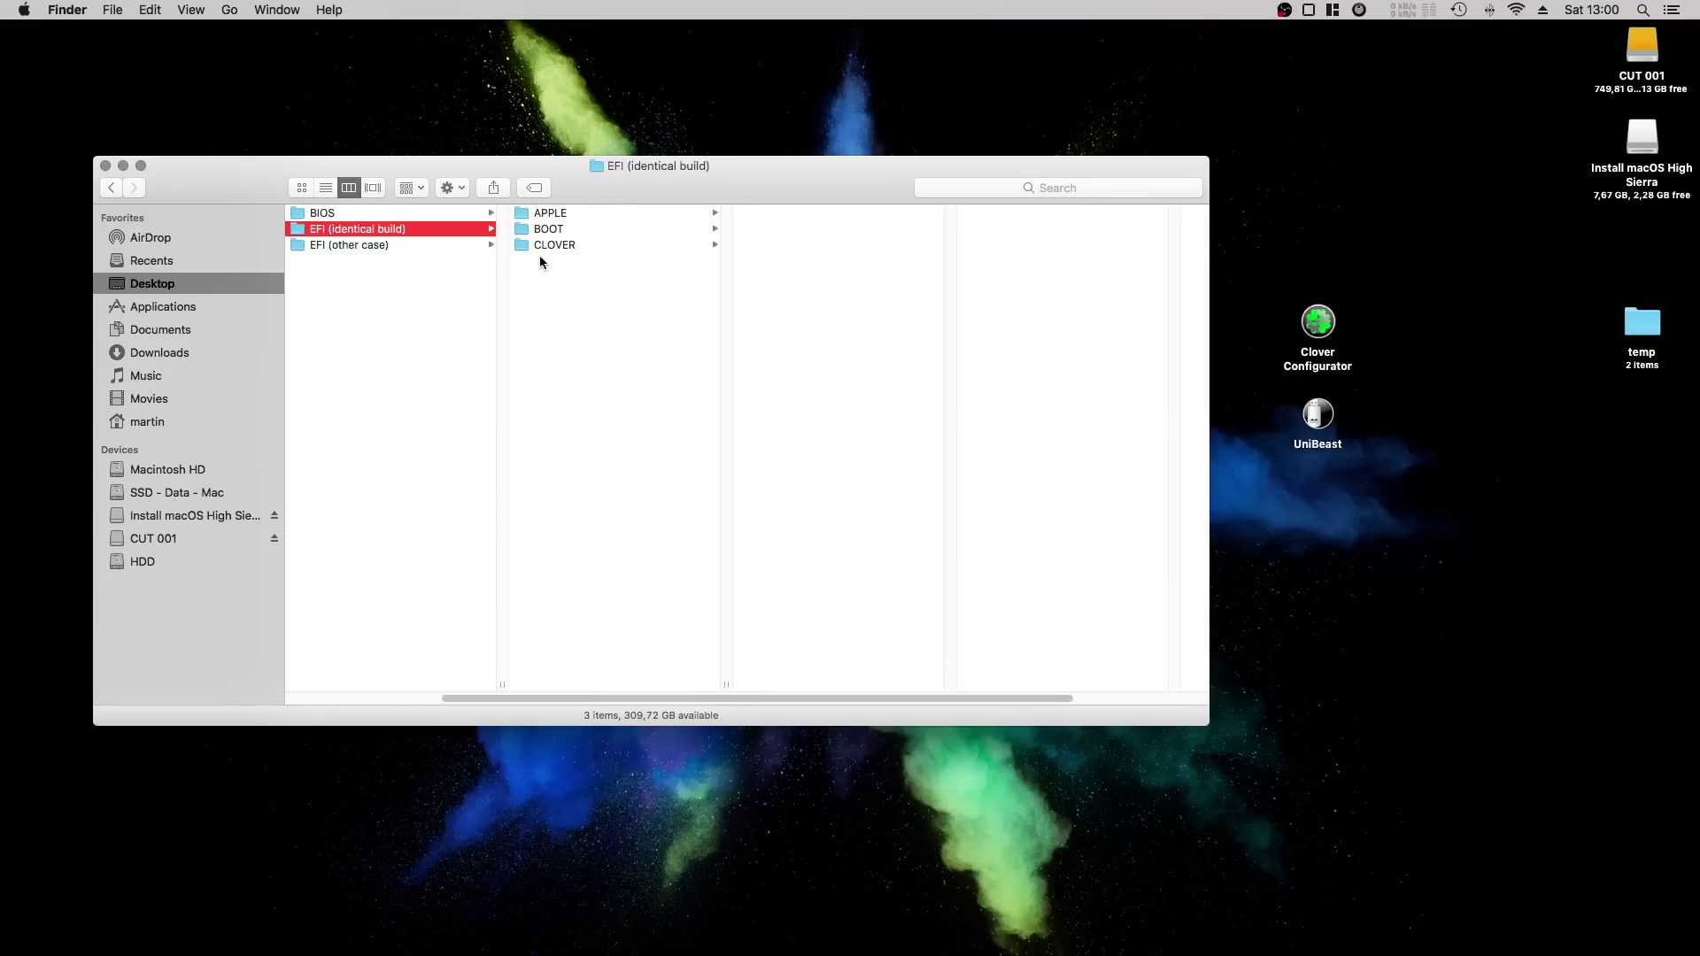
pyautogui.press('Left')
pyautogui.moveTo(1397, 531); pyautogui.dragTo(654, 341)
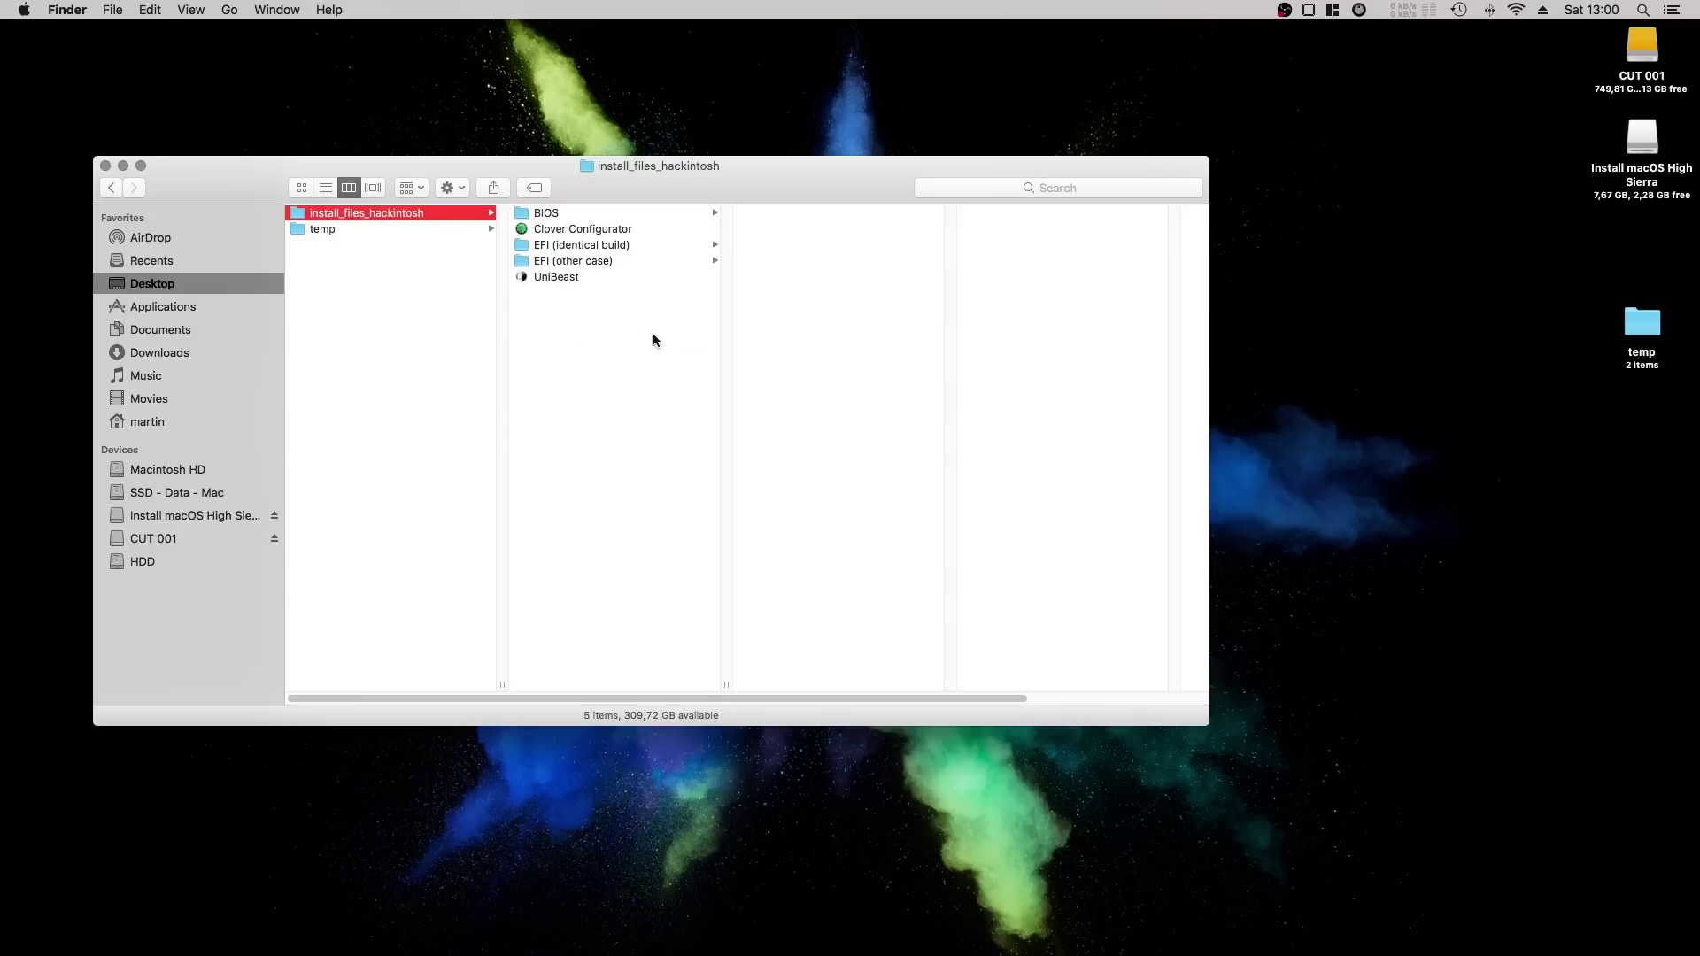
# Create a new folder named Tools inside install_files_hackintosh.
pyautogui.rightClick(551, 366)
pyautogui.click(593, 368)
pyautogui.write('Too')
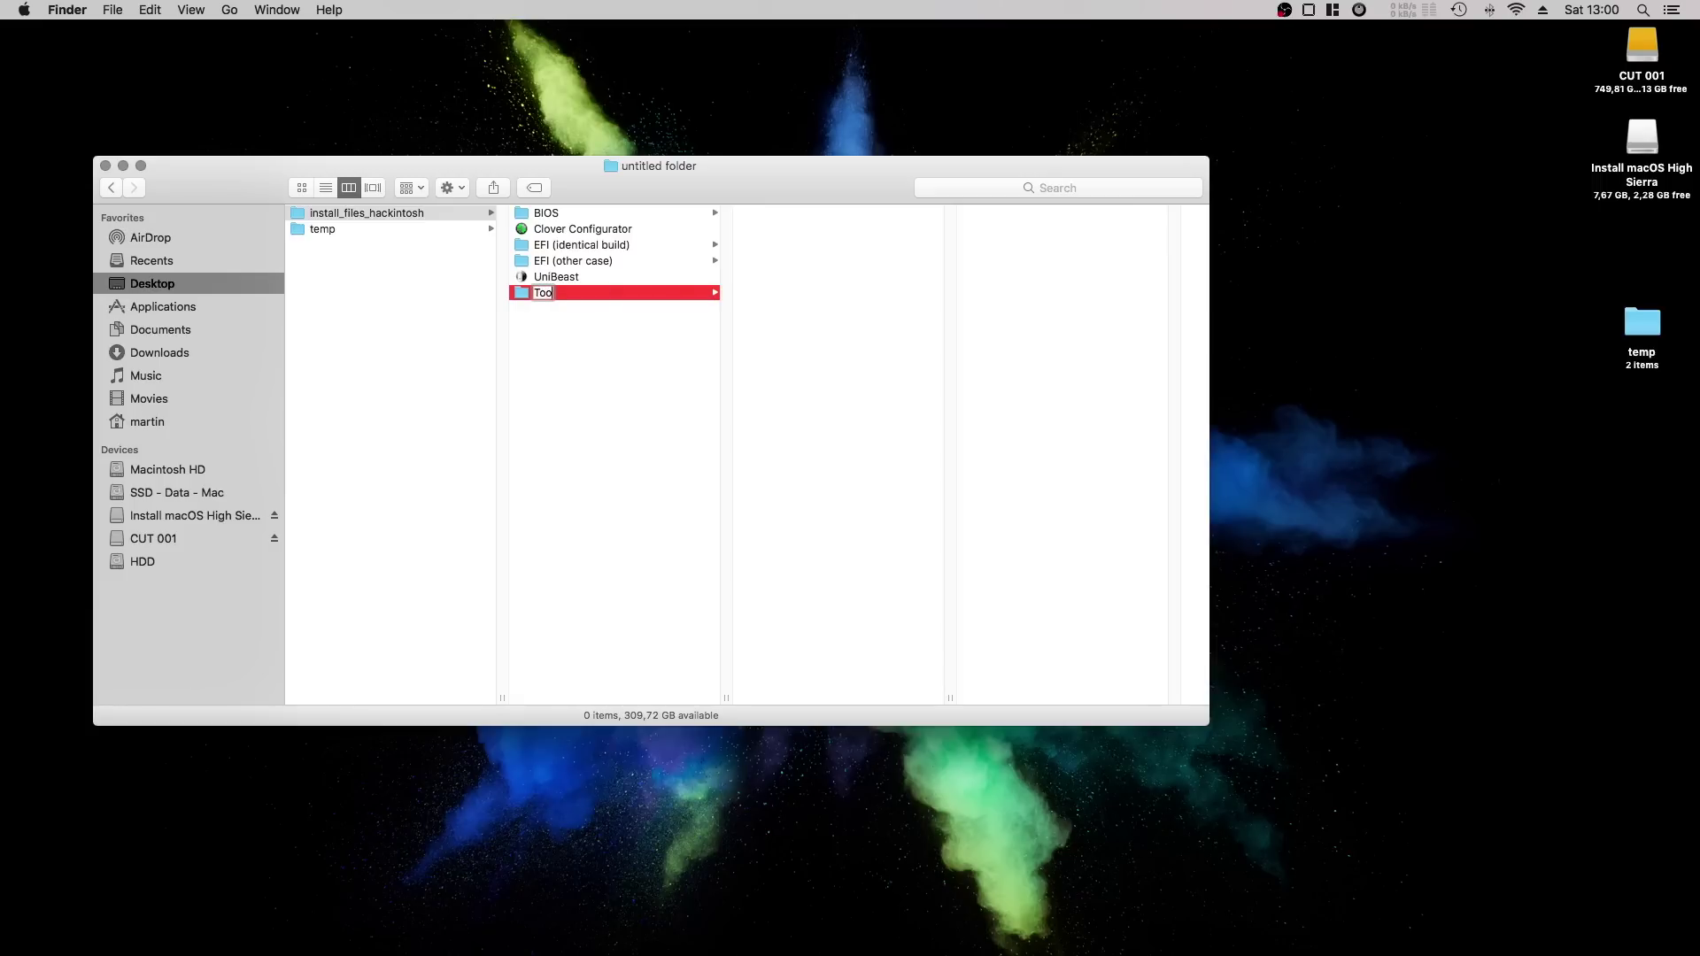
pyautogui.write('ls')
pyautogui.press('Return')
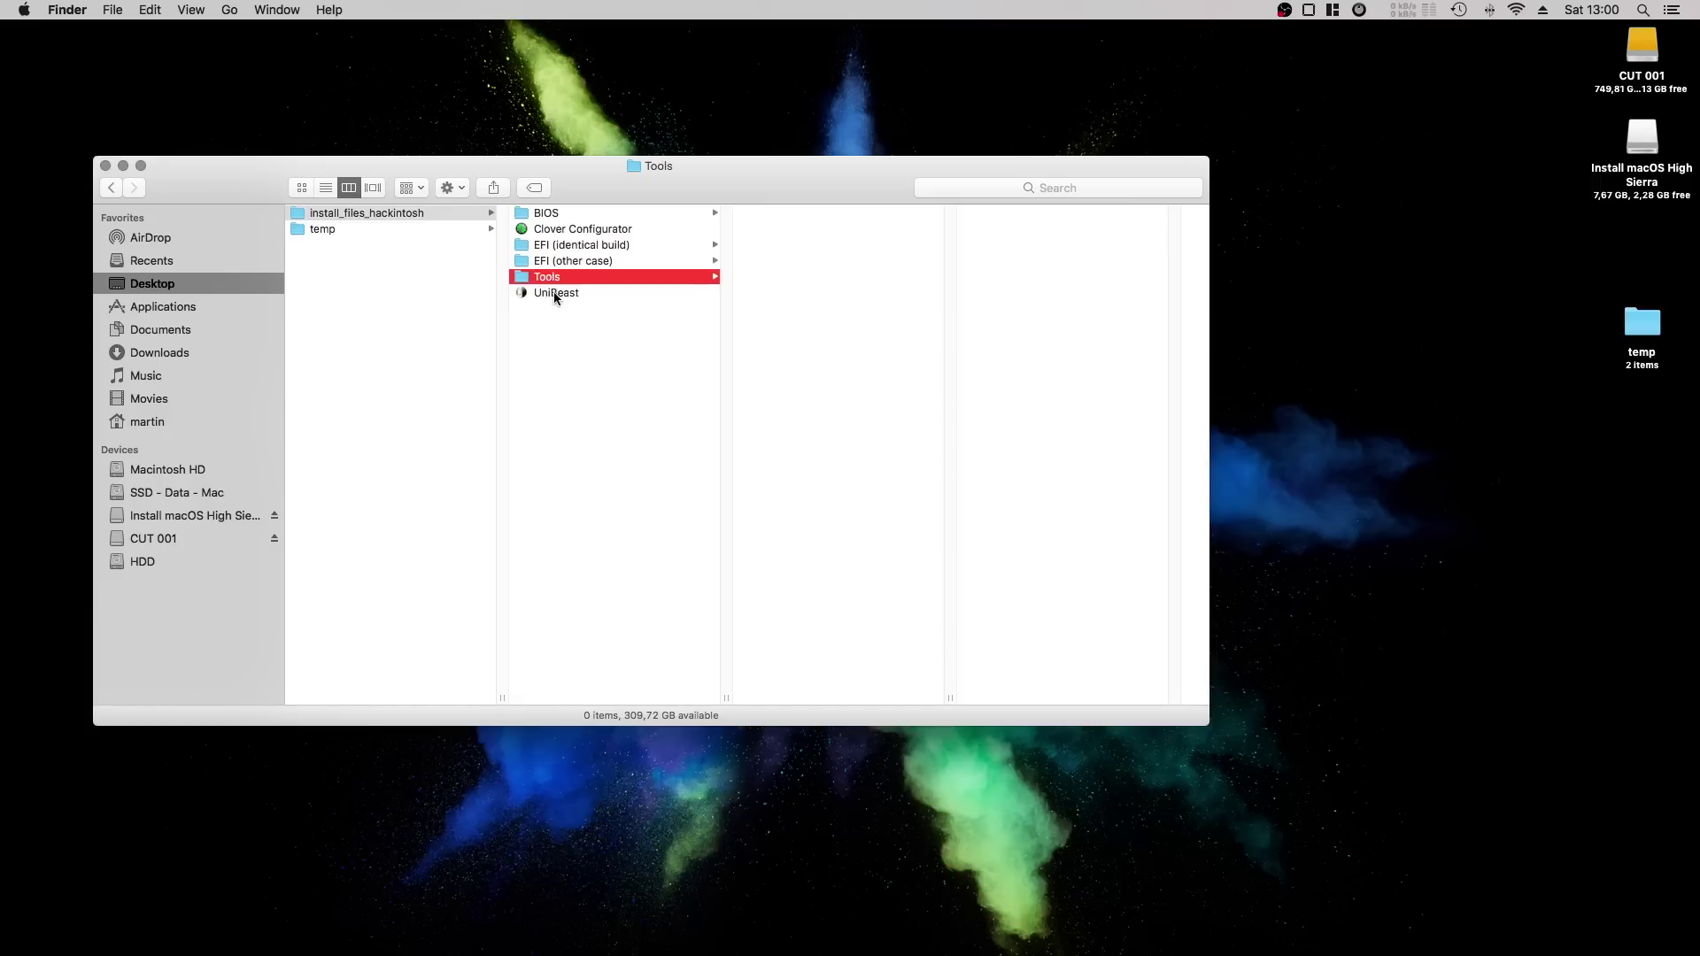
# Move UniBeast and Clover Configurator into the Tools folder and check its contents.
pyautogui.click(556, 293)
pyautogui.keyDown('super'); pyautogui.click(565, 231); pyautogui.keyUp('super')
pyautogui.moveTo(565, 231); pyautogui.dragTo(555, 271)
pyautogui.click(549, 260)
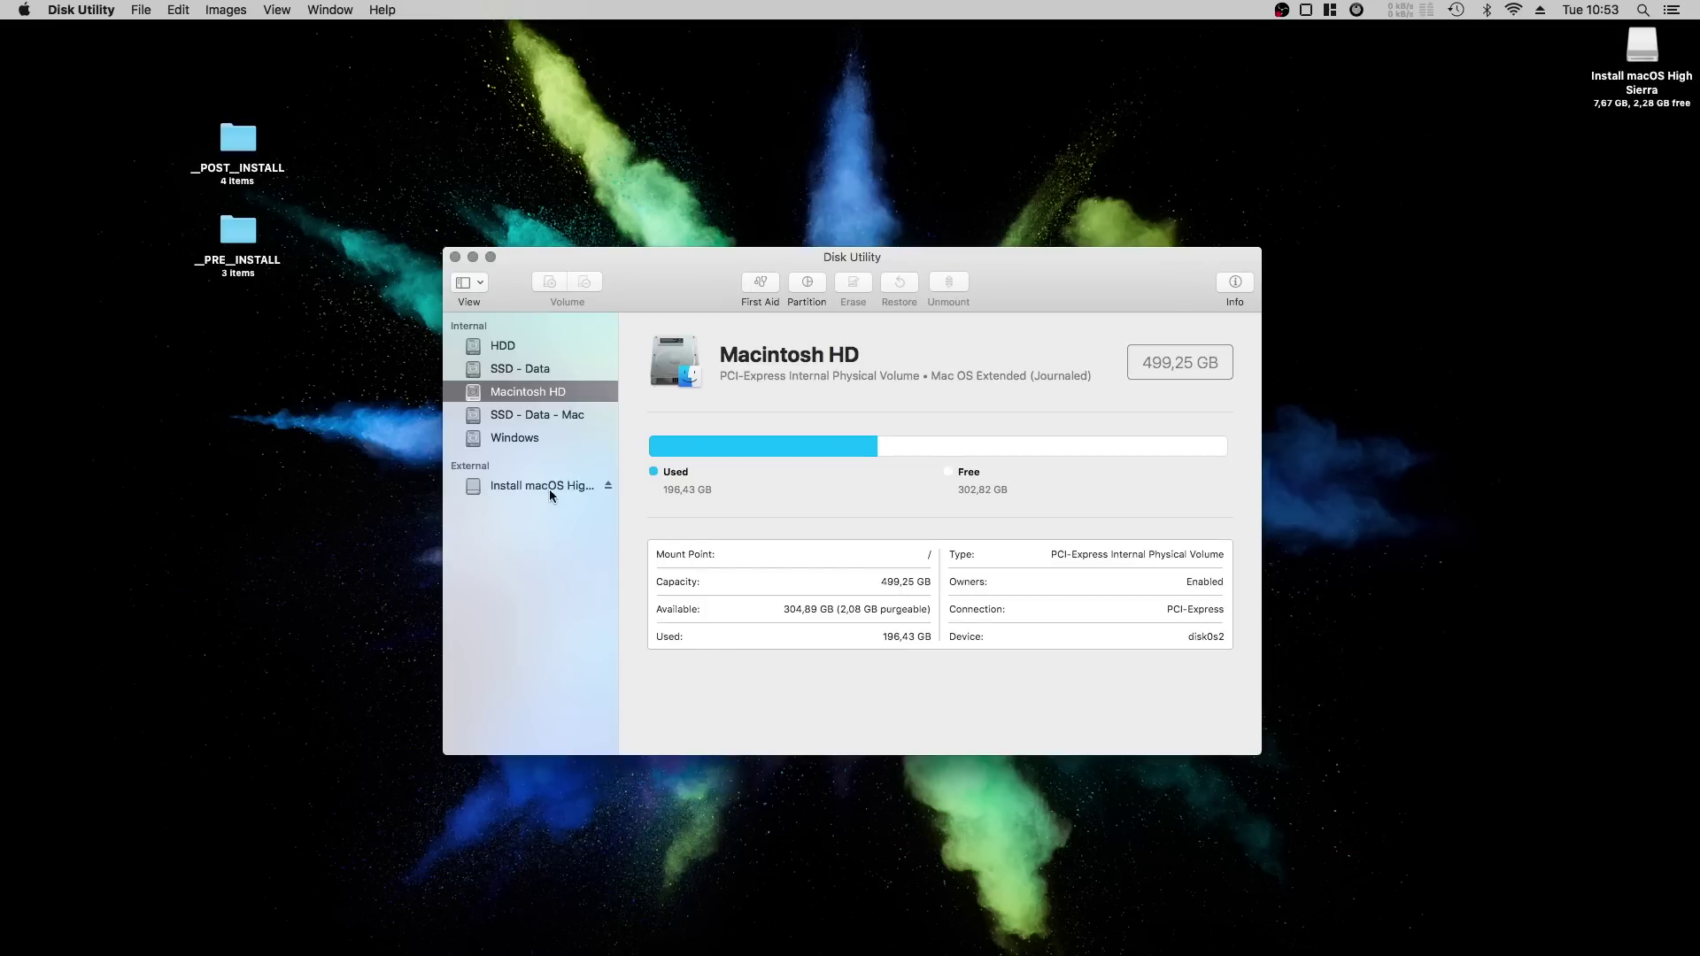
# Erase the Install macOS High Sierra USB drive as 'USB Installer' in Mac OS Extended (Journaled).
pyautogui.click(561, 485)
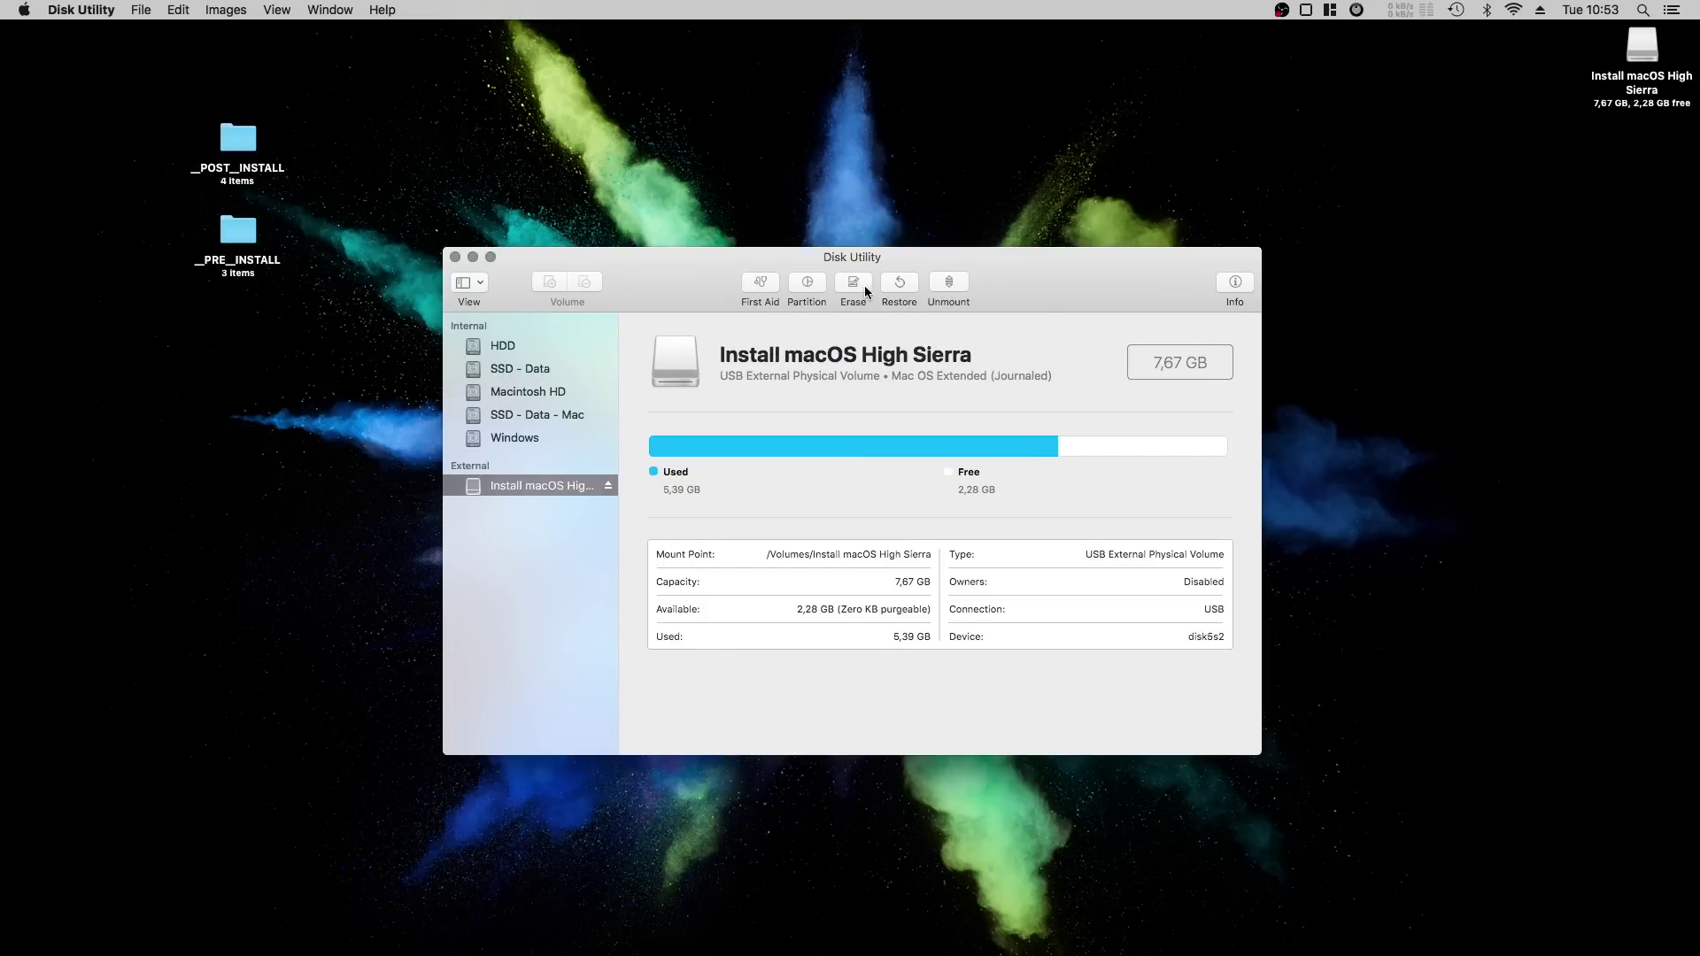
pyautogui.click(852, 283)
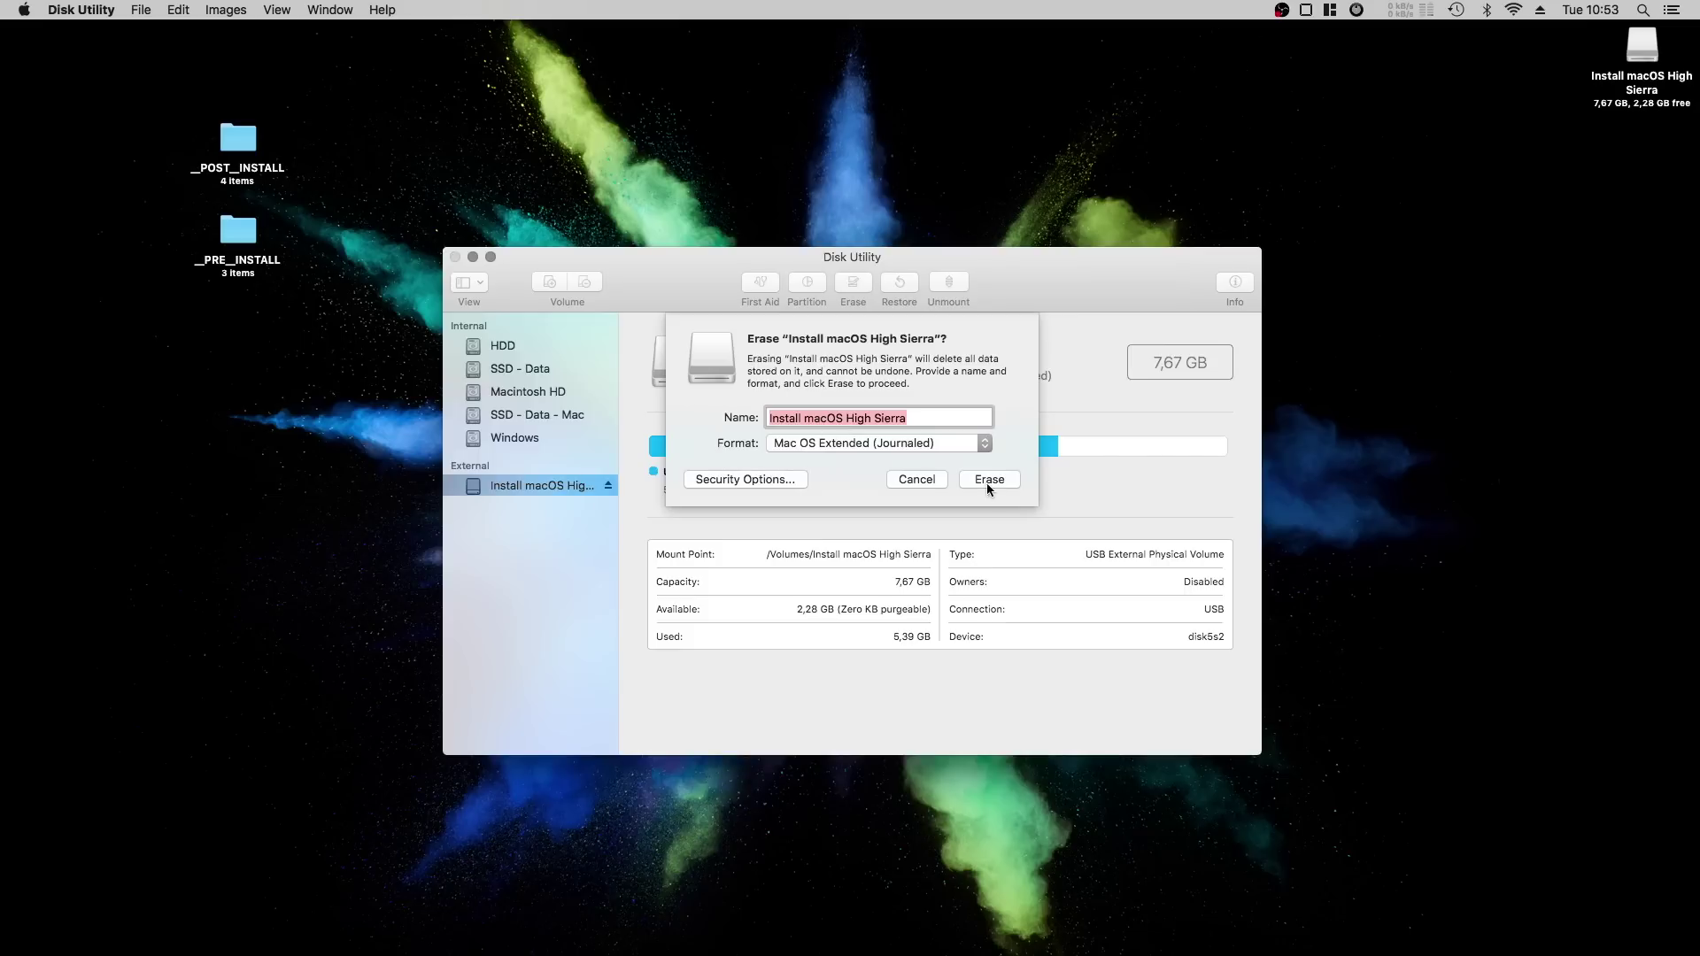
pyautogui.write('USB I')
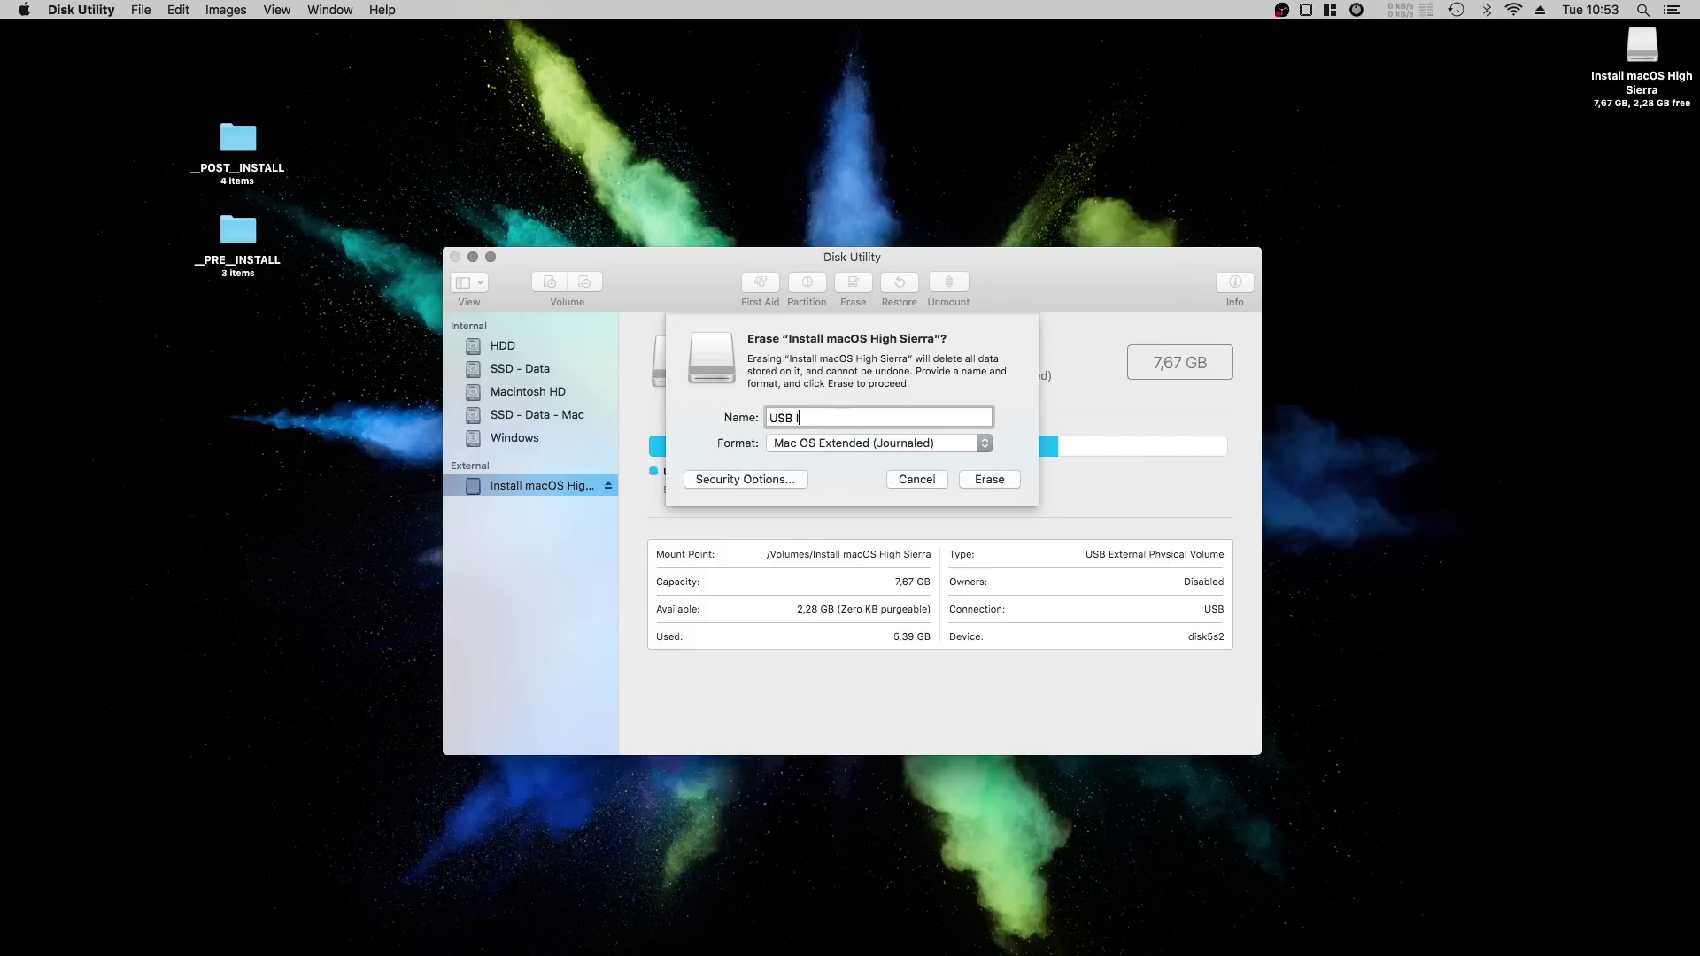
pyautogui.press('BackSpace')
pyautogui.press('BackSpace')
pyautogui.press('BackSpace')
pyautogui.click(986, 481)
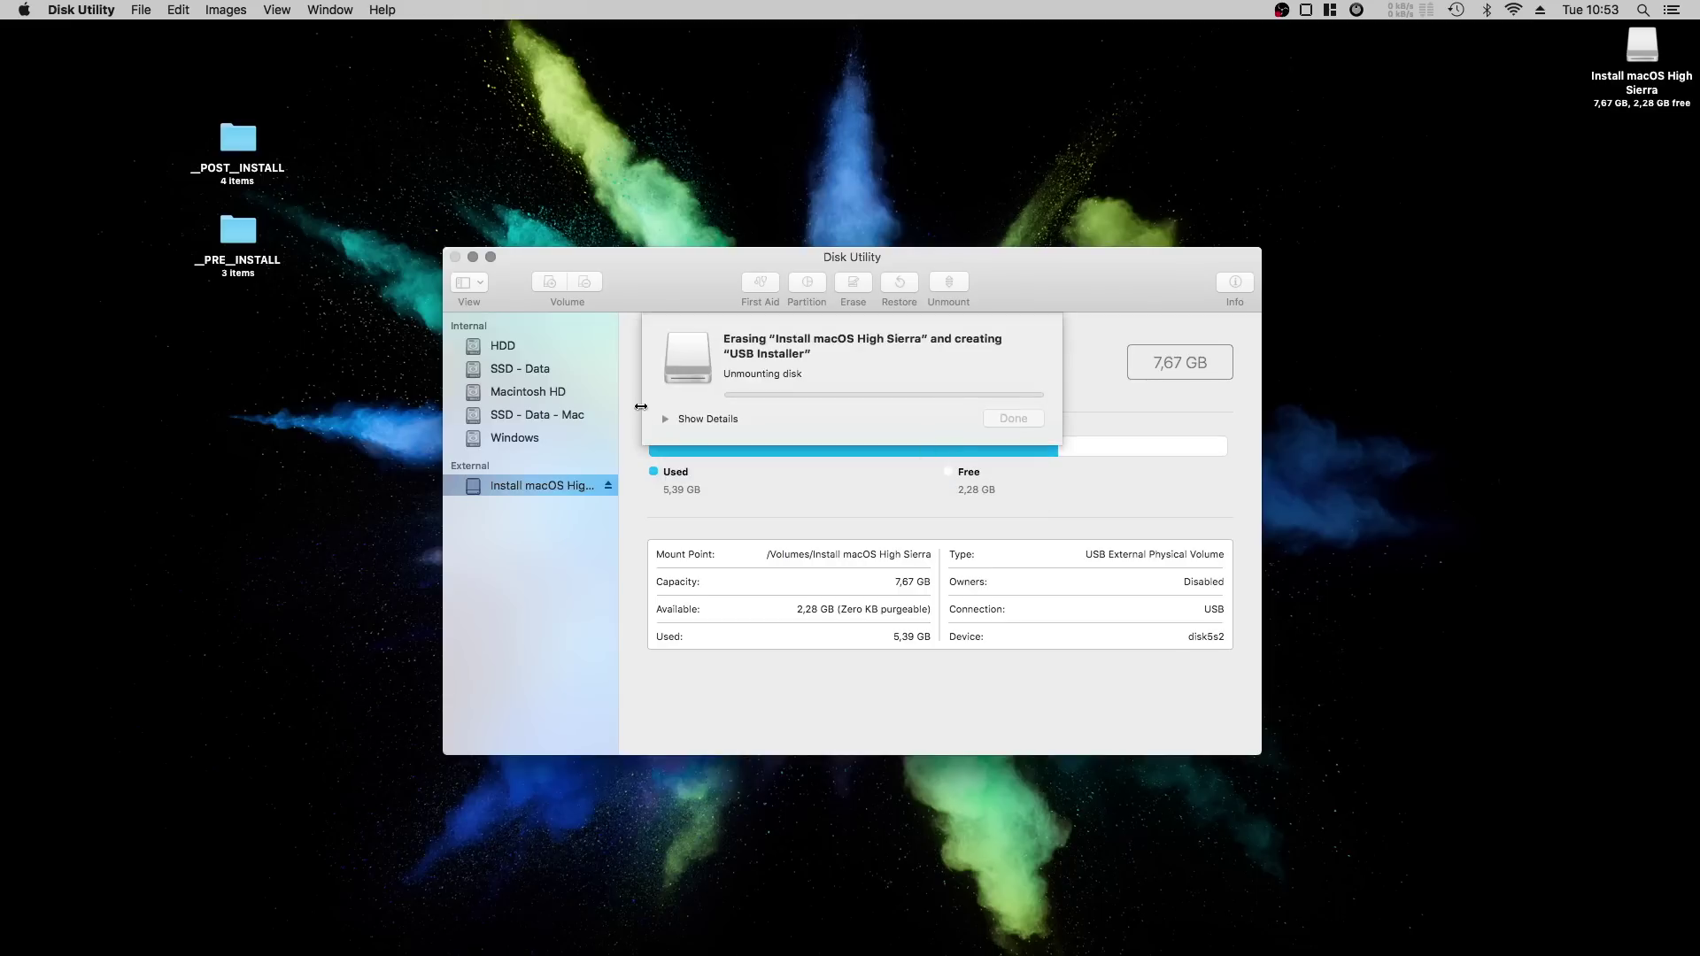
pyautogui.click(666, 422)
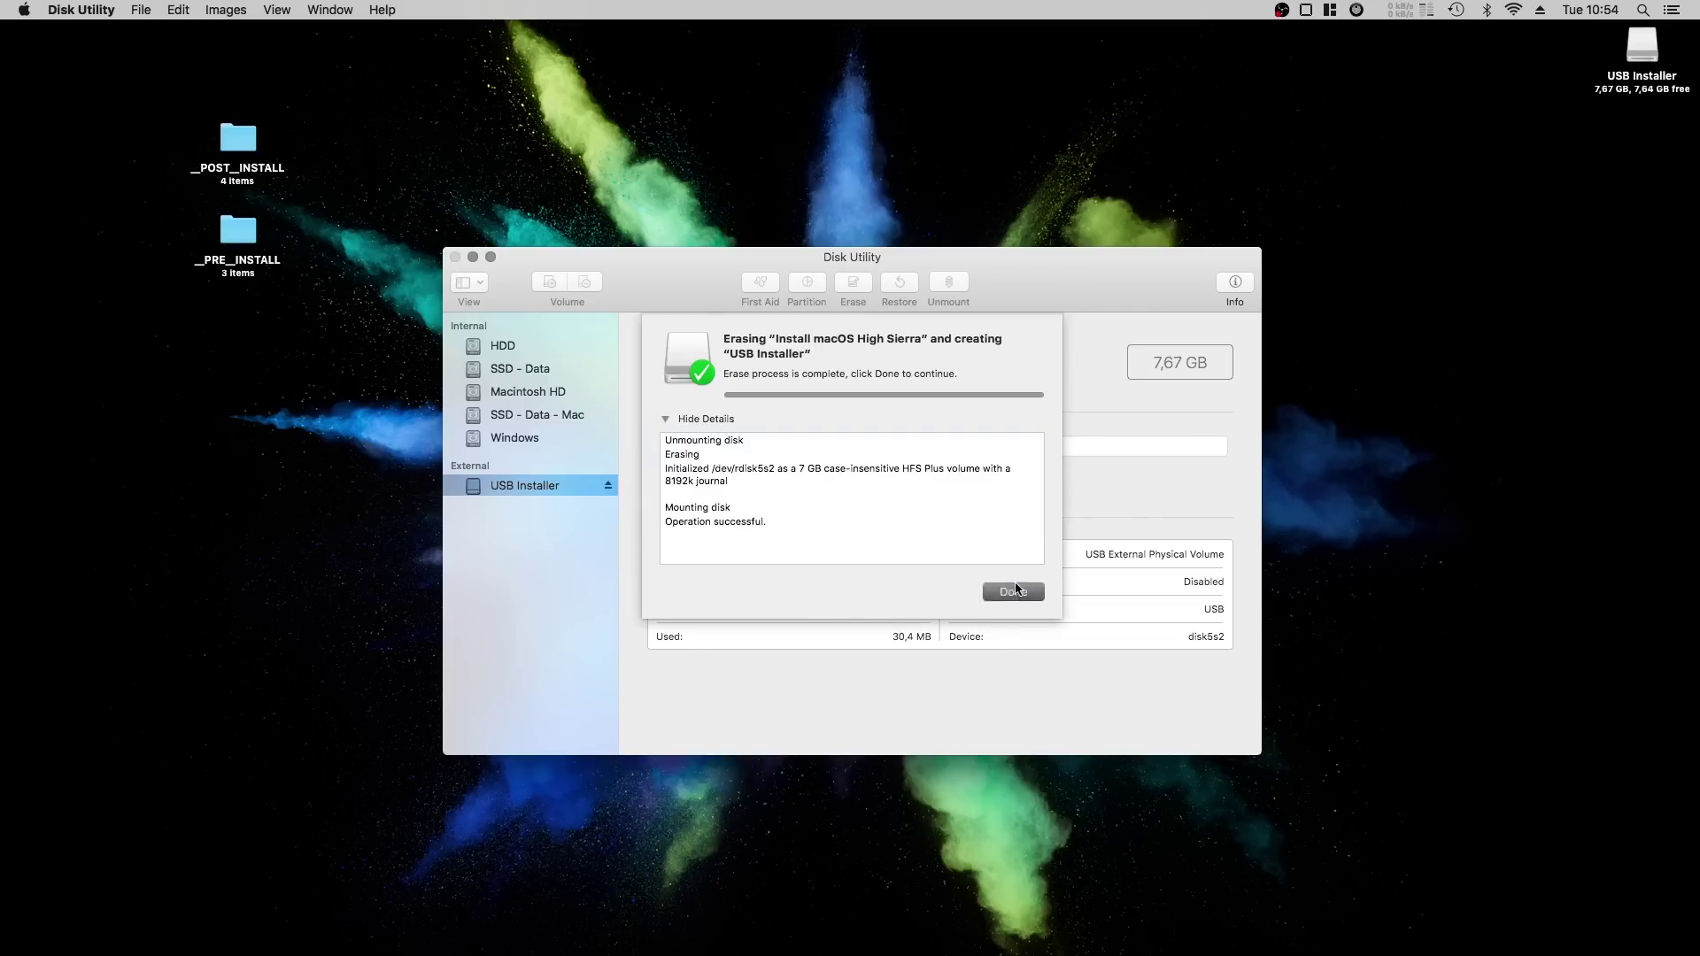
pyautogui.click(1015, 593)
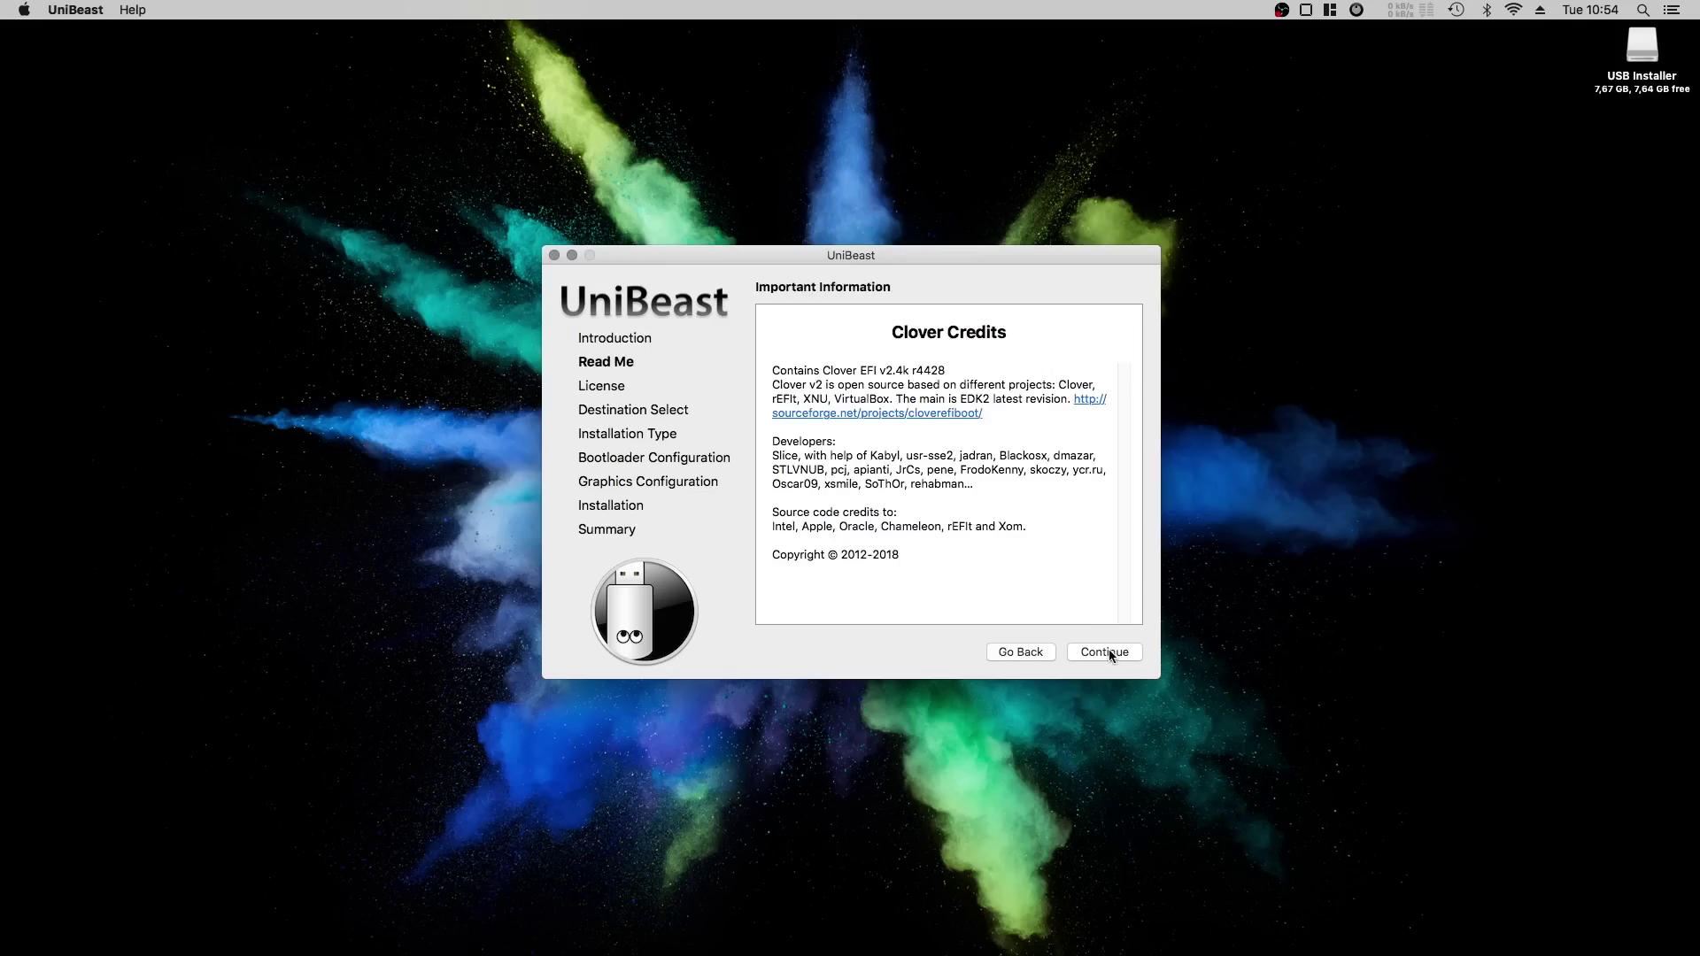
pyautogui.click(1105, 652)
# Accept the UniBeast license, target USB Installer with High Sierra, UEFI boot mode and no graphics injection.
pyautogui.click(1111, 655)
pyautogui.click(1021, 371)
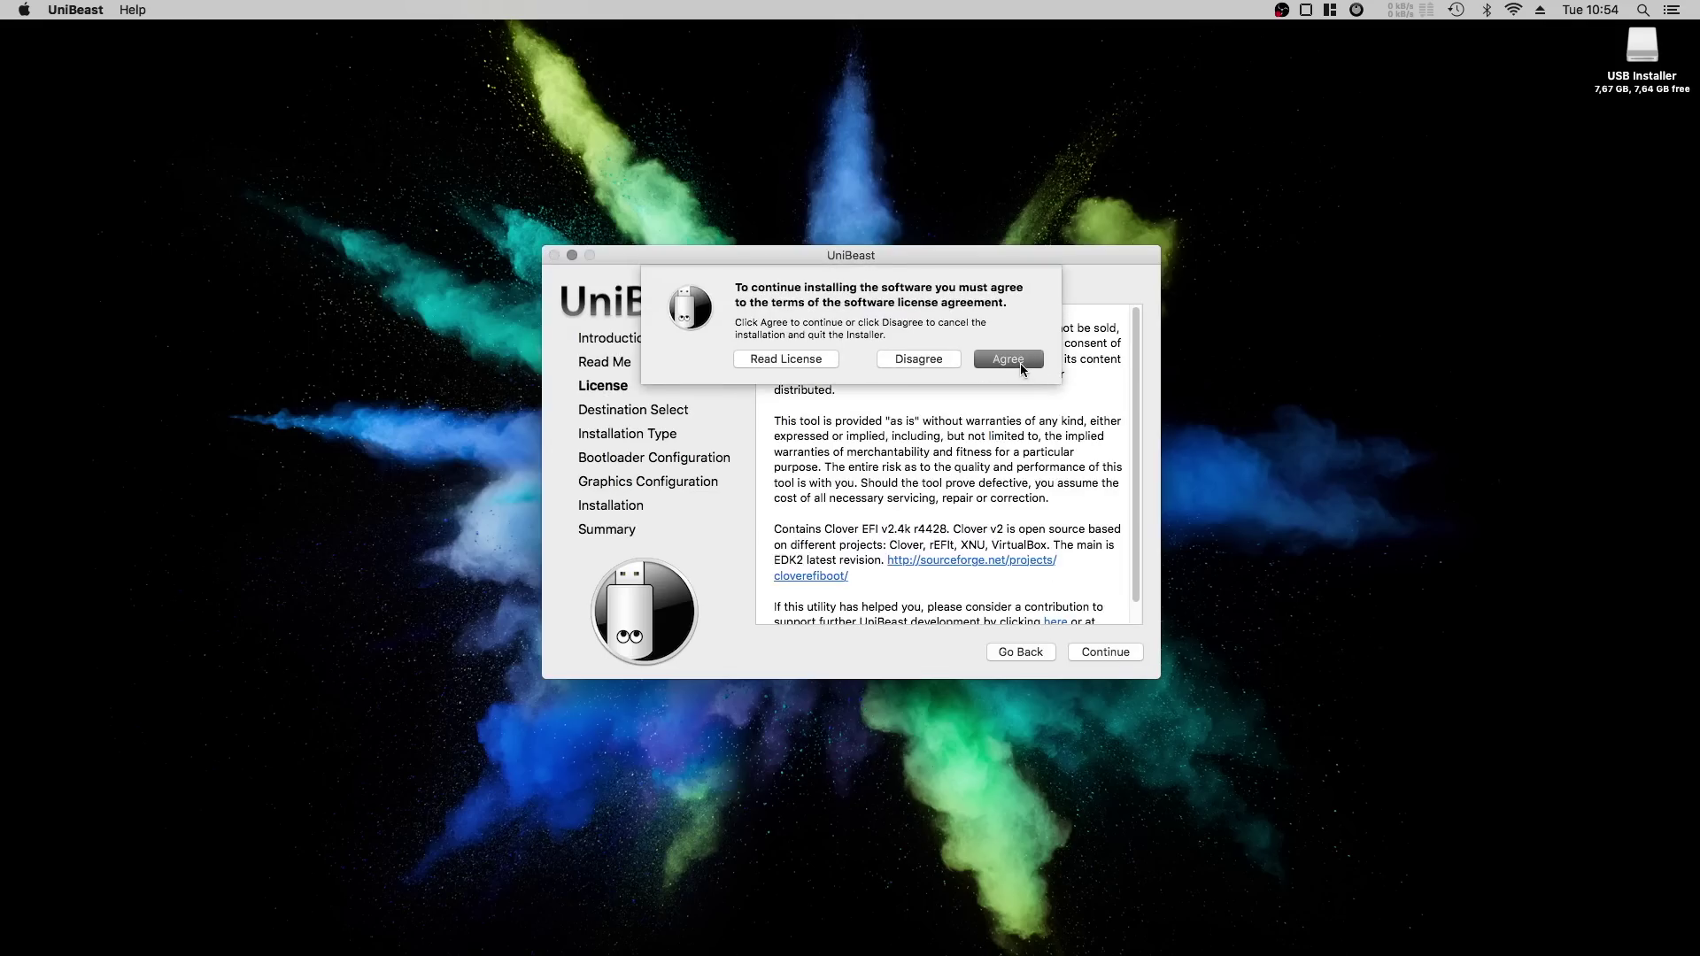
pyautogui.click(1107, 654)
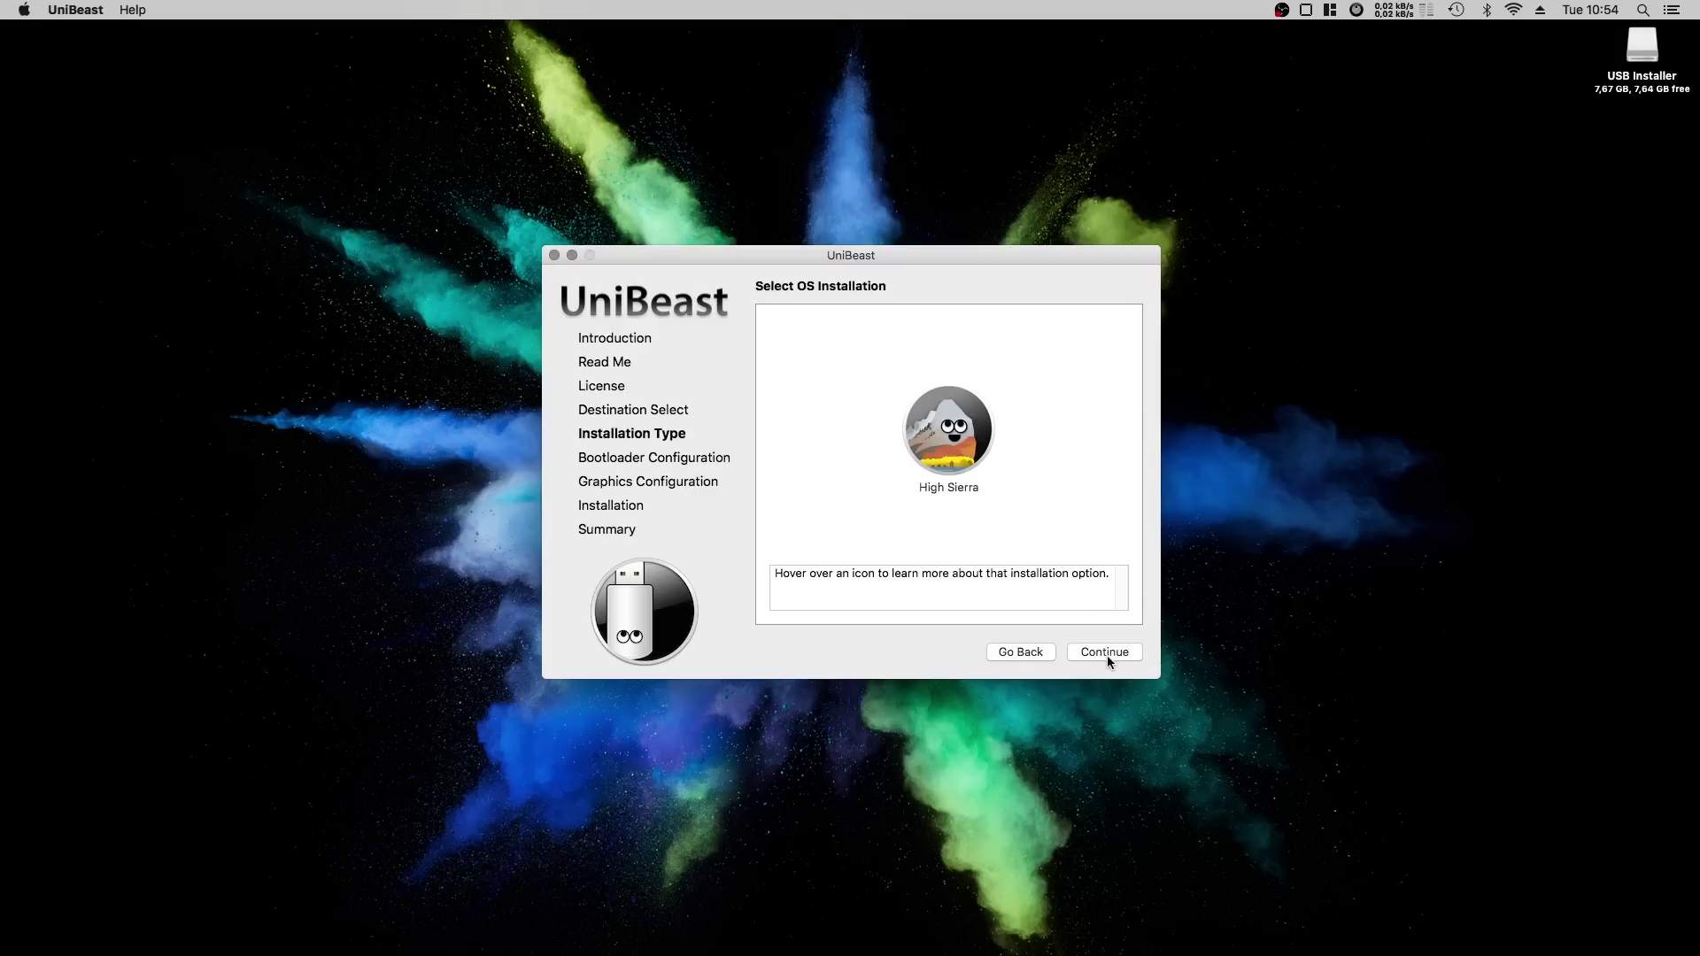
pyautogui.click(965, 452)
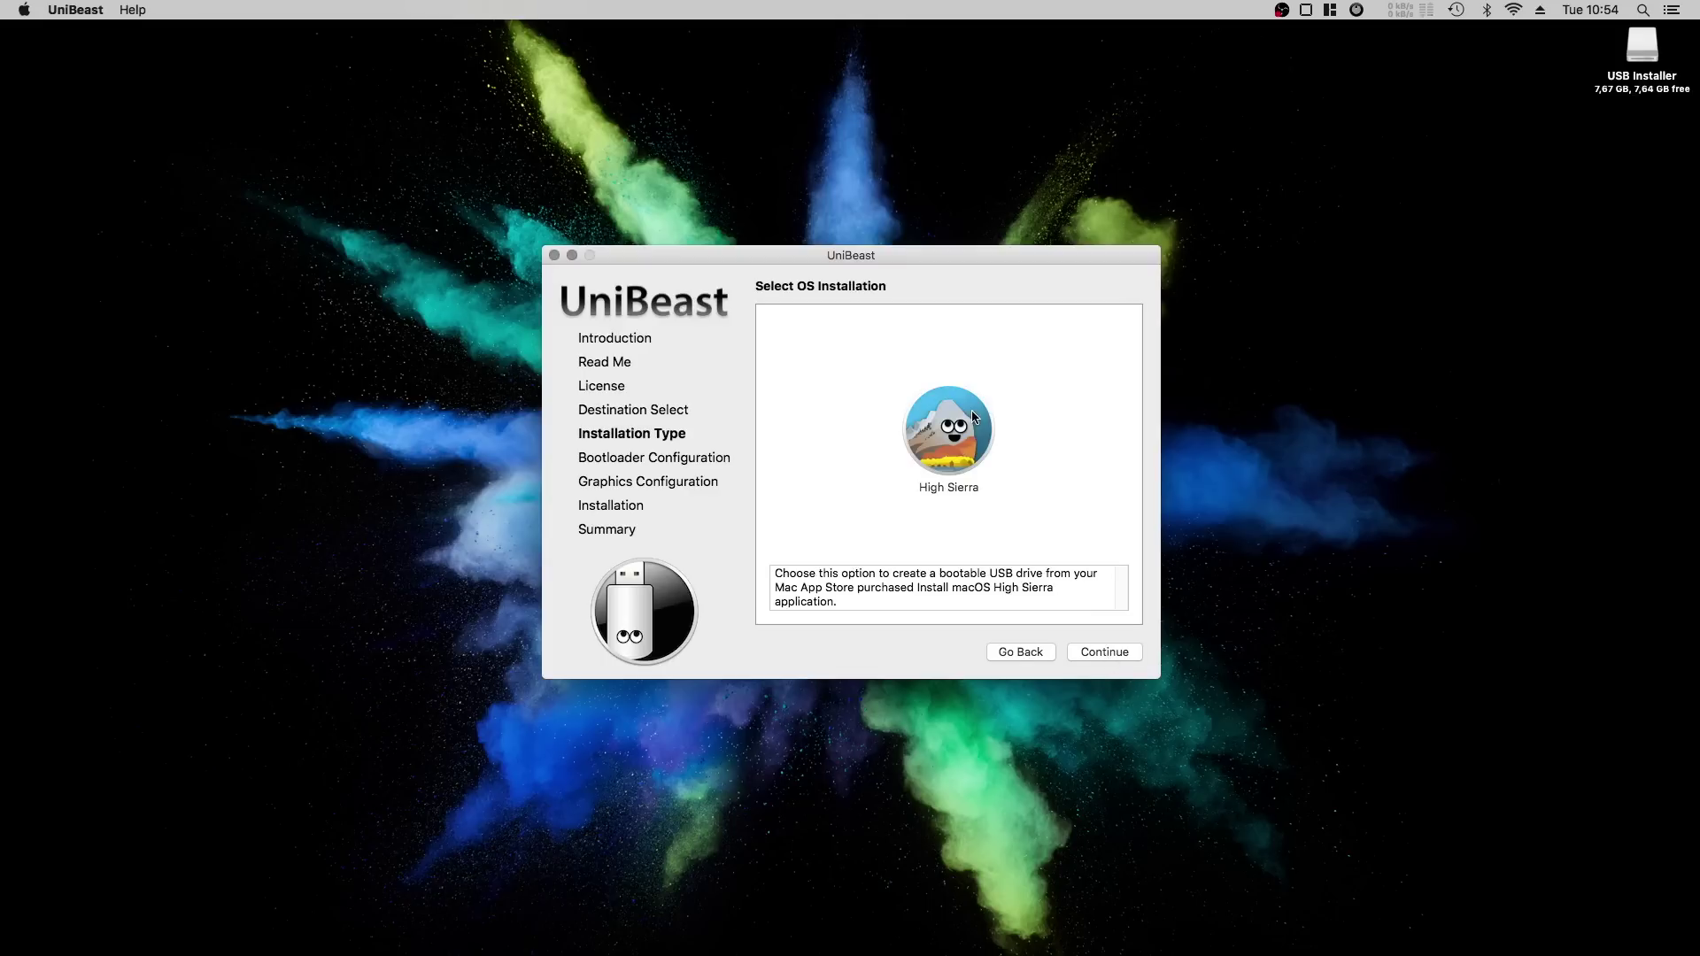
pyautogui.click(1093, 652)
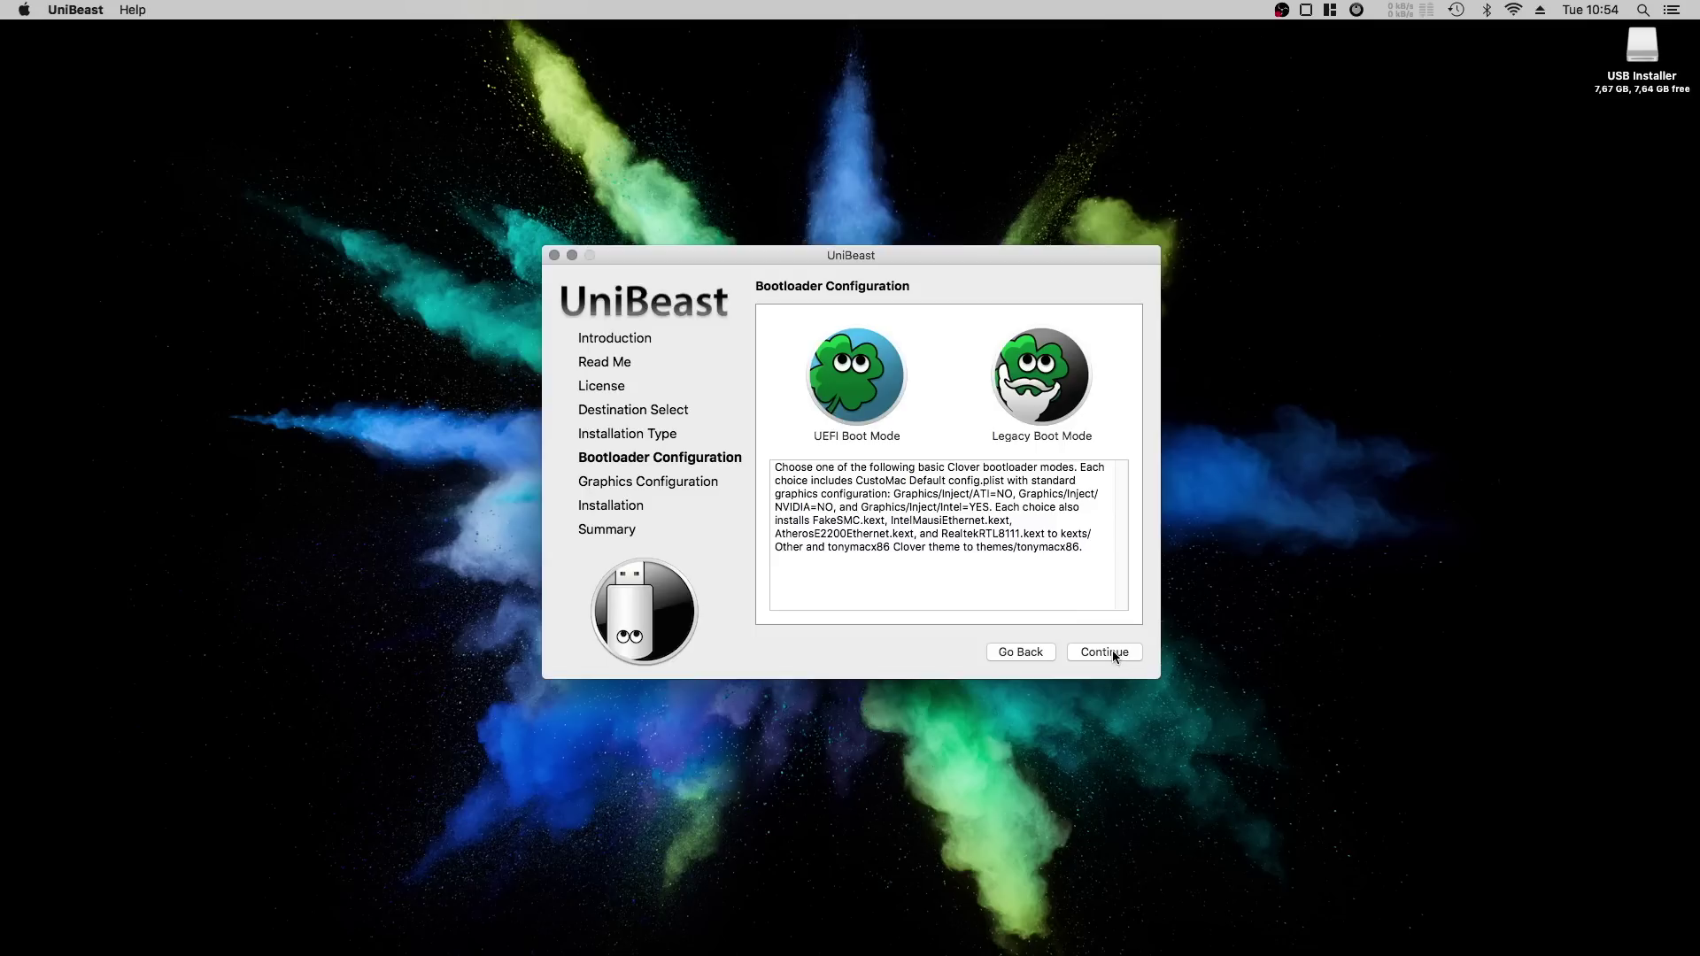
pyautogui.click(1114, 651)
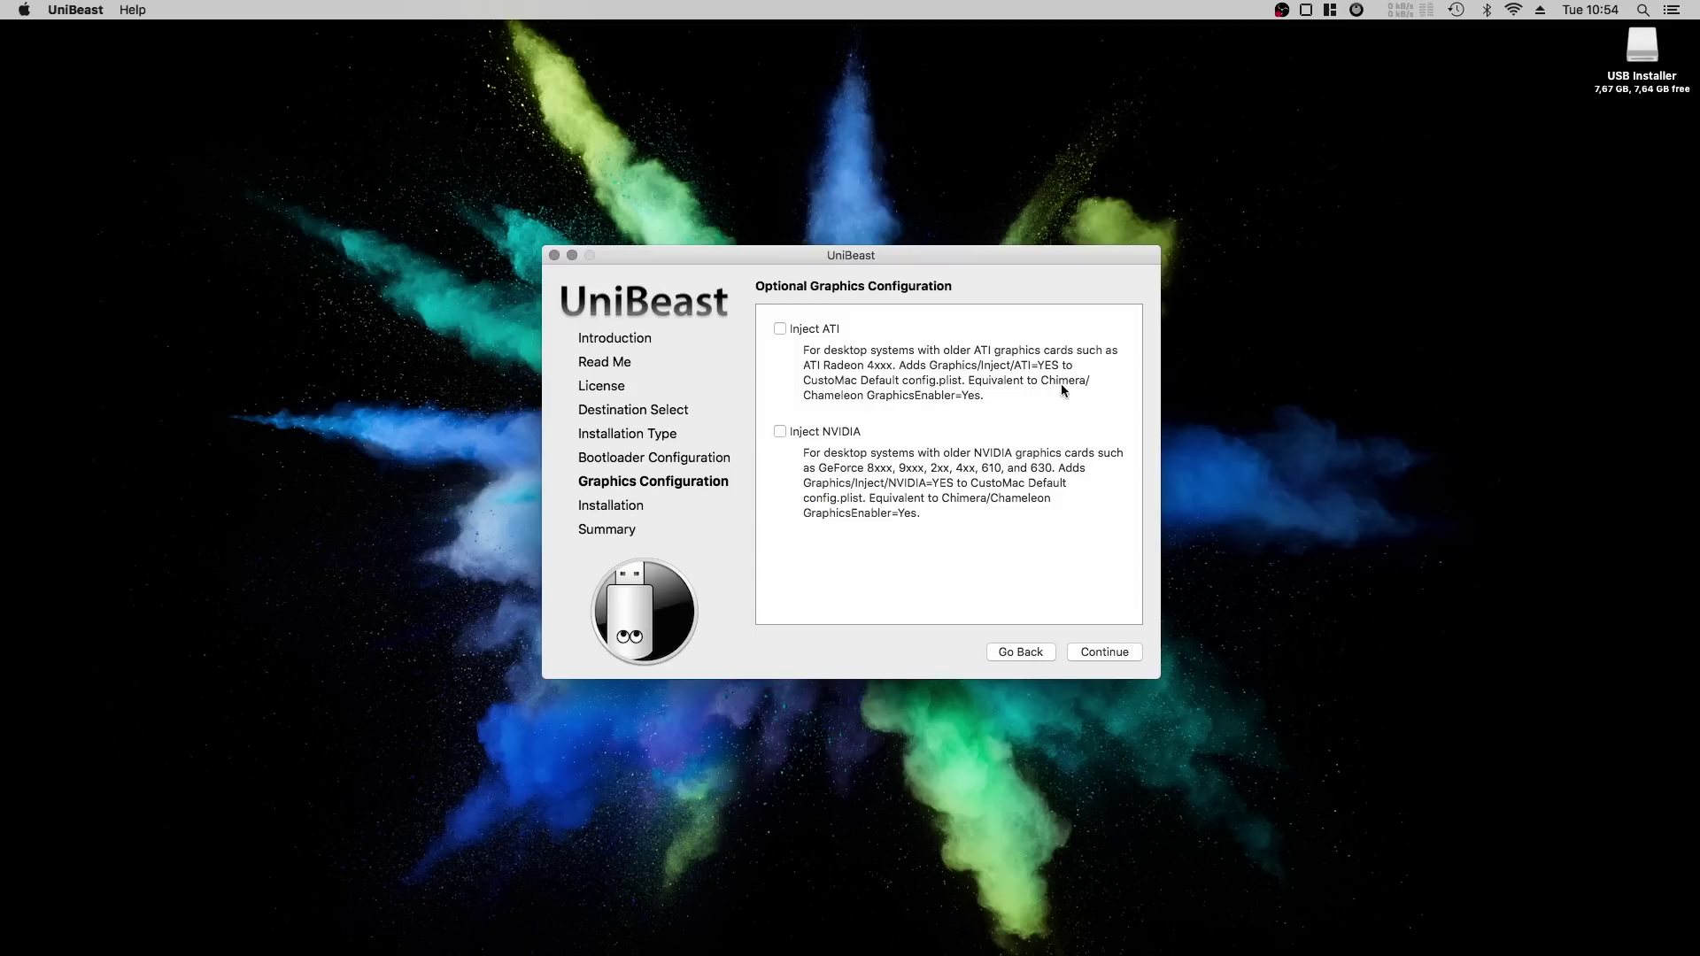
pyautogui.click(1107, 653)
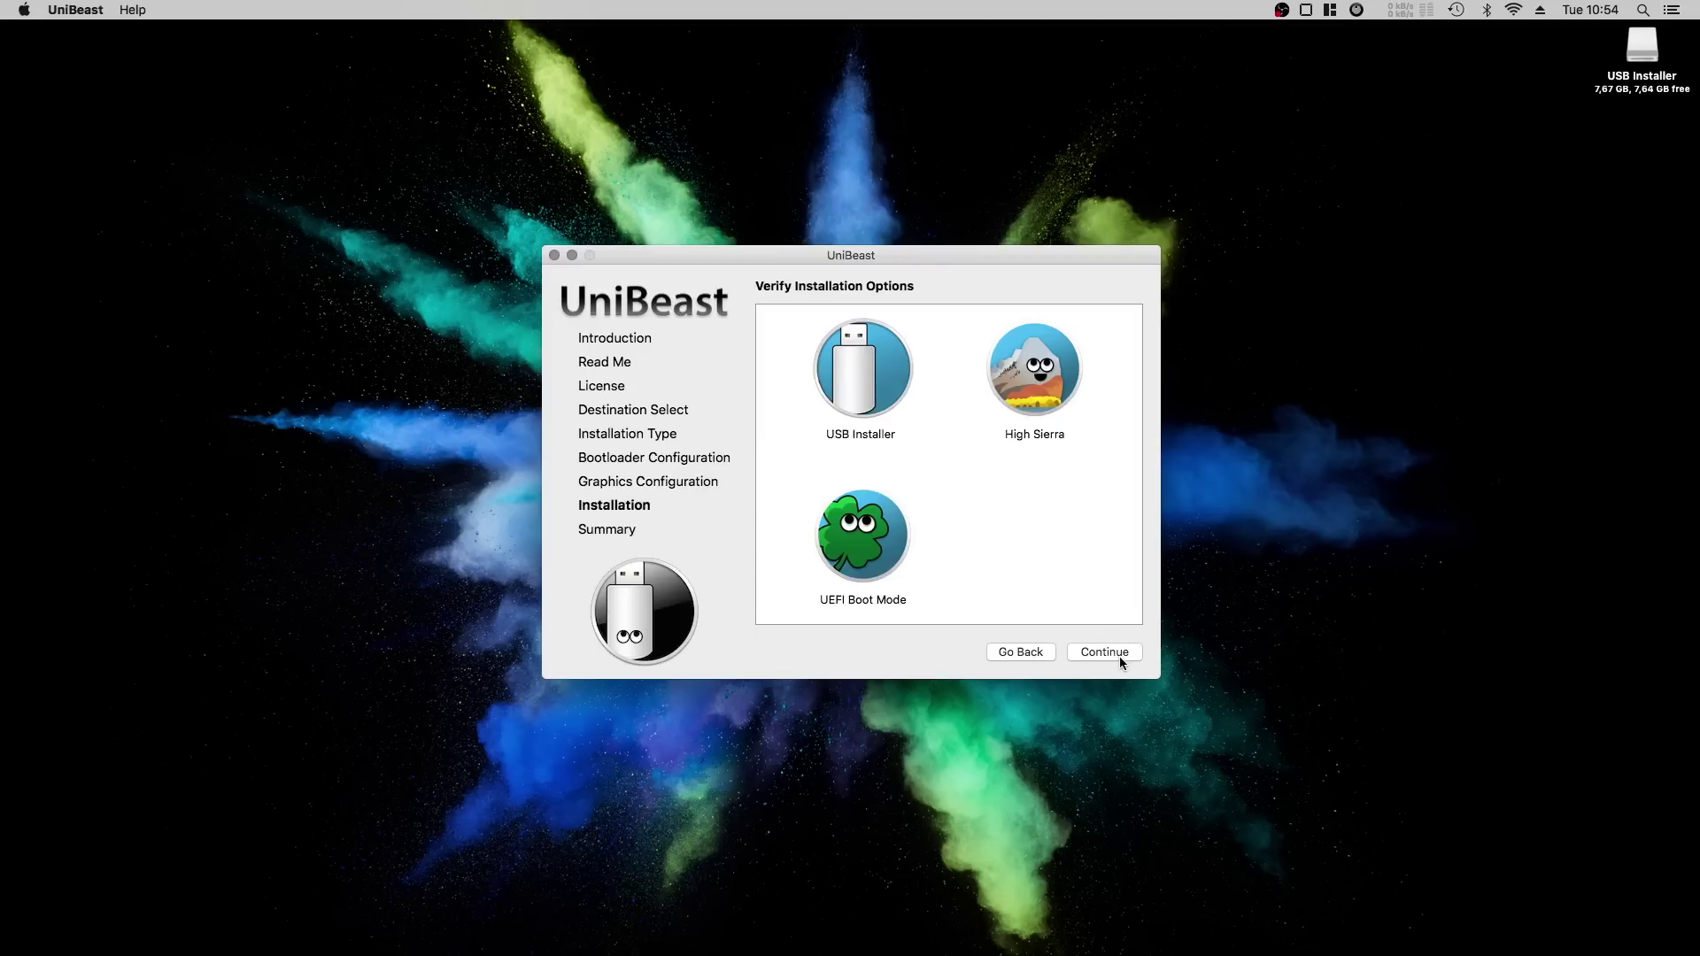
# Start building the bootable drive, authorize with the administrator password, and quit after Install Succeeded.
pyautogui.click(1120, 655)
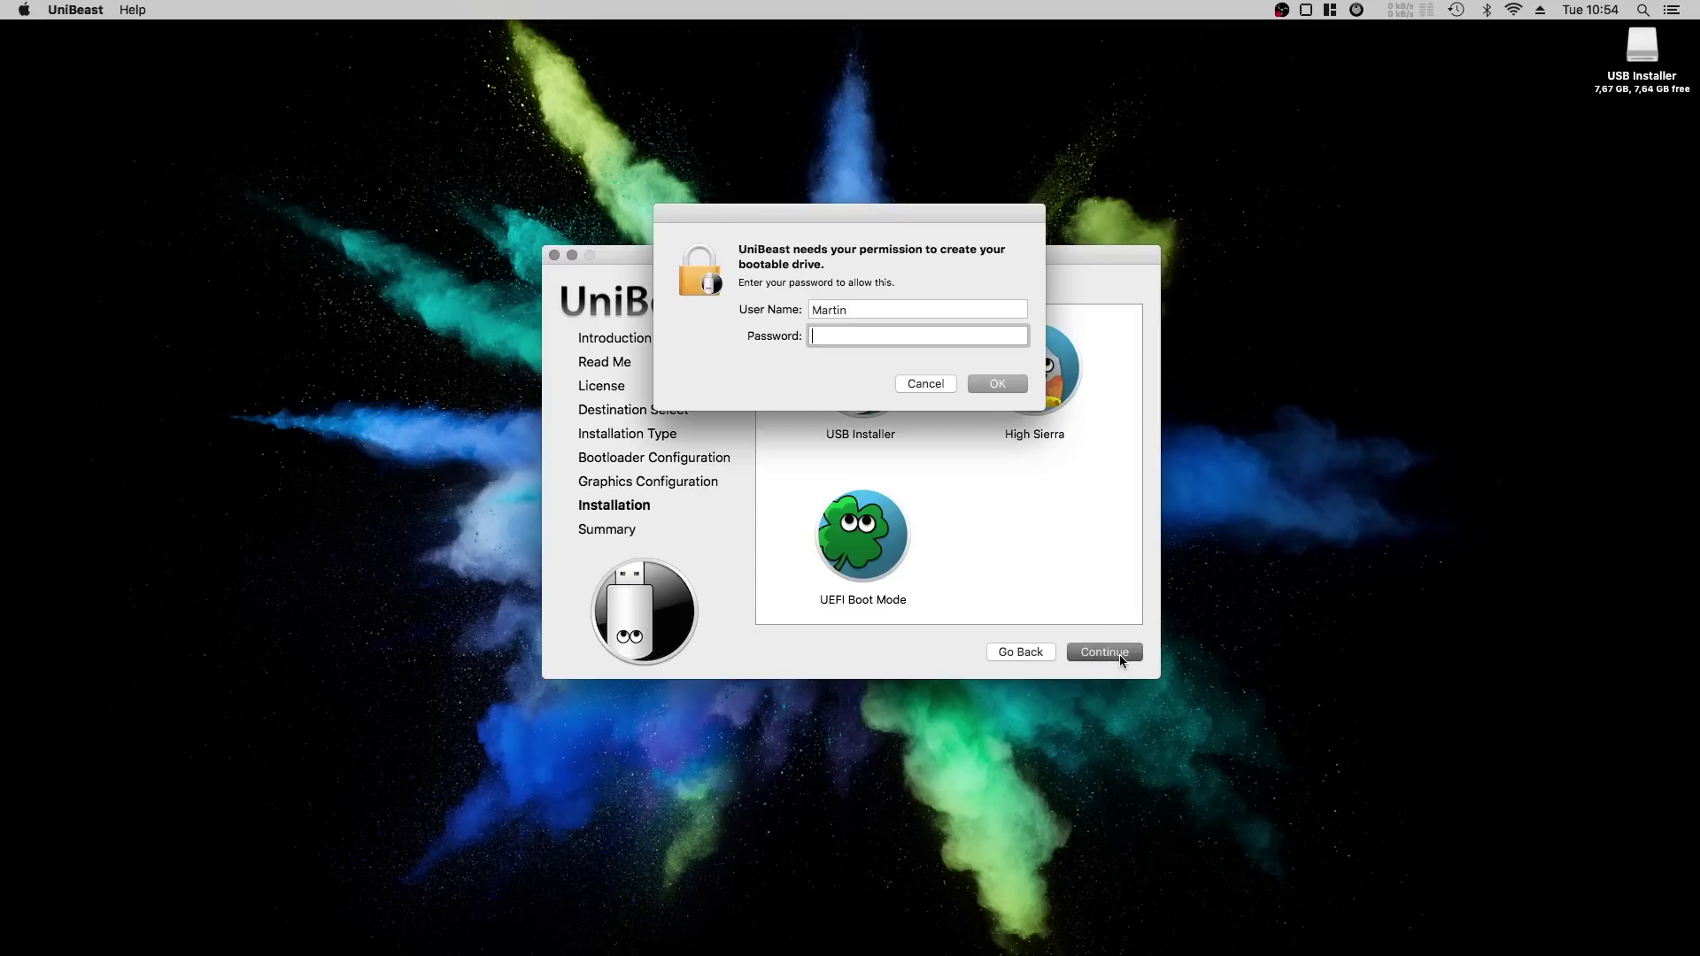
pyautogui.write('********')
pyautogui.press('Return')
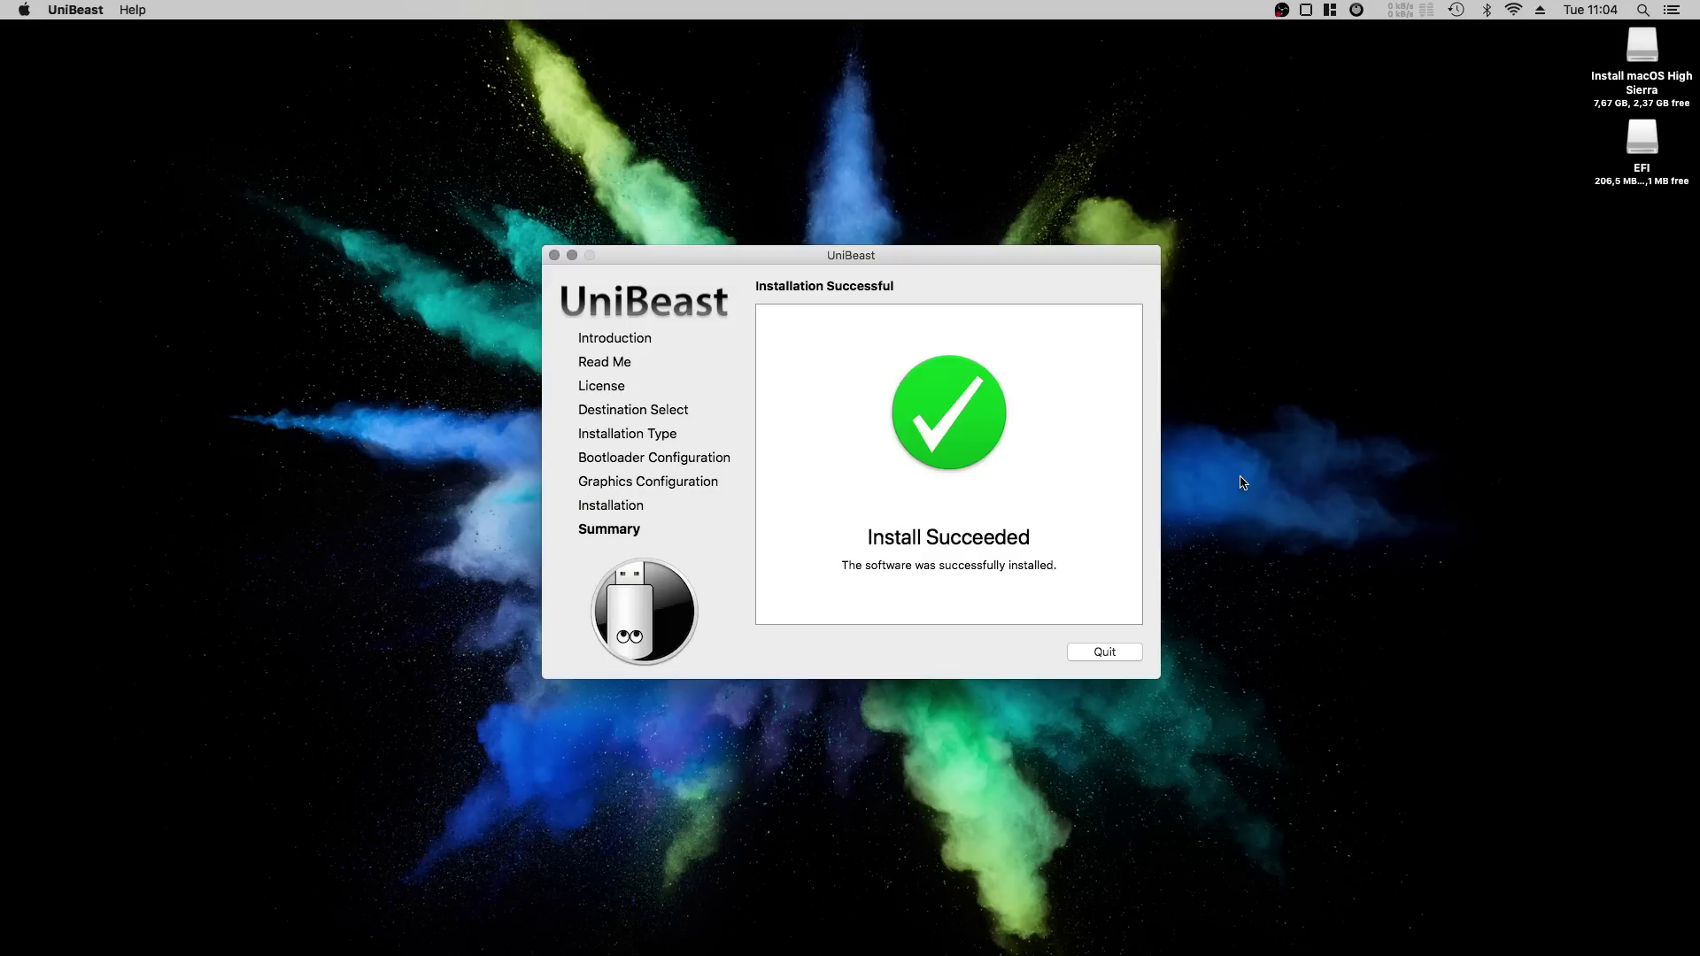
pyautogui.click(1103, 653)
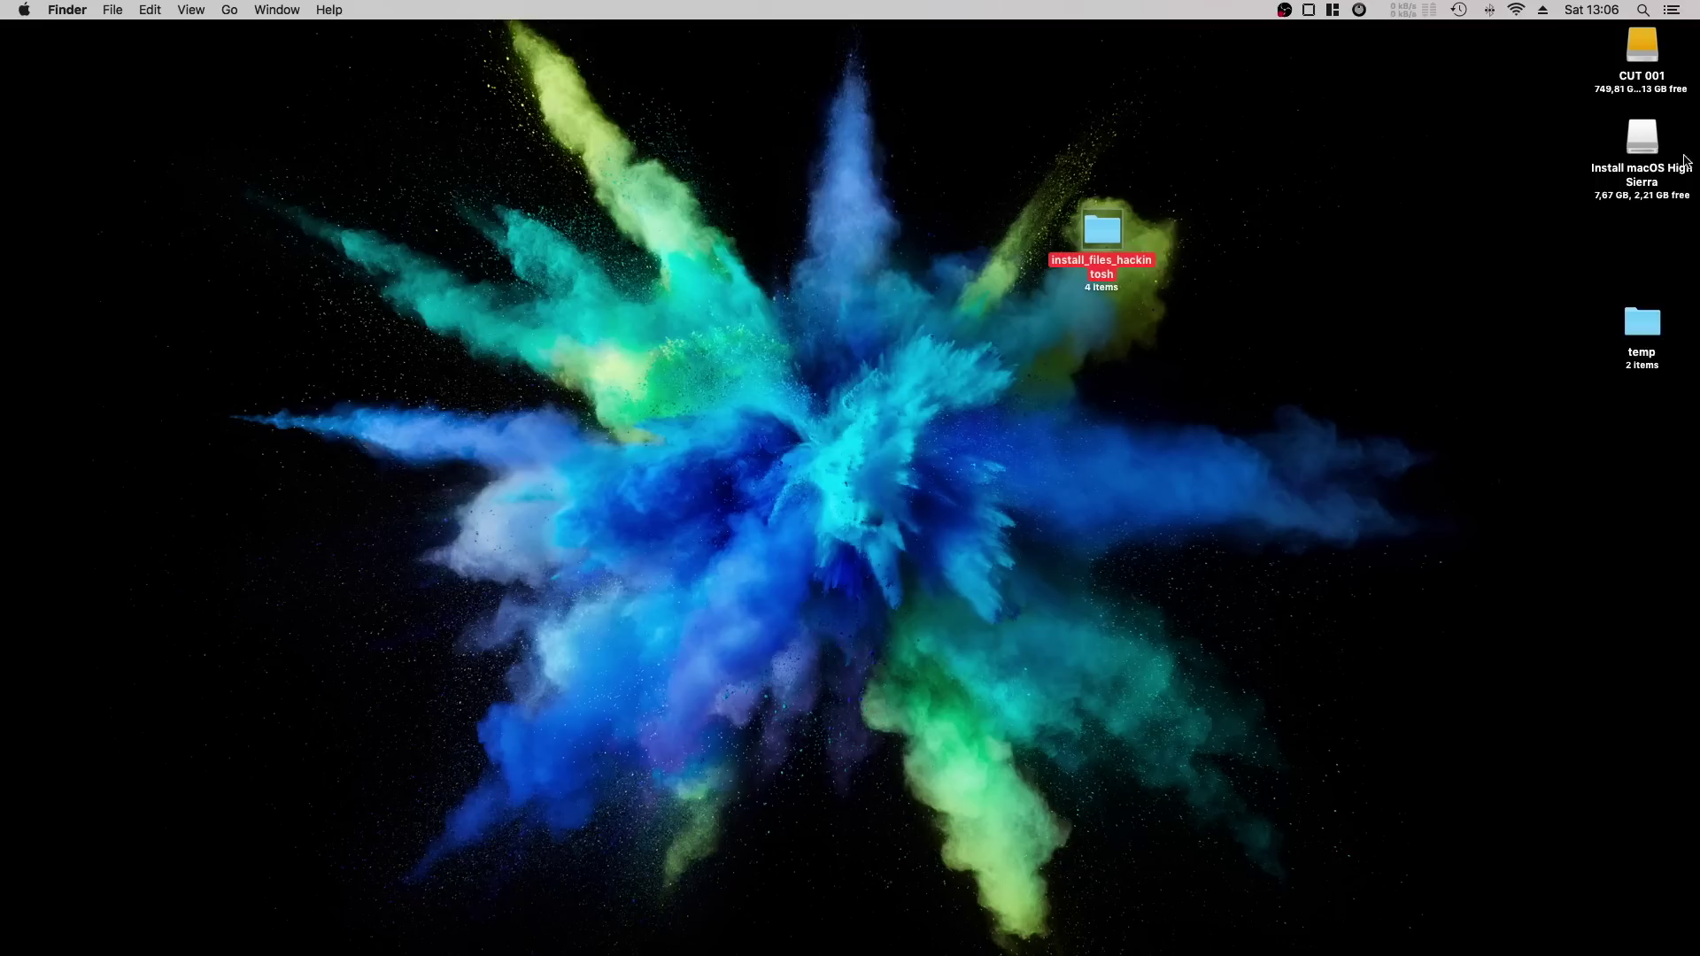
# Copy install_files_hackintosh onto the Install macOS High Sierra drive and open the copied folder.
pyautogui.doubleClick(1639, 142)
pyautogui.moveTo(1102, 232); pyautogui.dragTo(562, 288)
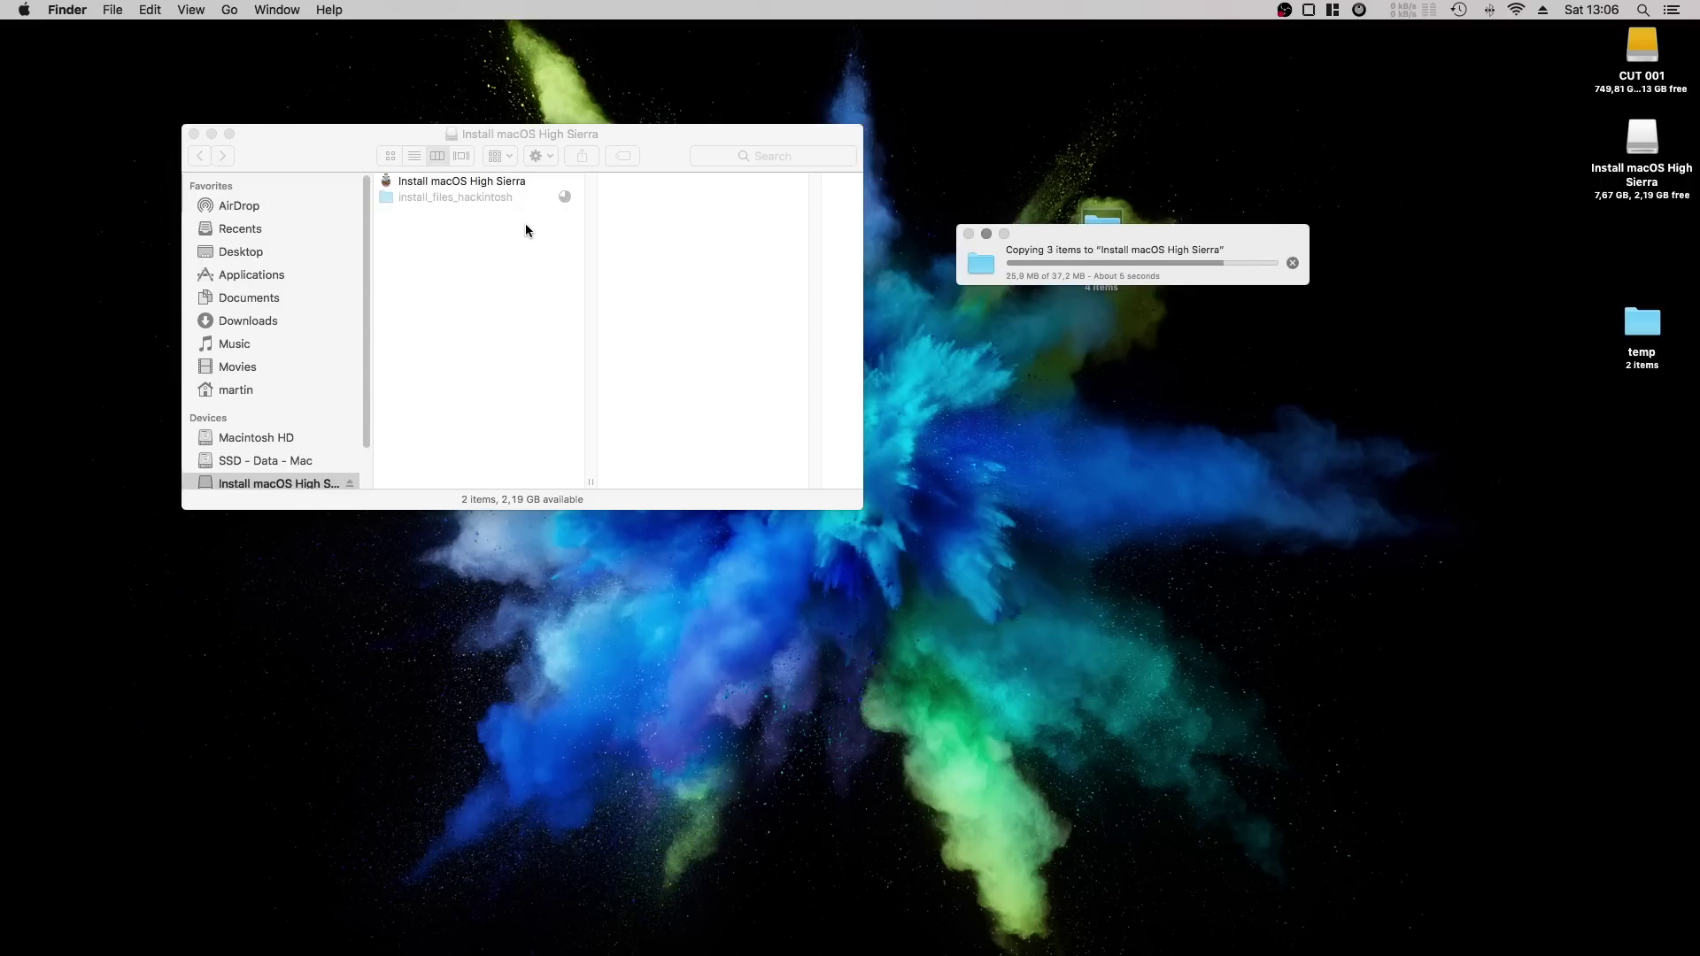
pyautogui.rightClick(478, 197)
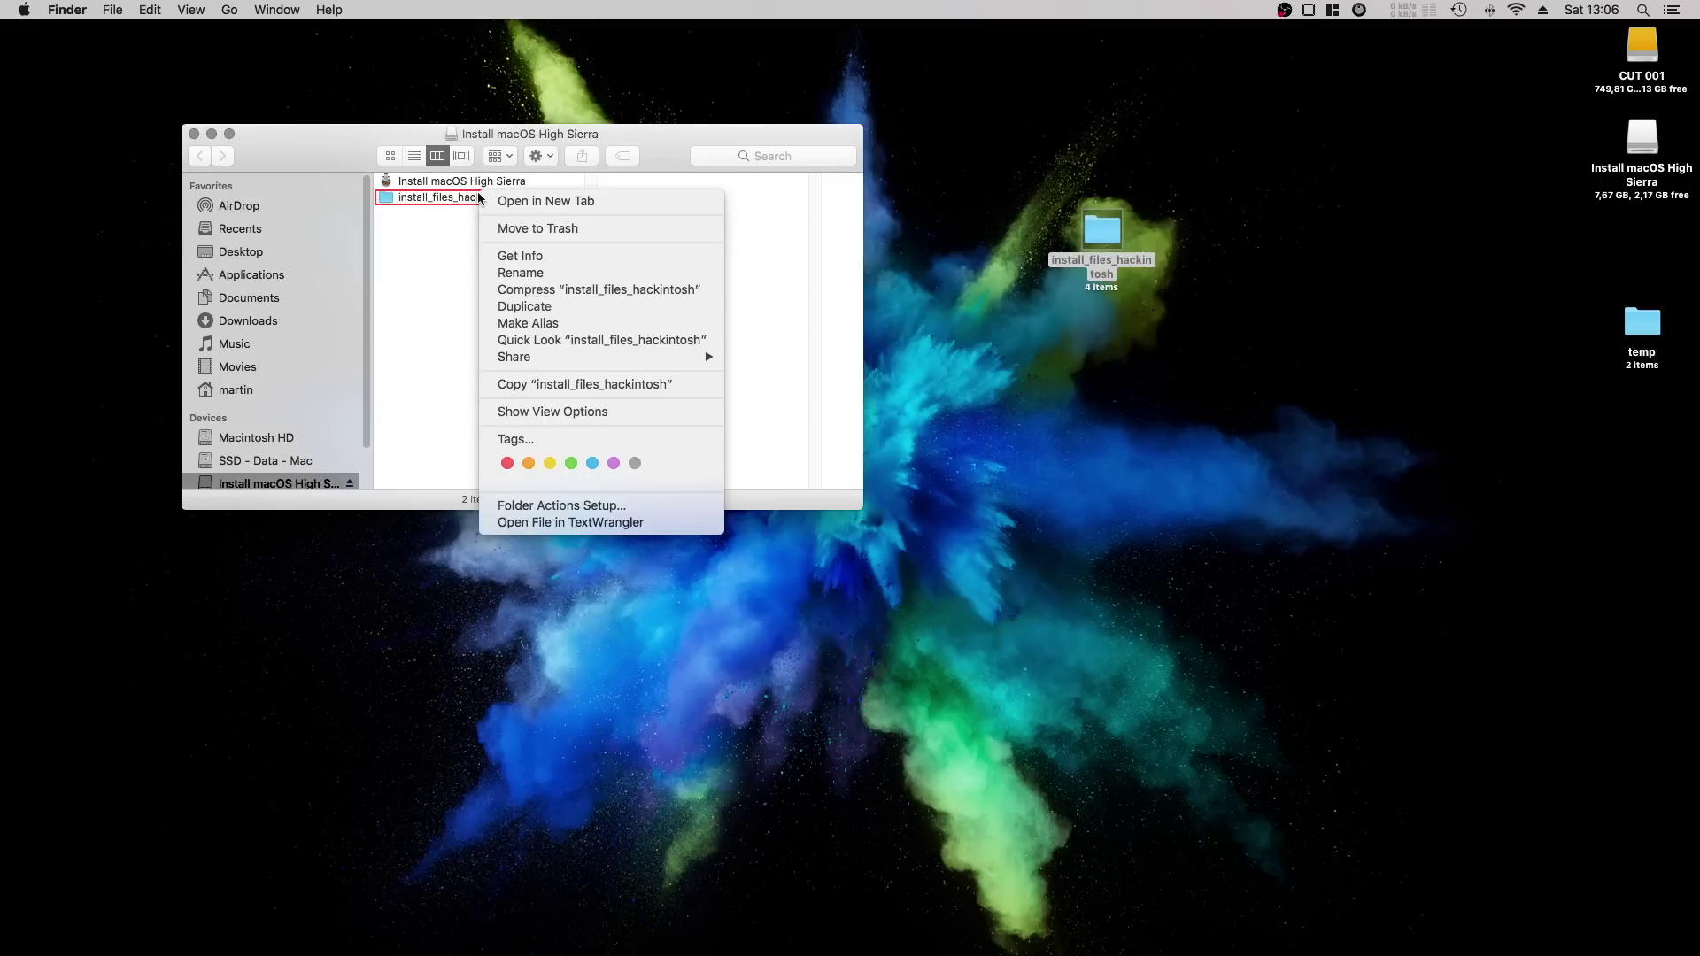
pyautogui.rightClick(410, 201)
pyautogui.click(396, 202)
pyautogui.rightClick(397, 202)
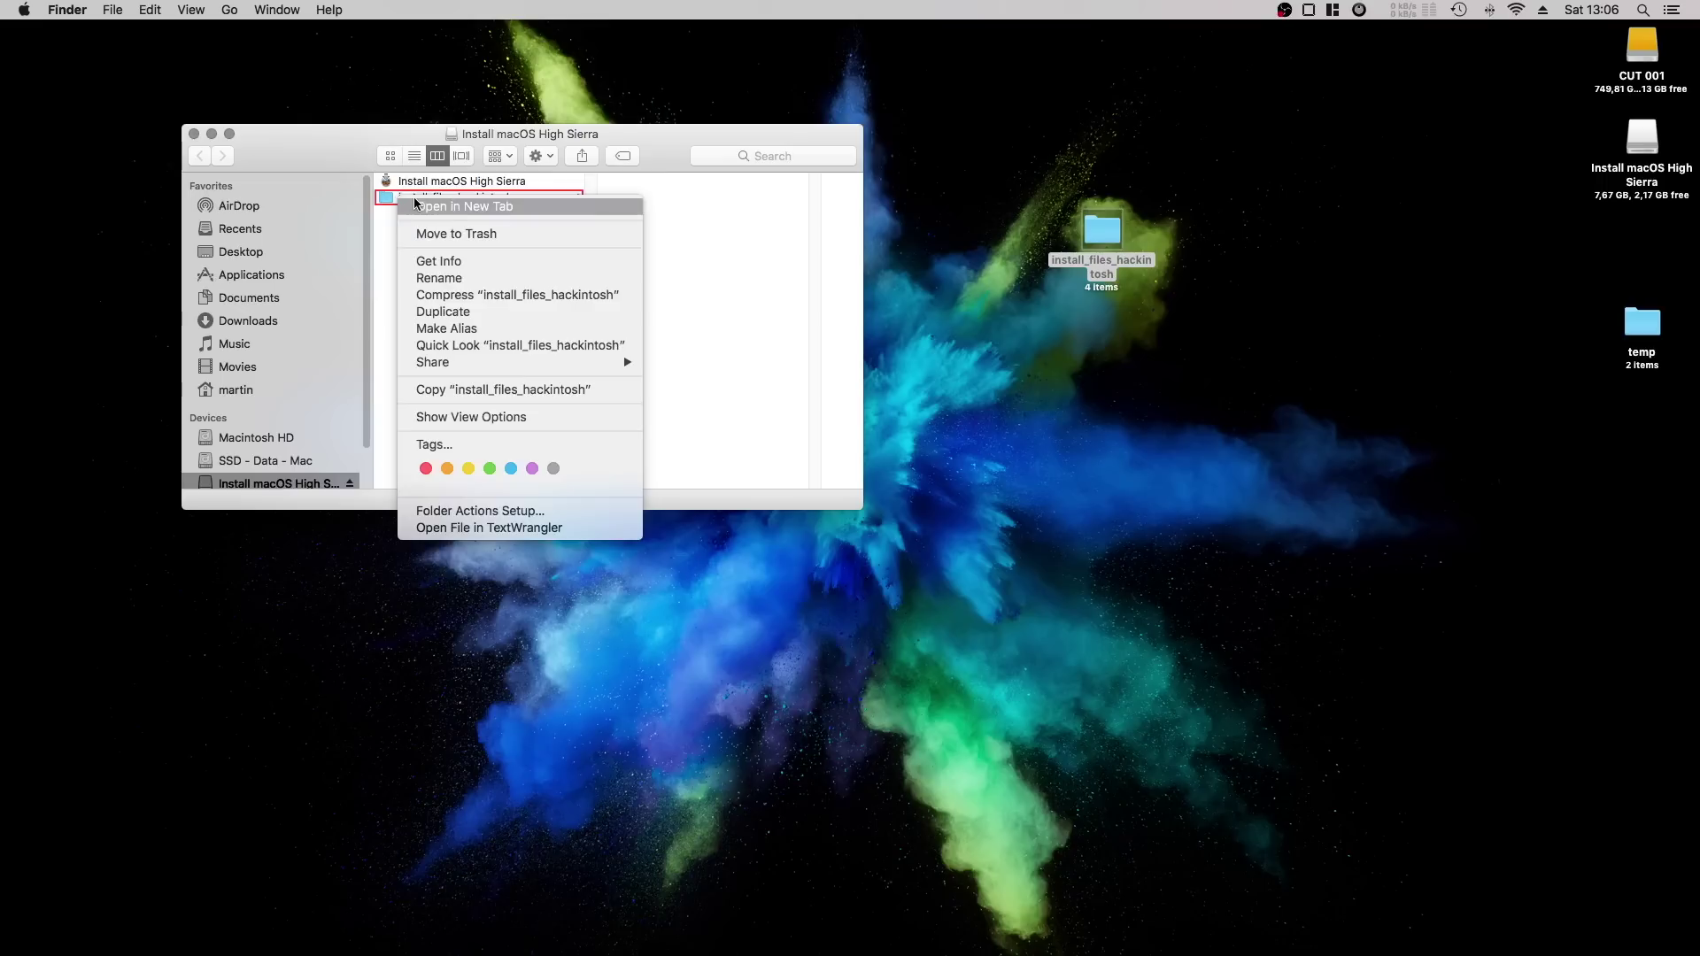
pyautogui.click(493, 135)
pyautogui.click(455, 198)
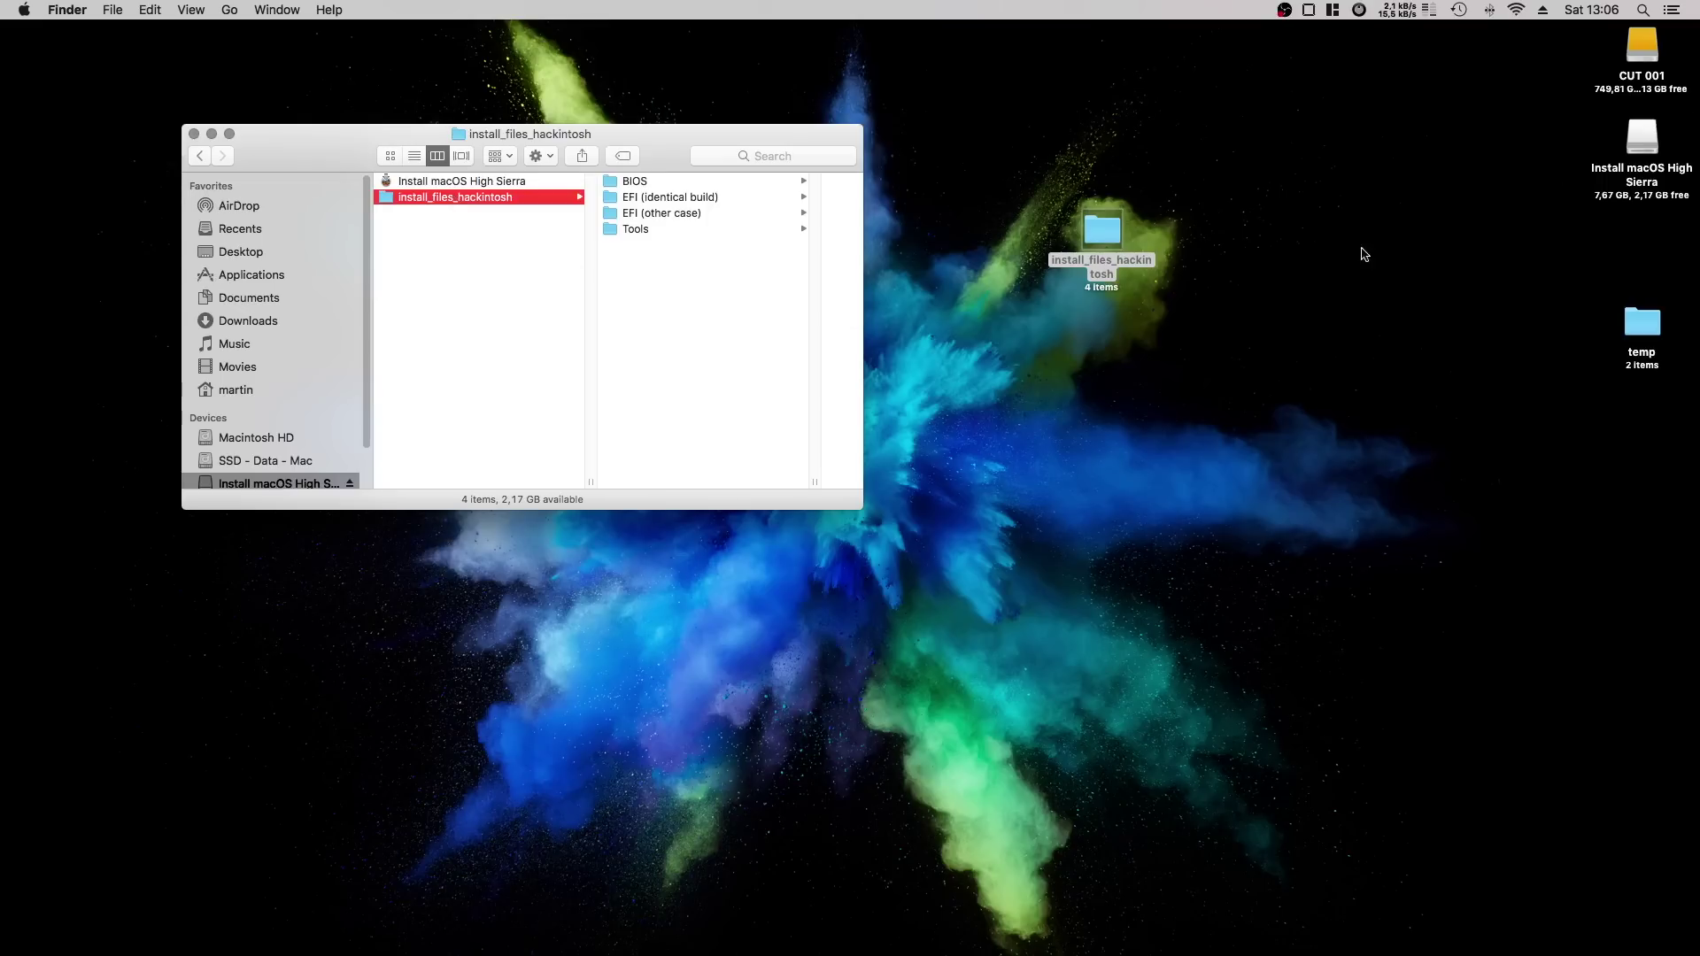
# Launch Clover Configurator from Spotlight search.
pyautogui.press('super+space')
pyautogui.write('clvo')
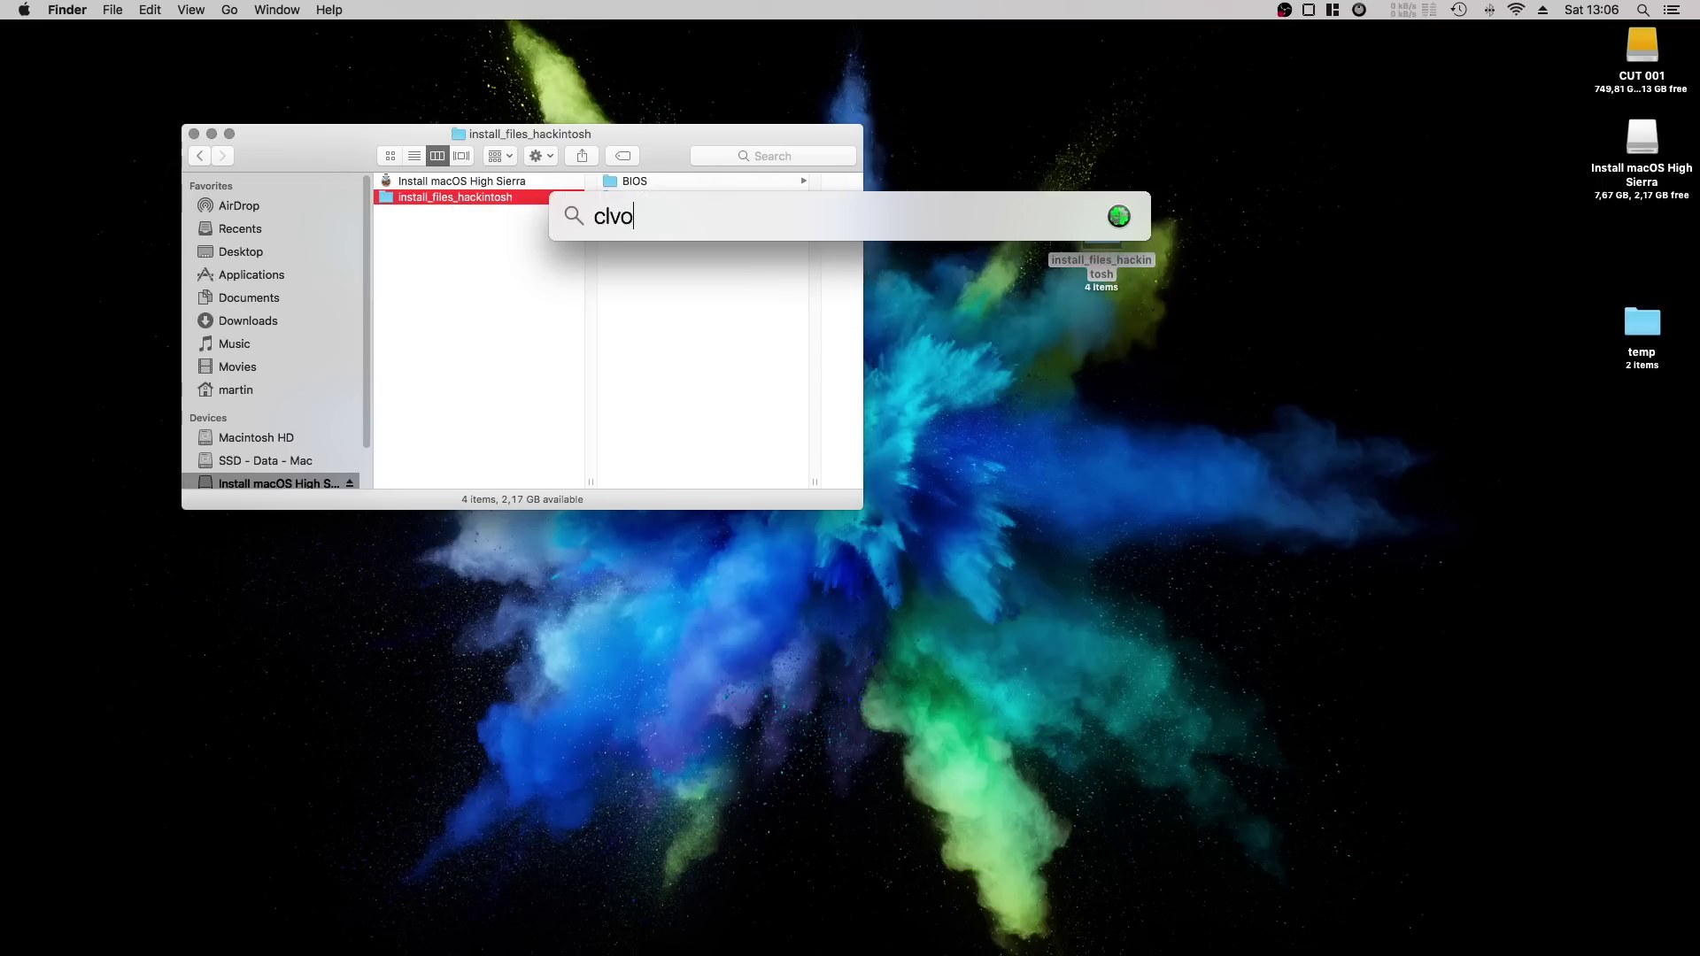
pyautogui.write('e')
pyautogui.press('BackSpace')
pyautogui.press('BackSpace')
pyautogui.press('BackSpace')
pyautogui.write('ov')
pyautogui.press('Return')
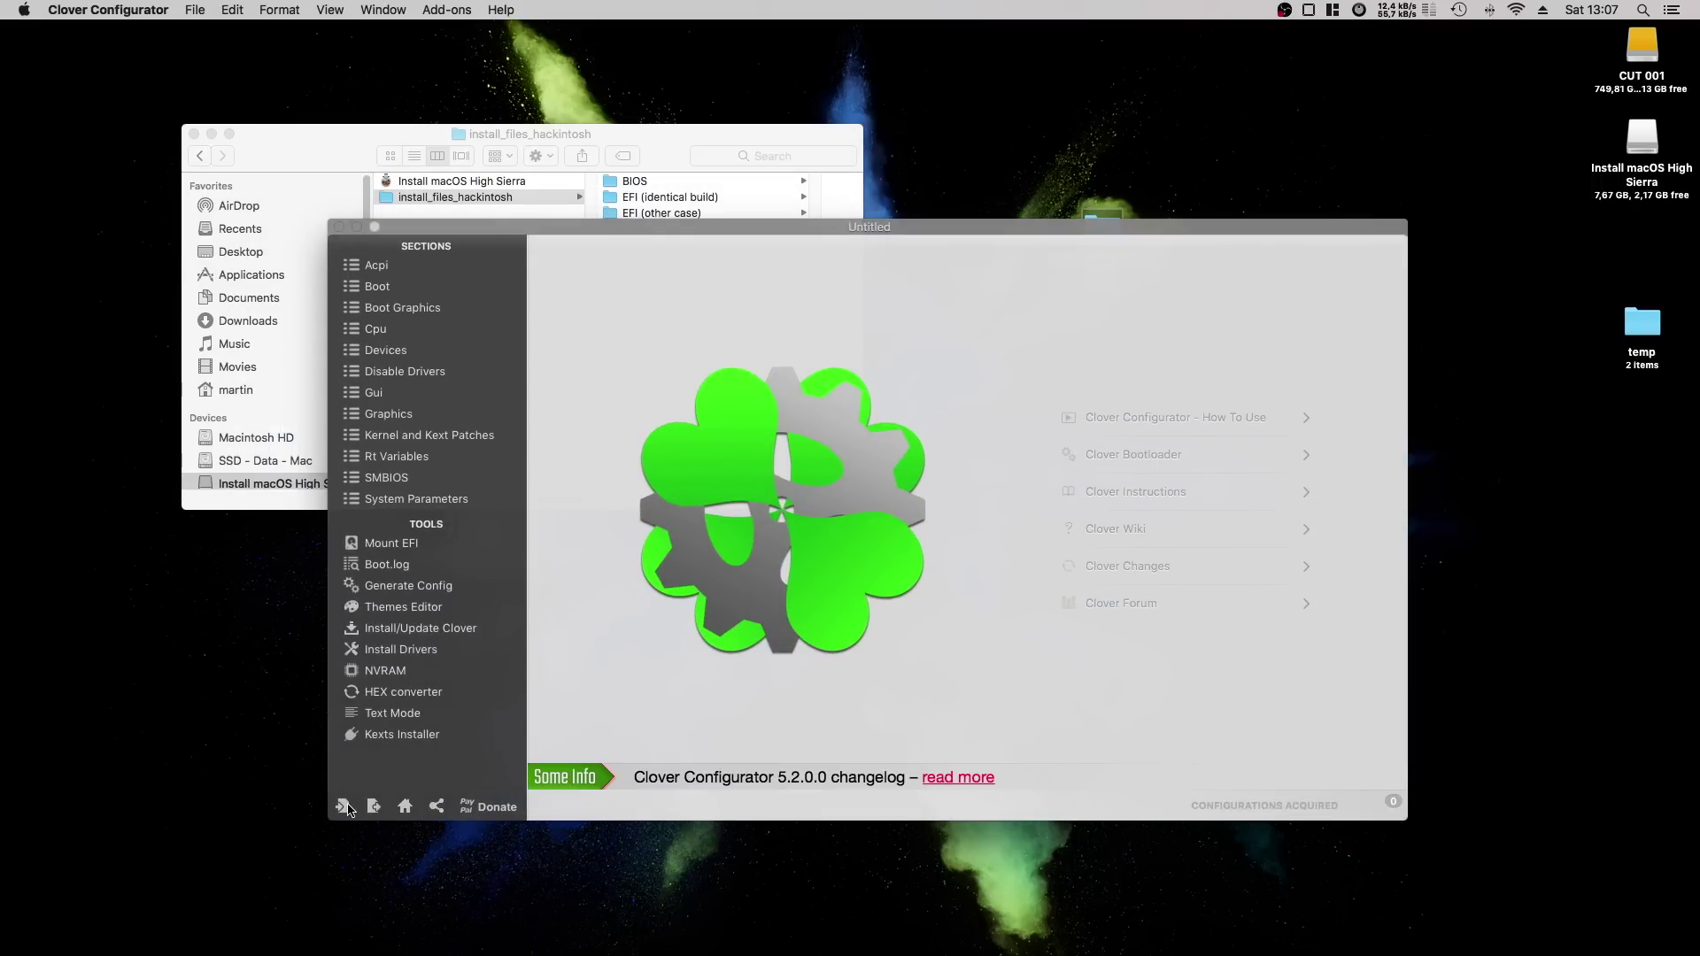
# Mount the Install macOS High Sierra EFI partition with the admin password and open it in Finder.
pyautogui.click(381, 539)
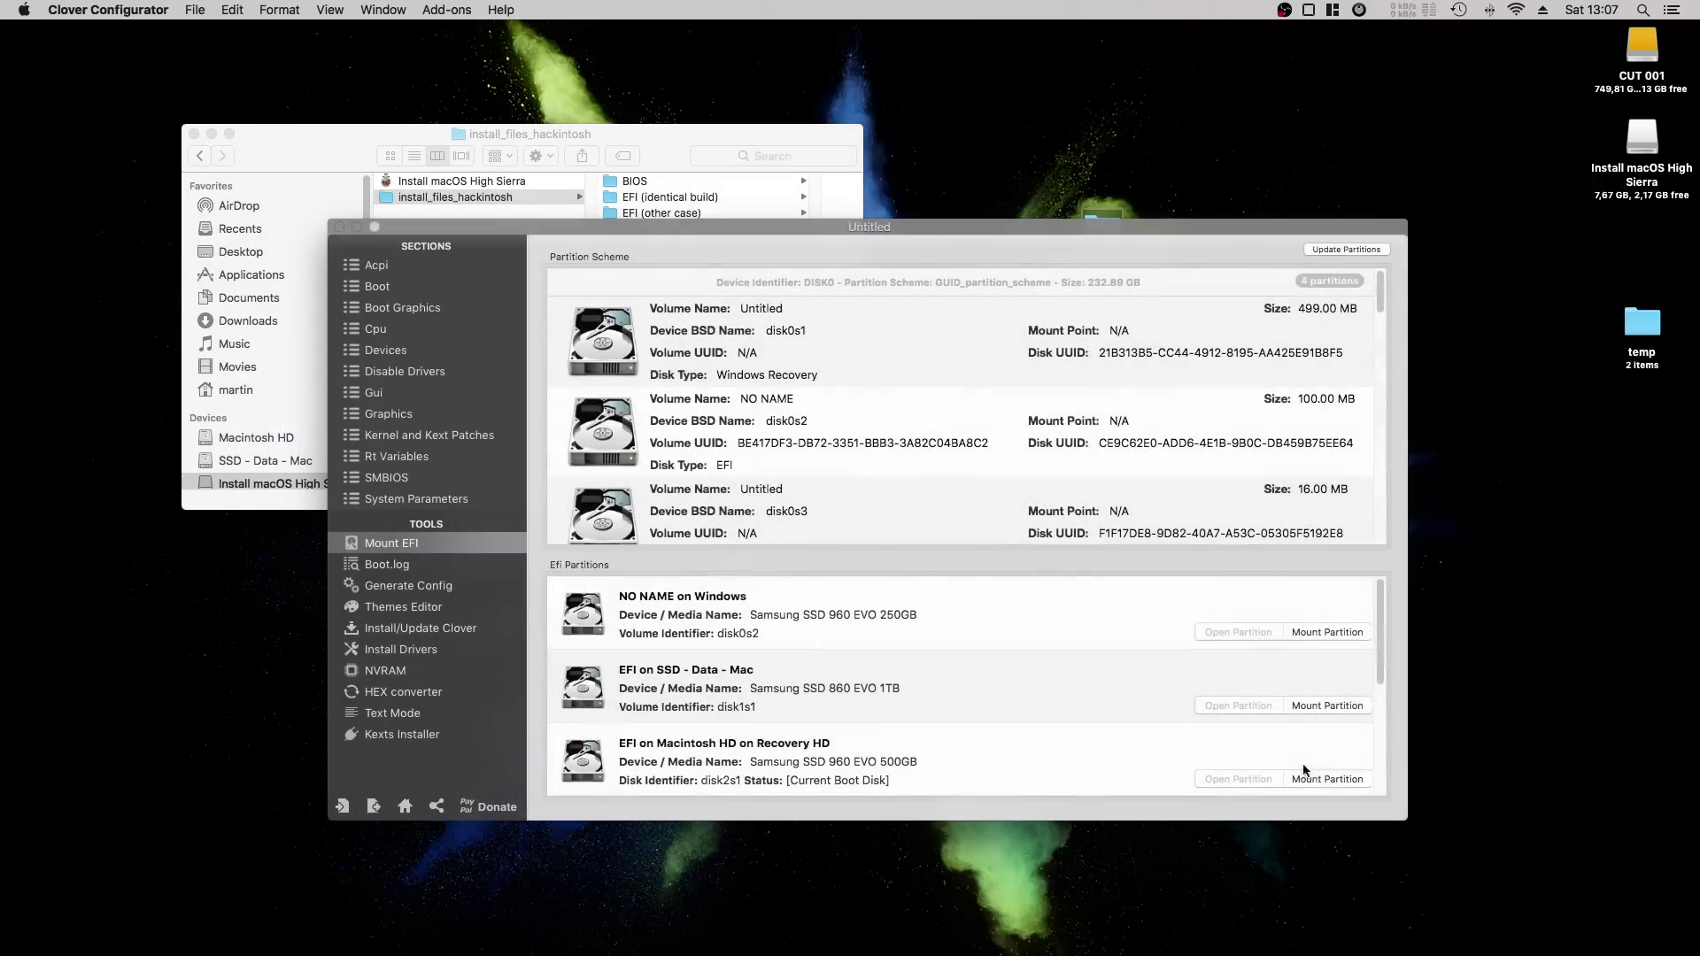
pyautogui.click(1346, 779)
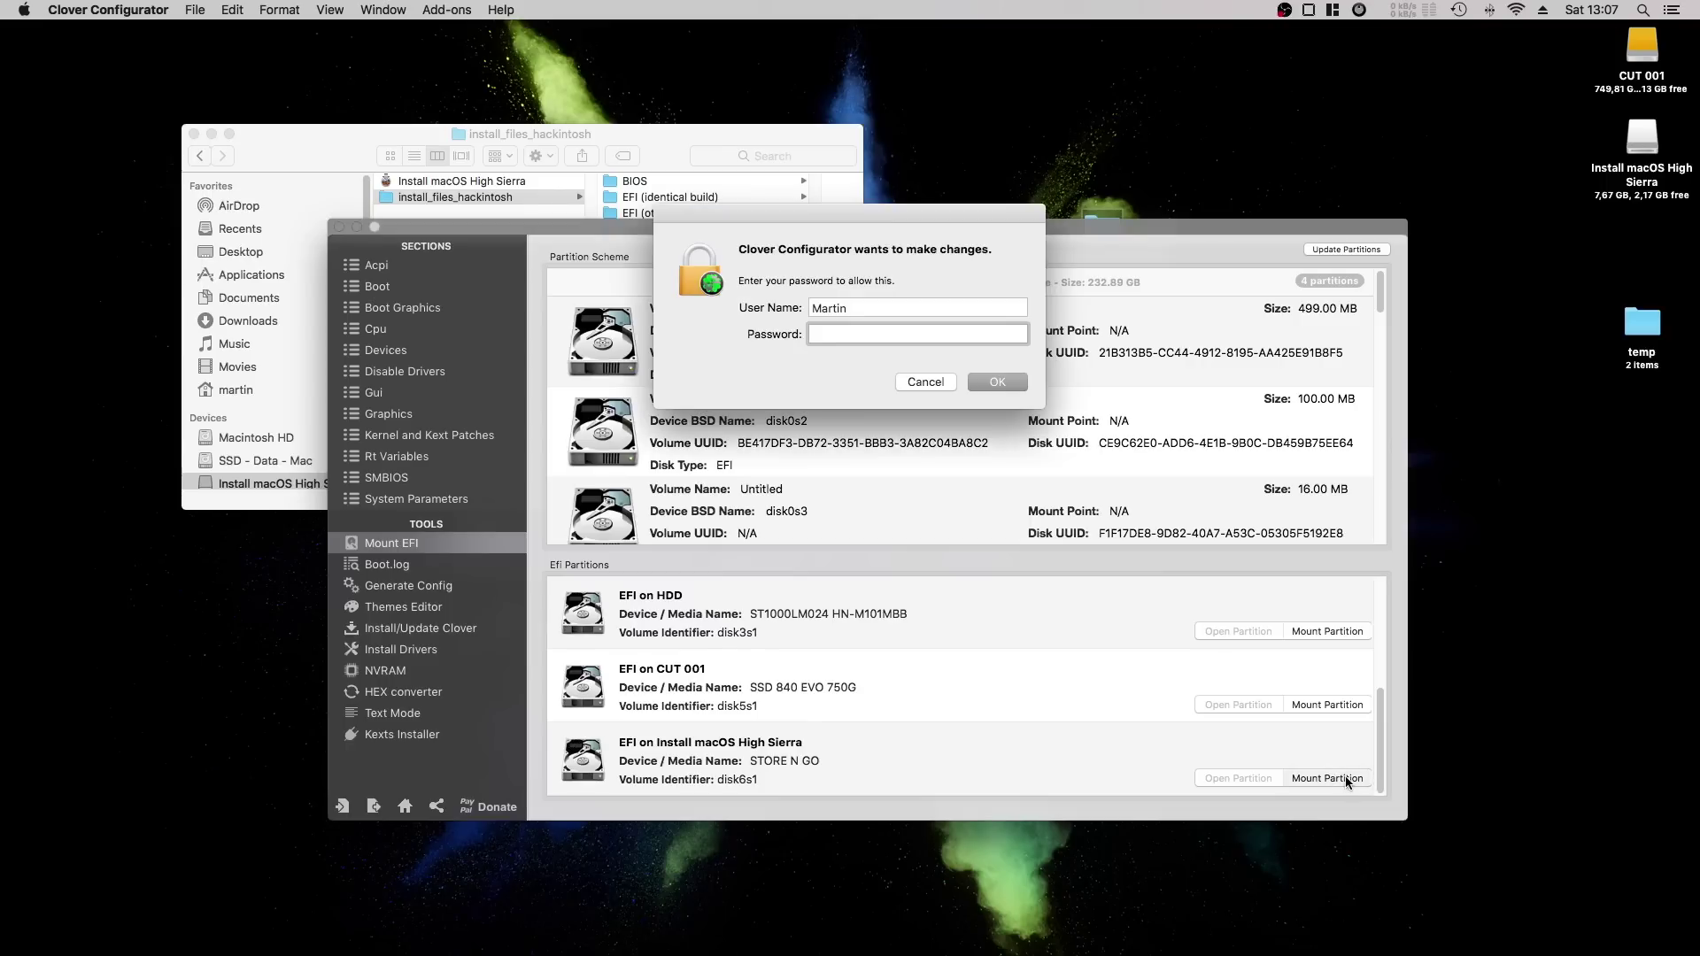
pyautogui.write('••••••••••')
pyautogui.press('Return')
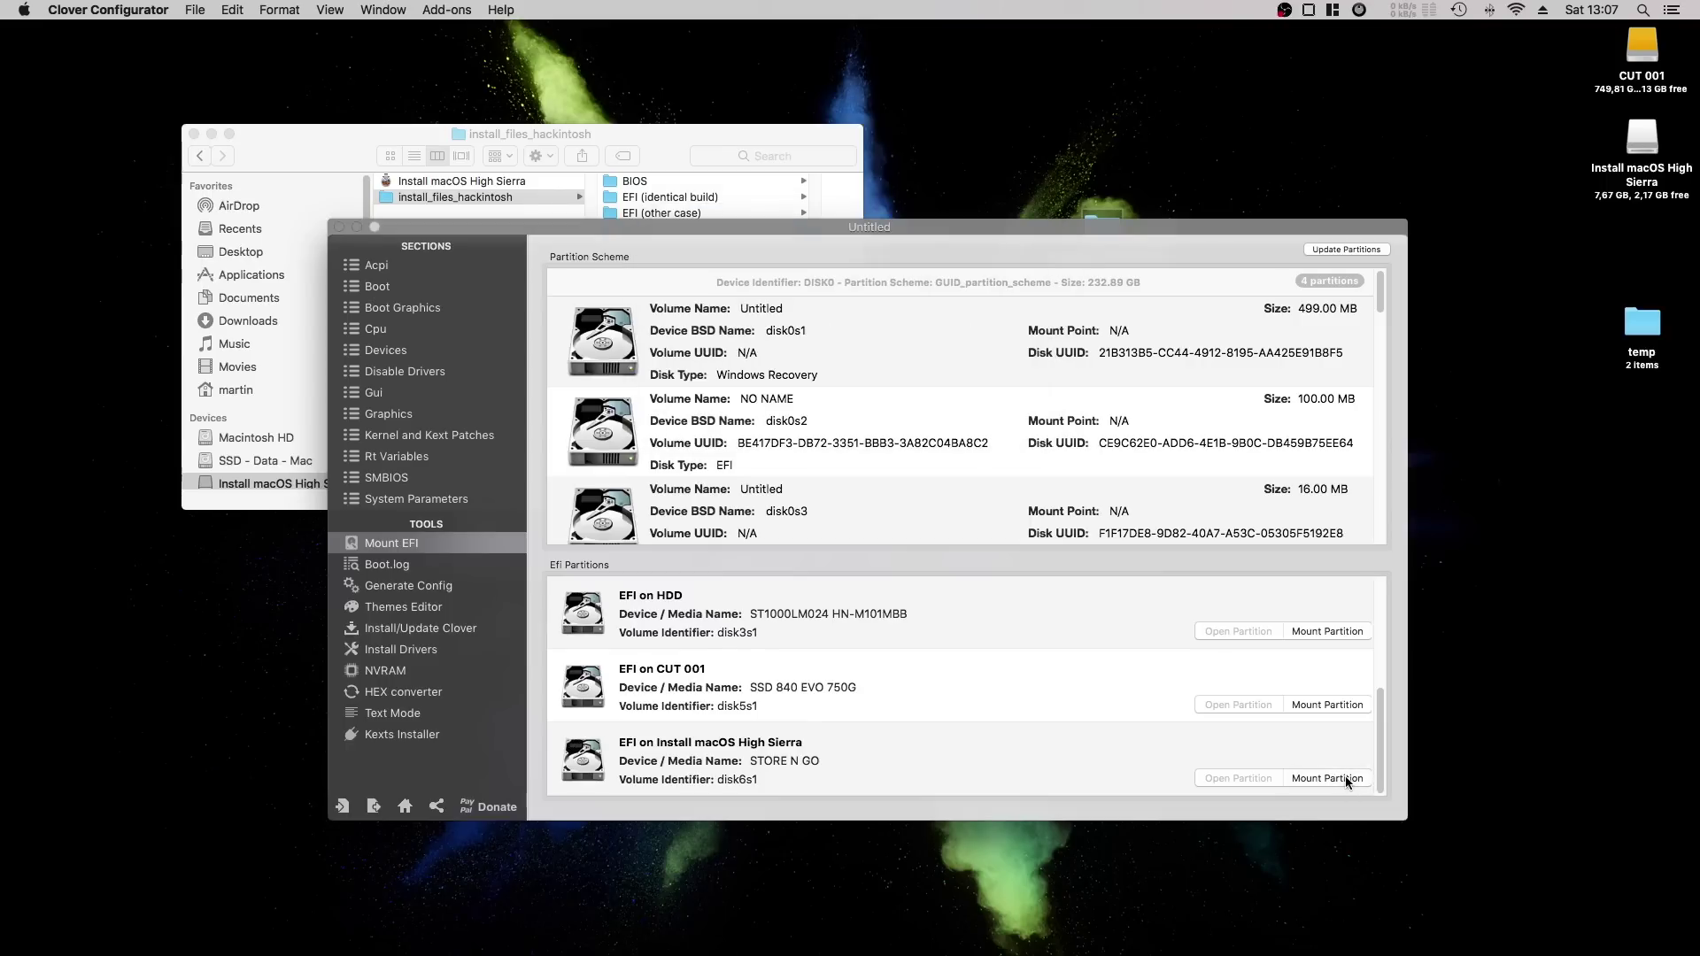
pyautogui.click(1639, 259)
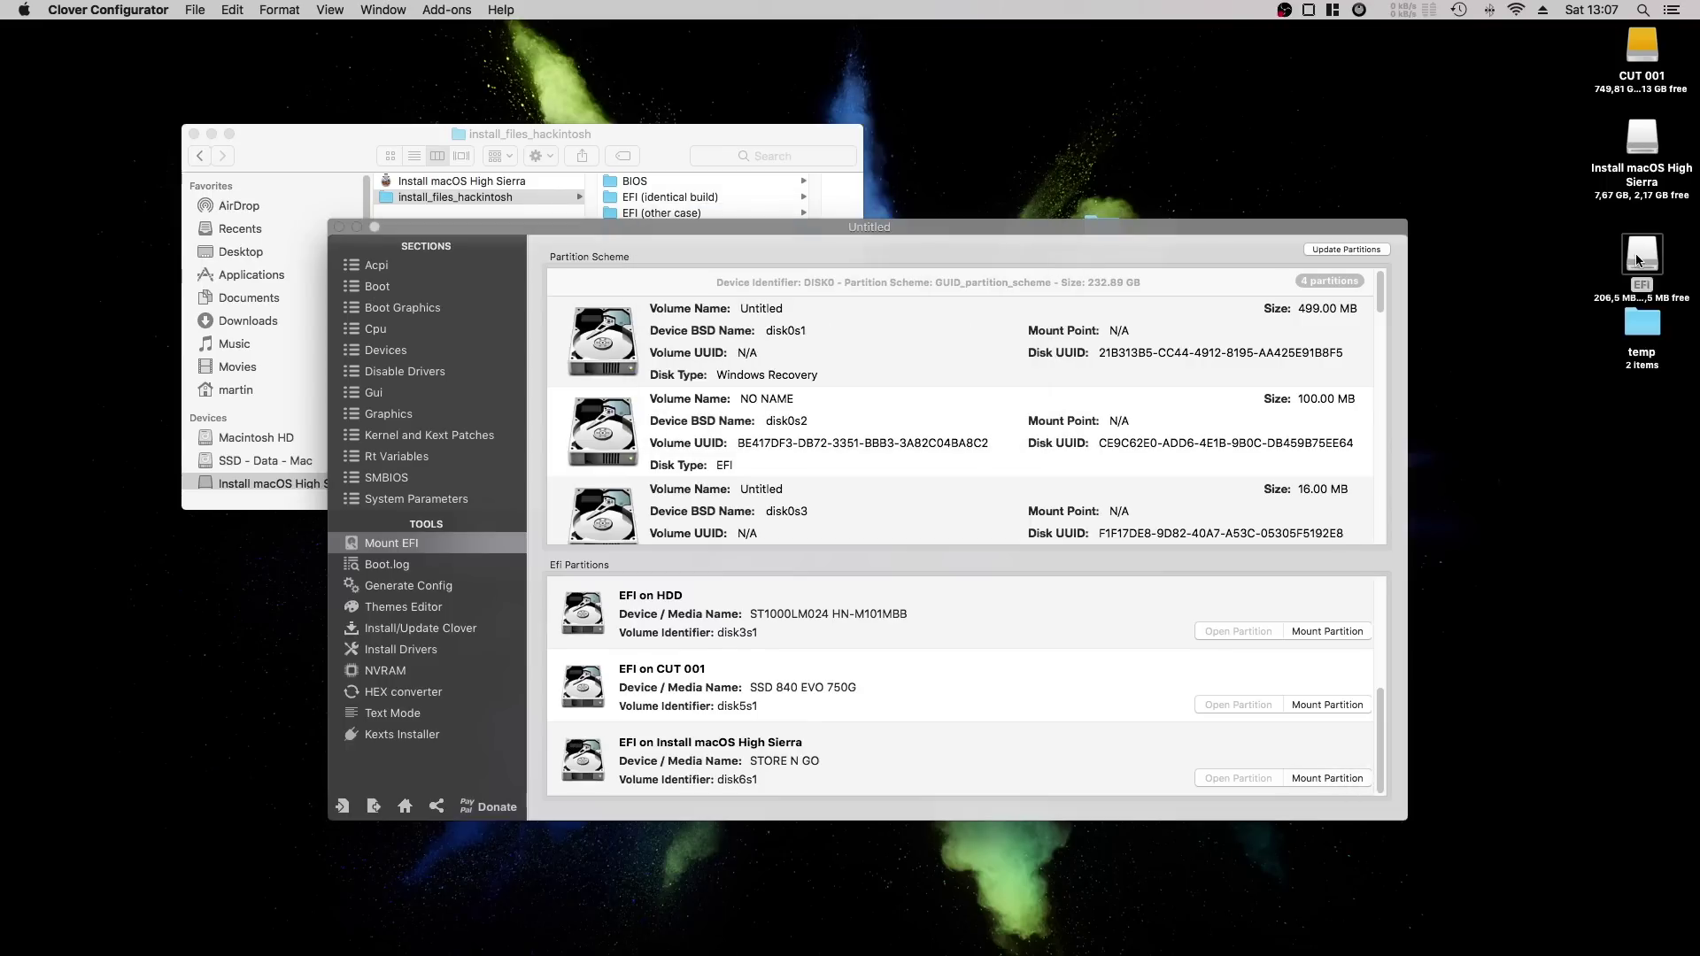
pyautogui.doubleClick(1639, 259)
# Copy BOOT and CLOVER from EFI (identical build) onto the EFI volume, replacing the existing folders.
pyautogui.moveTo(564, 137); pyautogui.dragTo(1013, 162)
pyautogui.moveTo(652, 134); pyautogui.dragTo(548, 136)
pyautogui.click(541, 184)
pyautogui.click(478, 194)
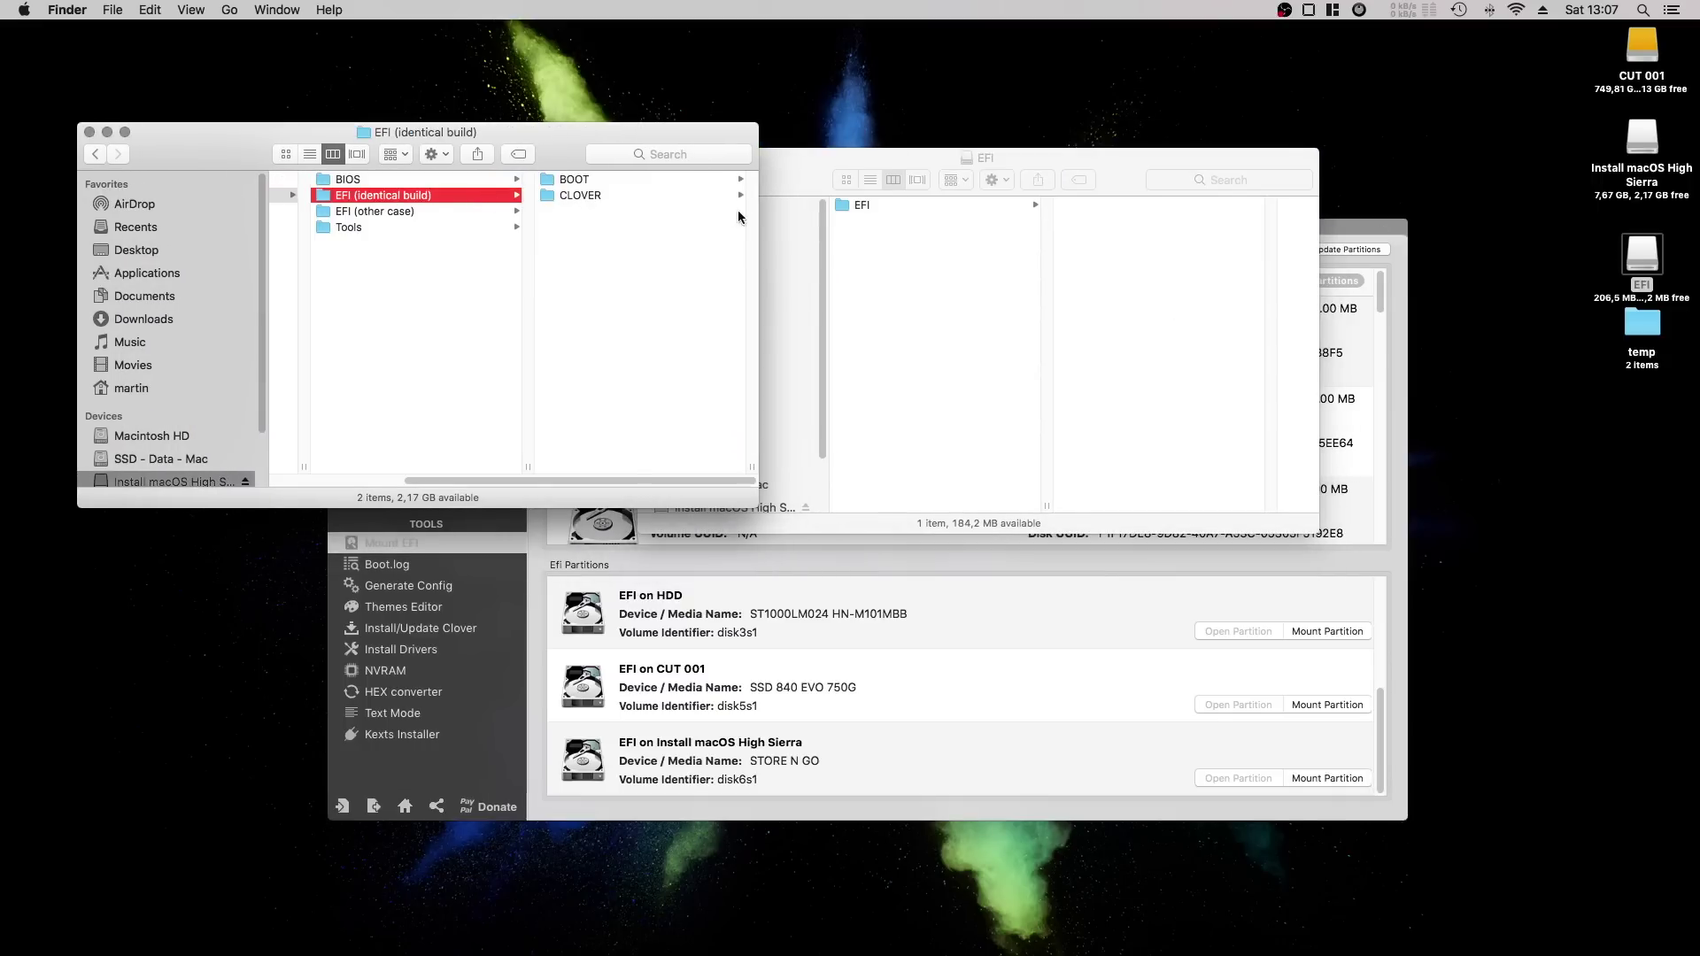
pyautogui.moveTo(588, 216); pyautogui.dragTo(1138, 340)
pyautogui.click(1007, 292)
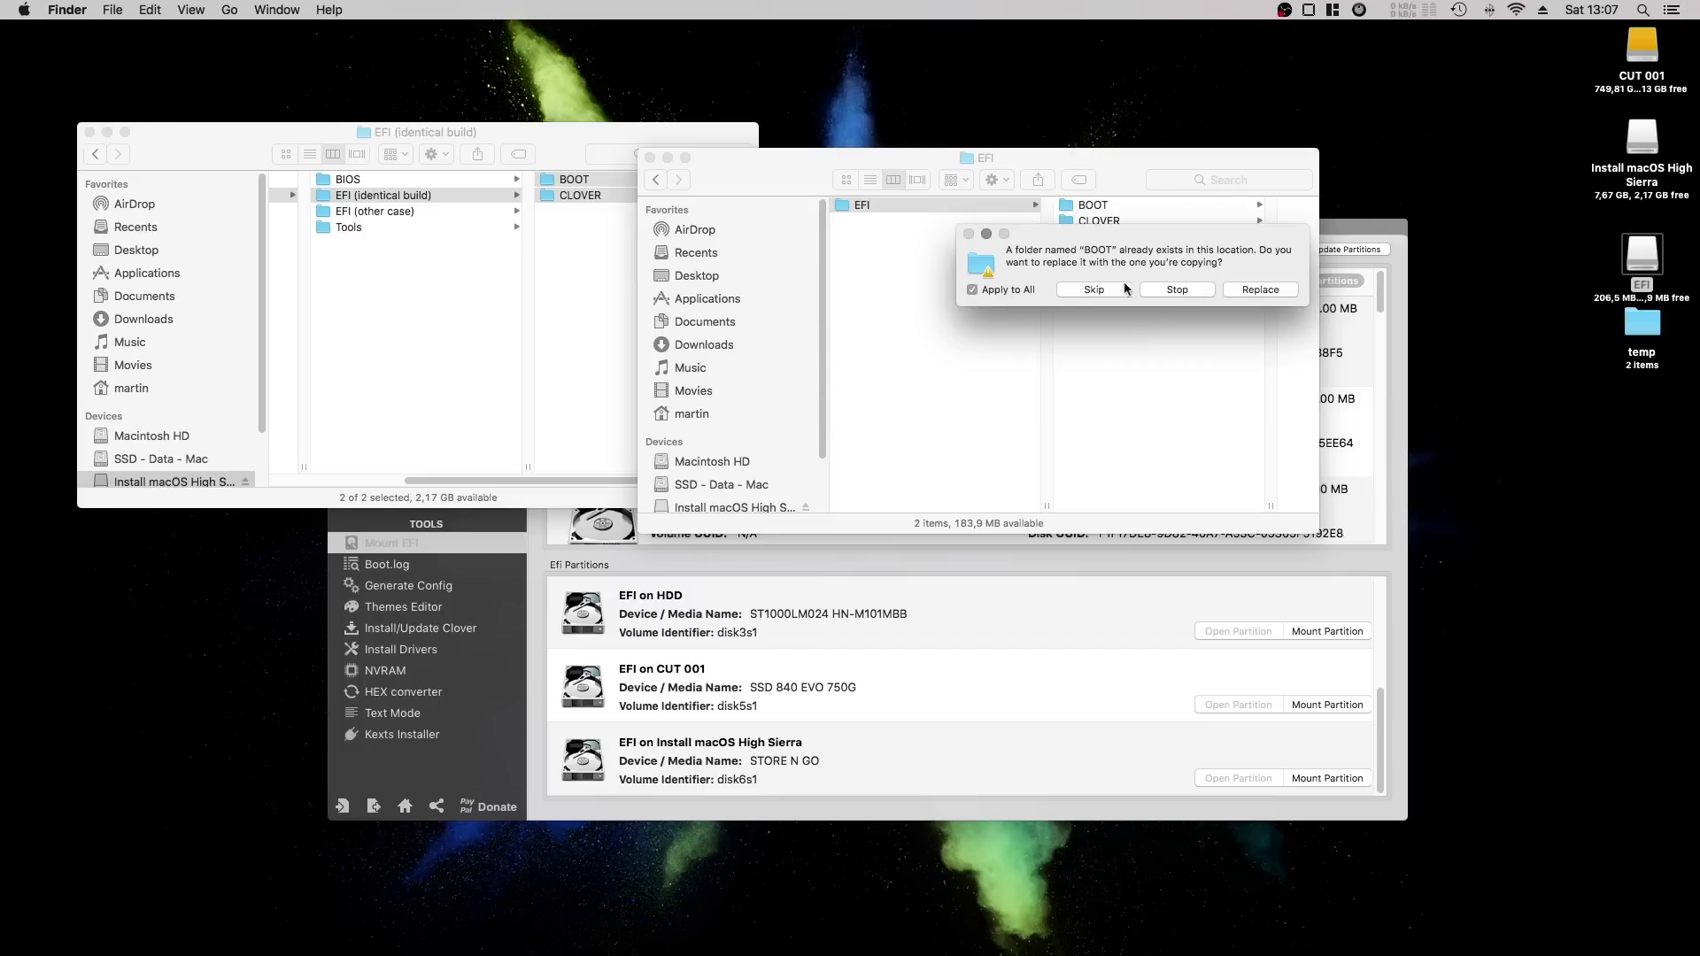
pyautogui.click(1280, 291)
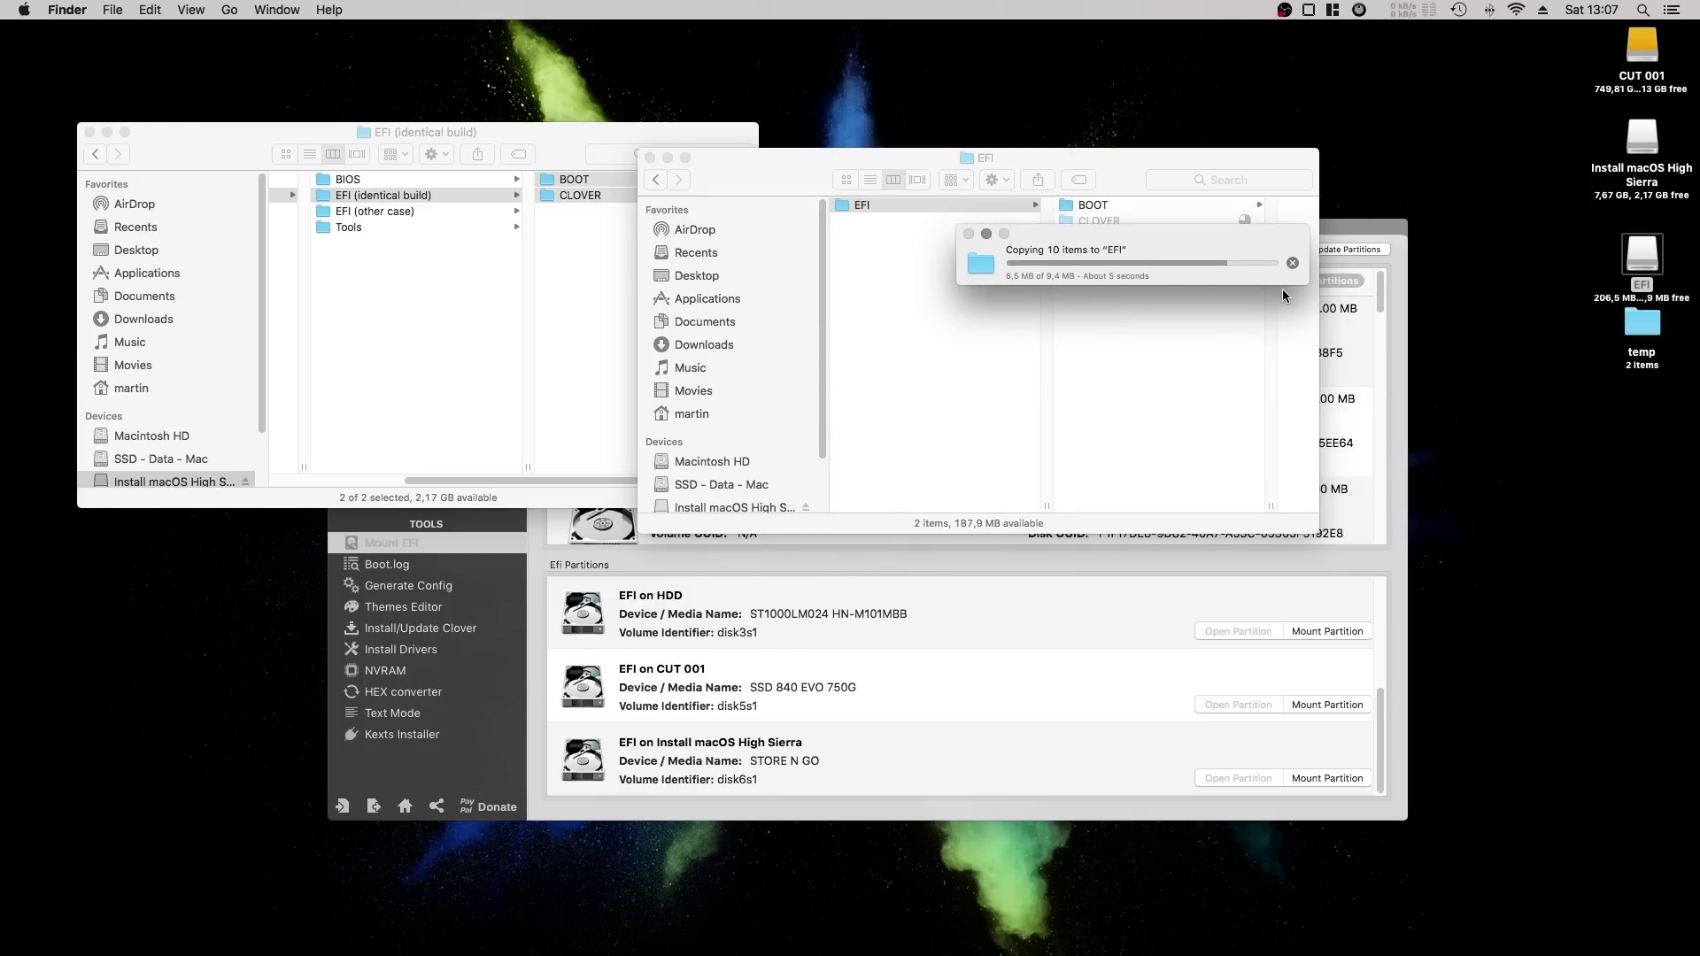
# Eject the EFI volume, quit Clover Configurator and close the Finder windows.
pyautogui.press('super+w')
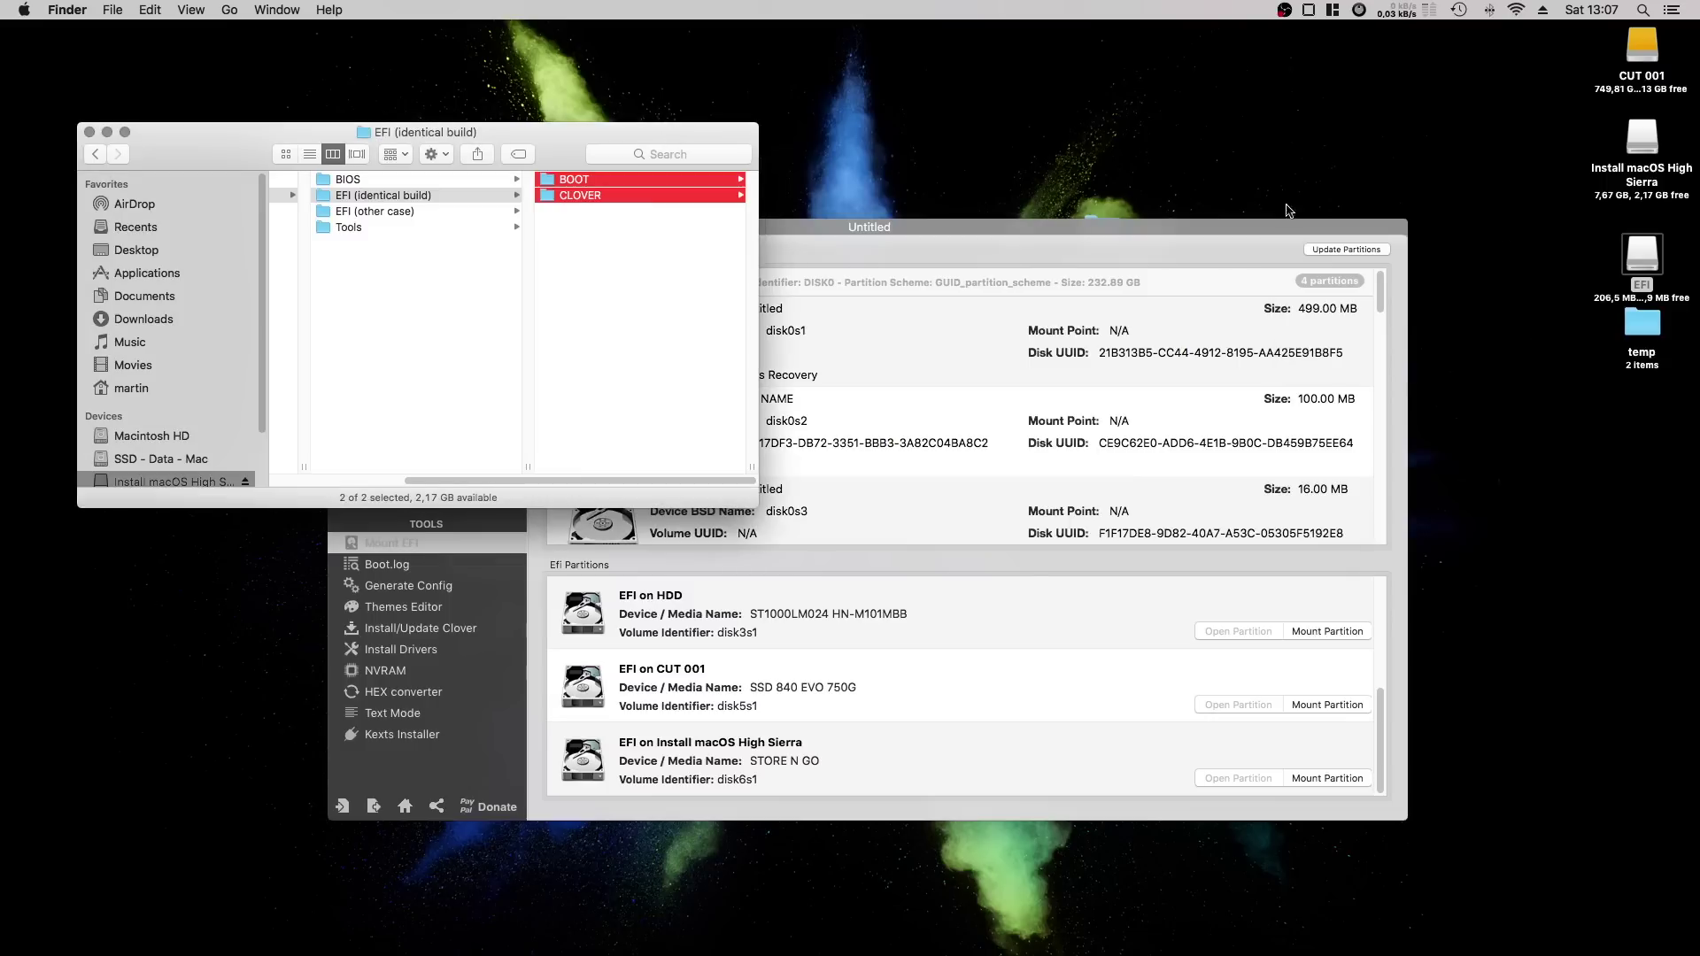
pyautogui.rightClick(1649, 253)
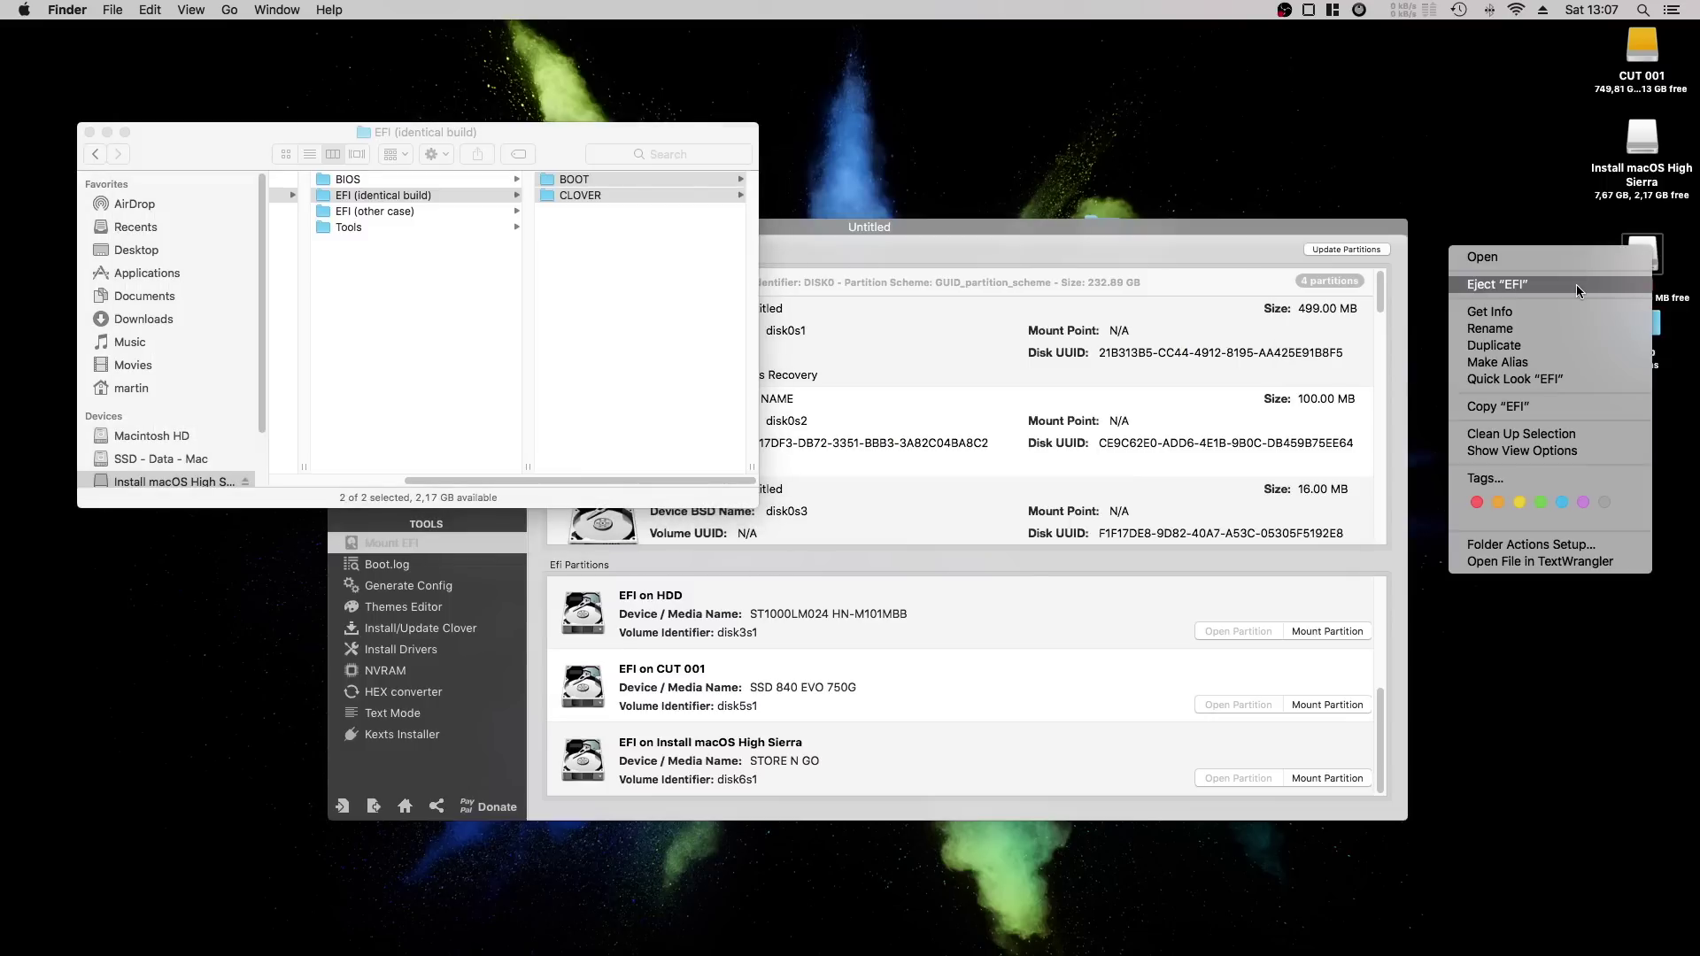
pyautogui.click(1578, 285)
pyautogui.click(962, 376)
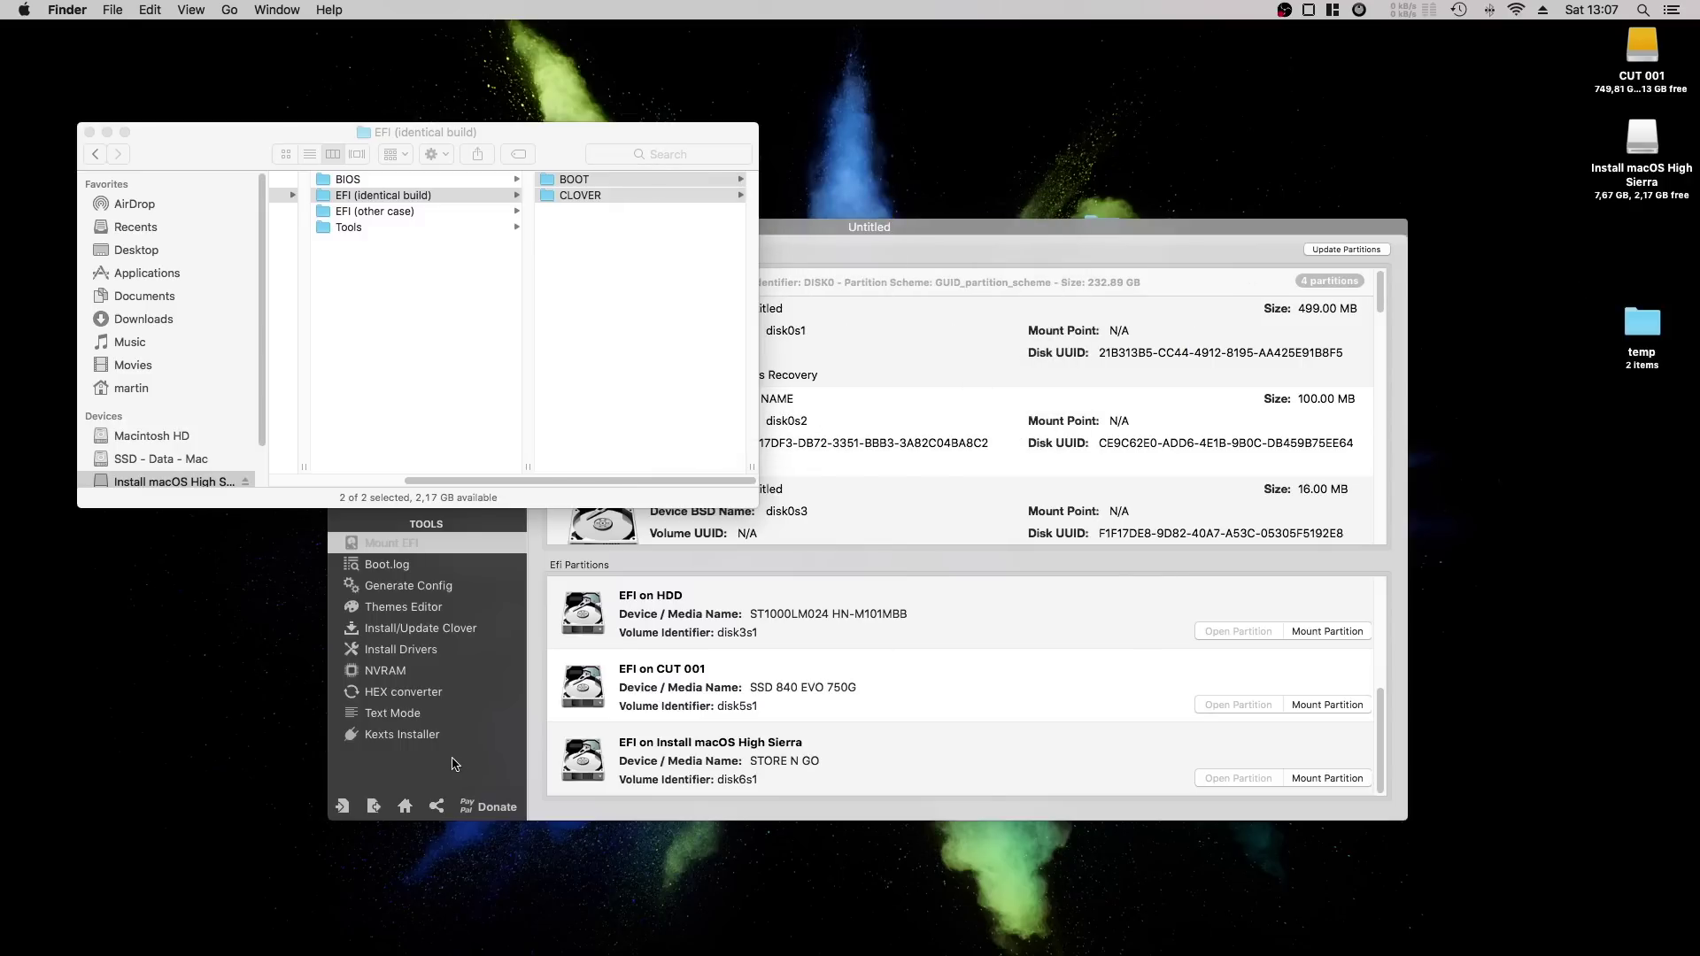
pyautogui.press('super+q')
pyautogui.click(485, 290)
pyautogui.press('super+w')
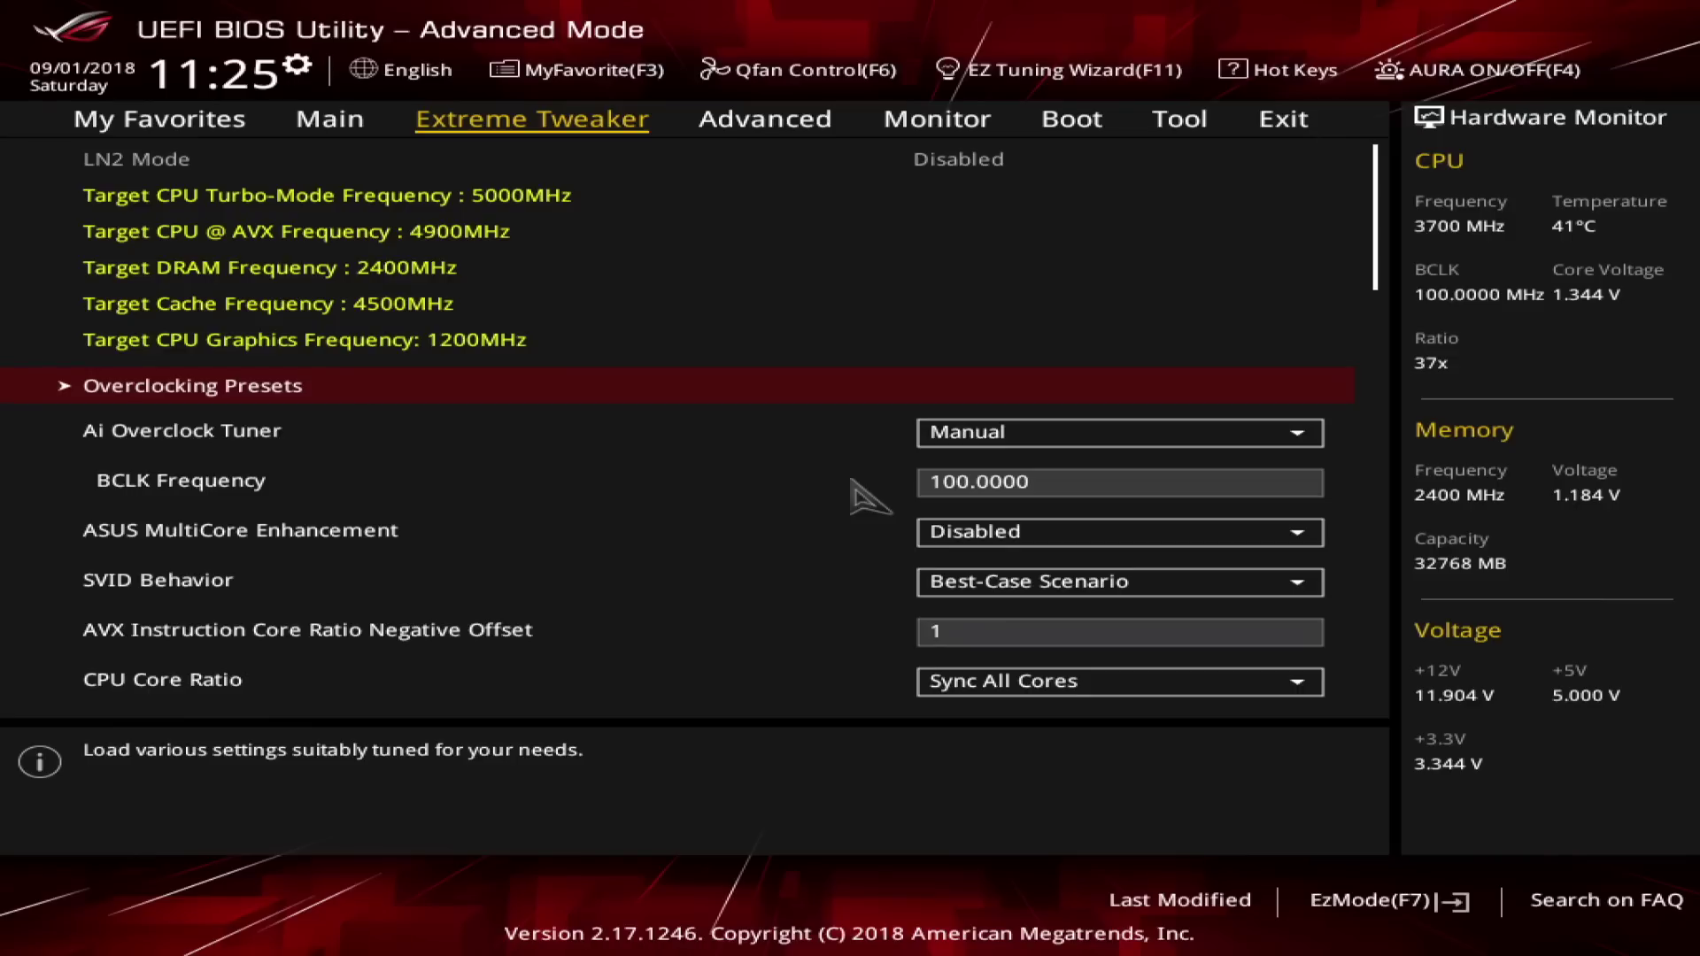
# Move across to the Tool page and launch ASUS EZ Flash 3 Utility.
pyautogui.press('Right')
pyautogui.press('Right')
pyautogui.press('Right')
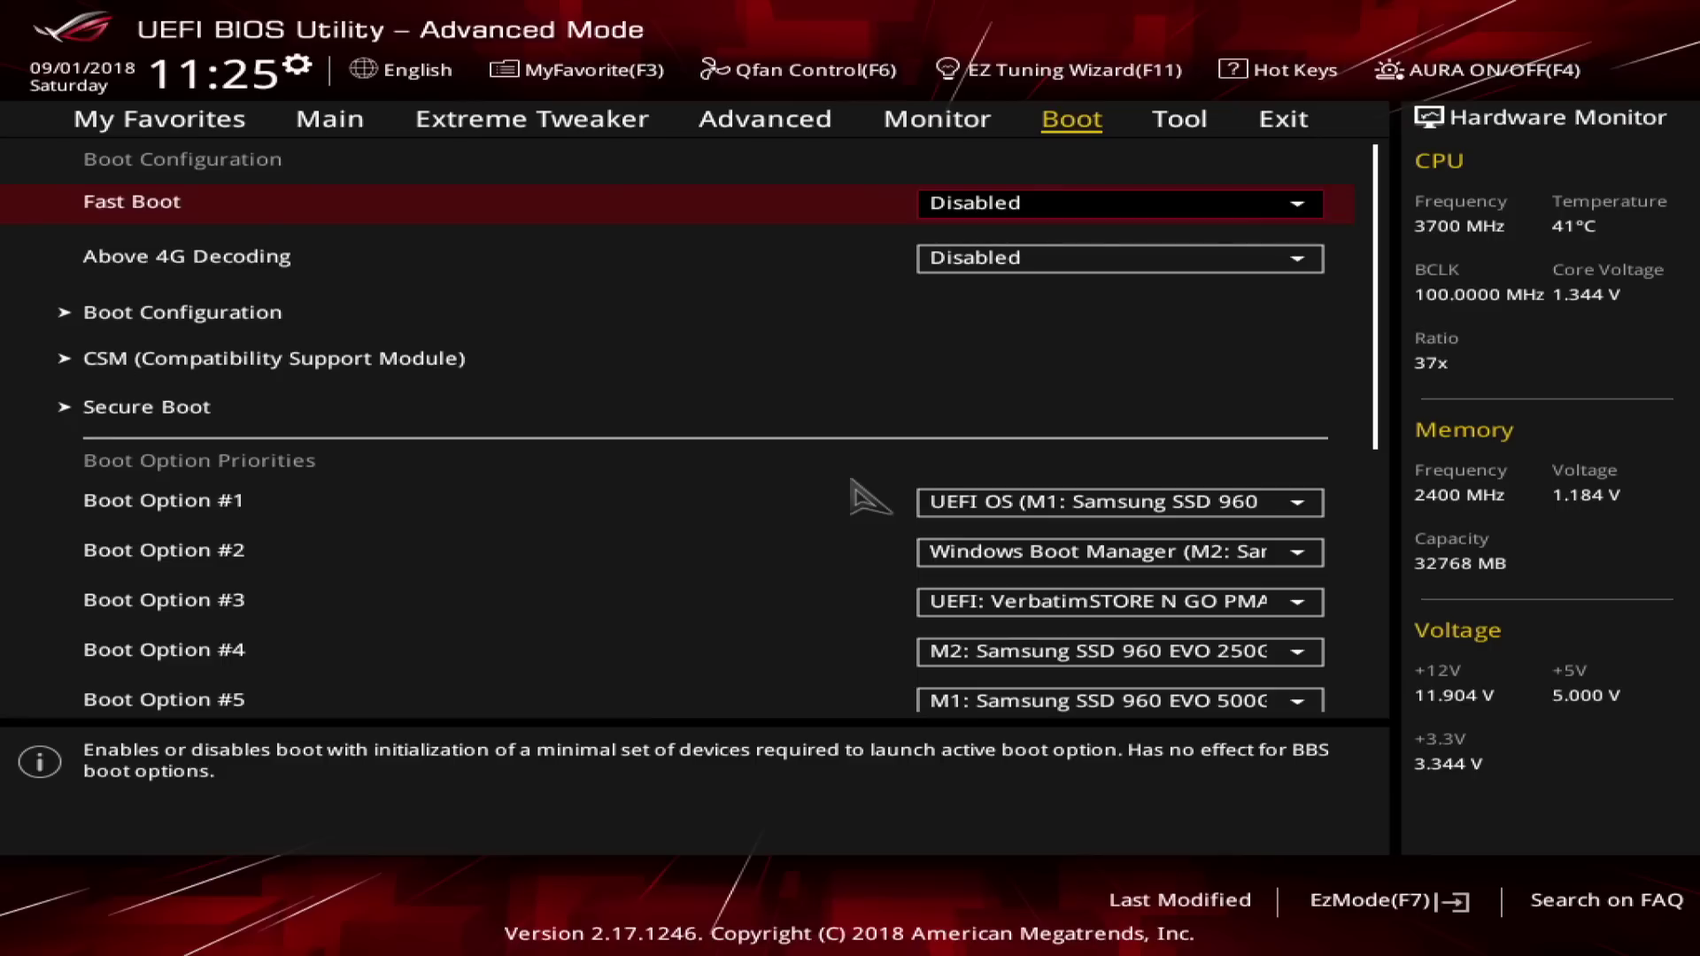
pyautogui.press('Right')
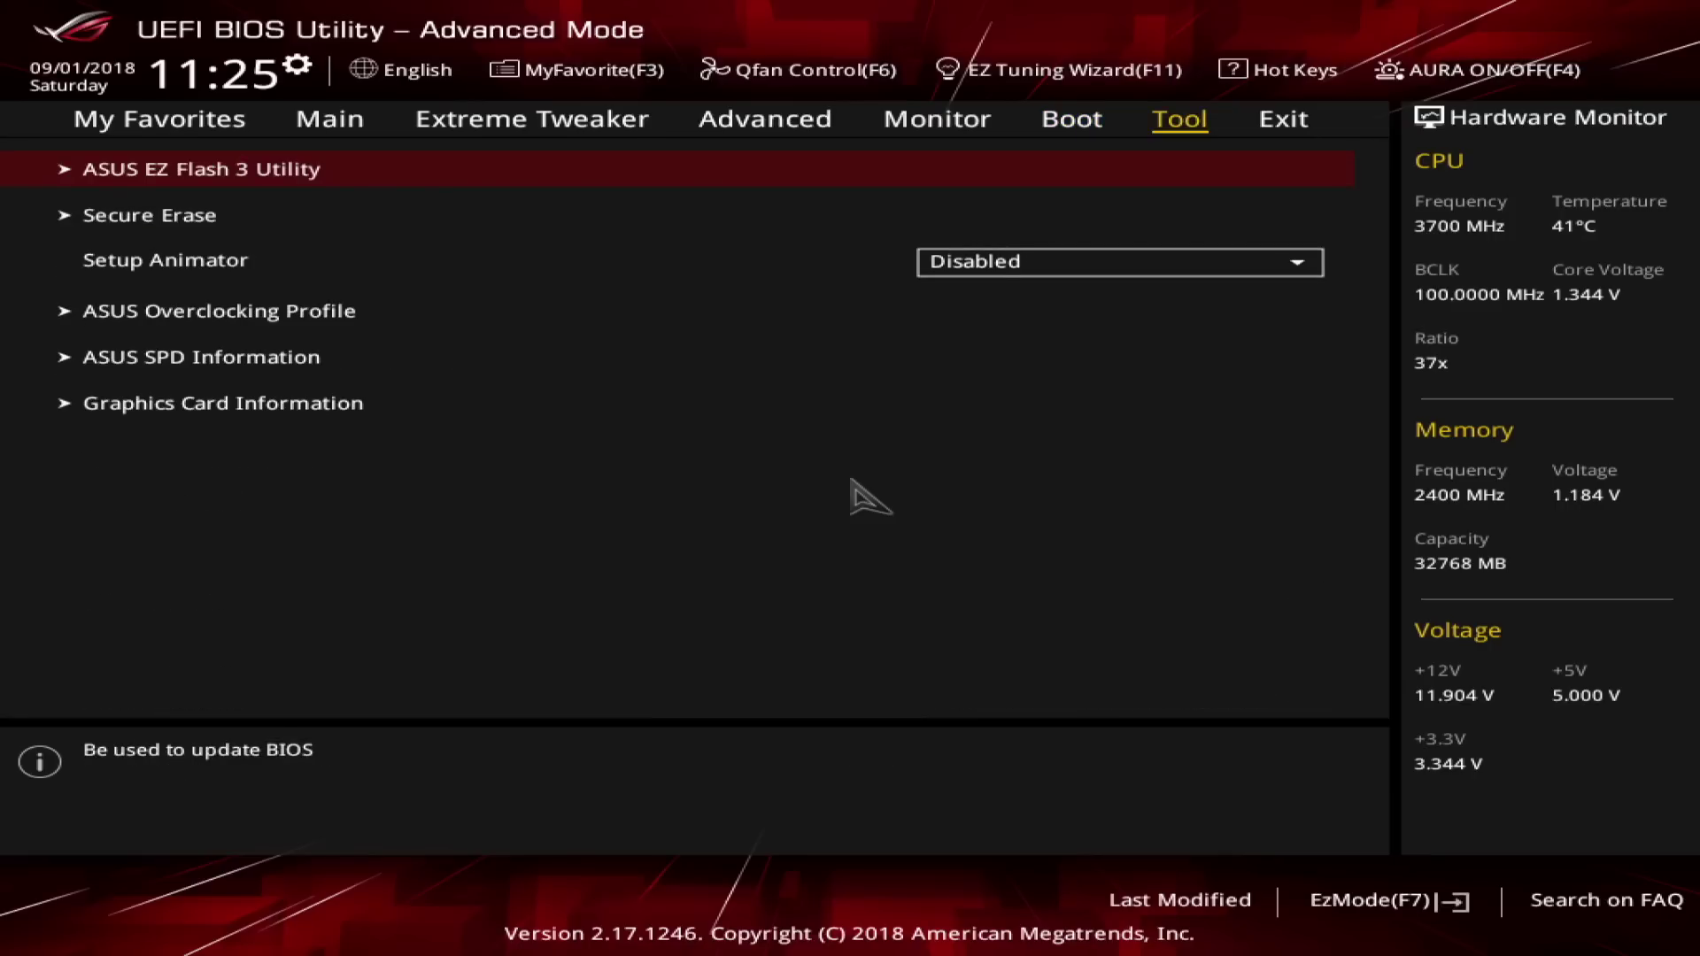
pyautogui.press('Right')
pyautogui.press('Down')
pyautogui.press('Up')
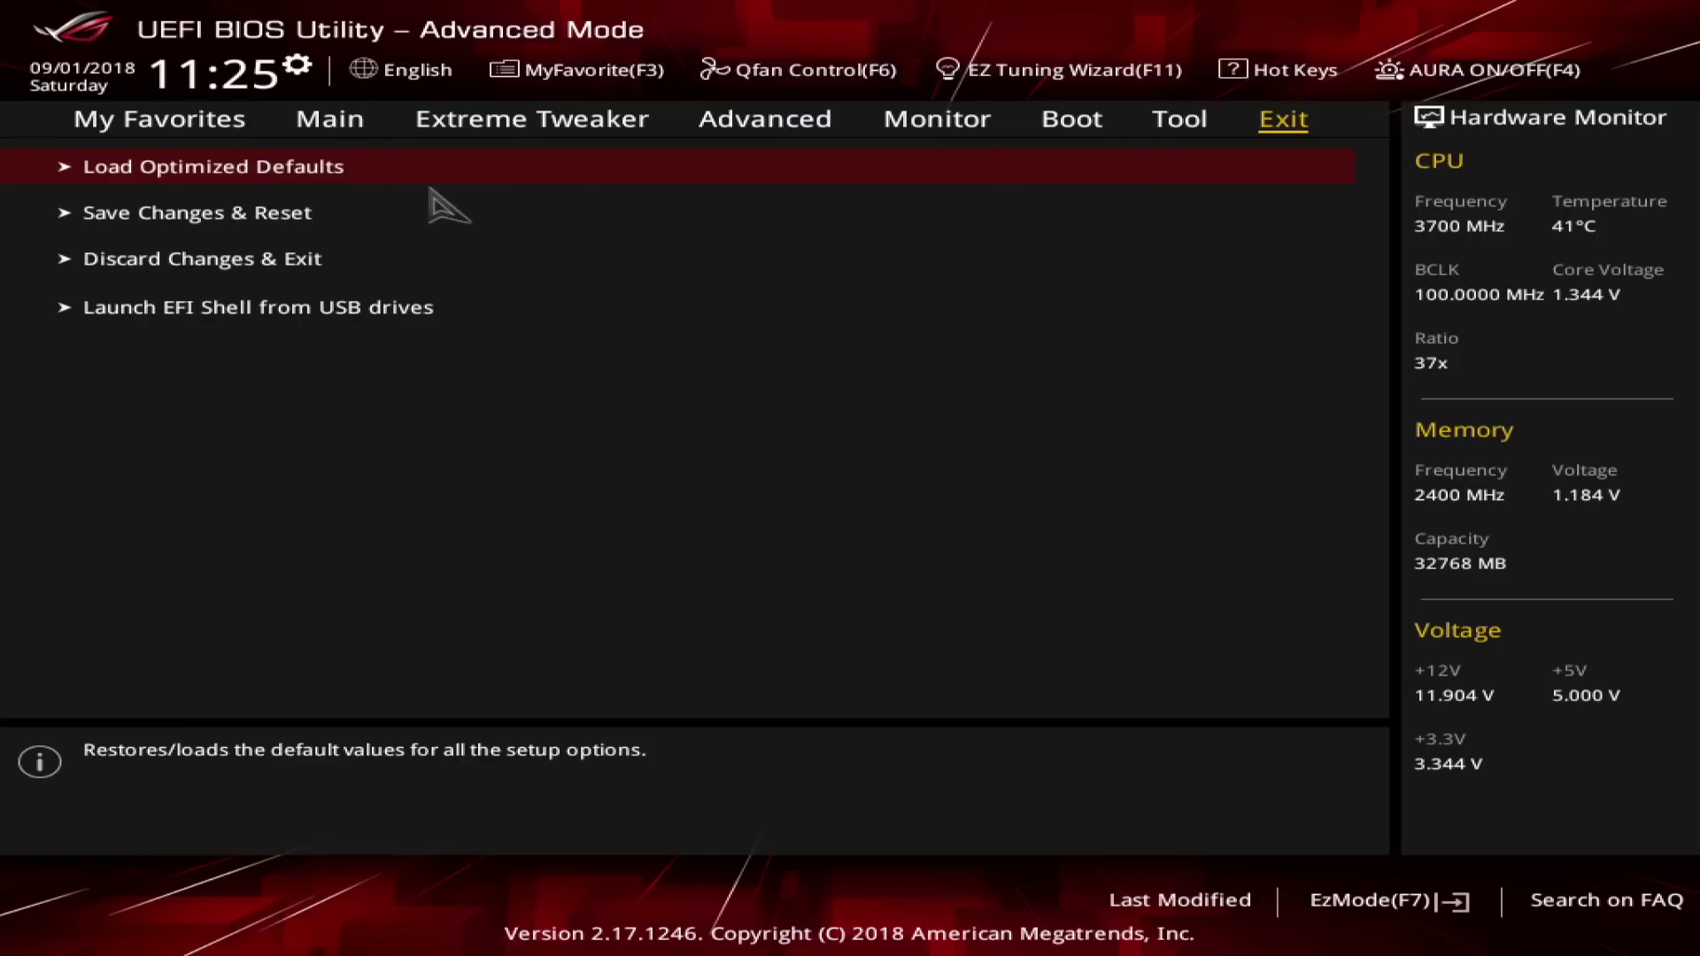
pyautogui.press('Left')
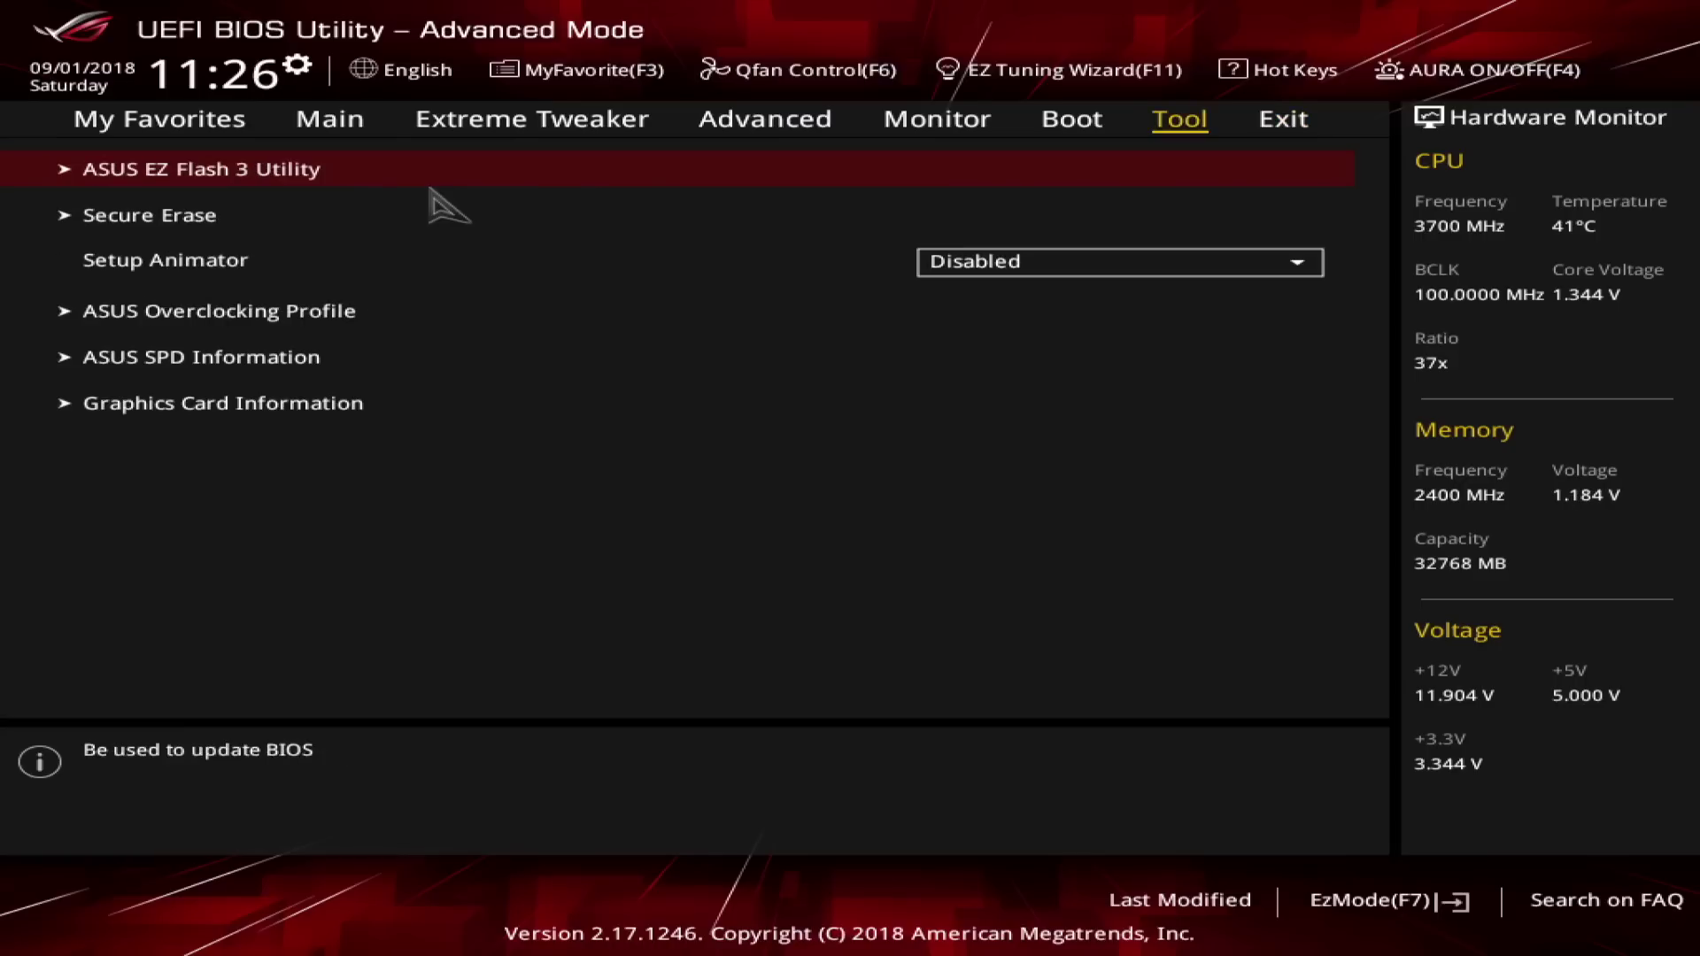
pyautogui.press('Down')
pyautogui.press('Up')
pyautogui.press('Return')
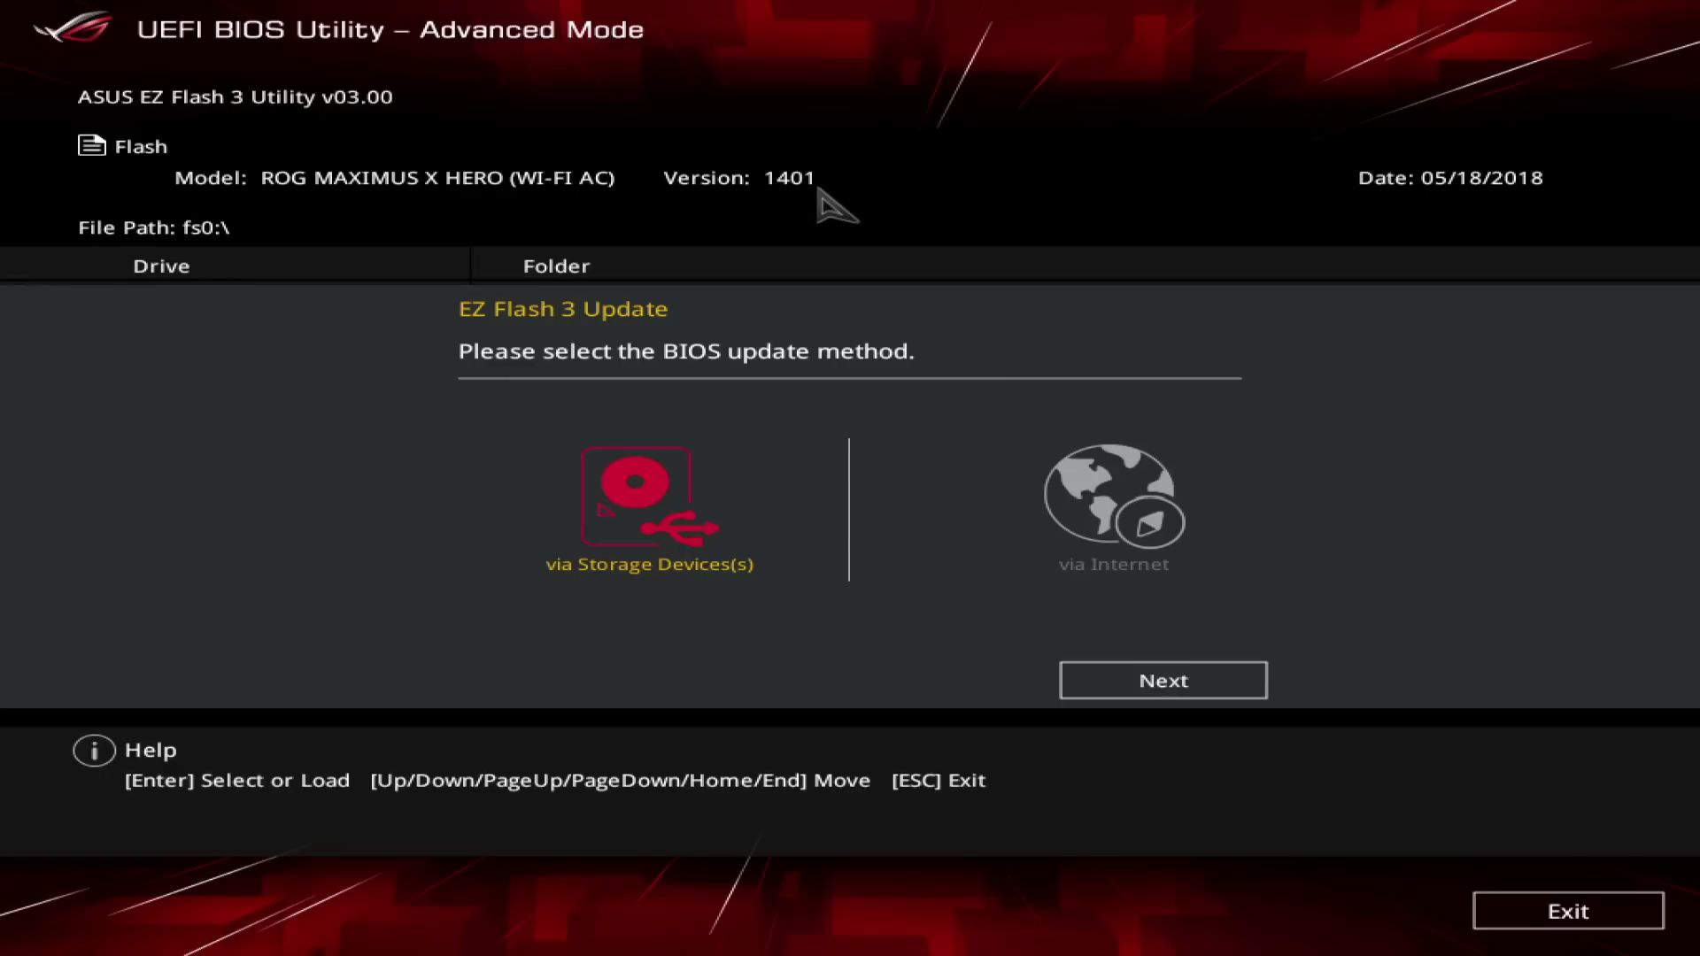
# Exit ASUS EZ Flash 3 Utility without updating the BIOS.
pyautogui.press('Return')
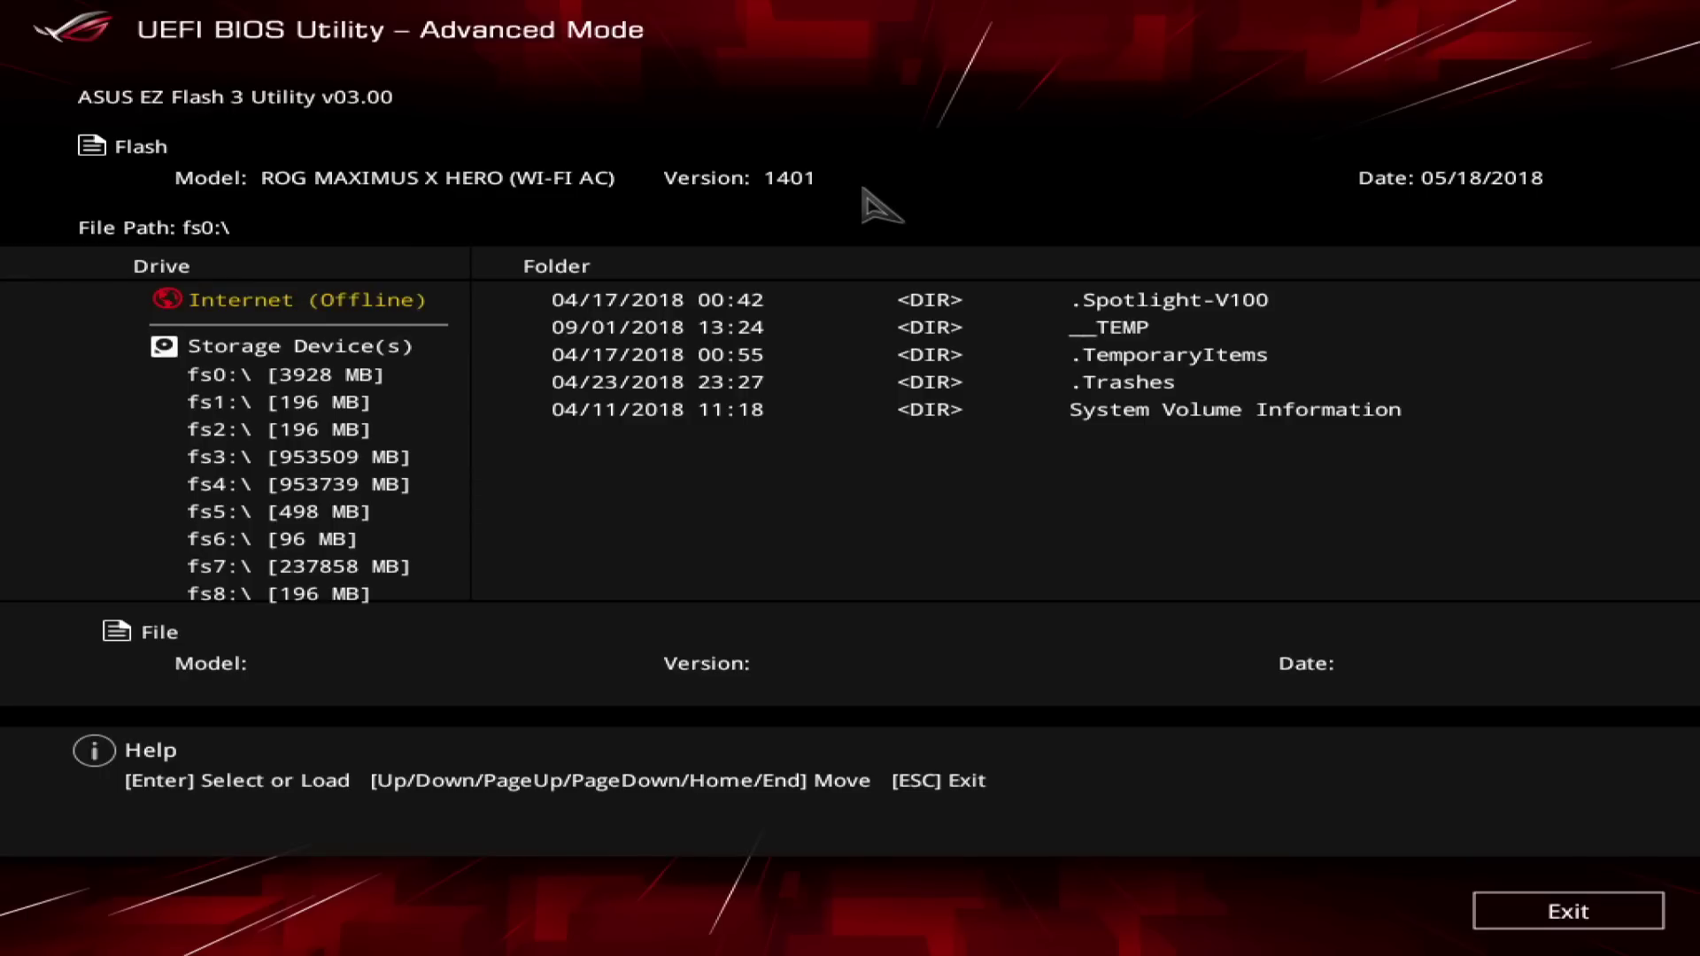
pyautogui.press('Escape')
pyautogui.press('Right')
pyautogui.press('Left')
pyautogui.press('Return')
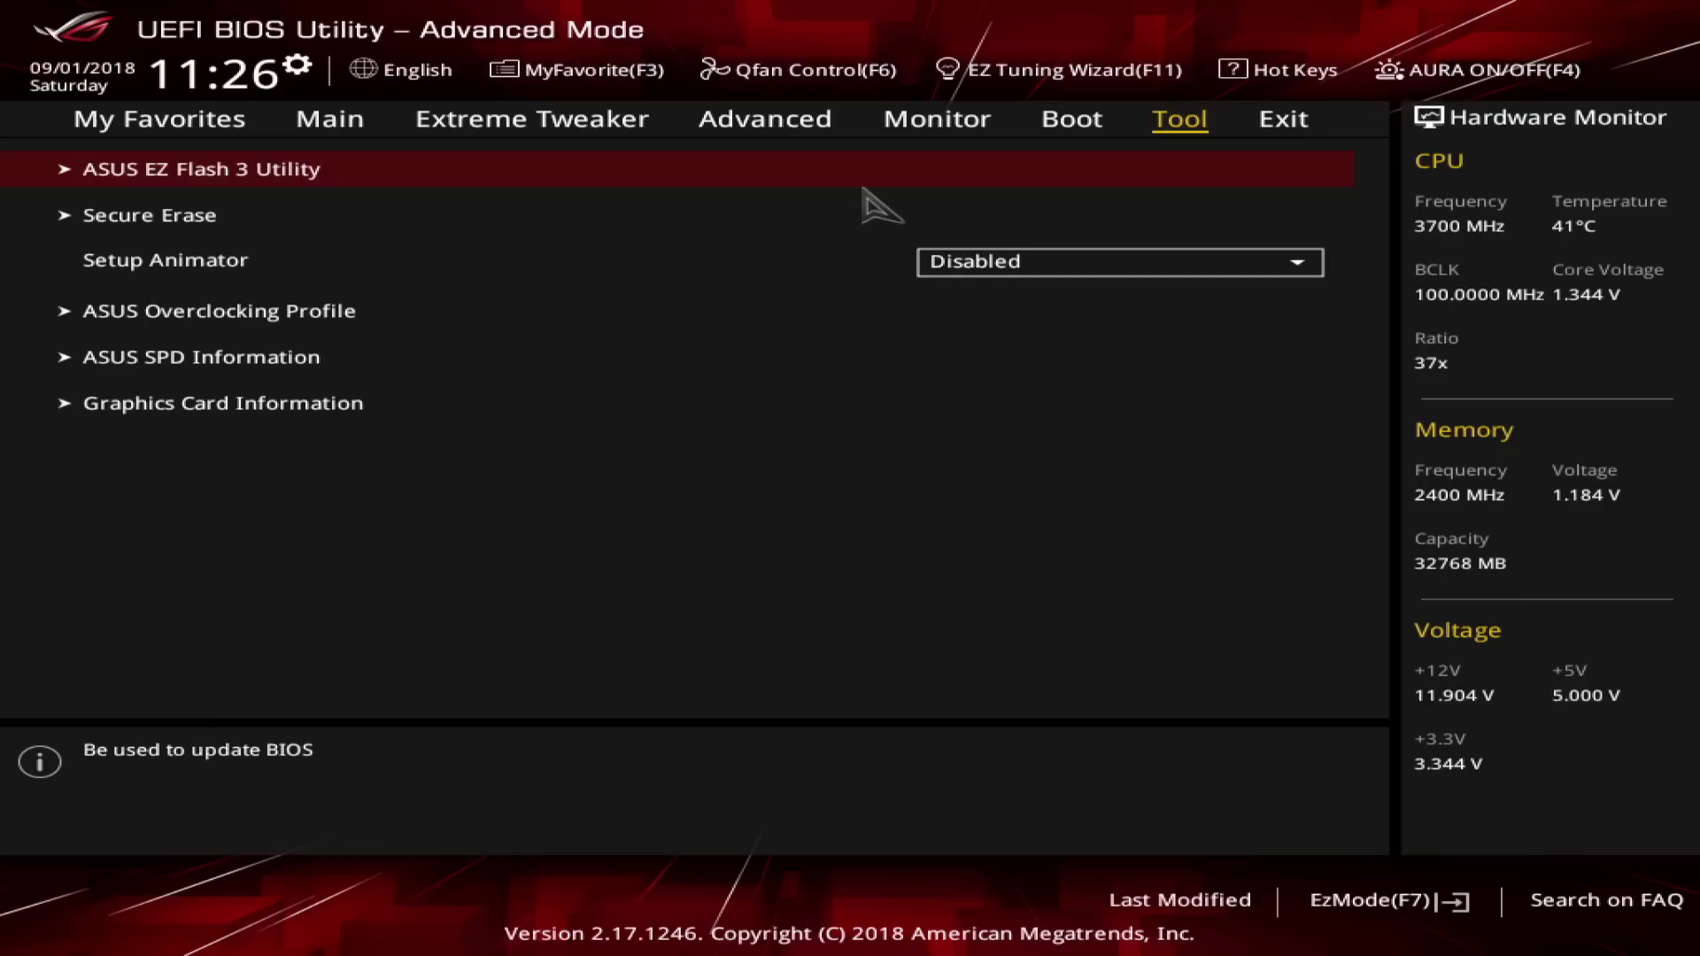
# Open ASUS Overclocking Profile and its USB profile load/save file browser.
pyautogui.press('Down')
pyautogui.press('Down')
pyautogui.press('Down')
pyautogui.press('Down')
pyautogui.press('Down')
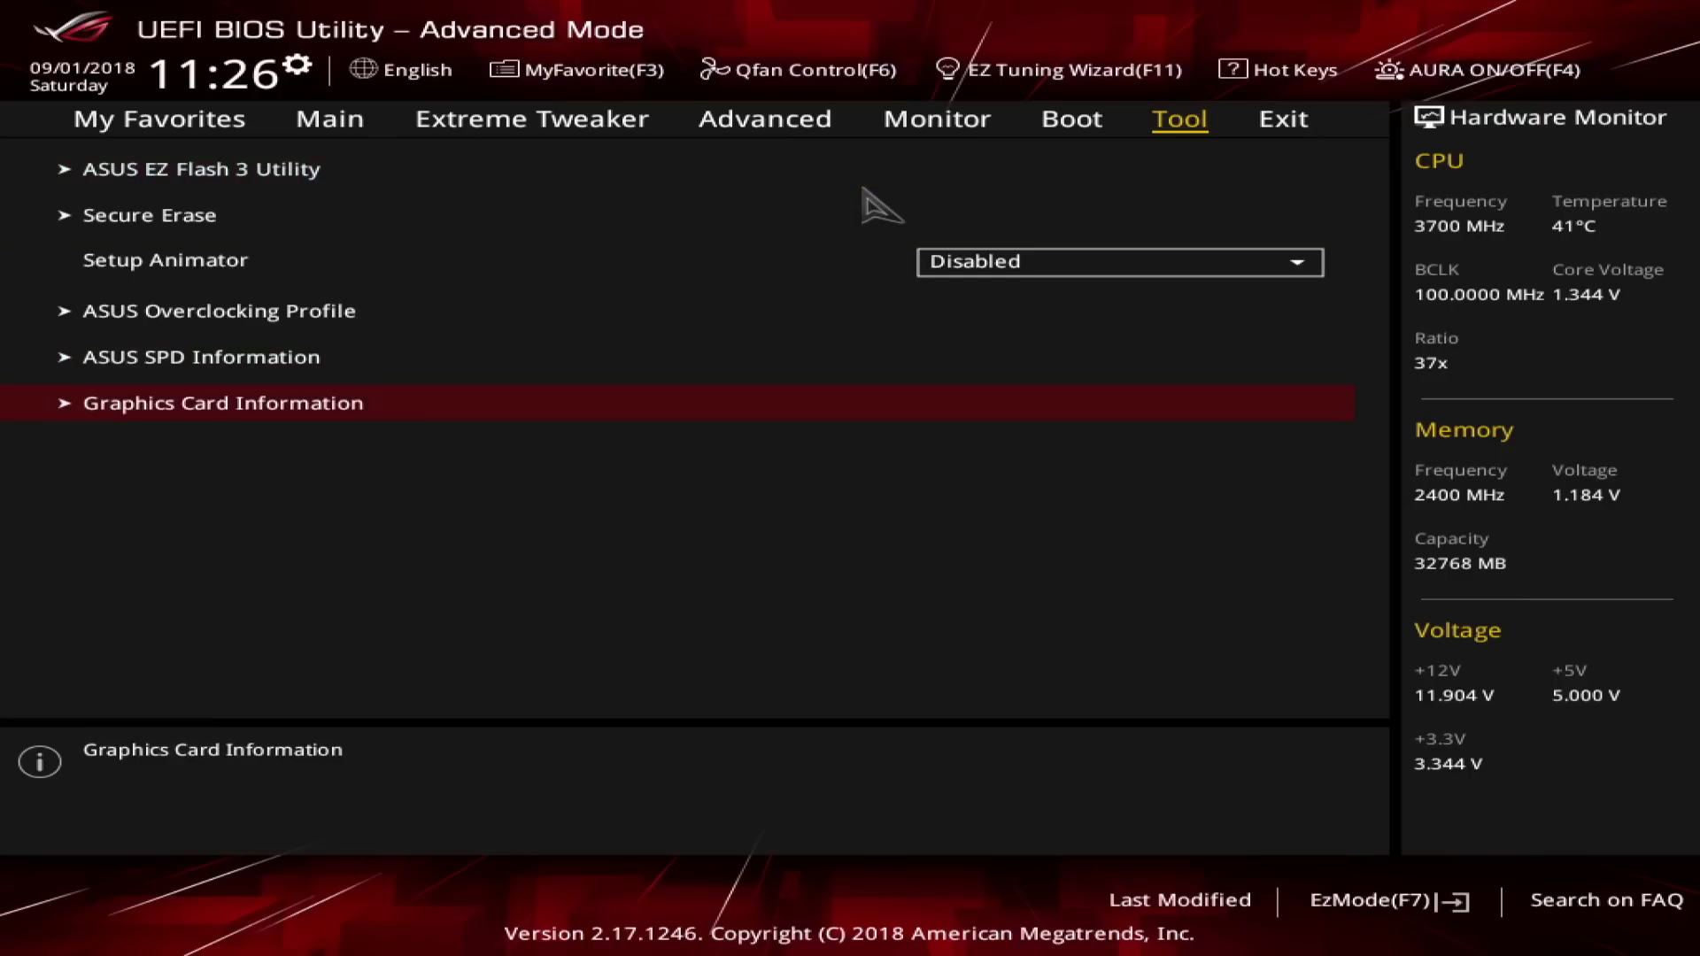
pyautogui.press('Up')
pyautogui.press('Up')
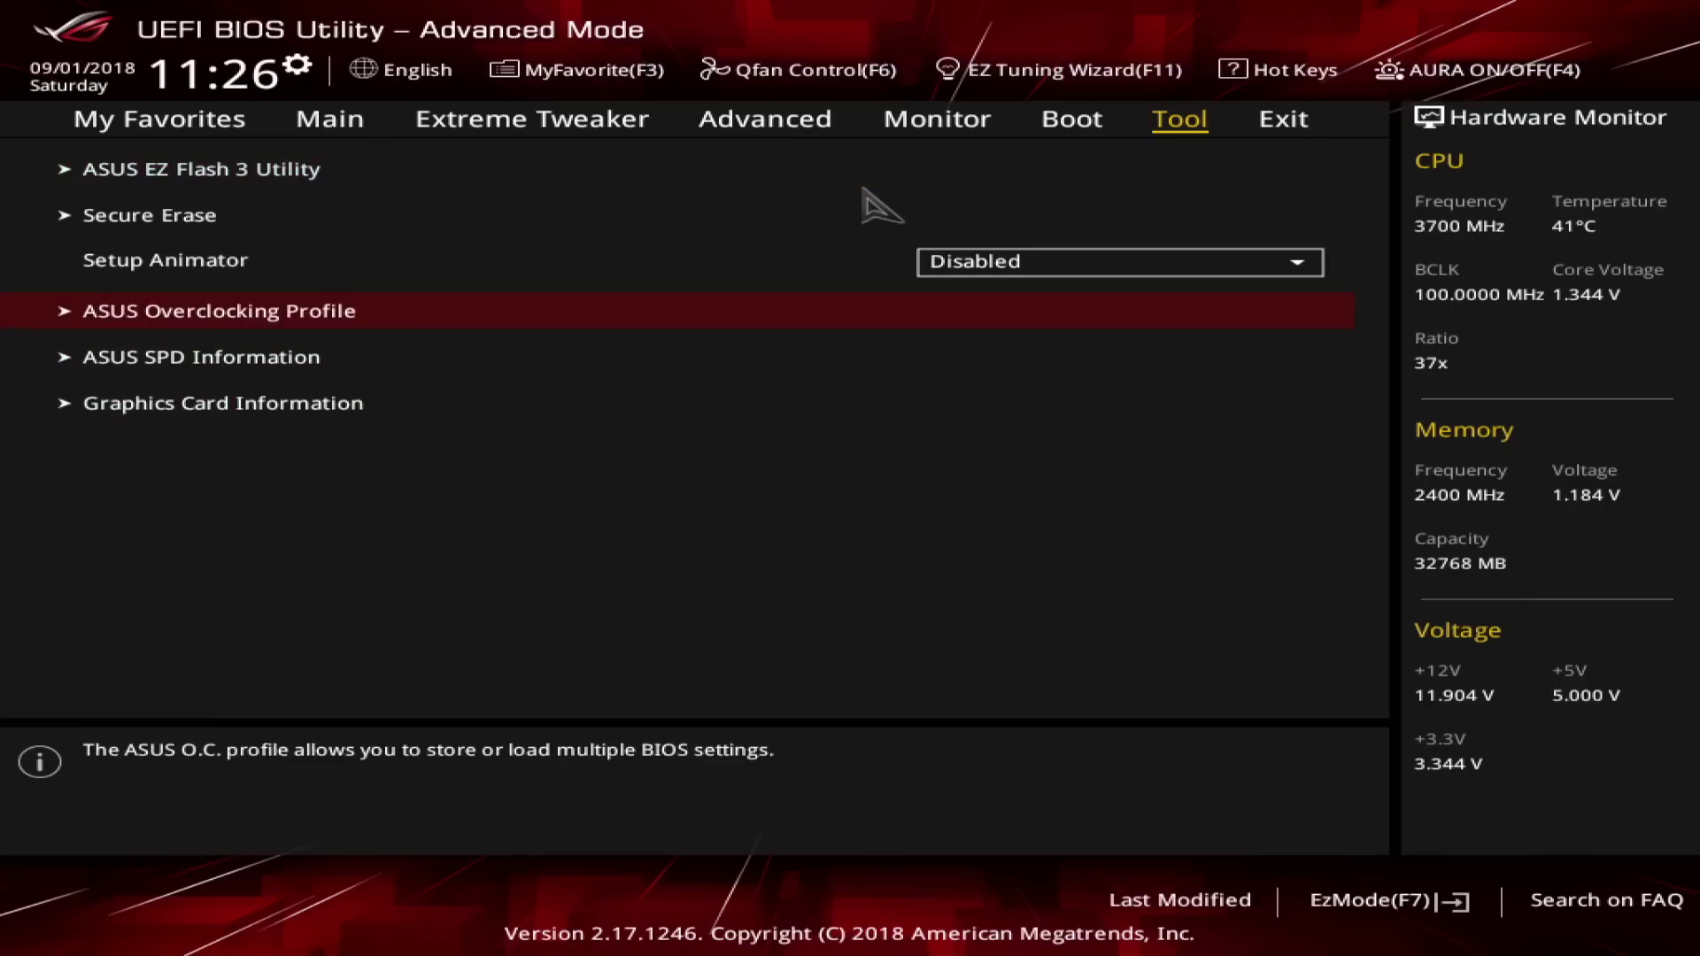
pyautogui.press('Return')
pyautogui.press('Down')
pyautogui.press('Down')
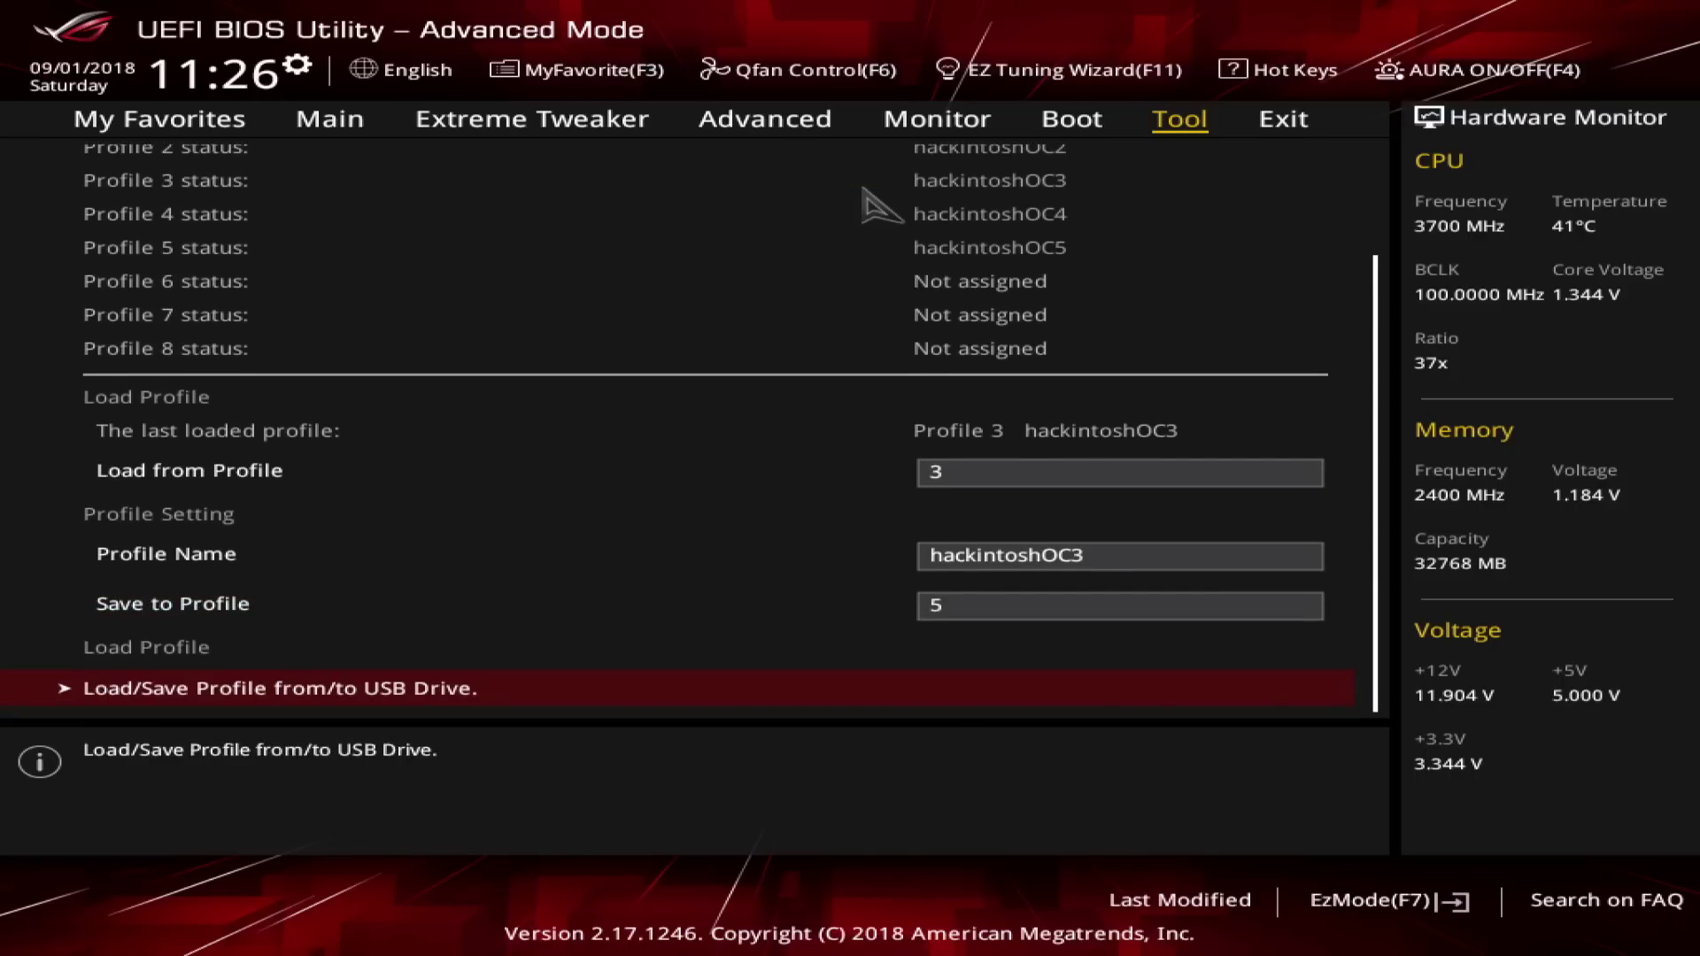
pyautogui.press('Return')
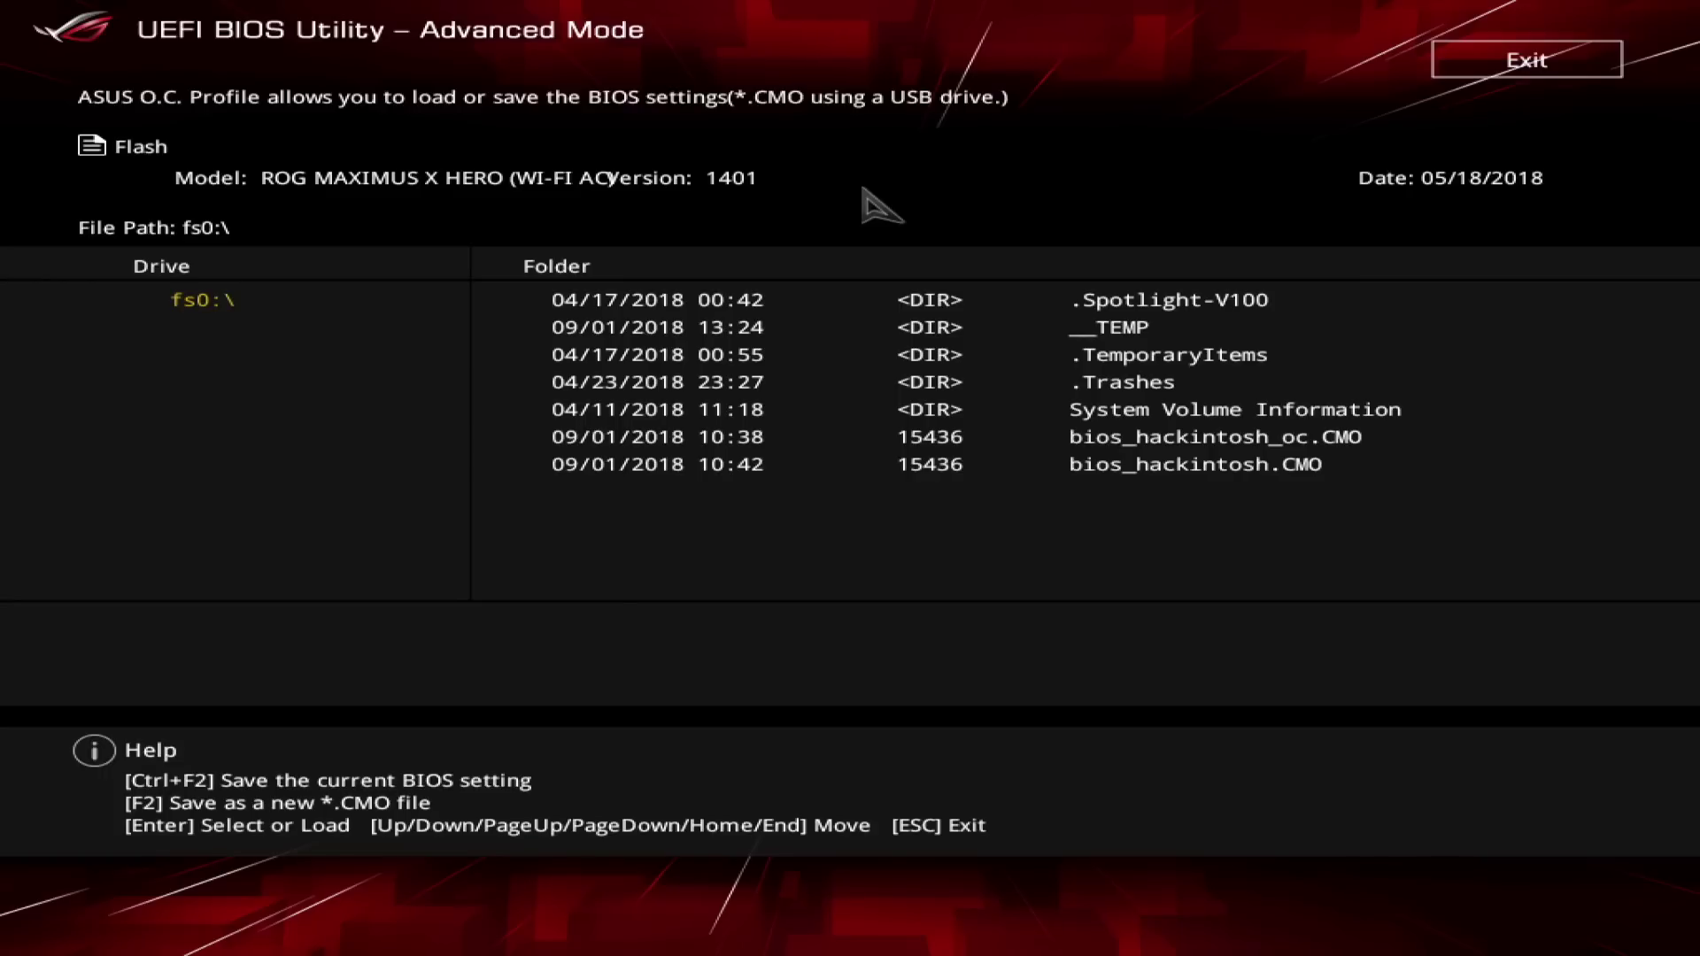
# Browse the bios_hackintosh_oc.CMO and bios_hackintosh.CMO files, then leave the O.C. Profile screen.
pyautogui.press('Right')
pyautogui.press('Down')
pyautogui.press('Down')
pyautogui.press('Down')
pyautogui.press('Down')
pyautogui.press('Down')
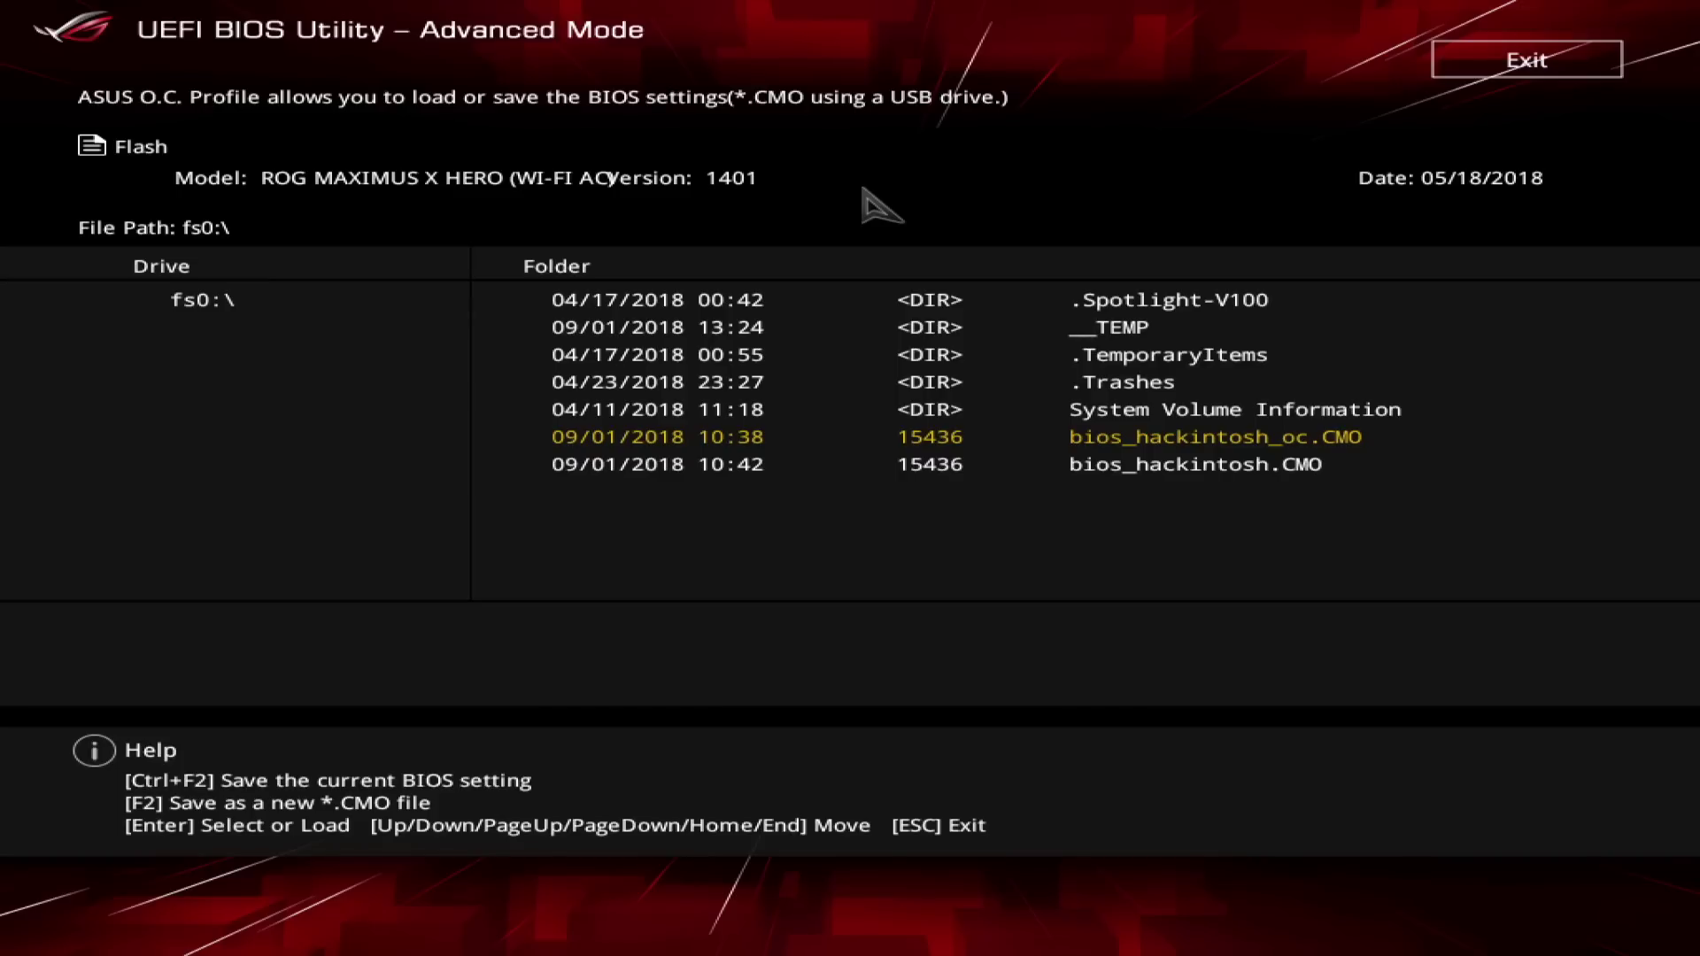
pyautogui.press('Down')
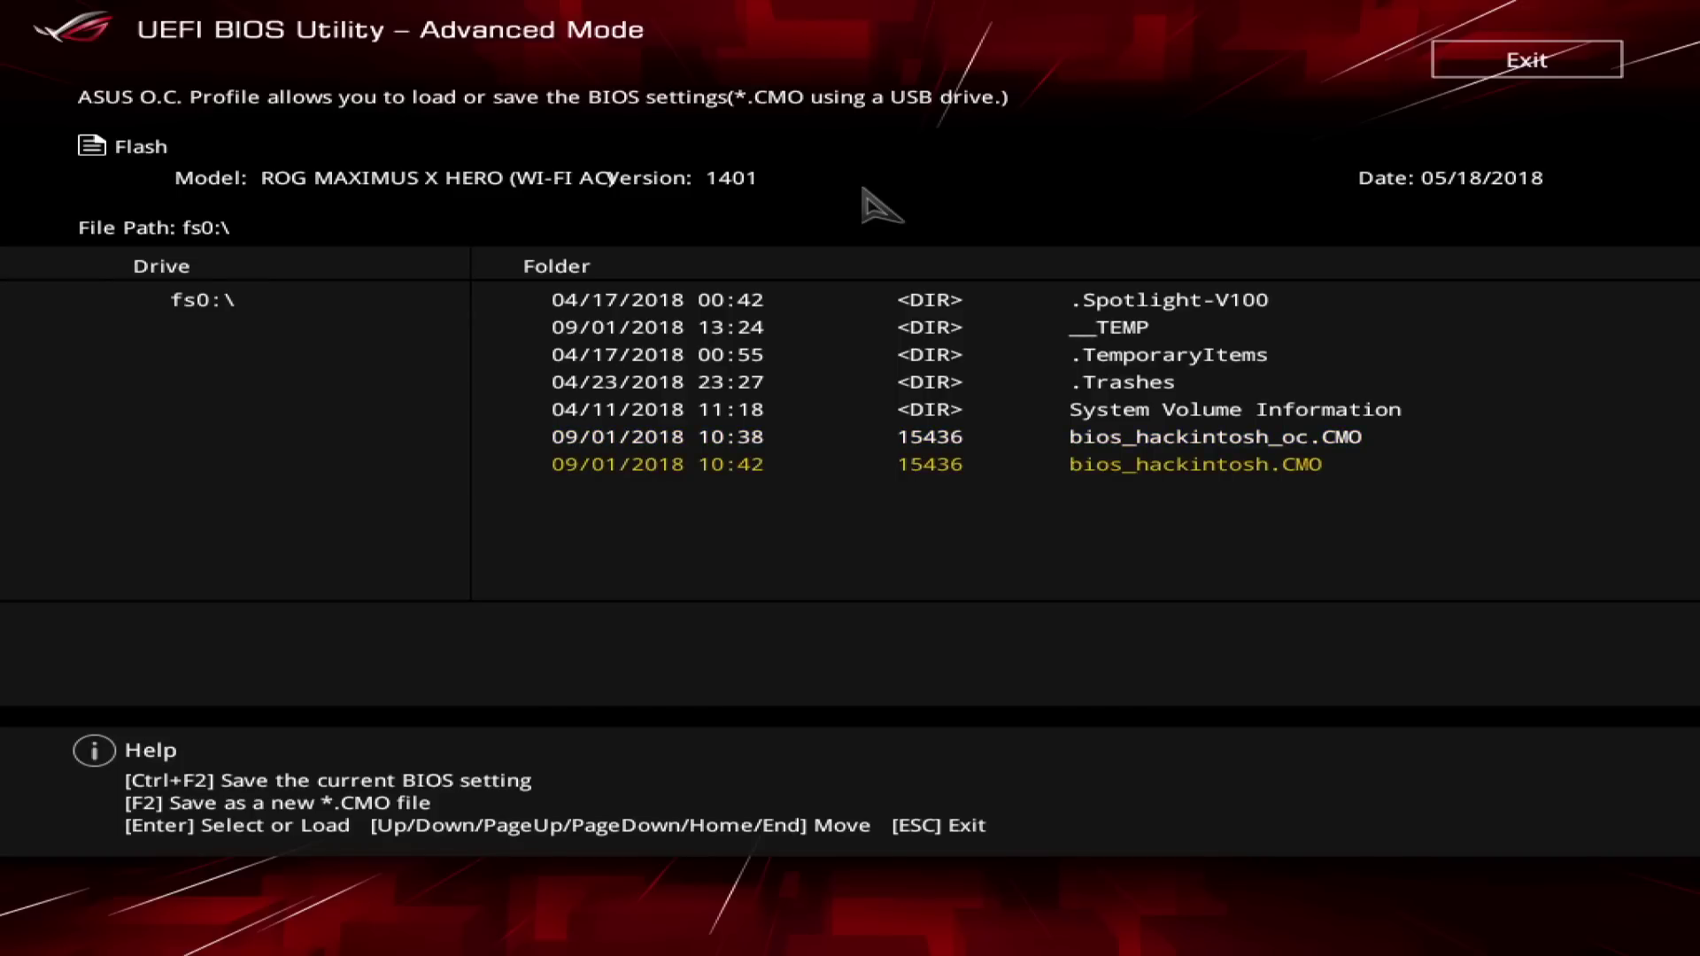
pyautogui.press('Up')
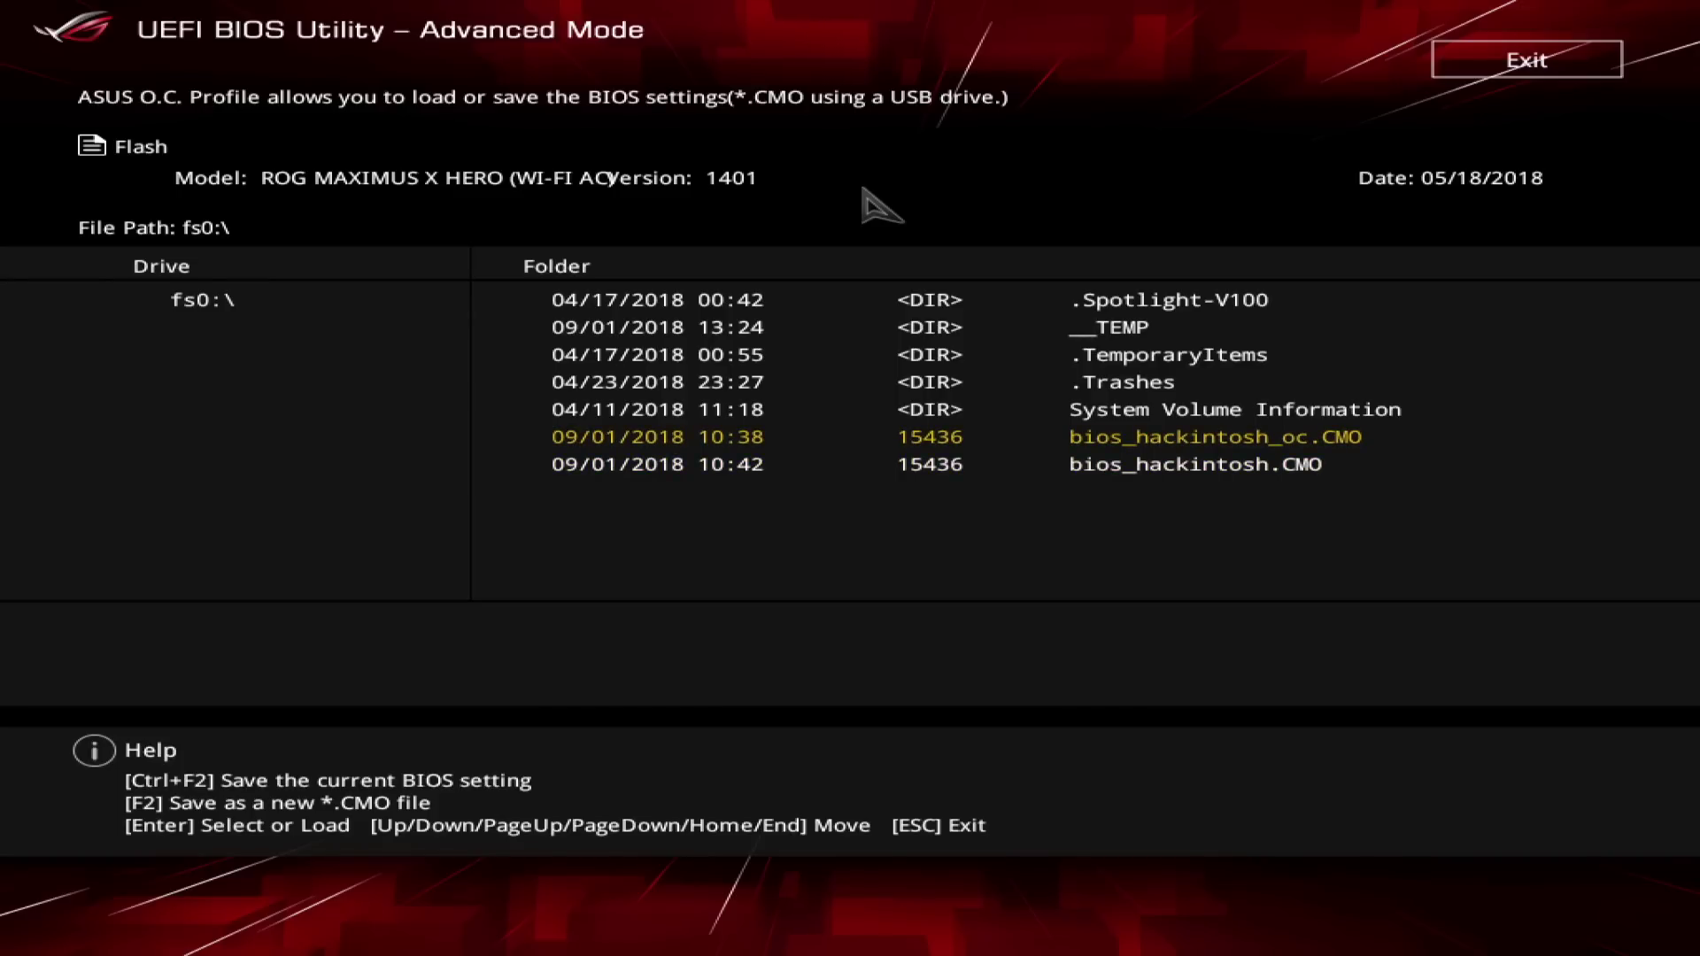
pyautogui.press('Down')
pyautogui.press('Escape')
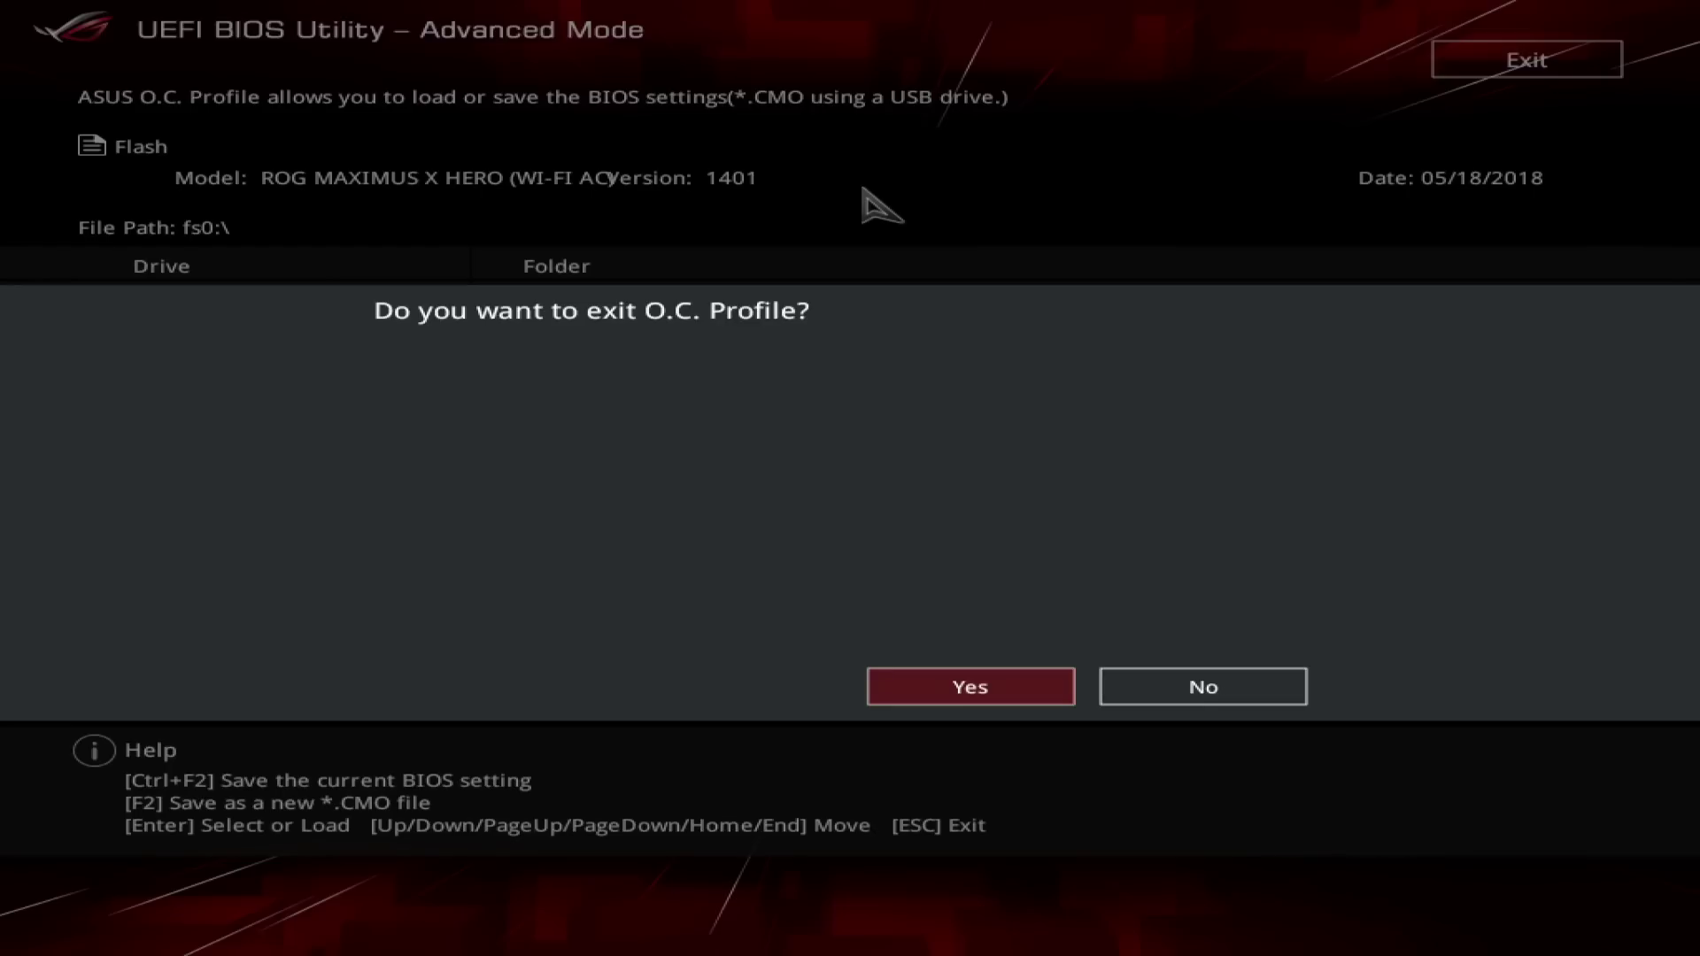
pyautogui.press('Return')
# Review Extreme Tweaker's core ratio limits, then open CPU Configuration on the Advanced page.
pyautogui.press('Left')
pyautogui.press('Left')
pyautogui.press('Left')
pyautogui.press('Left')
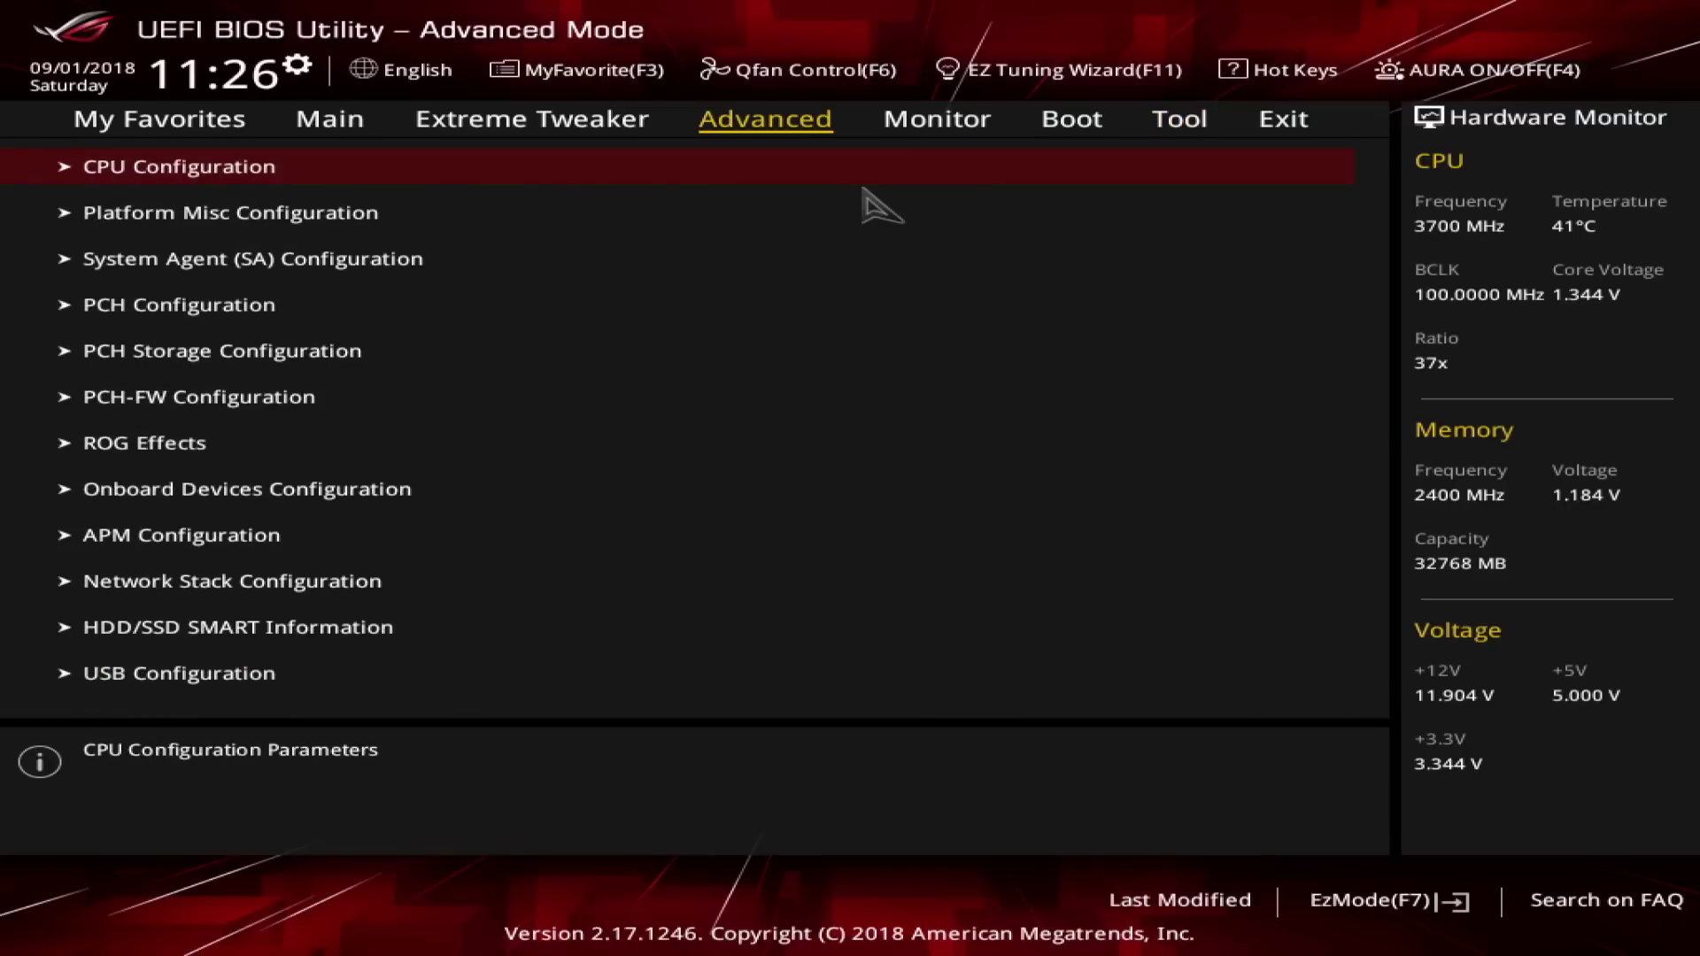
pyautogui.press('Down')
pyautogui.press('Down')
pyautogui.press('Down')
pyautogui.press('Down')
pyautogui.press('Down')
pyautogui.press('Down')
pyautogui.press('Down')
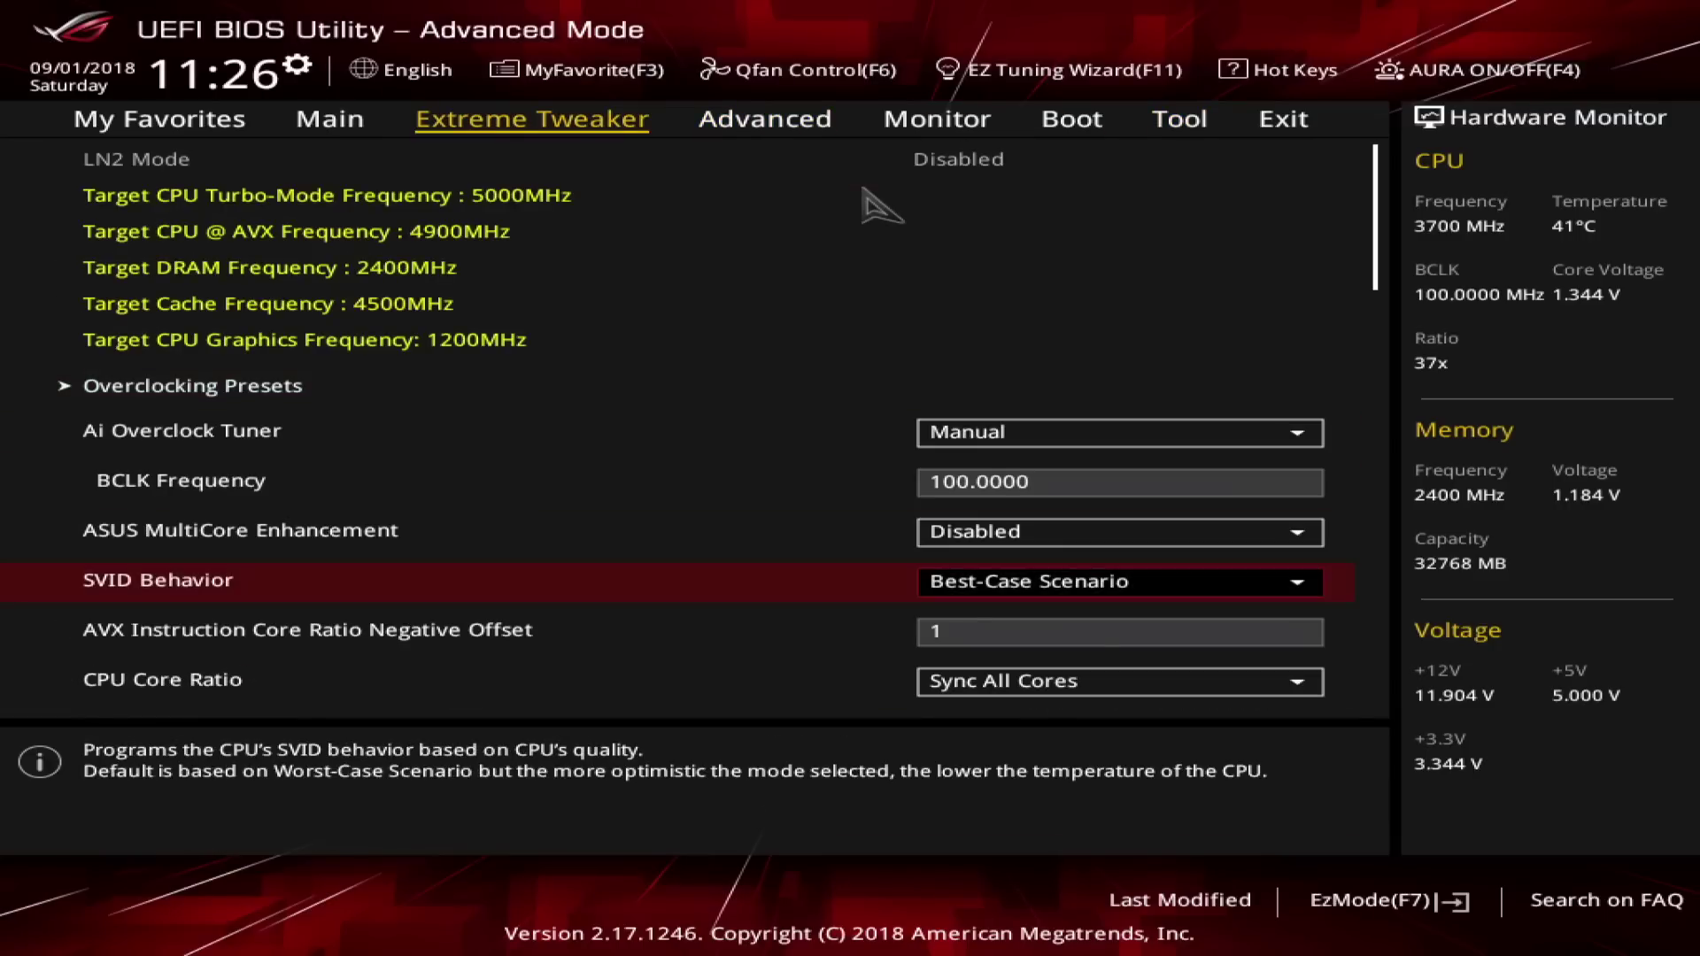
pyautogui.press('Down')
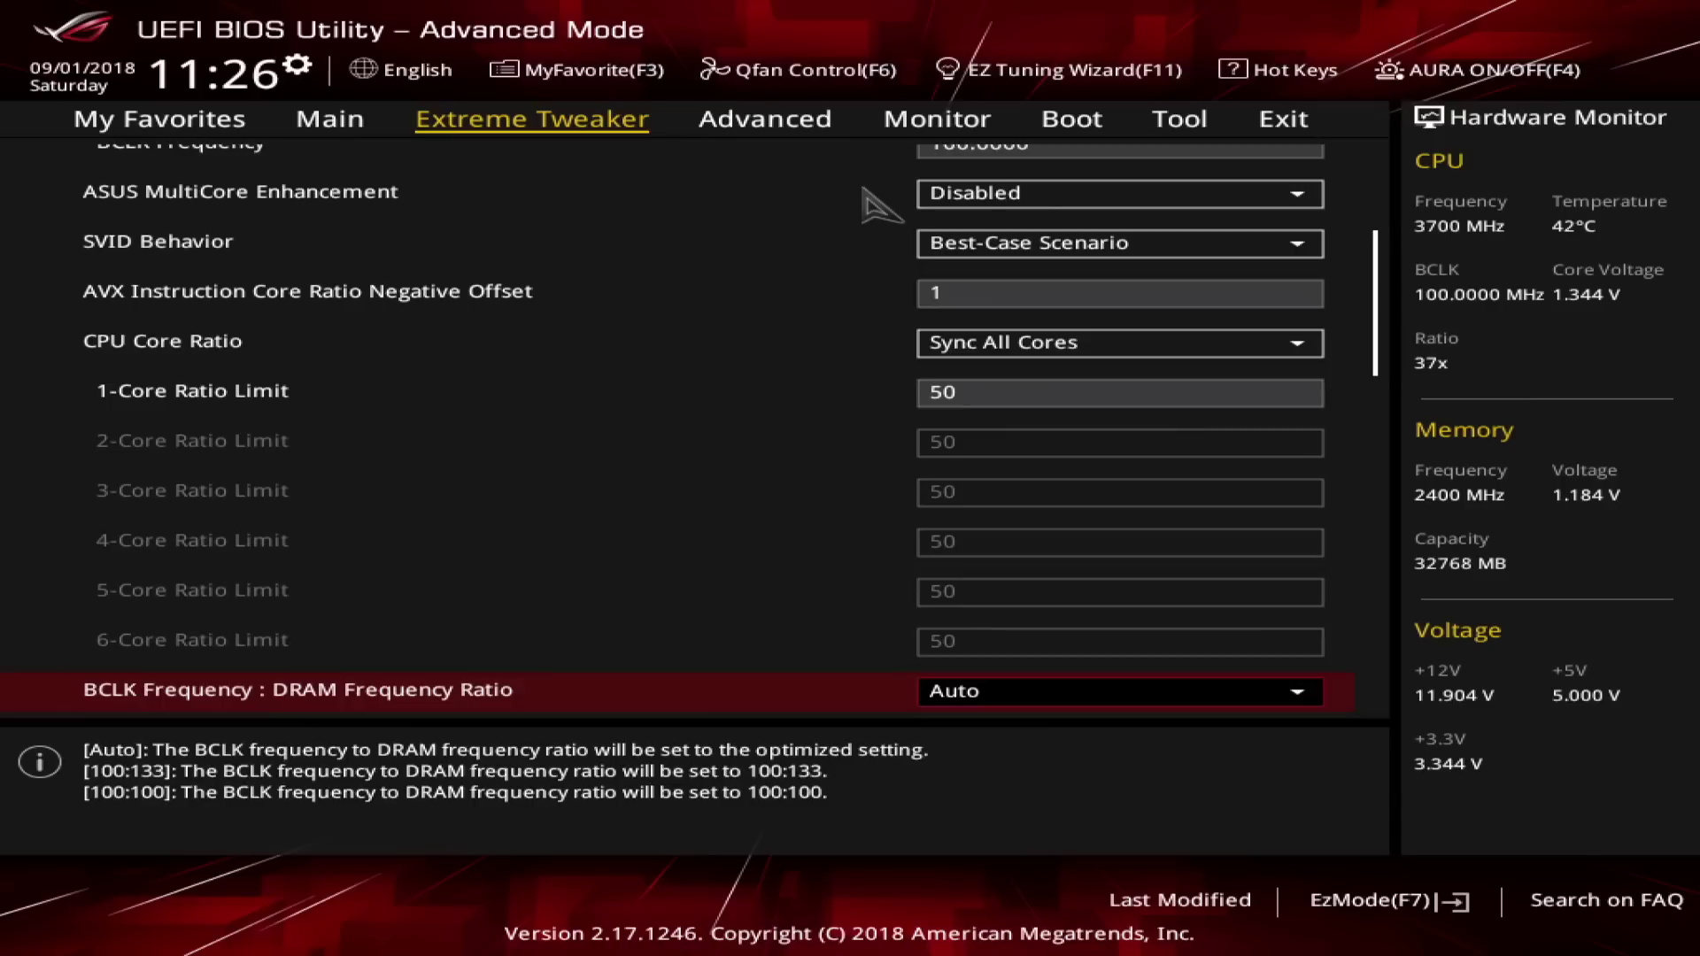
pyautogui.press('Up')
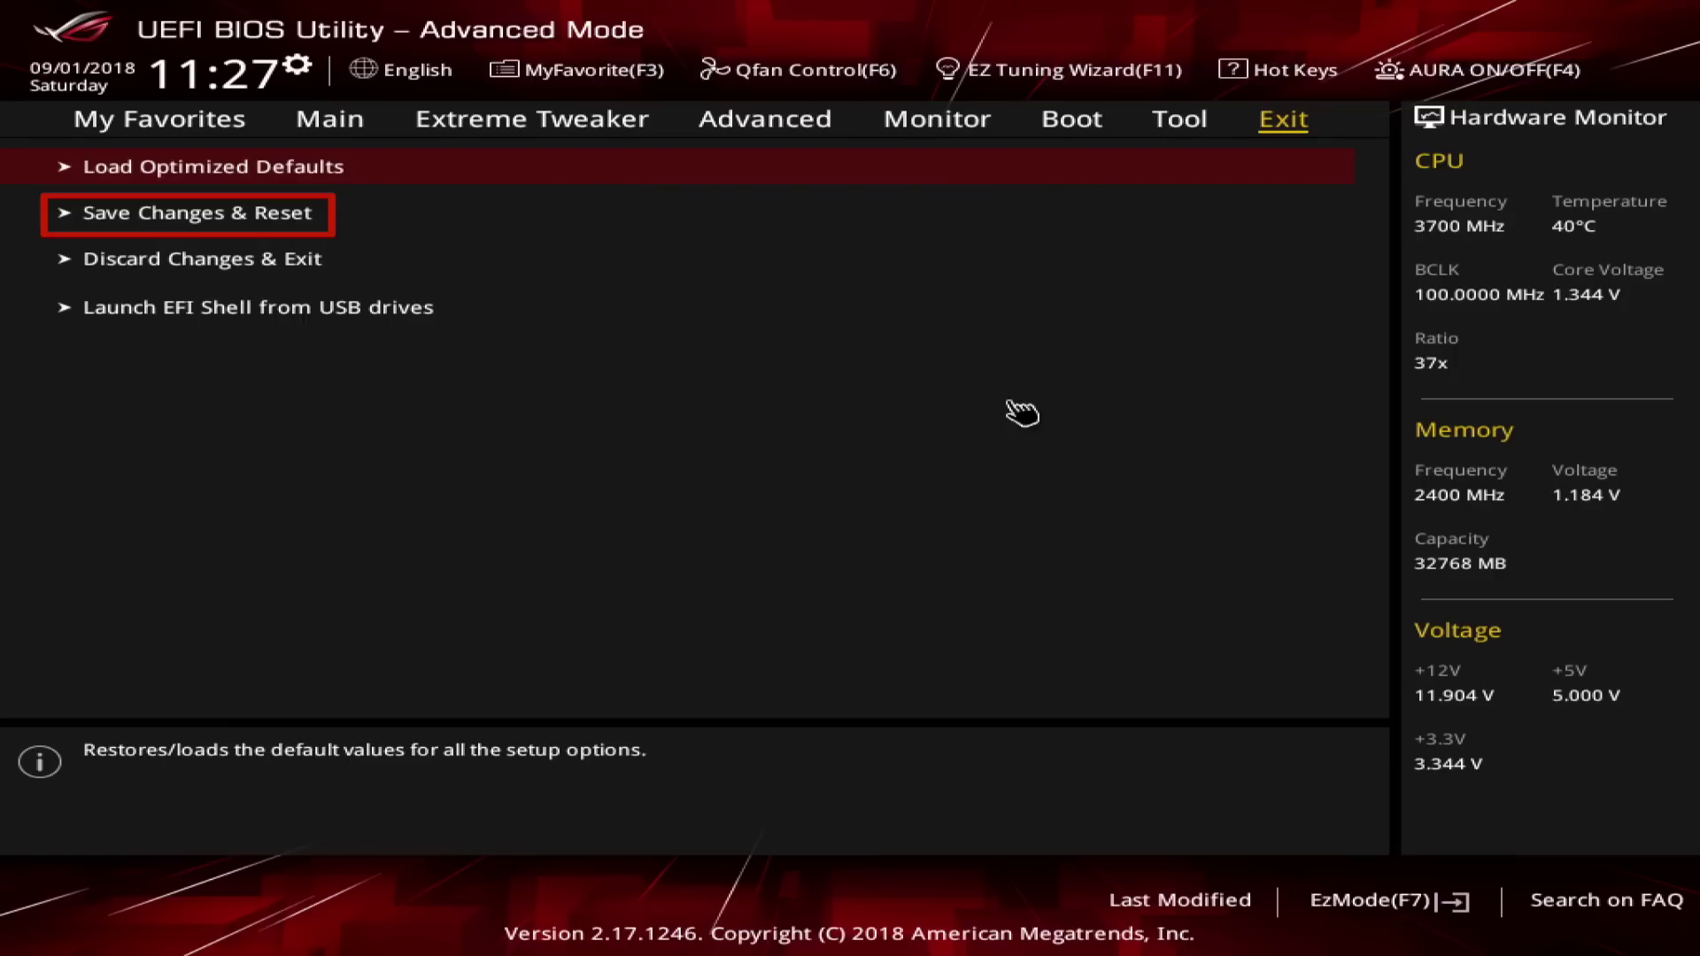
pyautogui.press('Left')
pyautogui.press('Left')
pyautogui.press('Left')
pyautogui.press('Left')
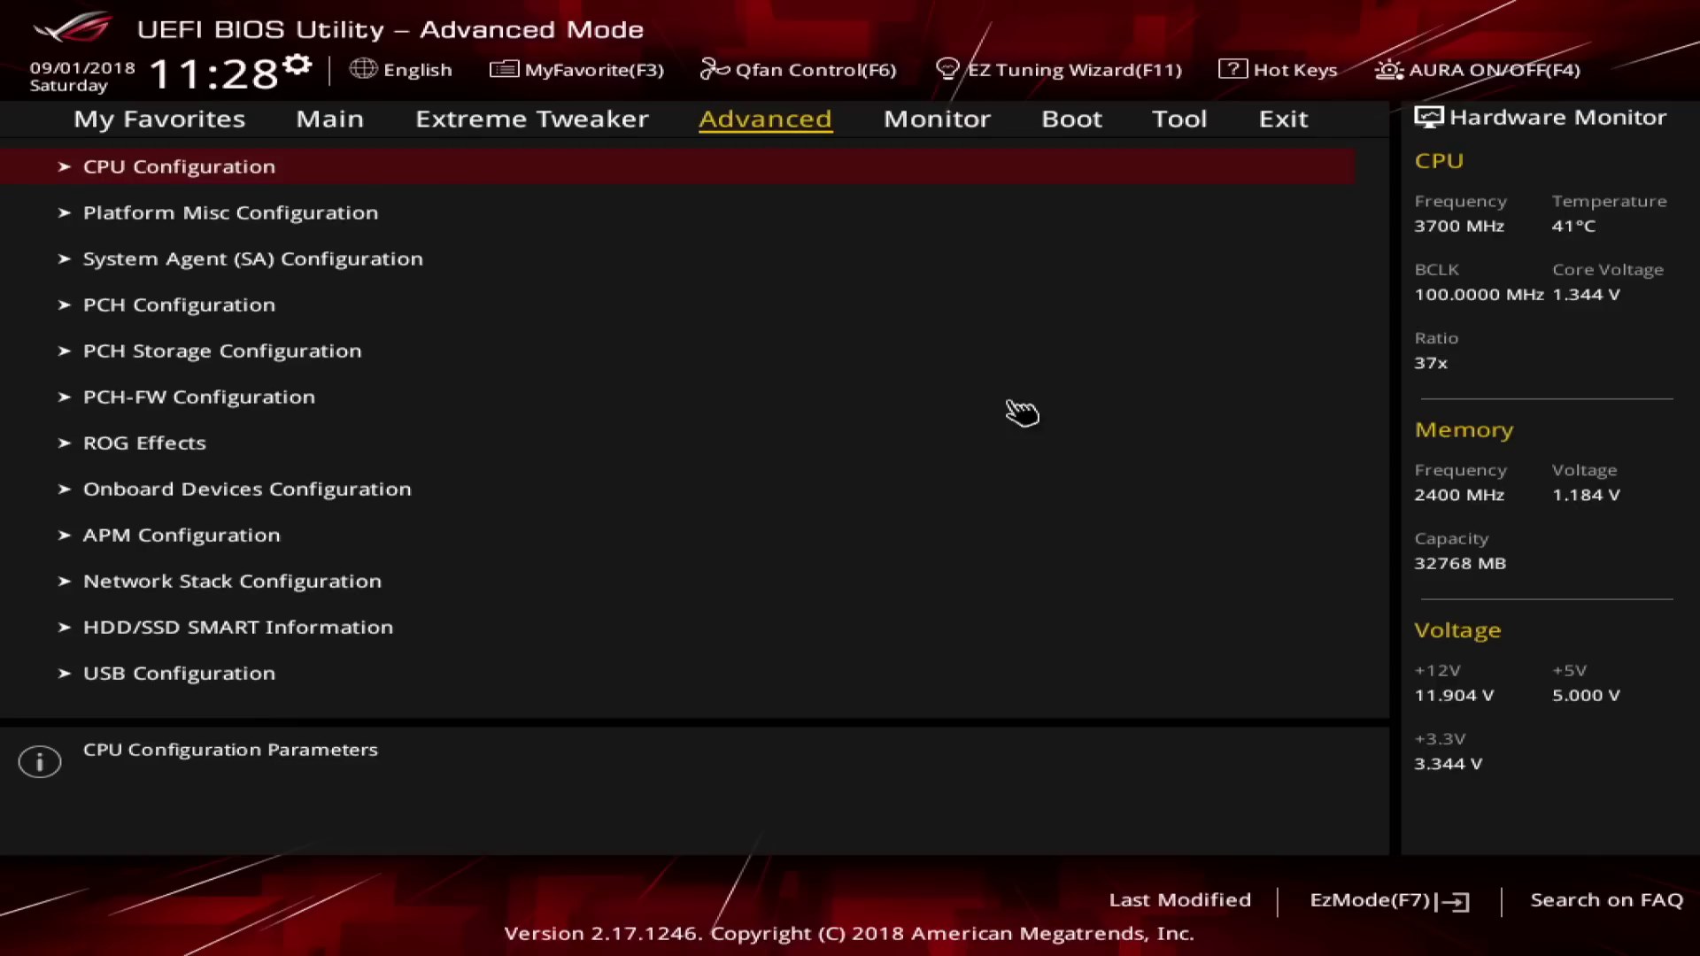
pyautogui.press('Return')
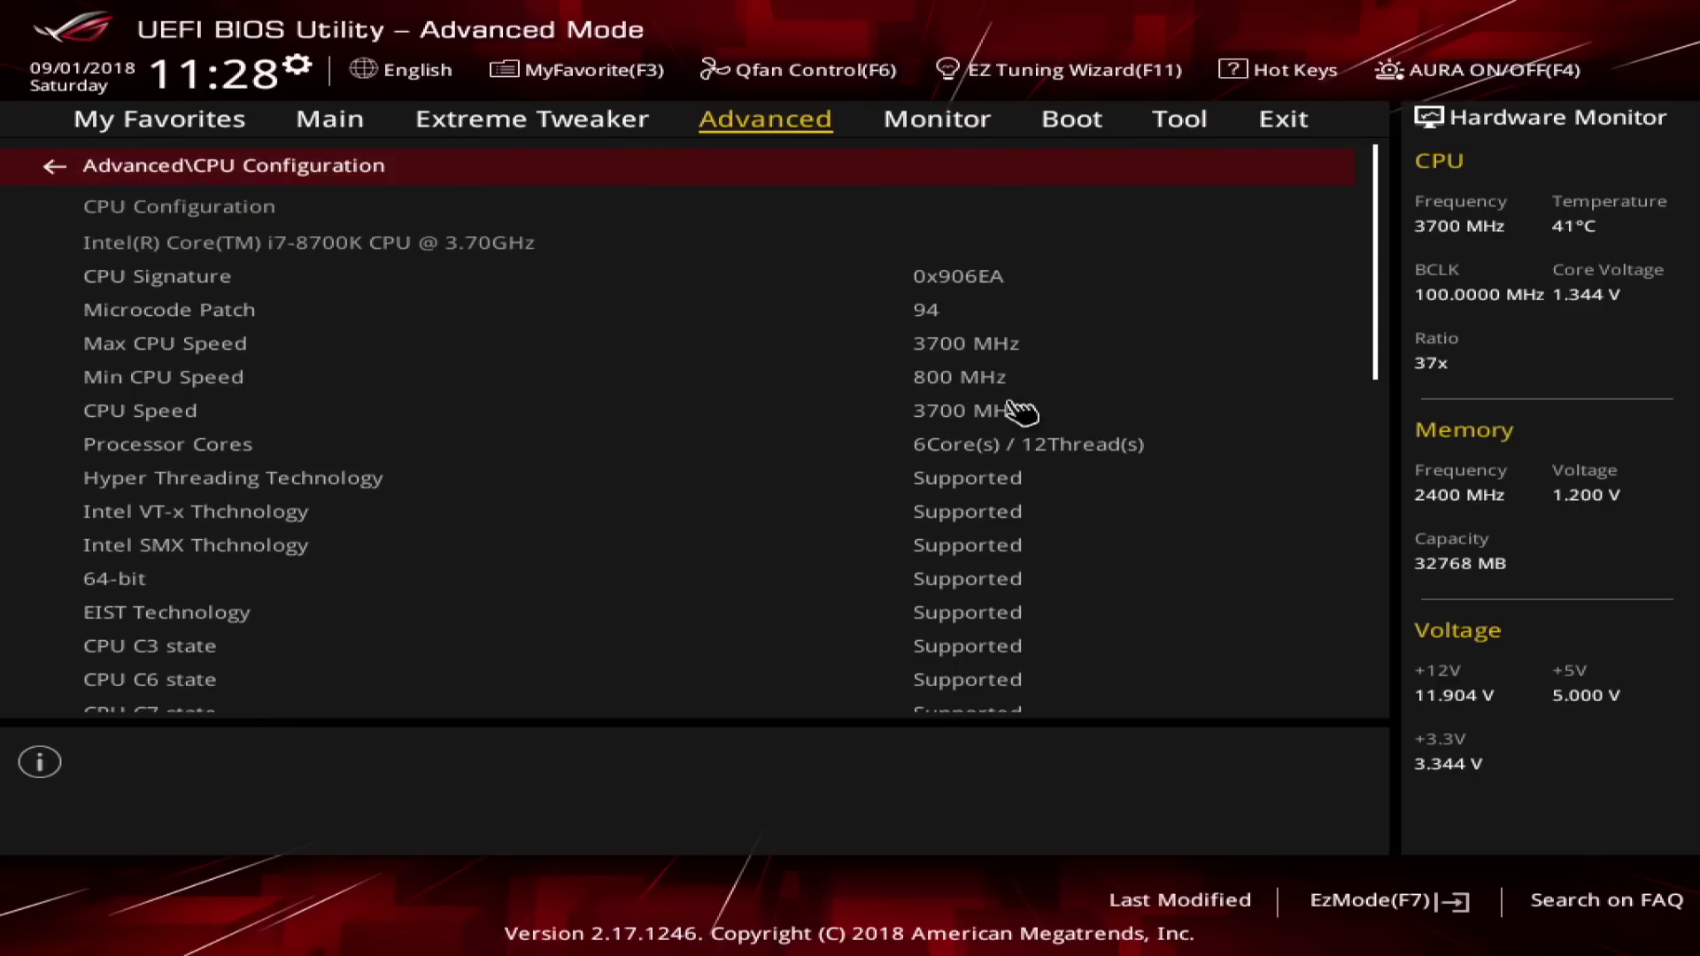
# Check that Intel Virtualization Technology is Disabled in CPU Configuration.
pyautogui.press('Down')
pyautogui.press('Down')
pyautogui.press('Down')
pyautogui.press('Down')
pyautogui.press('Down')
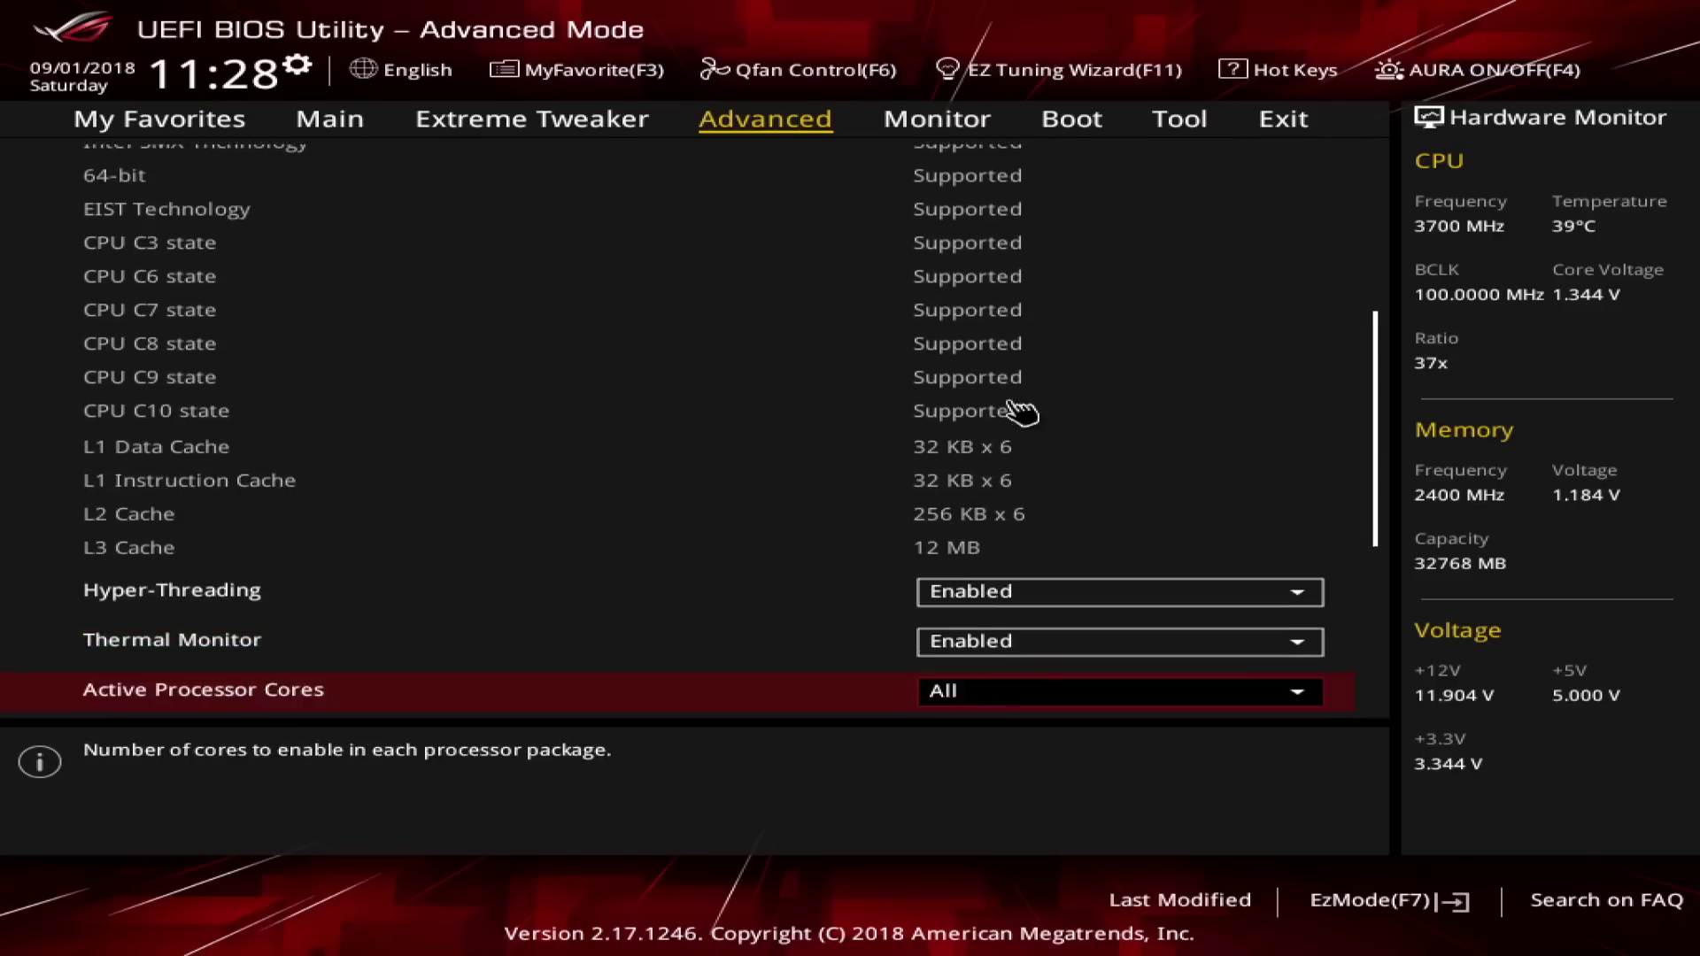
pyautogui.press('Up')
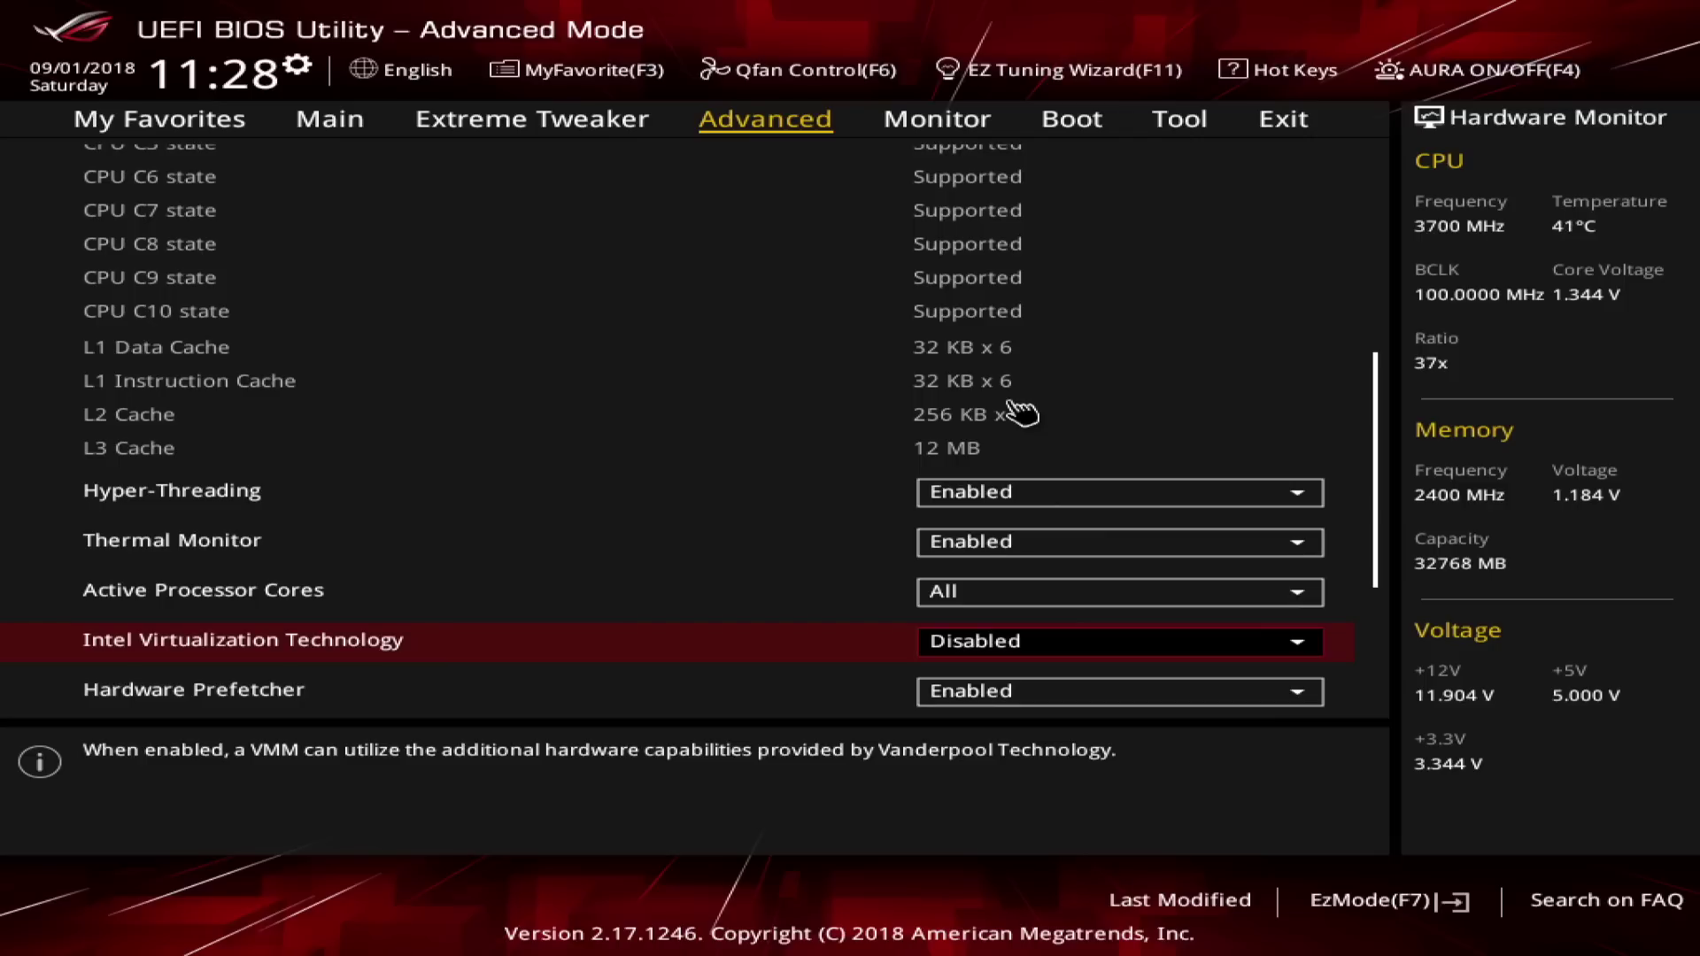
pyautogui.press('Escape')
# Confirm VT-d stays Disabled in System Agent Configuration, then open Graphics Configuration.
pyautogui.press('Down')
pyautogui.press('Down')
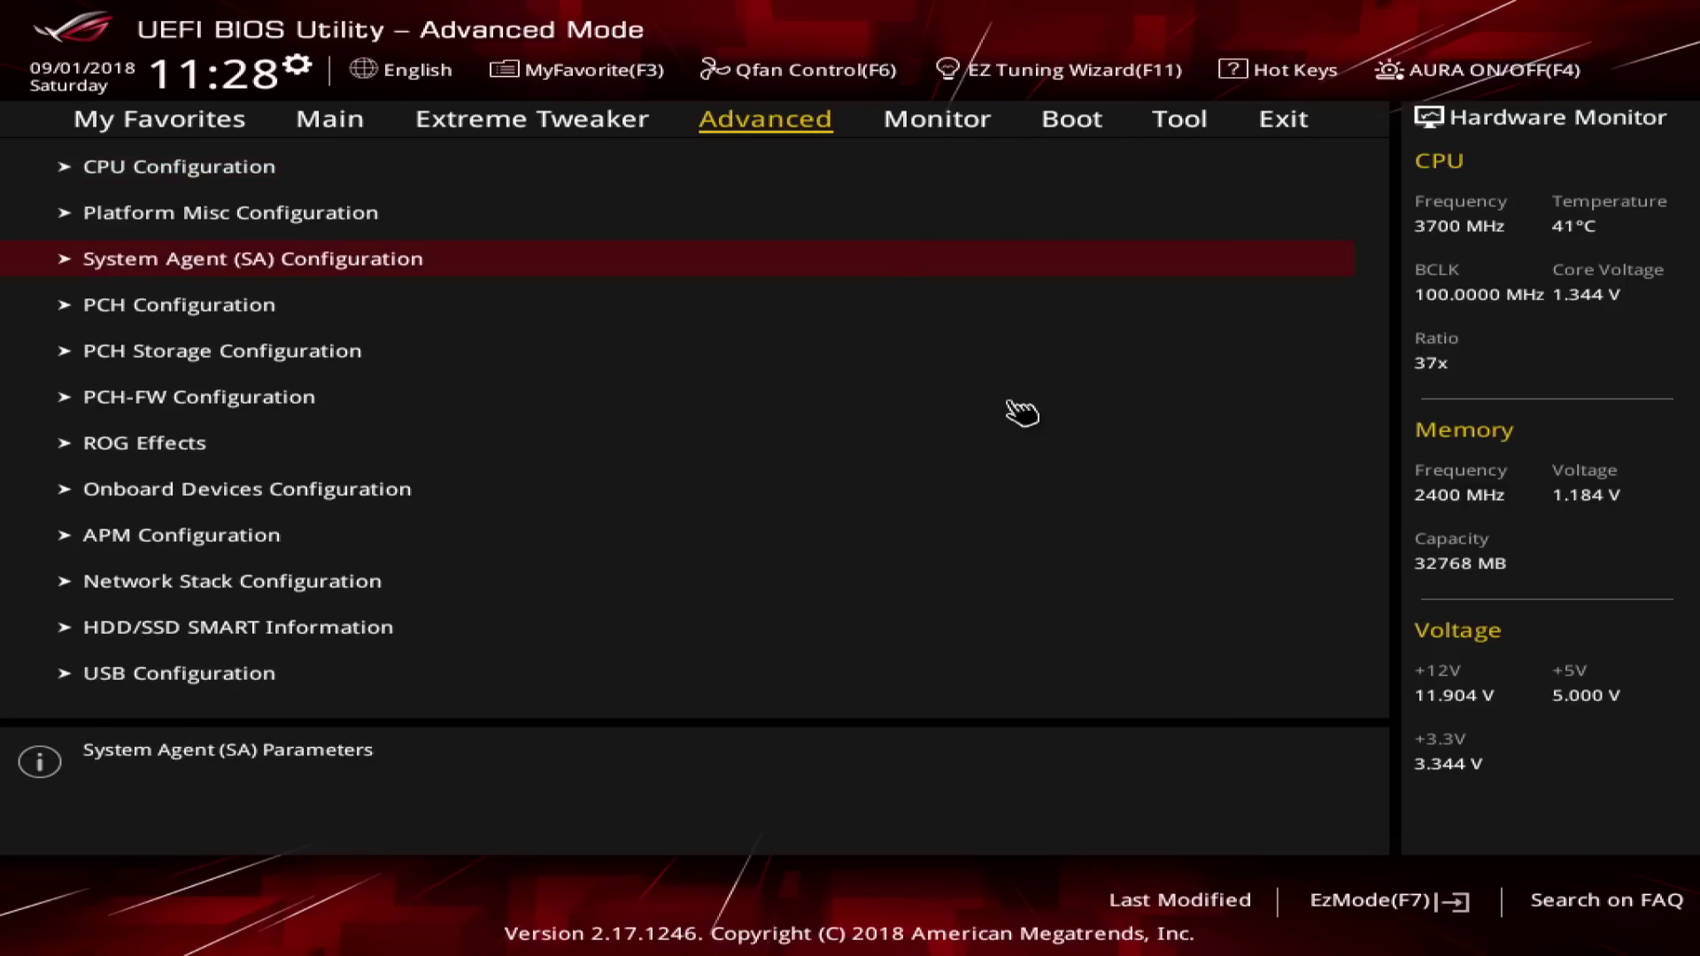
pyautogui.press('Return')
pyautogui.press('Down')
pyautogui.press('Return')
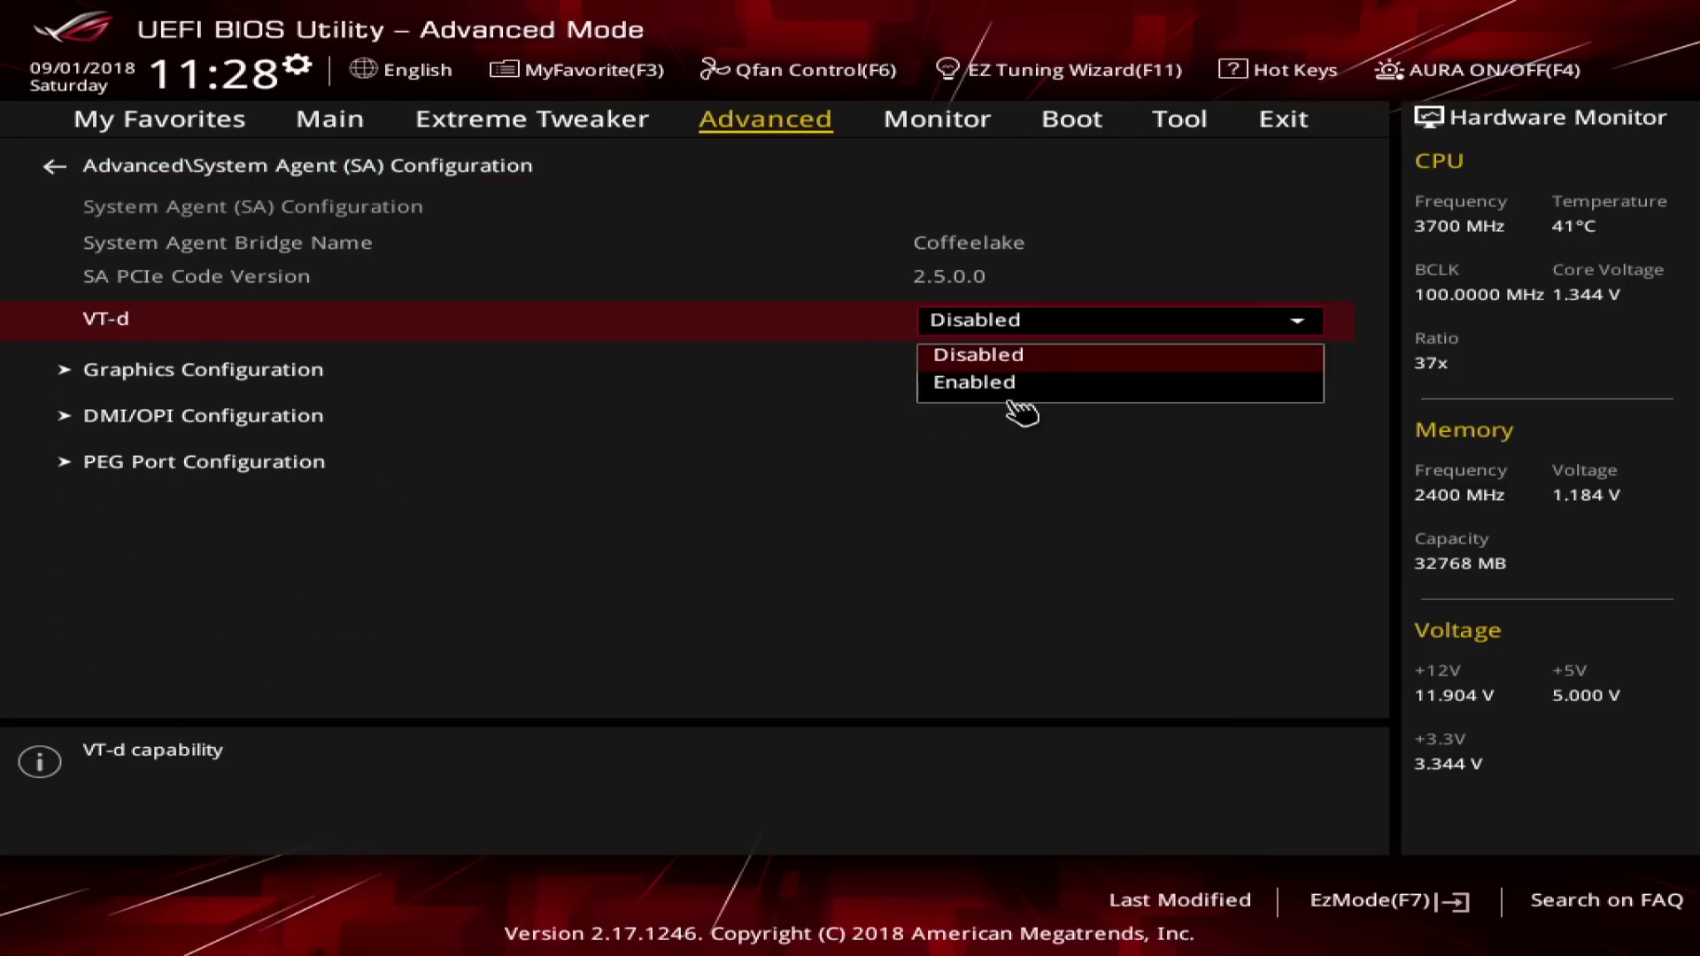
pyautogui.press('Escape')
pyautogui.press('Down')
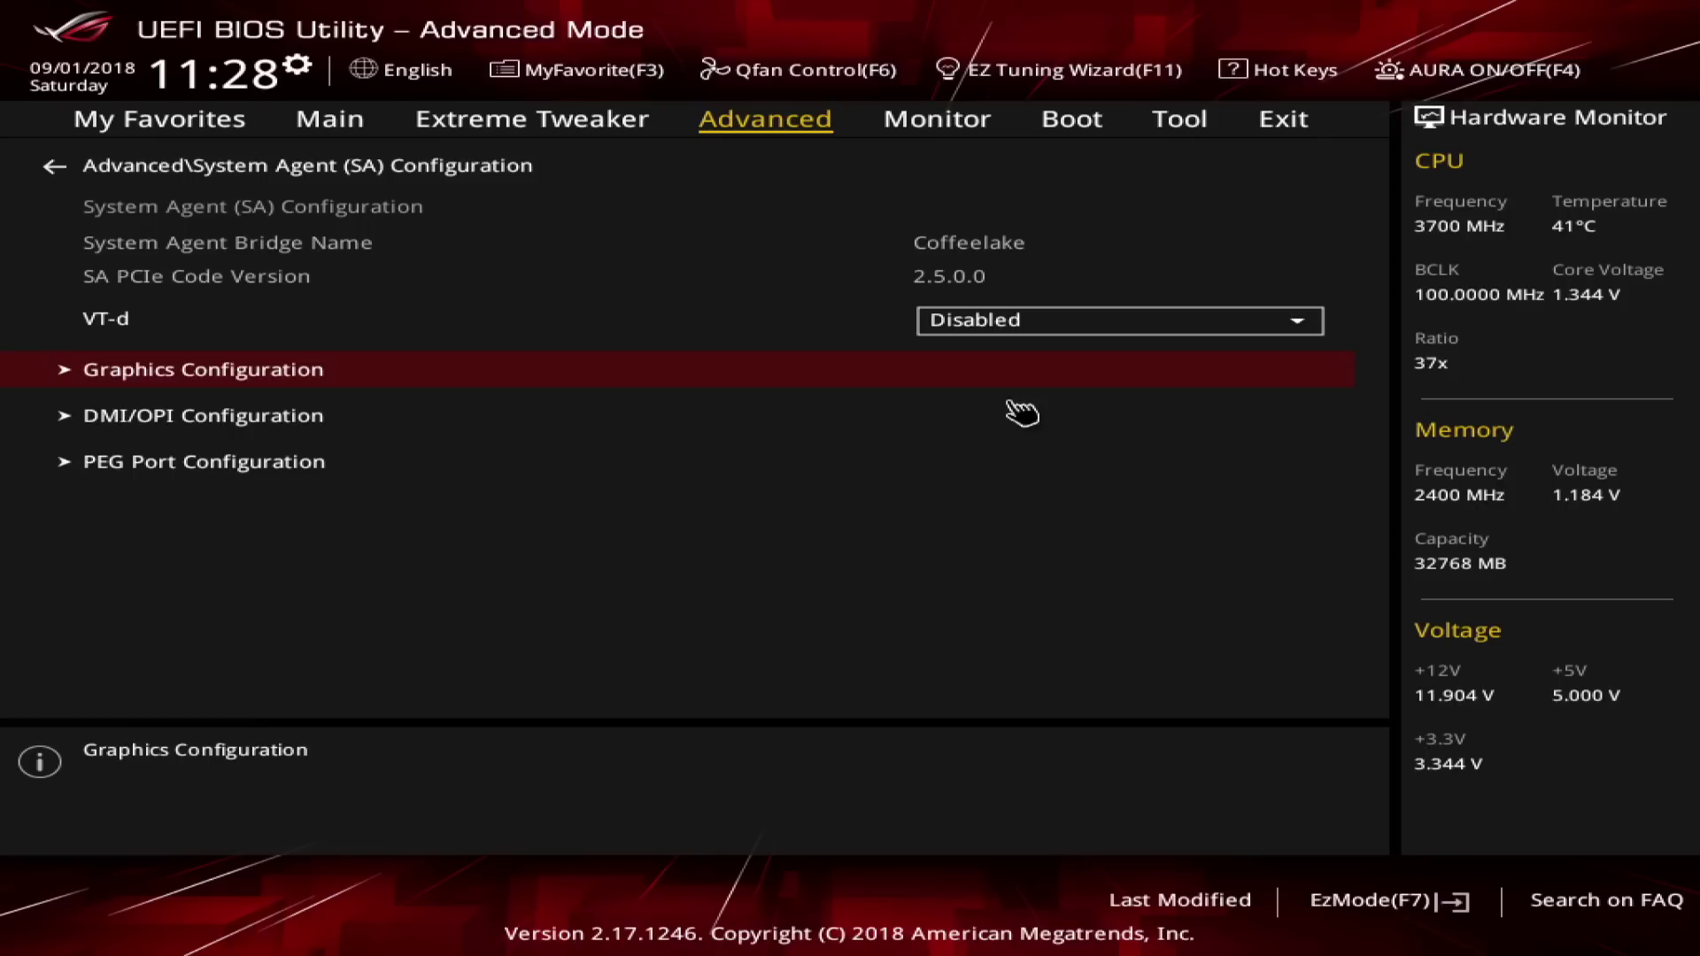
pyautogui.press('Return')
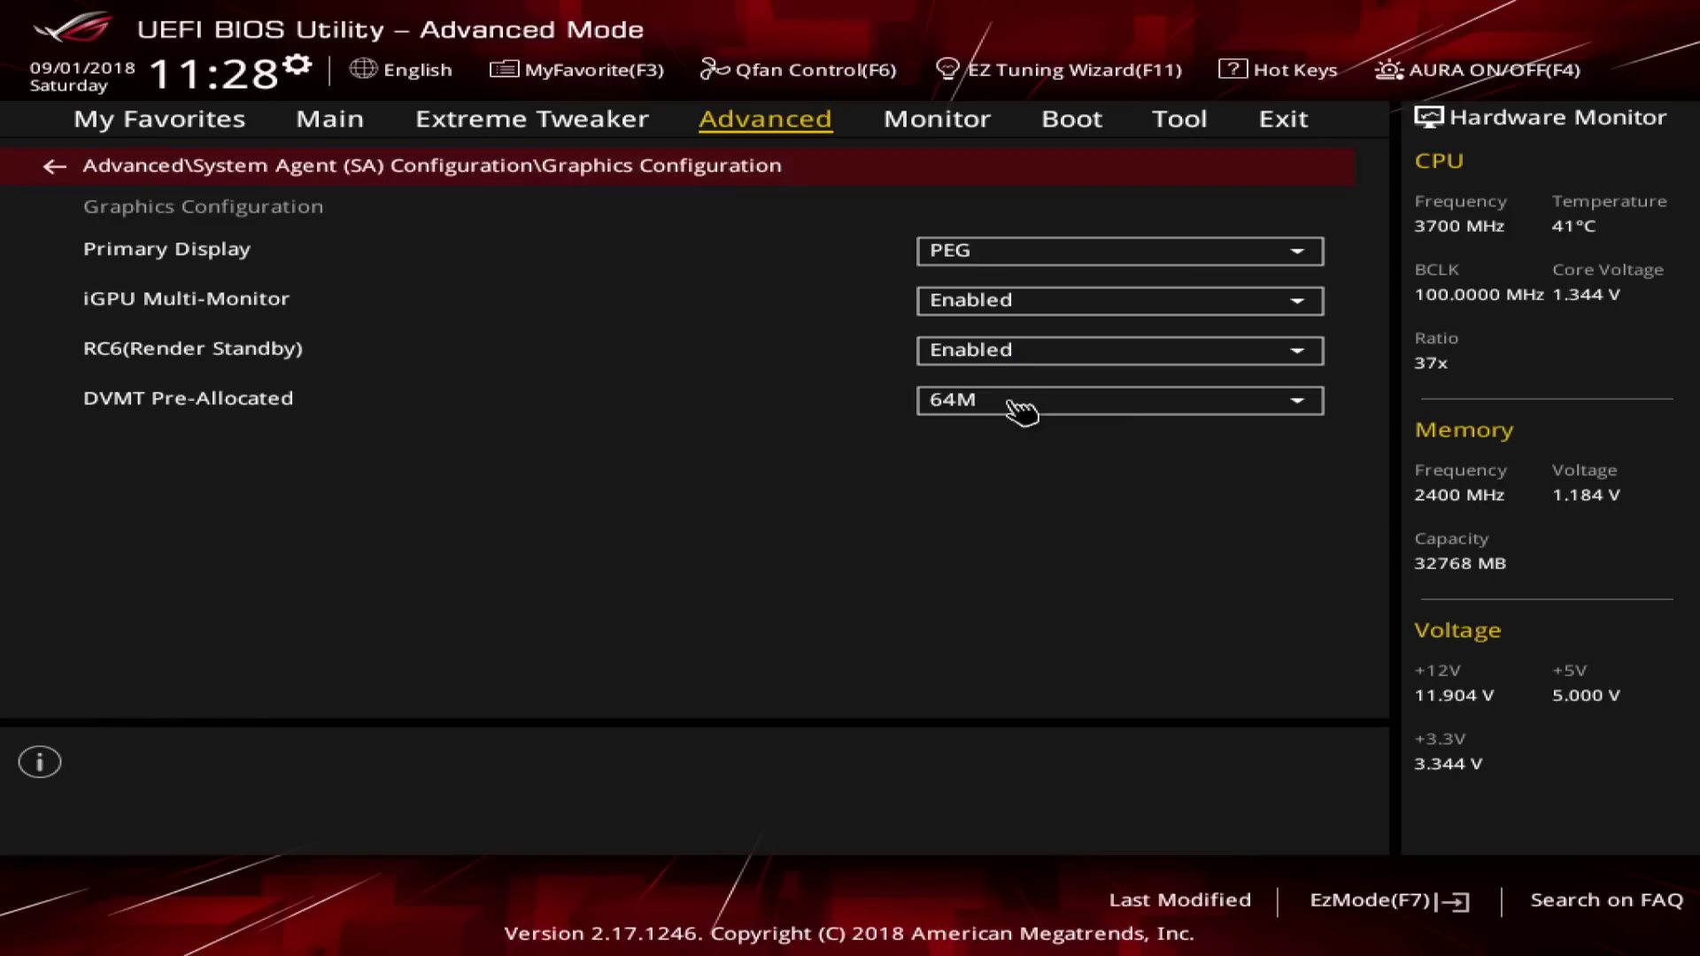
# Keep Primary Display on PEG and iGPU Multi-Monitor Enabled.
pyautogui.press('Down')
pyautogui.press('Return')
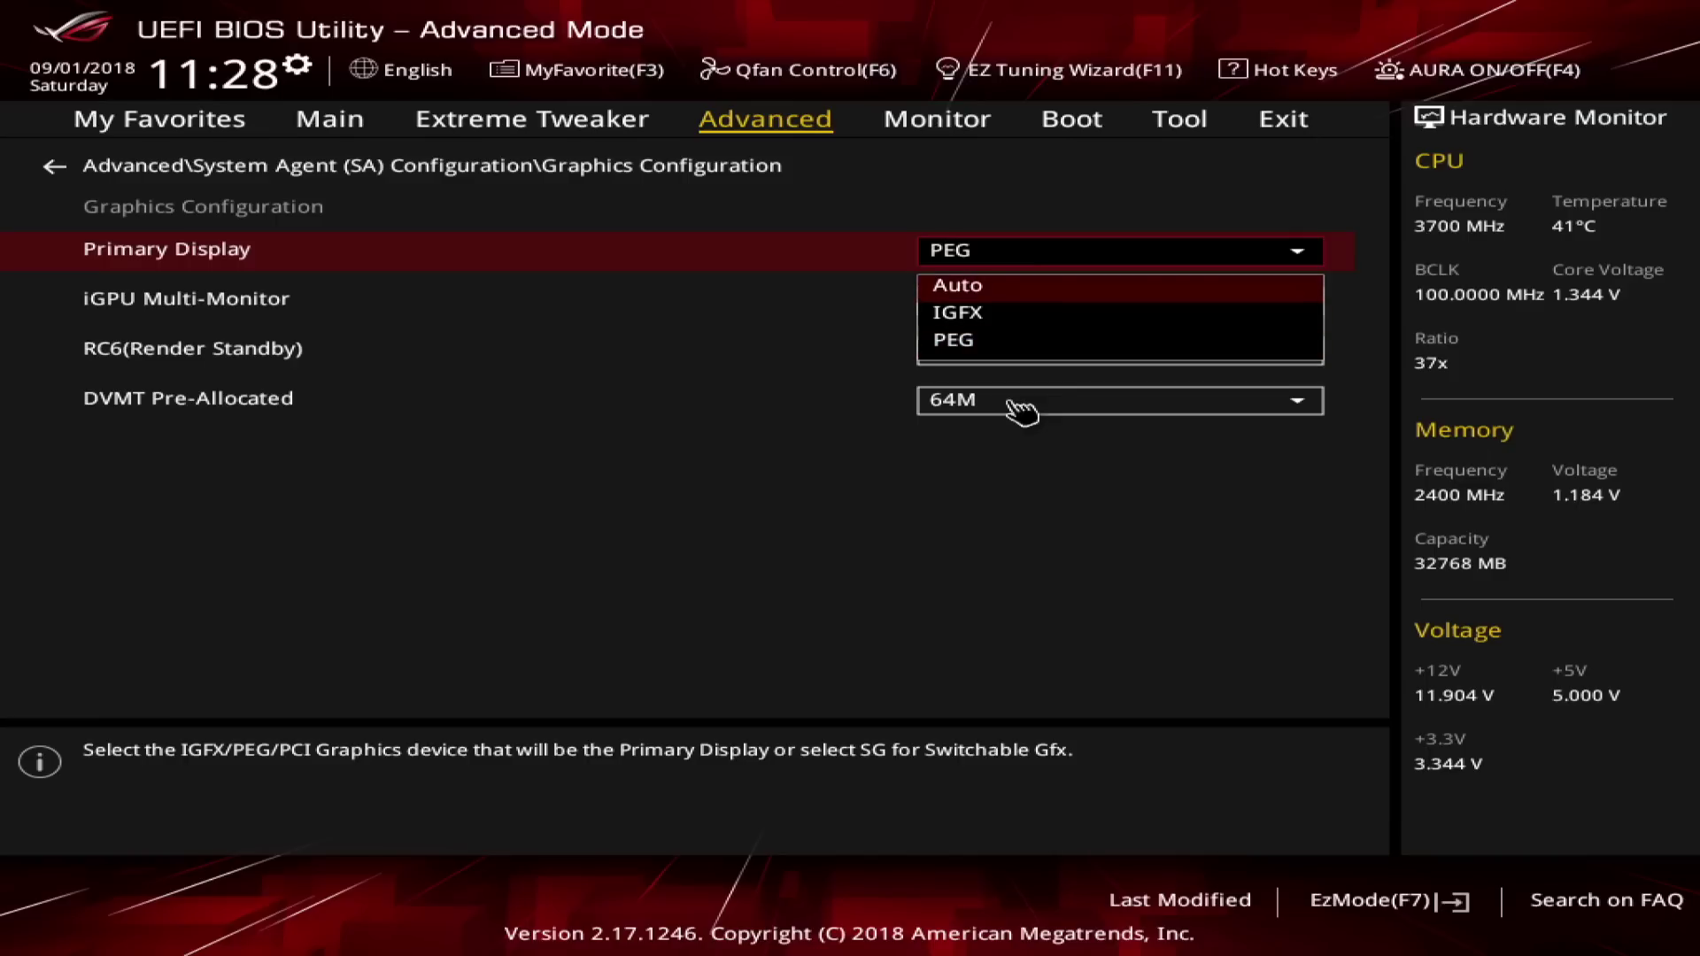
pyautogui.press('Down')
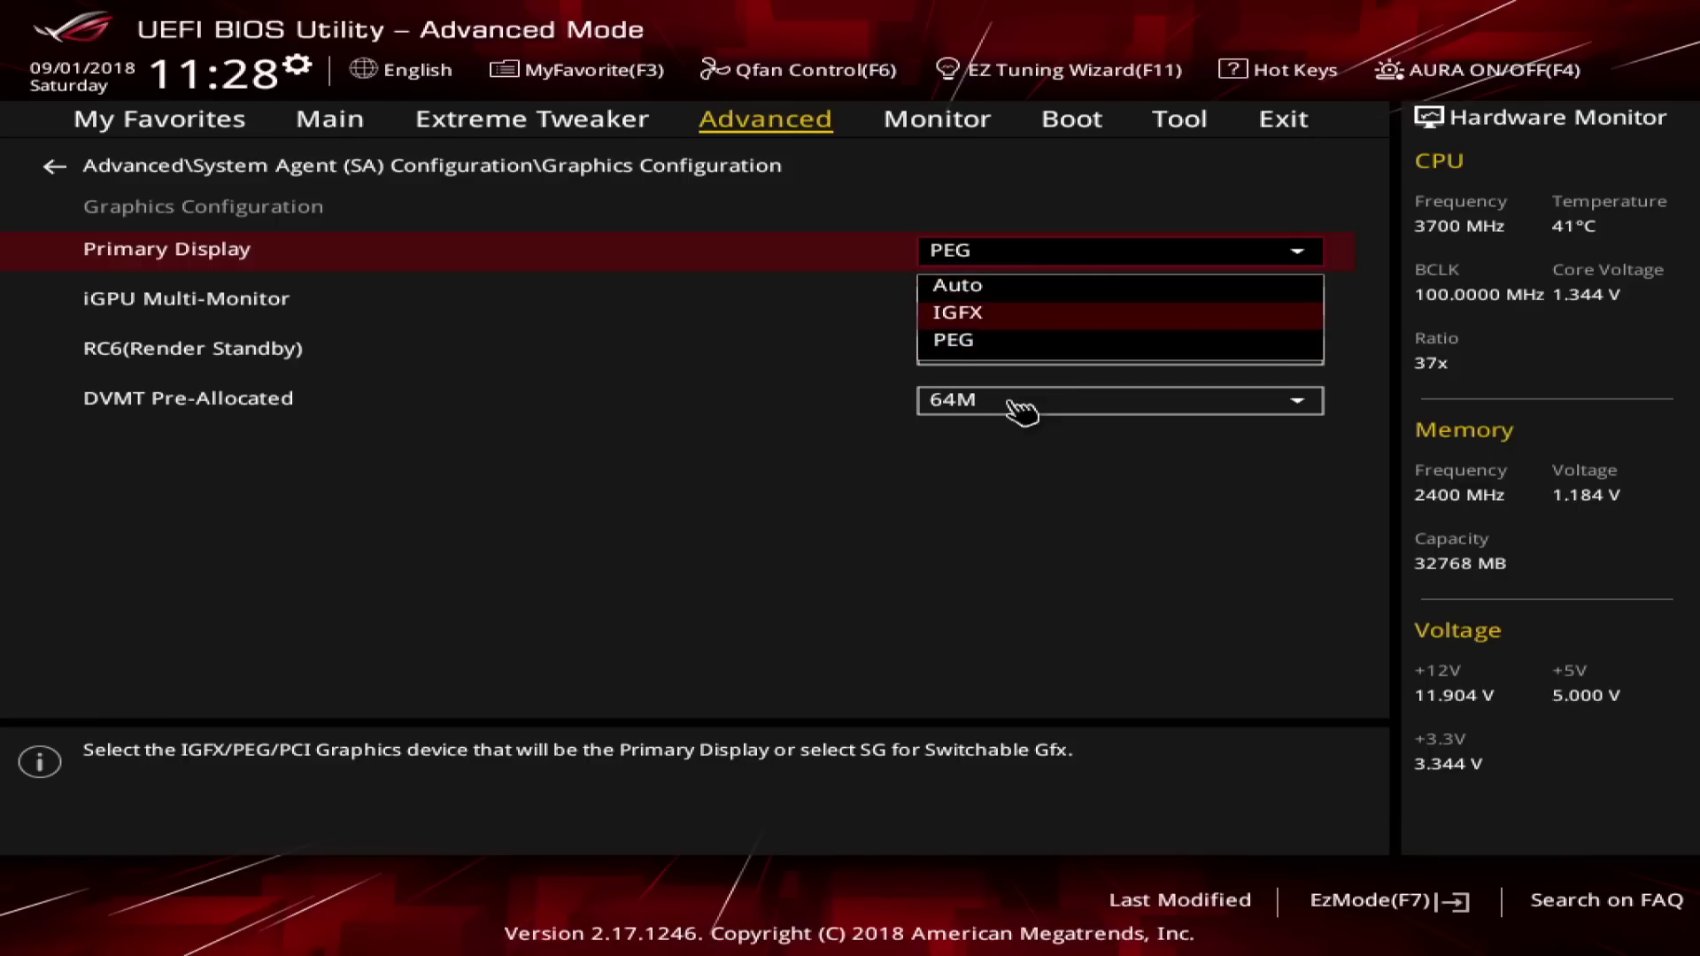
pyautogui.press('Down')
pyautogui.press('Return')
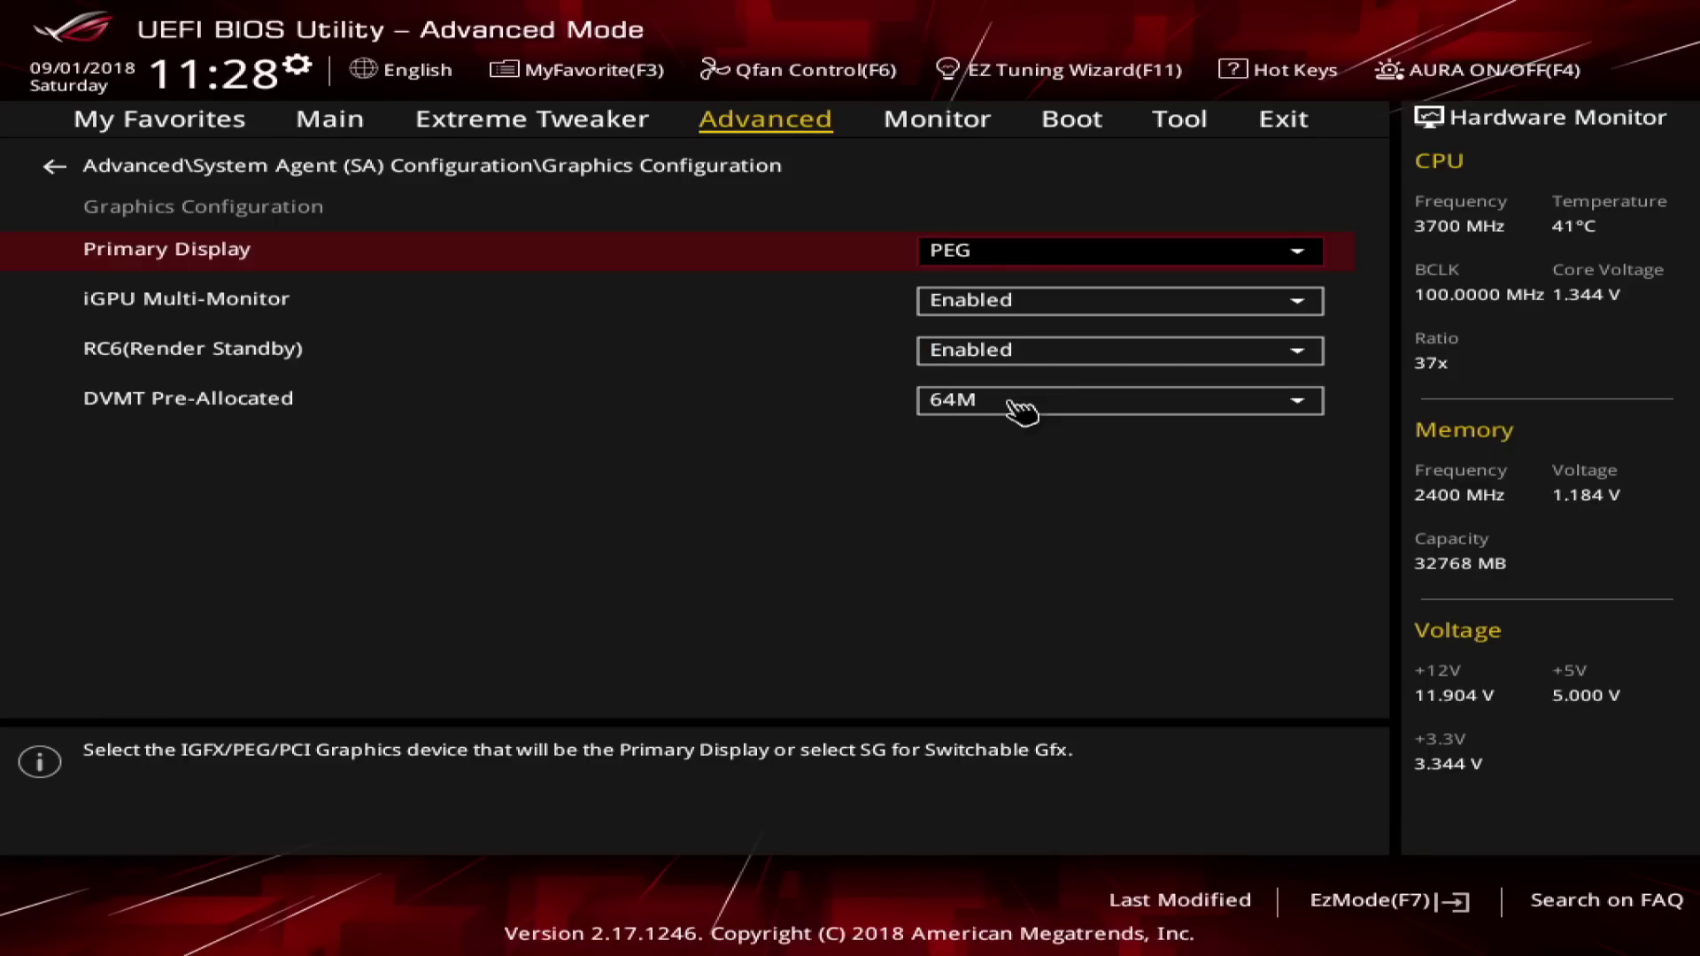
pyautogui.press('Down')
pyautogui.press('Return')
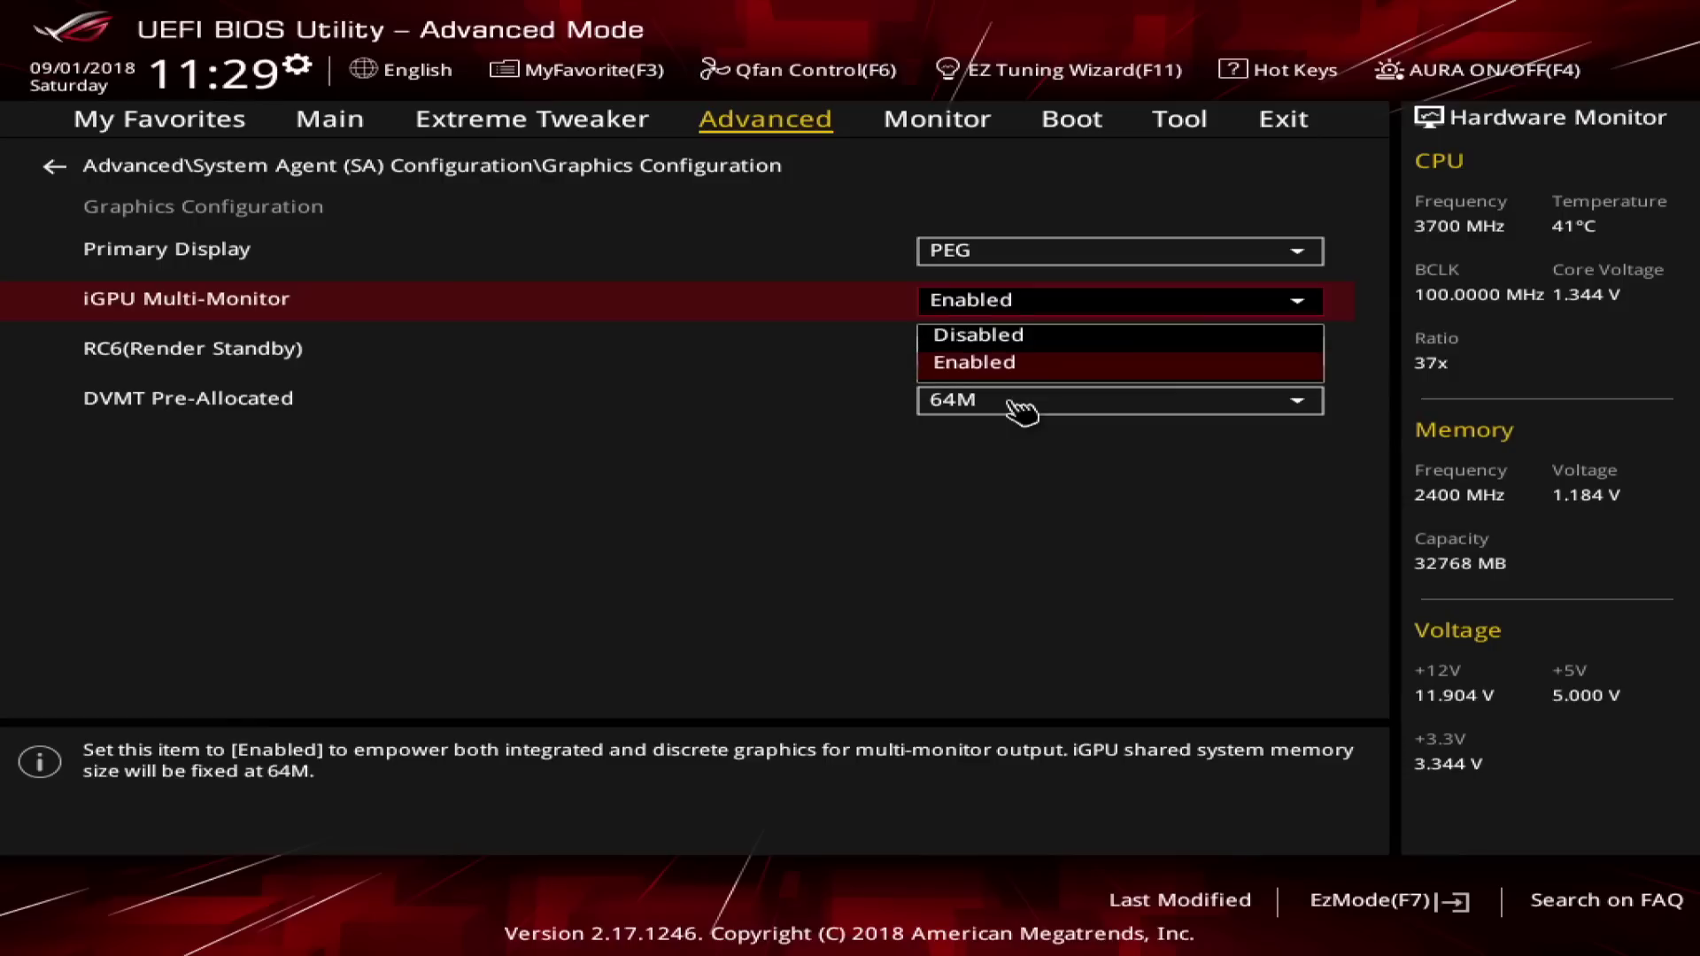
pyautogui.press('Up')
pyautogui.press('Down')
pyautogui.press('Return')
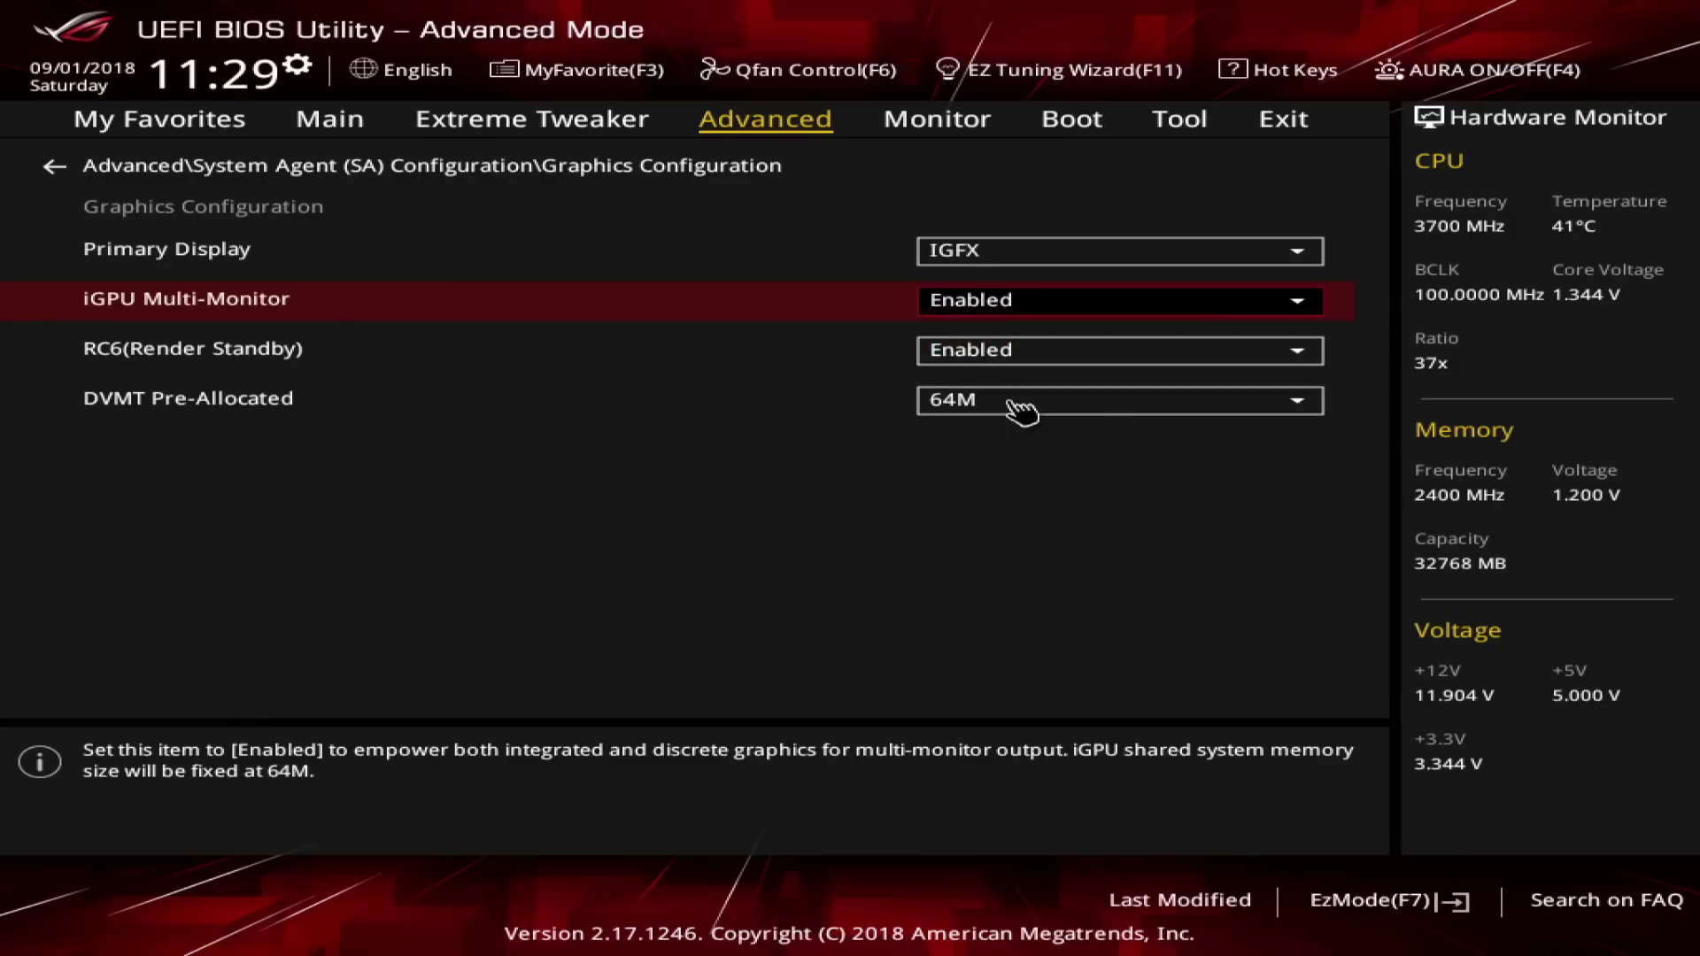
# Reselect PEG for Primary Display and move down to DVMT Pre-Allocated.
pyautogui.press('Down')
pyautogui.press('Up')
pyautogui.press('Up')
pyautogui.press('Return')
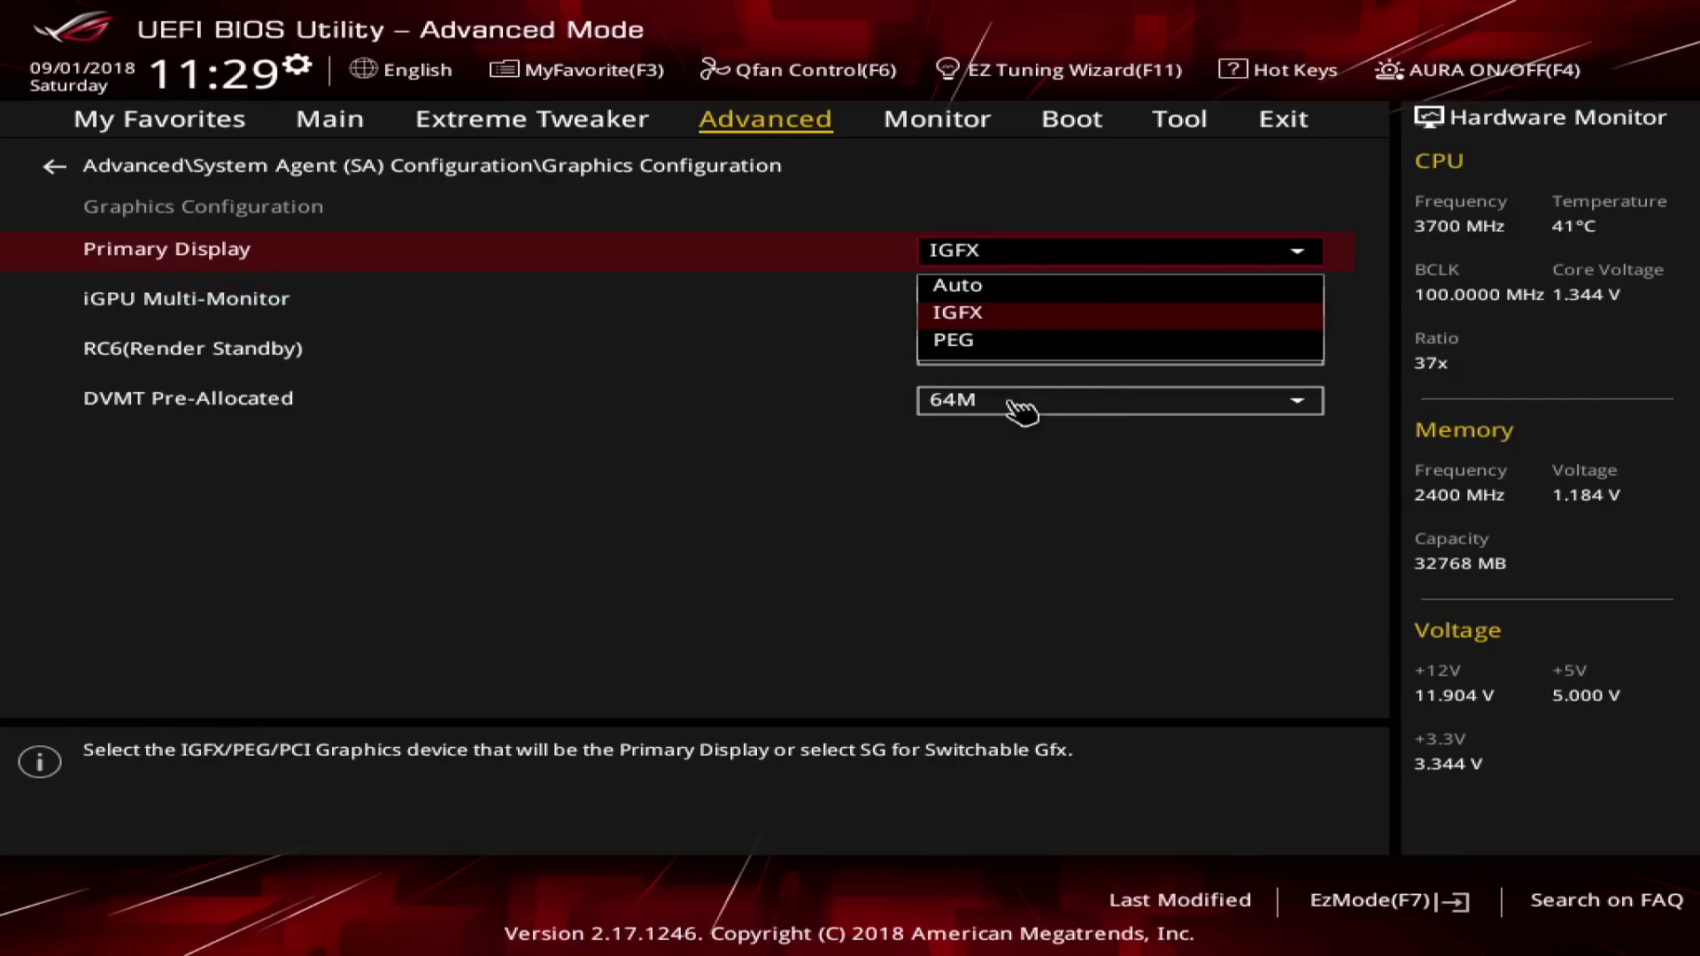
pyautogui.press('Down')
pyautogui.press('Return')
pyautogui.press('Down')
pyautogui.press('Down')
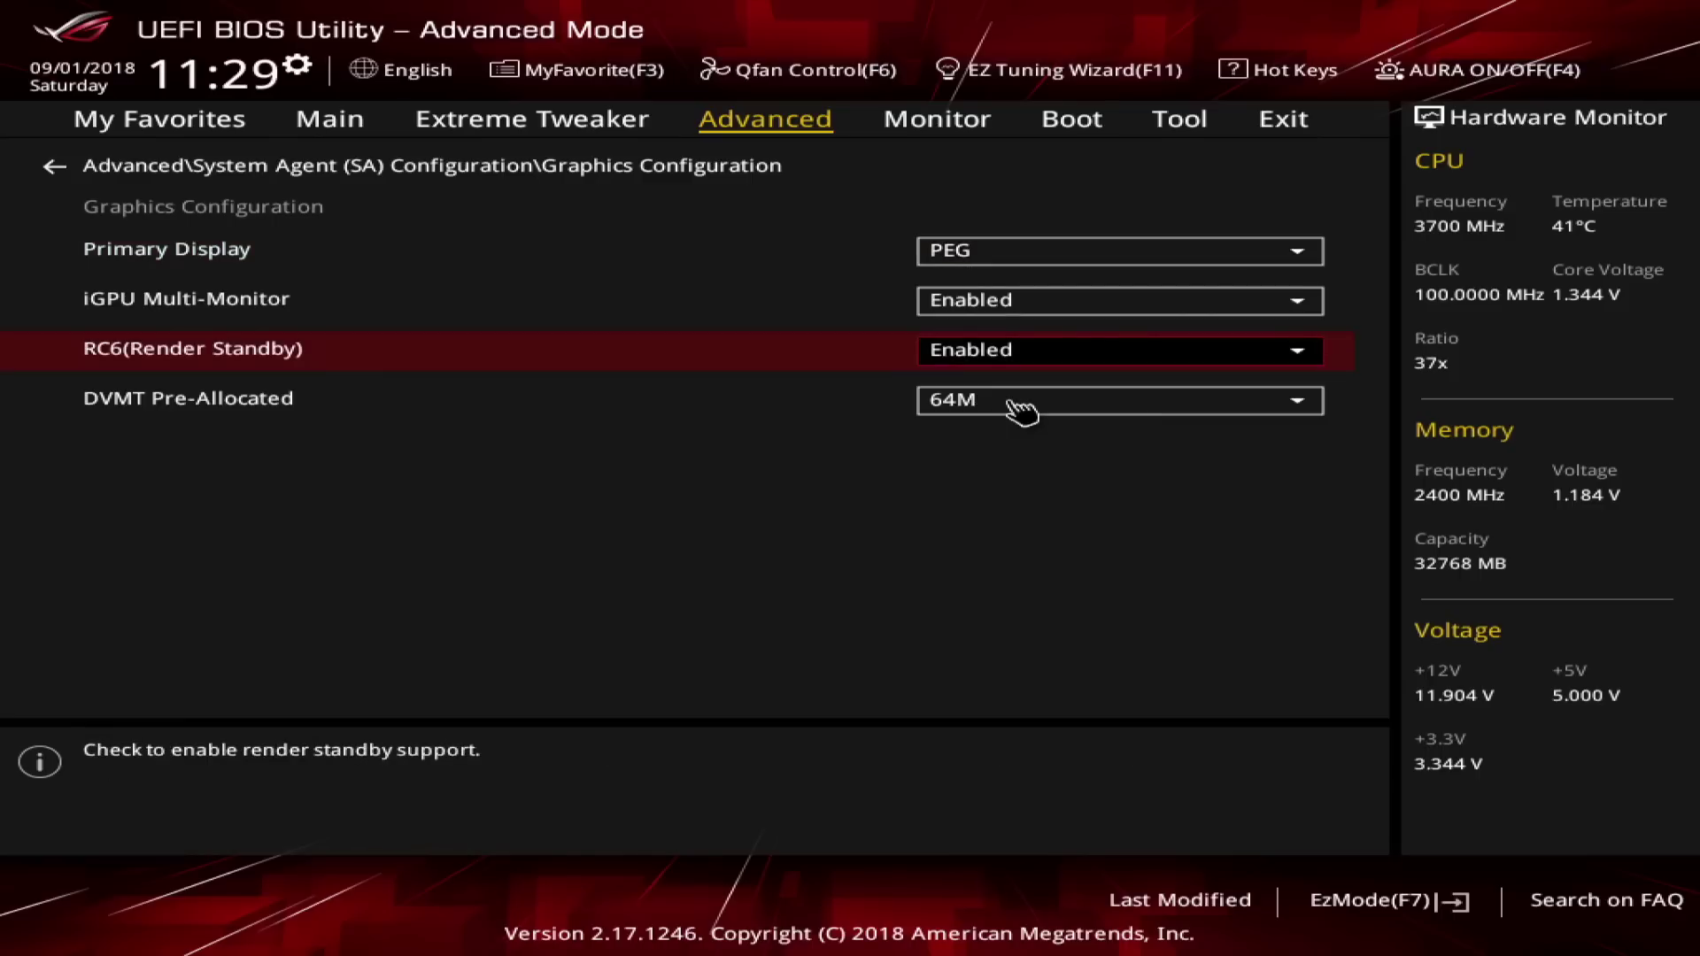
pyautogui.press('Down')
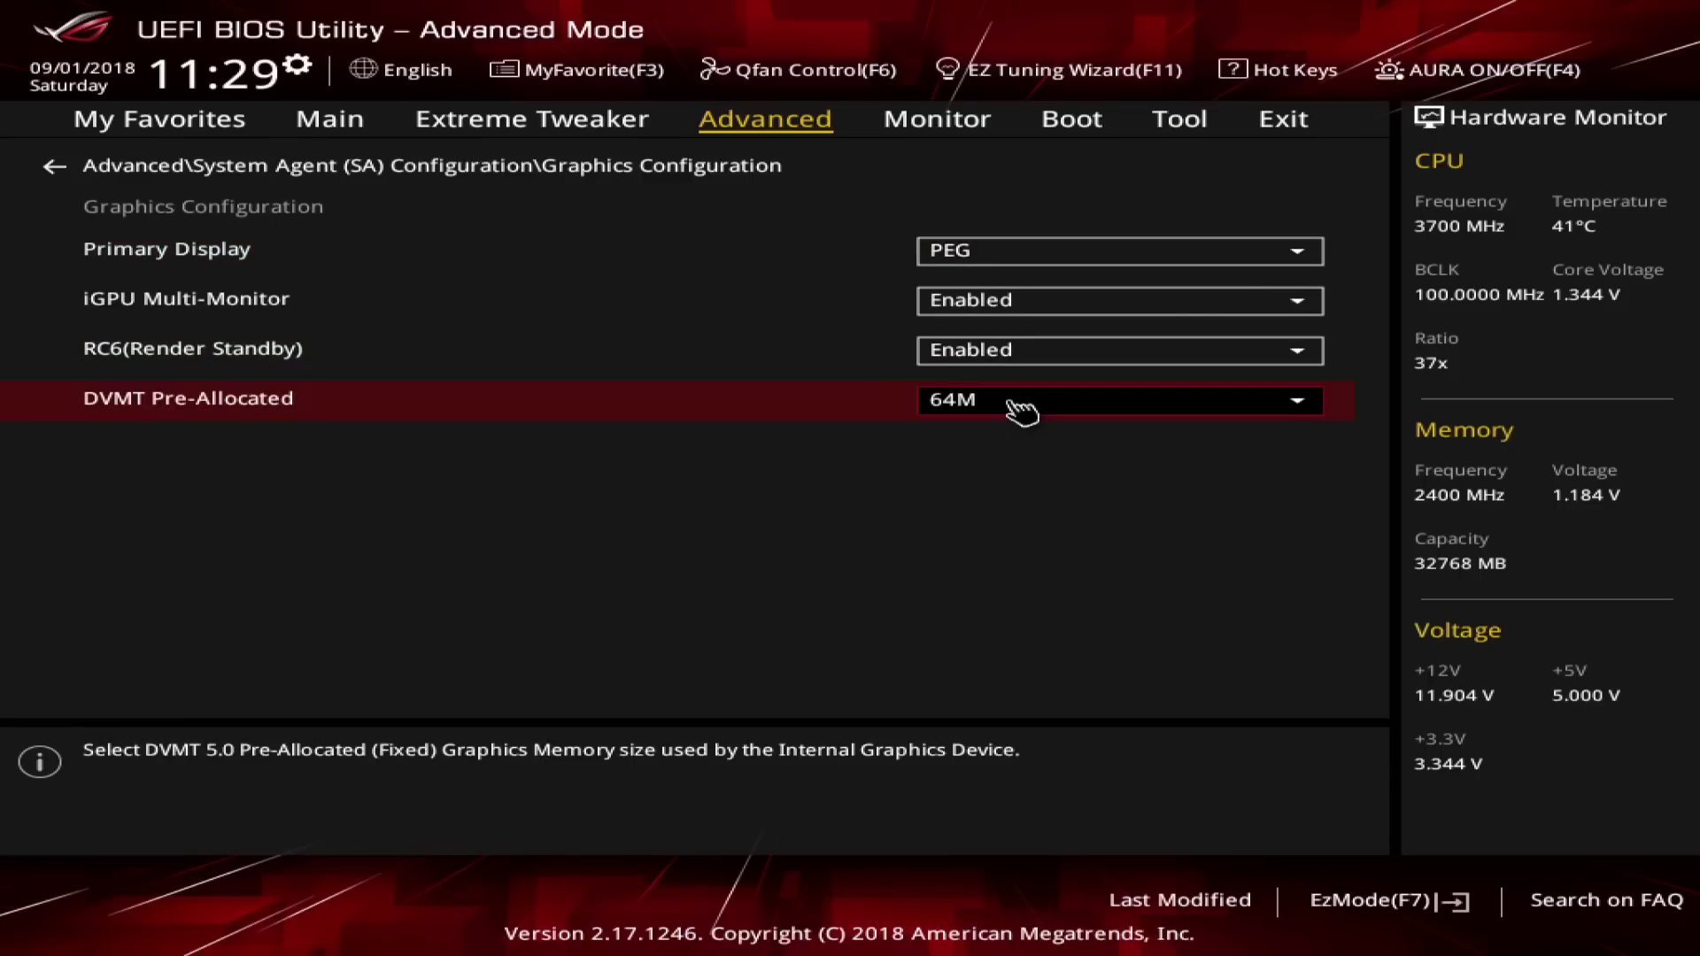
# Reopen Graphics Configuration and set DVMT Pre-Allocated to 192M.
pyautogui.press('Escape')
pyautogui.press('Down')
pyautogui.press('Up')
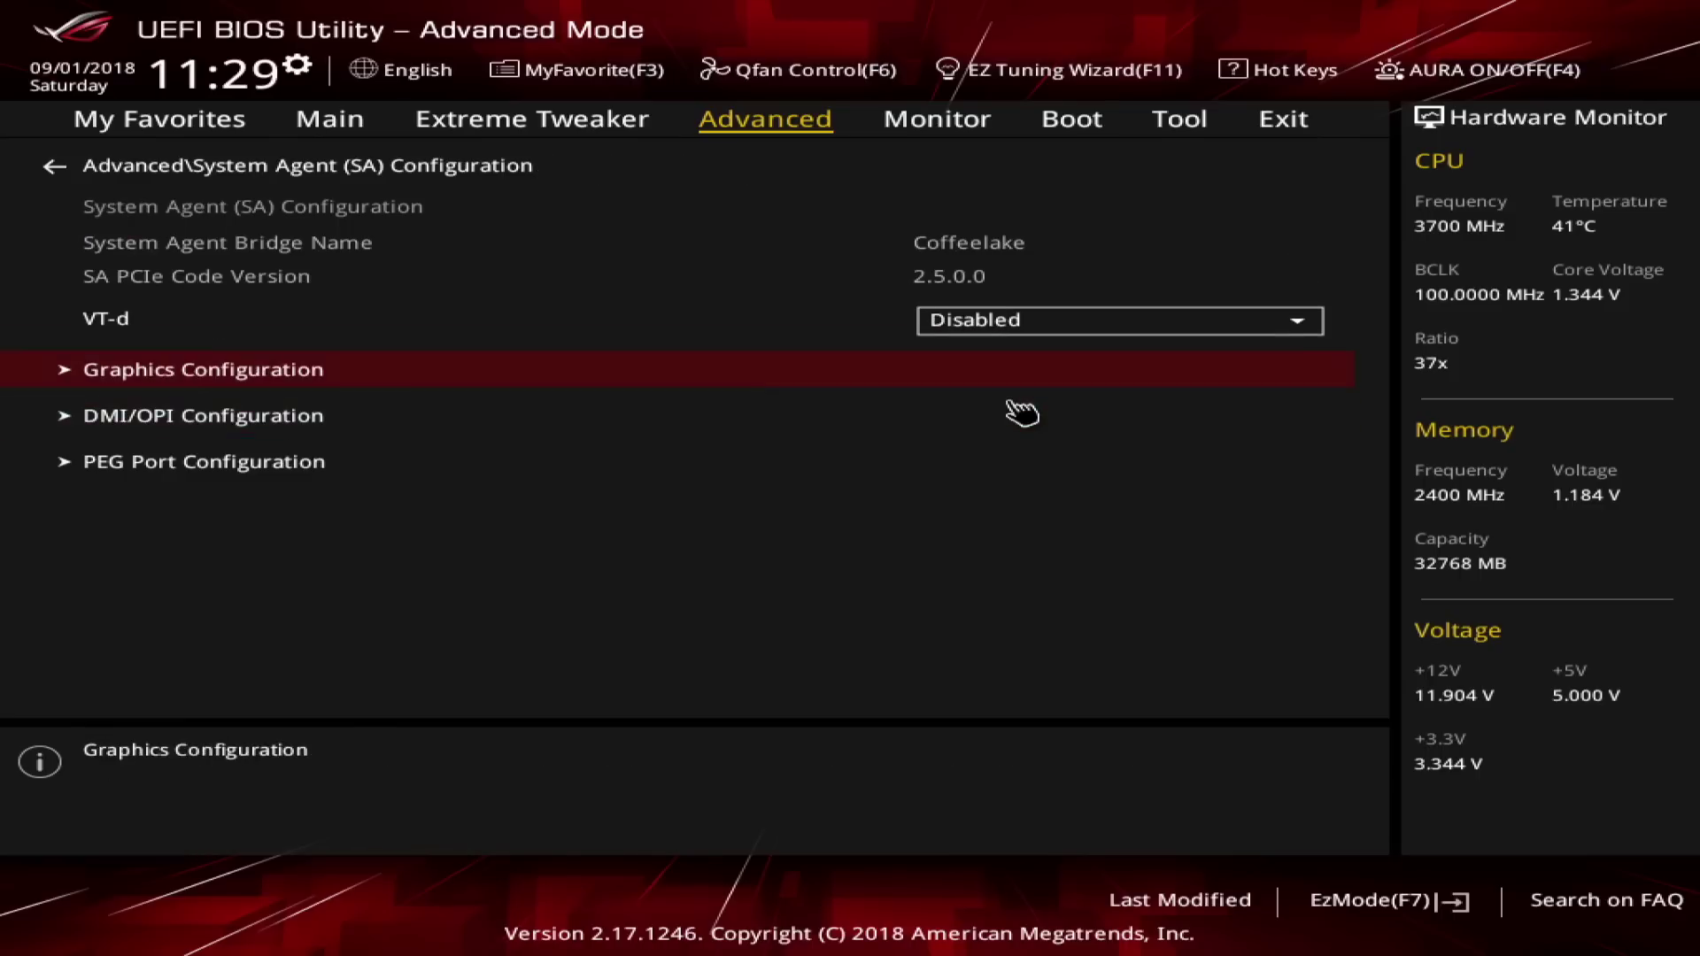
pyautogui.press('Return')
pyautogui.press('Return')
pyautogui.press('Down')
pyautogui.press('Down')
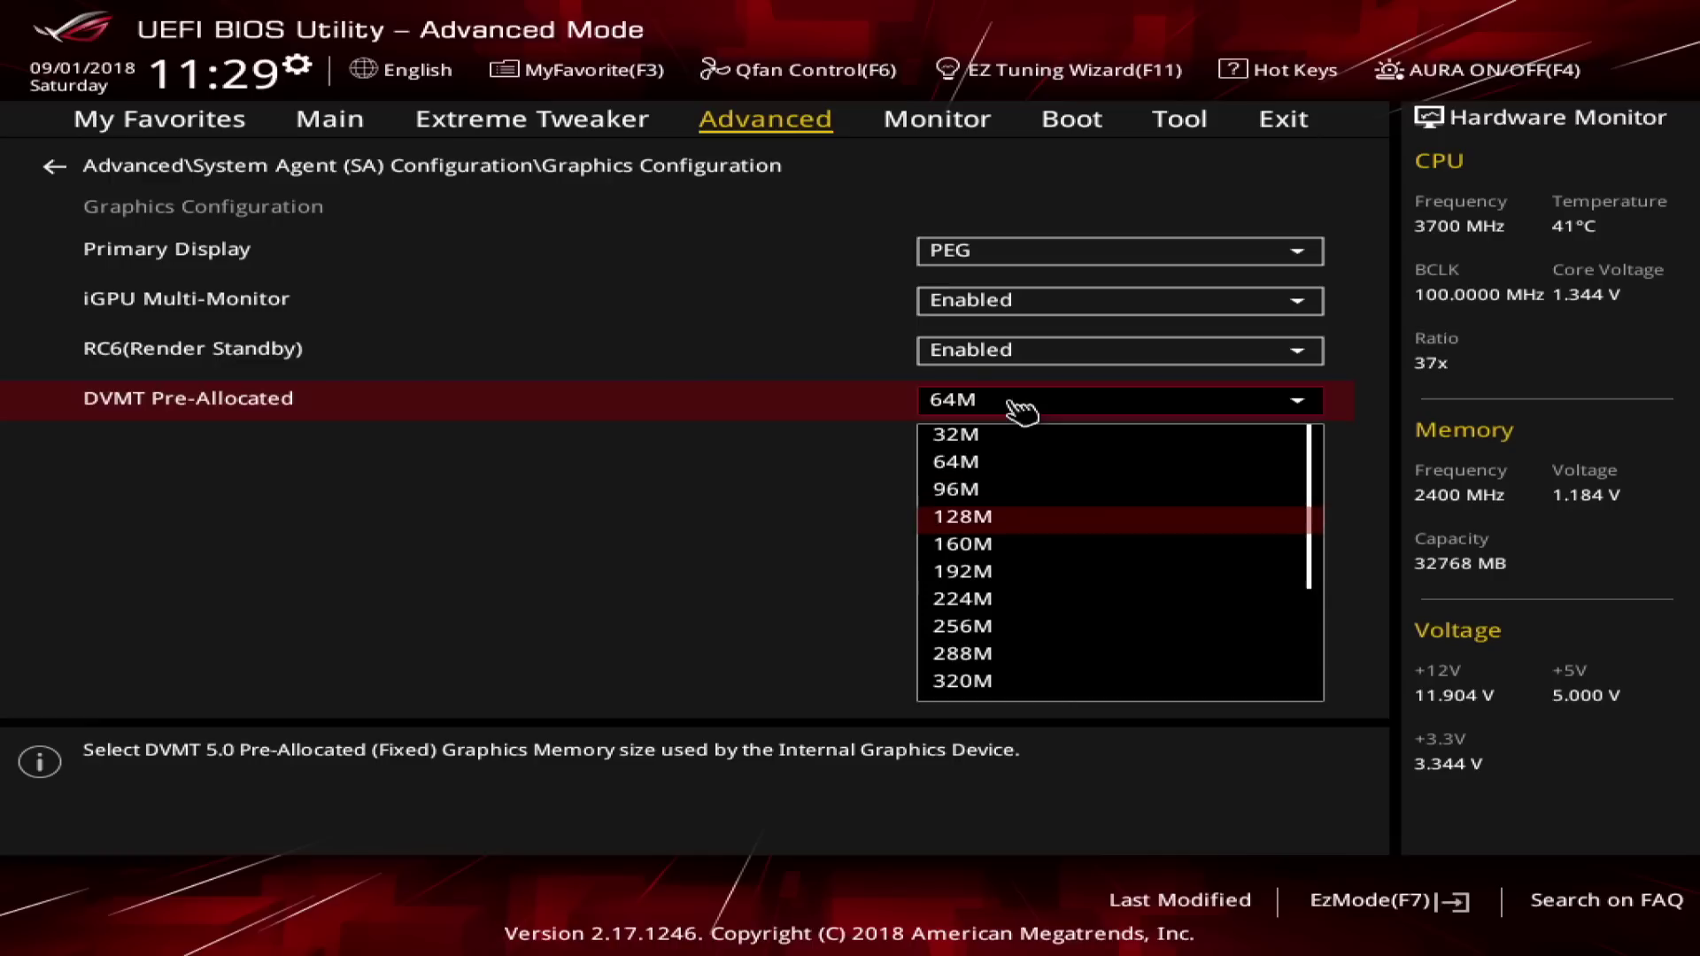
pyautogui.press('Down')
pyautogui.press('Down')
pyautogui.press('Return')
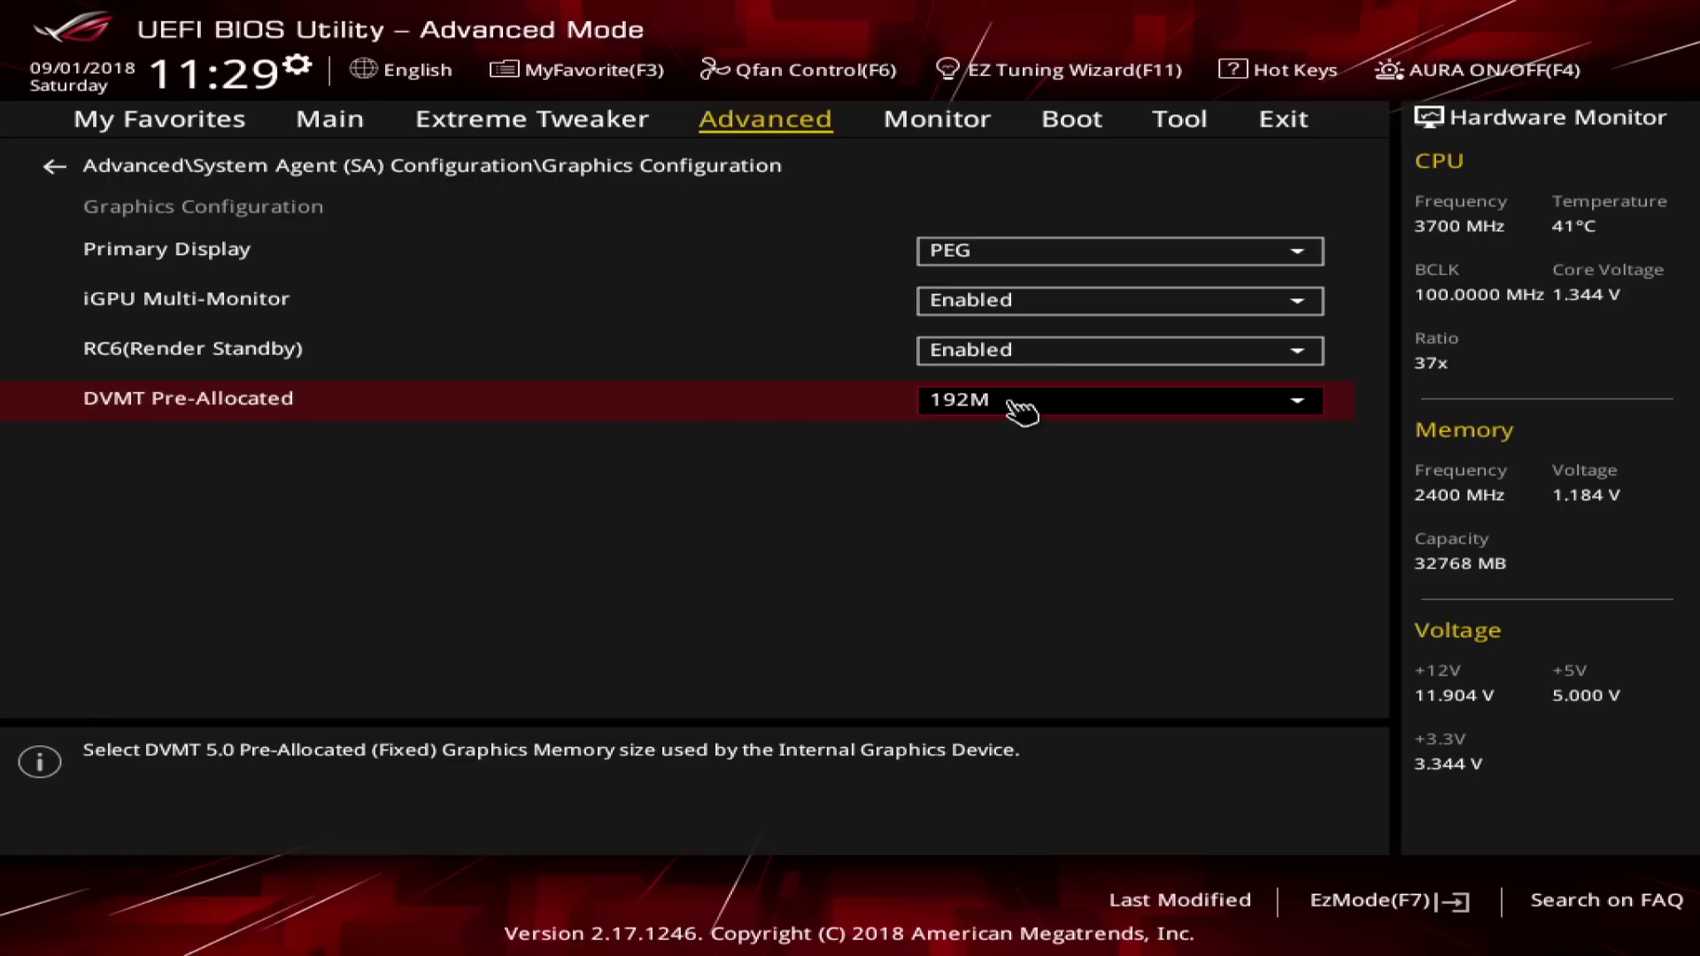
pyautogui.press('Escape')
pyautogui.press('Down')
pyautogui.press('Return')
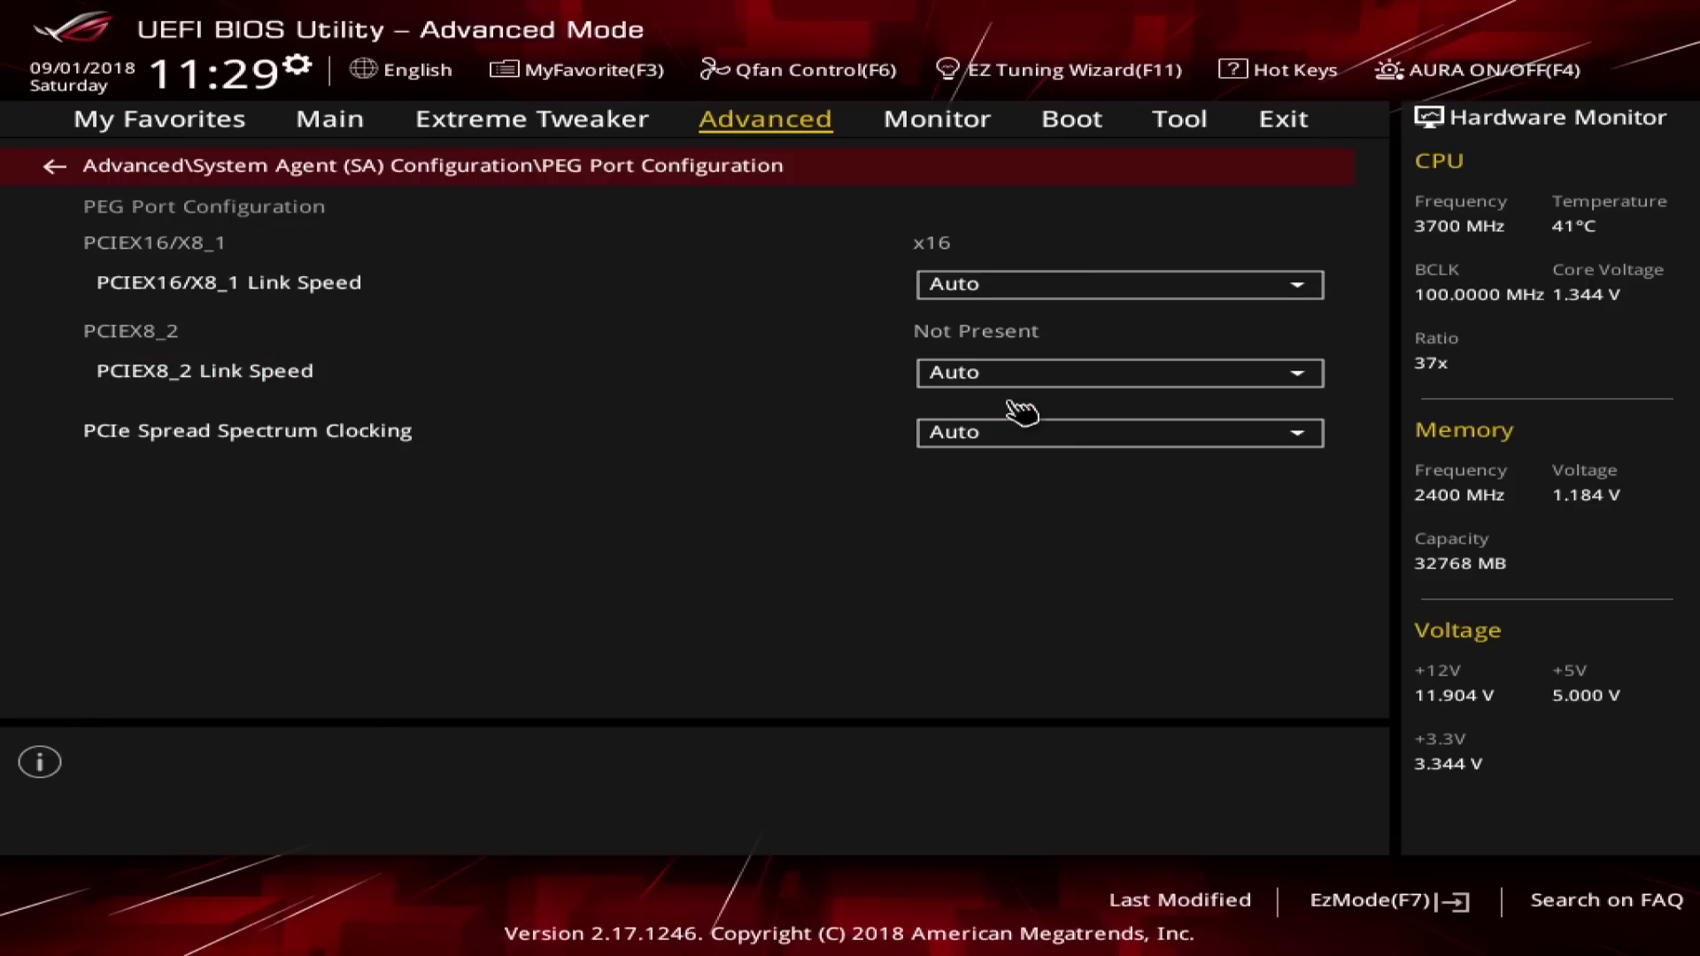
pyautogui.press('Escape')
pyautogui.press('Up')
pyautogui.press('Escape')
pyautogui.press('Down')
pyautogui.press('Return')
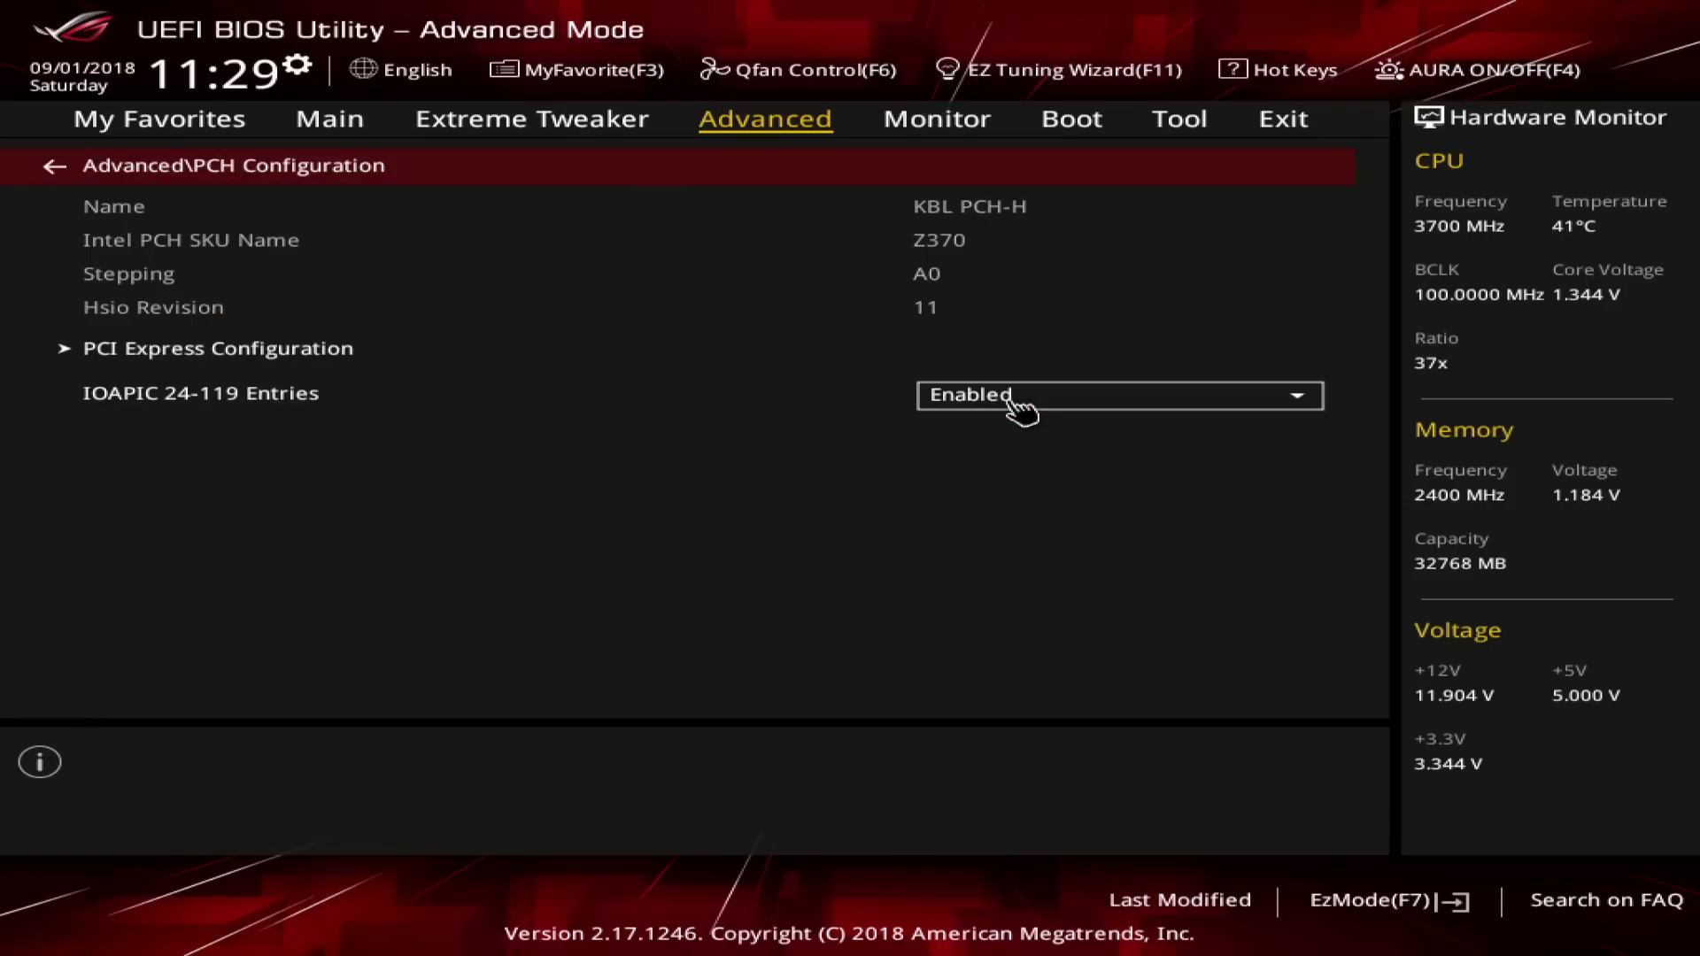
pyautogui.press('Down')
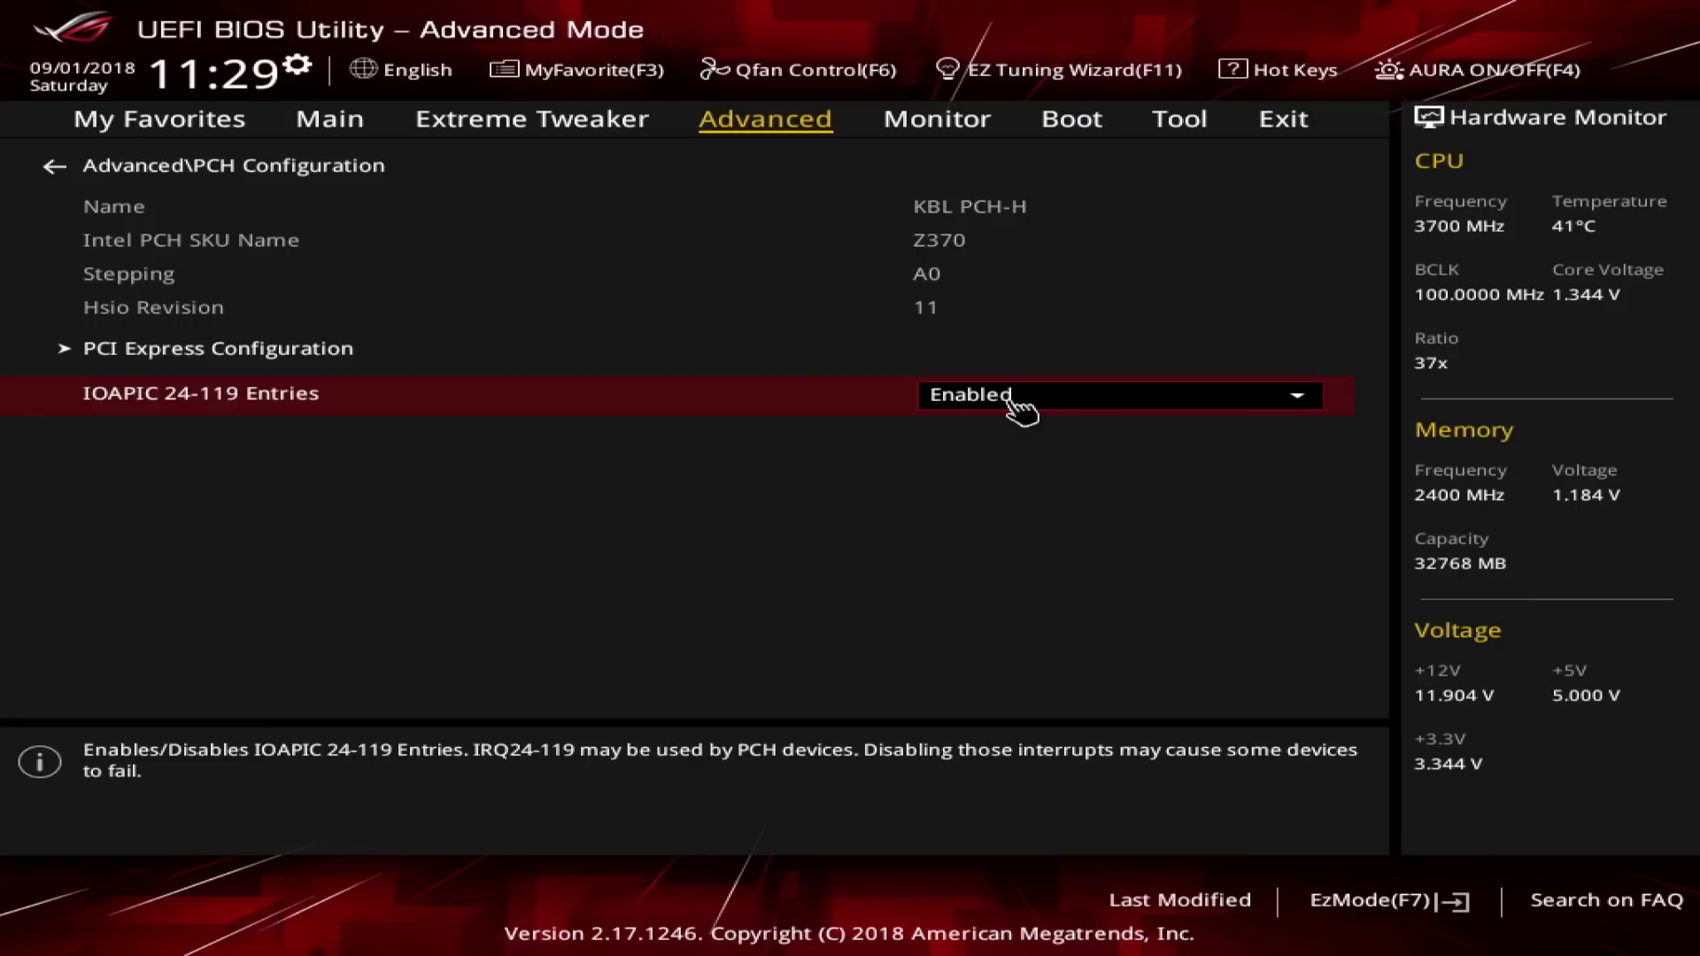
pyautogui.press('Escape')
pyautogui.press('Down')
pyautogui.press('Down')
pyautogui.press('Down')
pyautogui.press('Down')
pyautogui.press('Return')
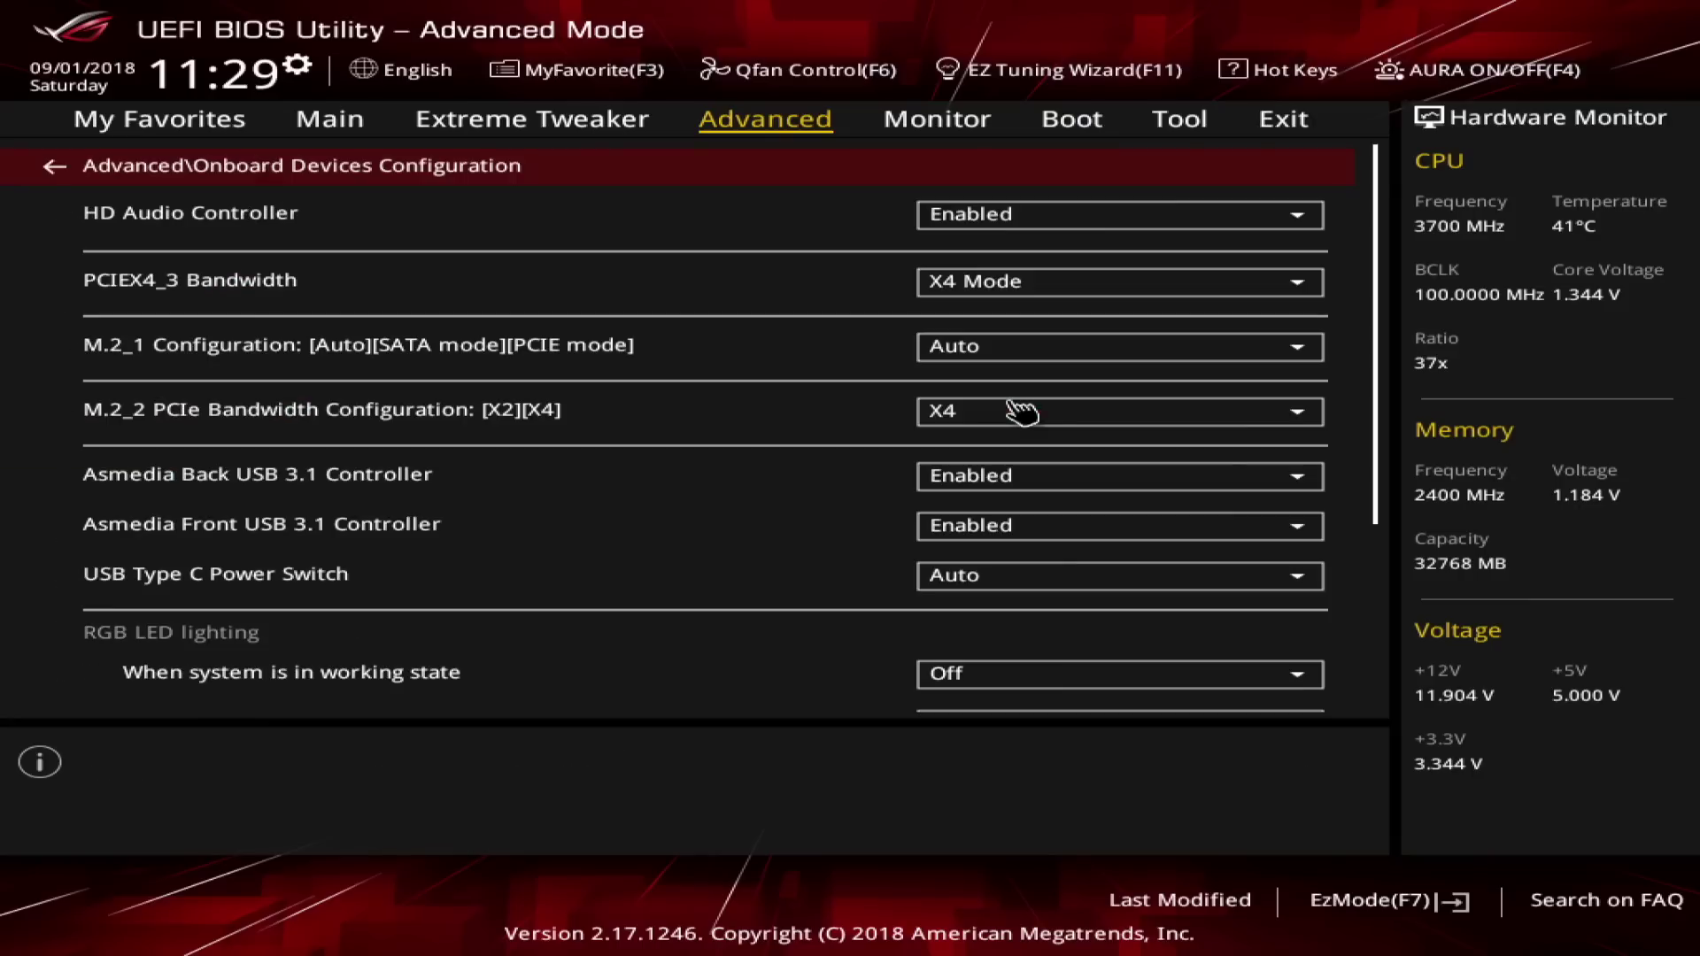
pyautogui.press('Down')
pyautogui.press('Down')
pyautogui.press('Return')
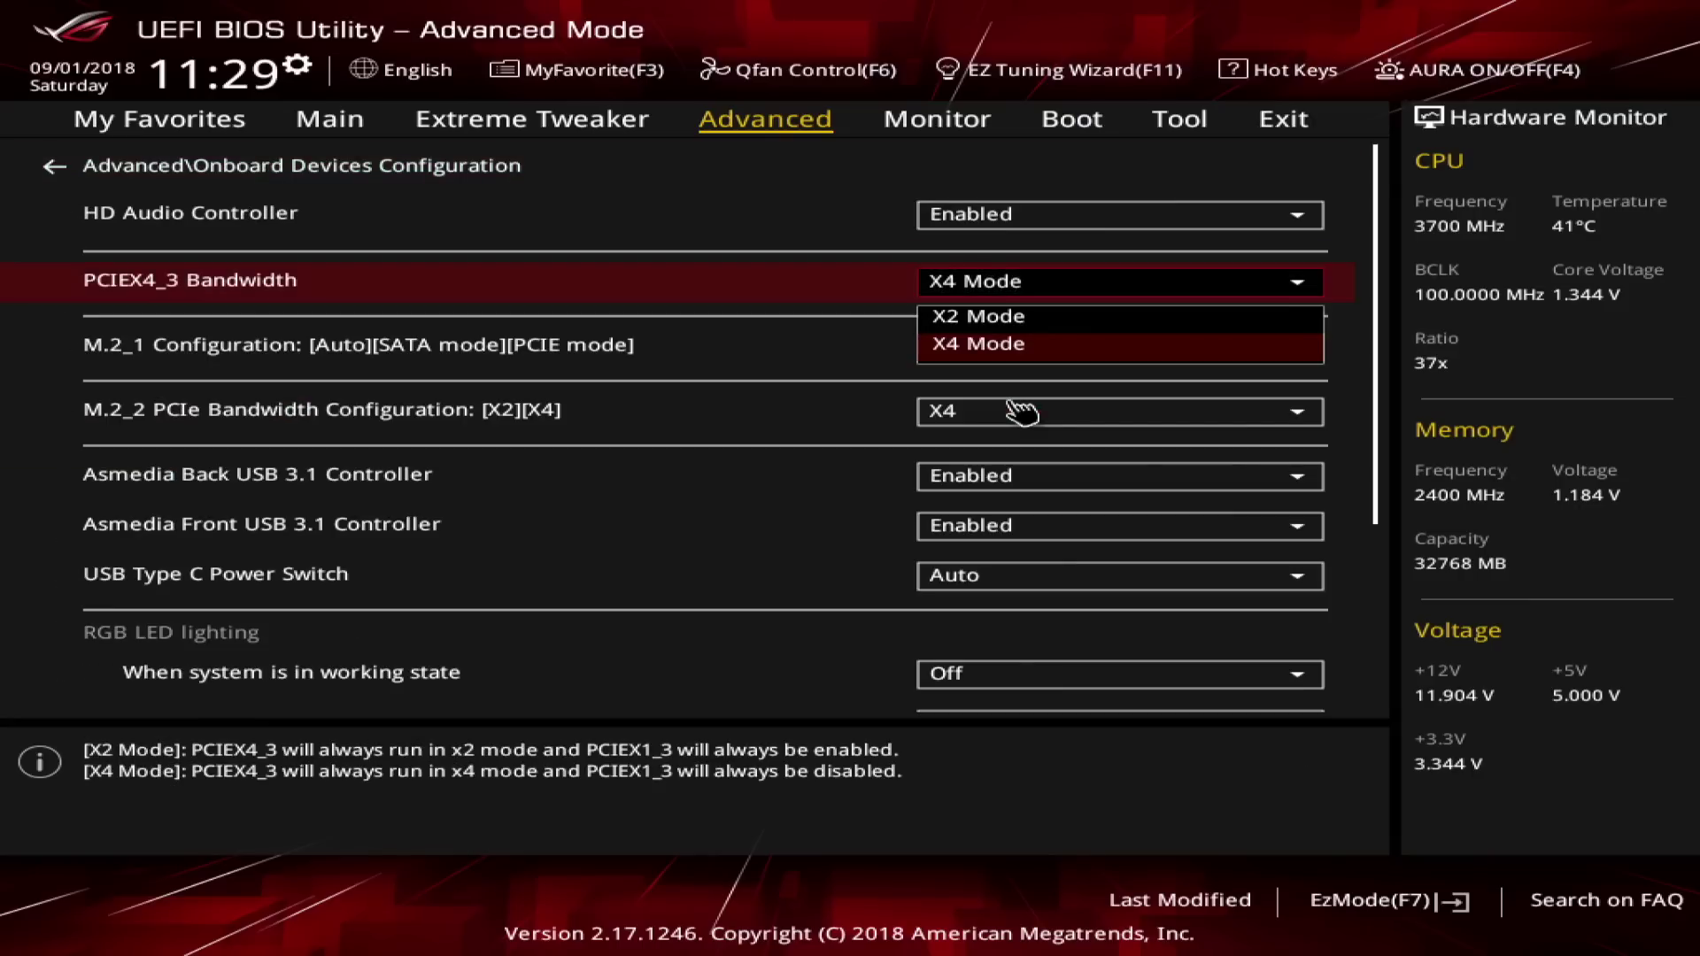
pyautogui.press('Up')
pyautogui.press('Down')
pyautogui.press('Return')
pyautogui.press('Down')
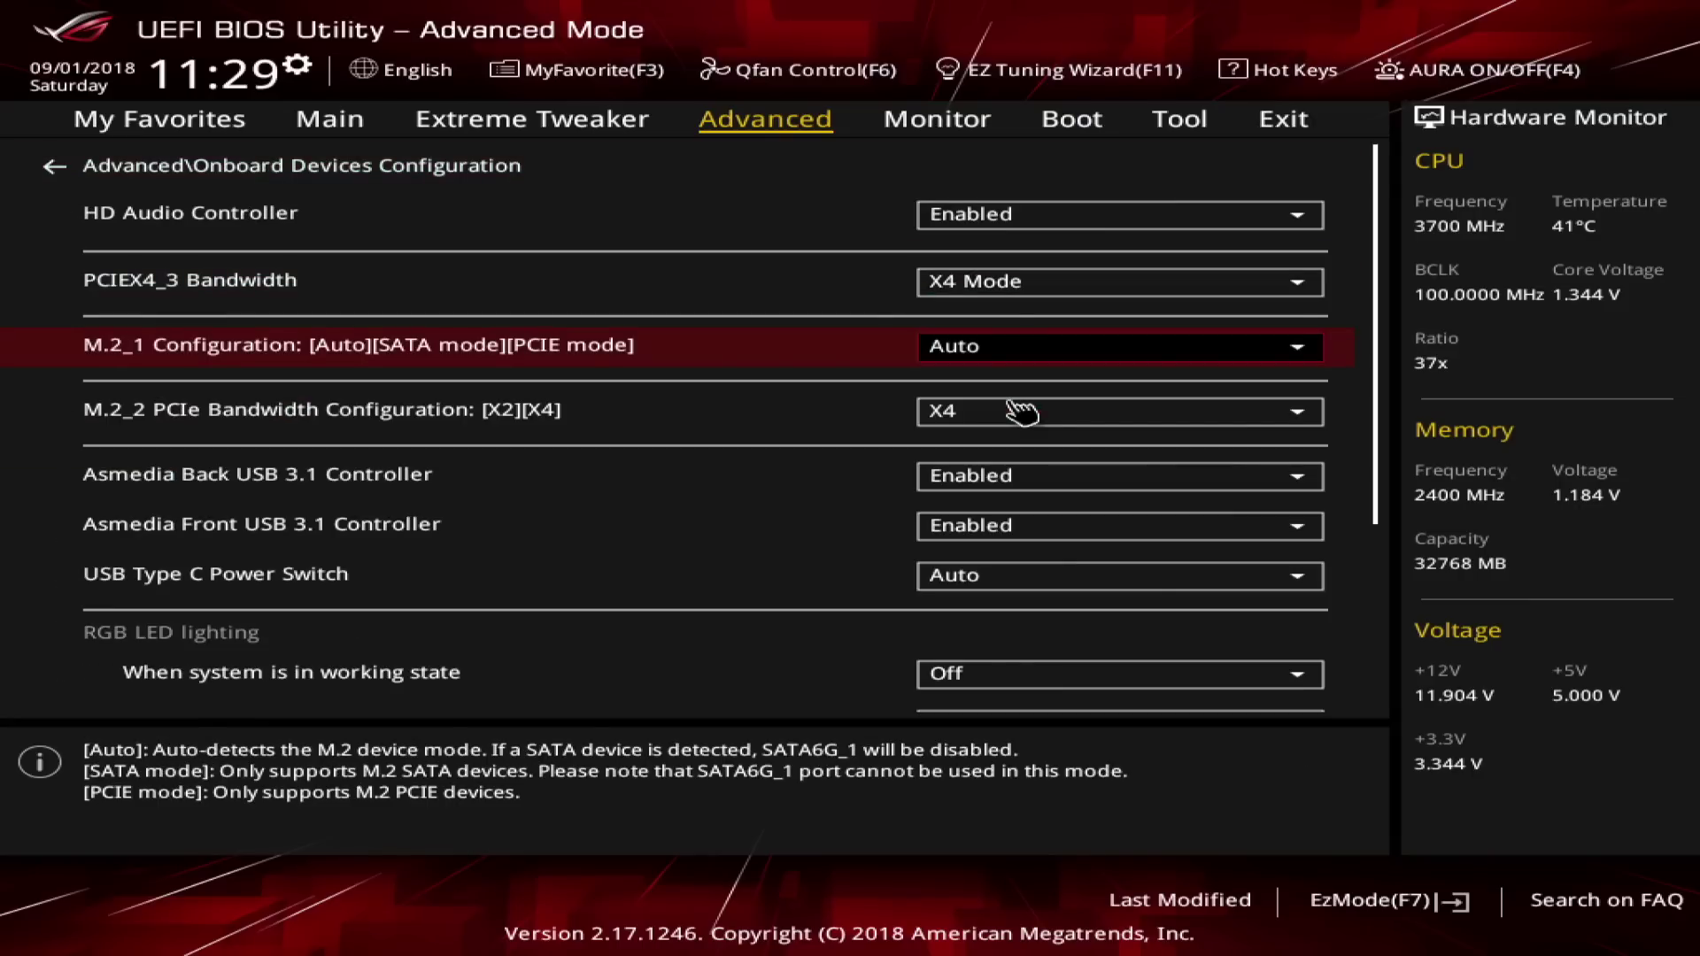
pyautogui.press('Down')
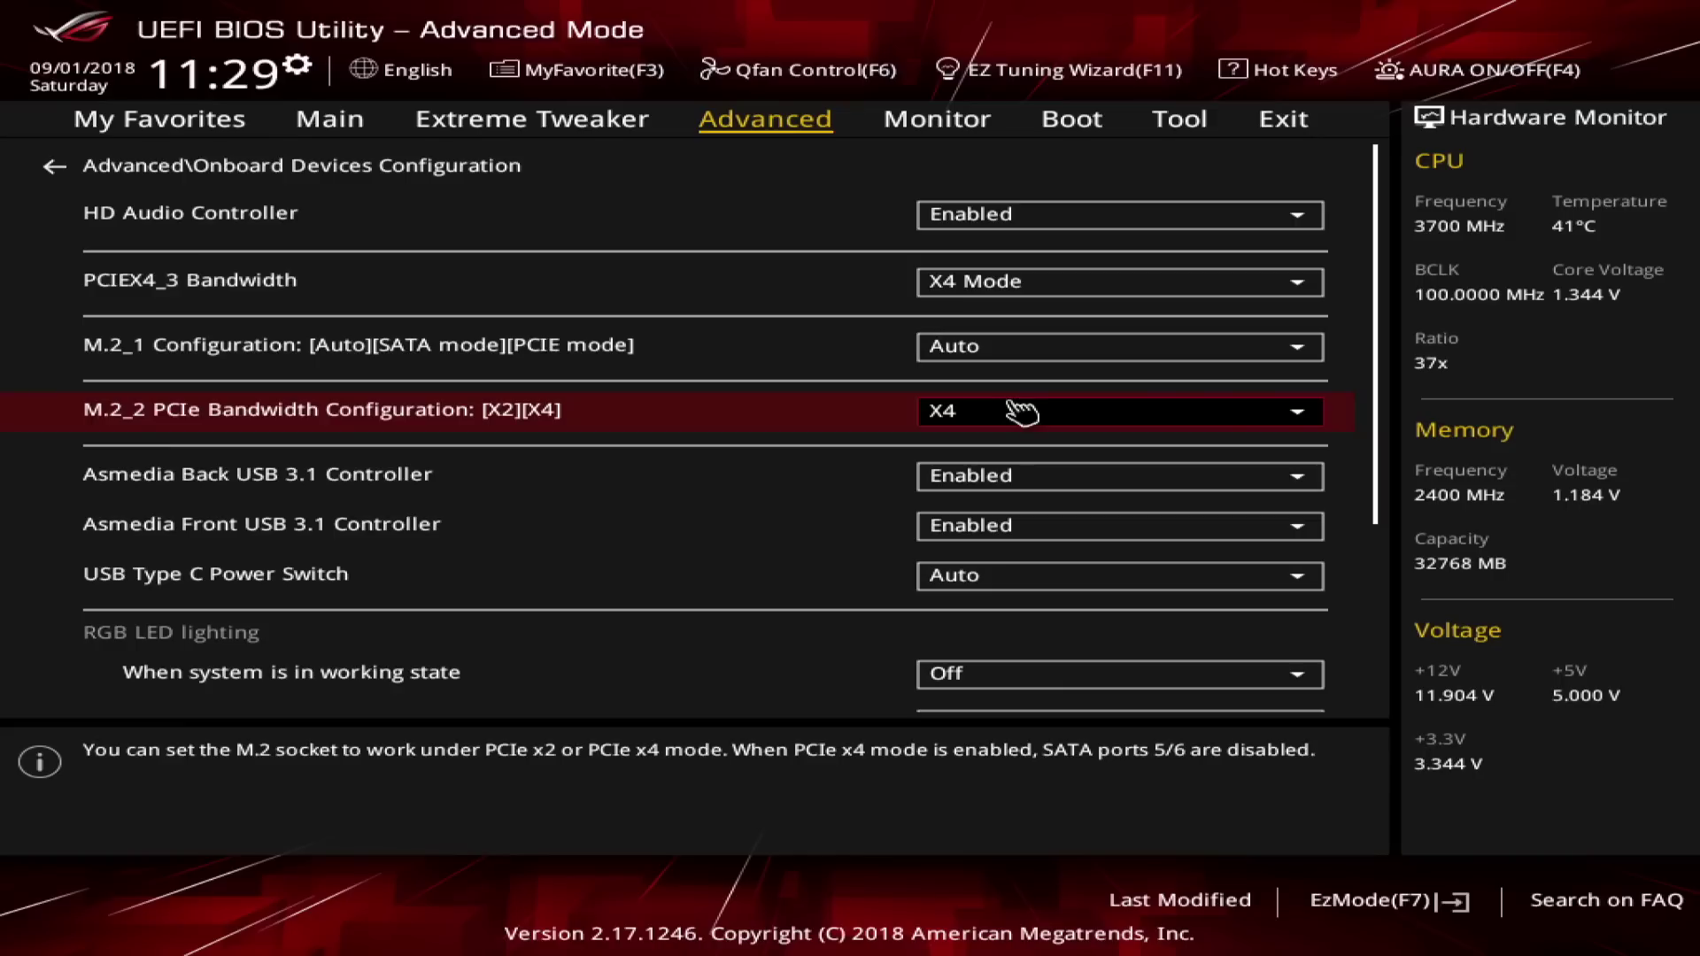
pyautogui.press('Return')
pyautogui.press('Return')
pyautogui.press('Up')
pyautogui.press('Down')
pyautogui.press('Escape')
# Look through the Onboard Devices Configuration options, including RGB lighting.
pyautogui.press('Down')
pyautogui.press('Return')
pyautogui.press('Down')
pyautogui.press('Down')
pyautogui.press('Down')
pyautogui.press('Down')
pyautogui.press('Down')
pyautogui.press('Down')
pyautogui.press('Up')
pyautogui.press('Up')
pyautogui.press('Down')
# In APM Configuration, keep Restore AC Power Loss at Power Off.
pyautogui.press('Down')
pyautogui.press('Escape')
pyautogui.press('Down')
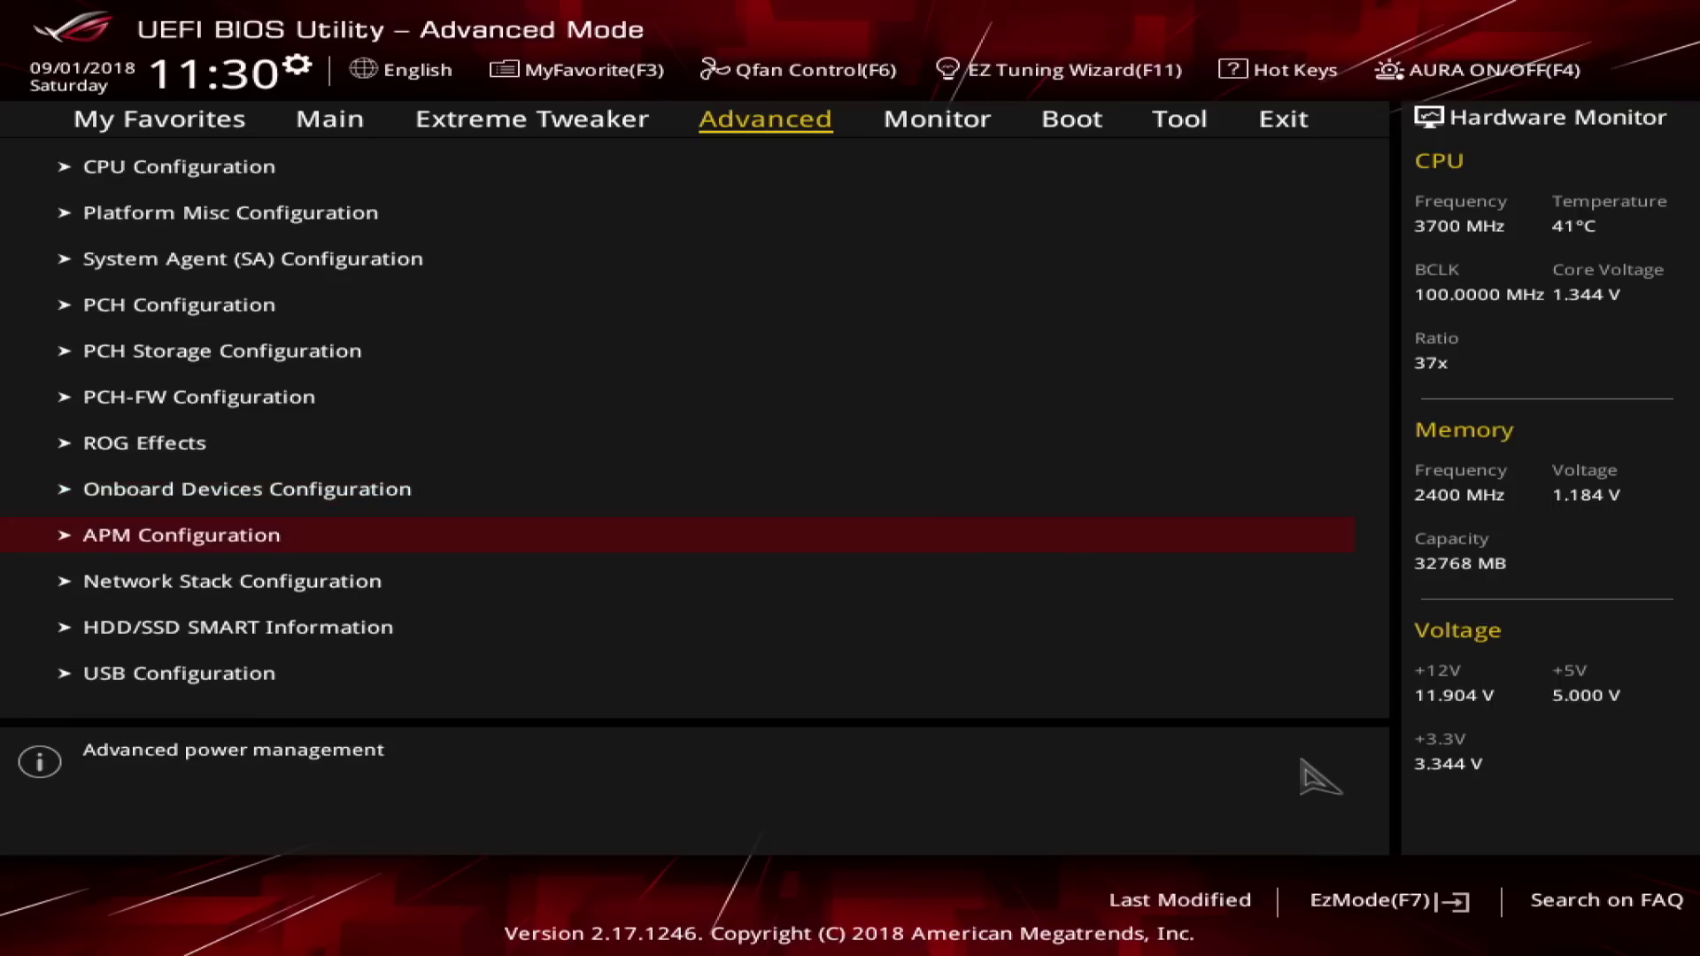
pyautogui.press('Return')
pyautogui.press('Down')
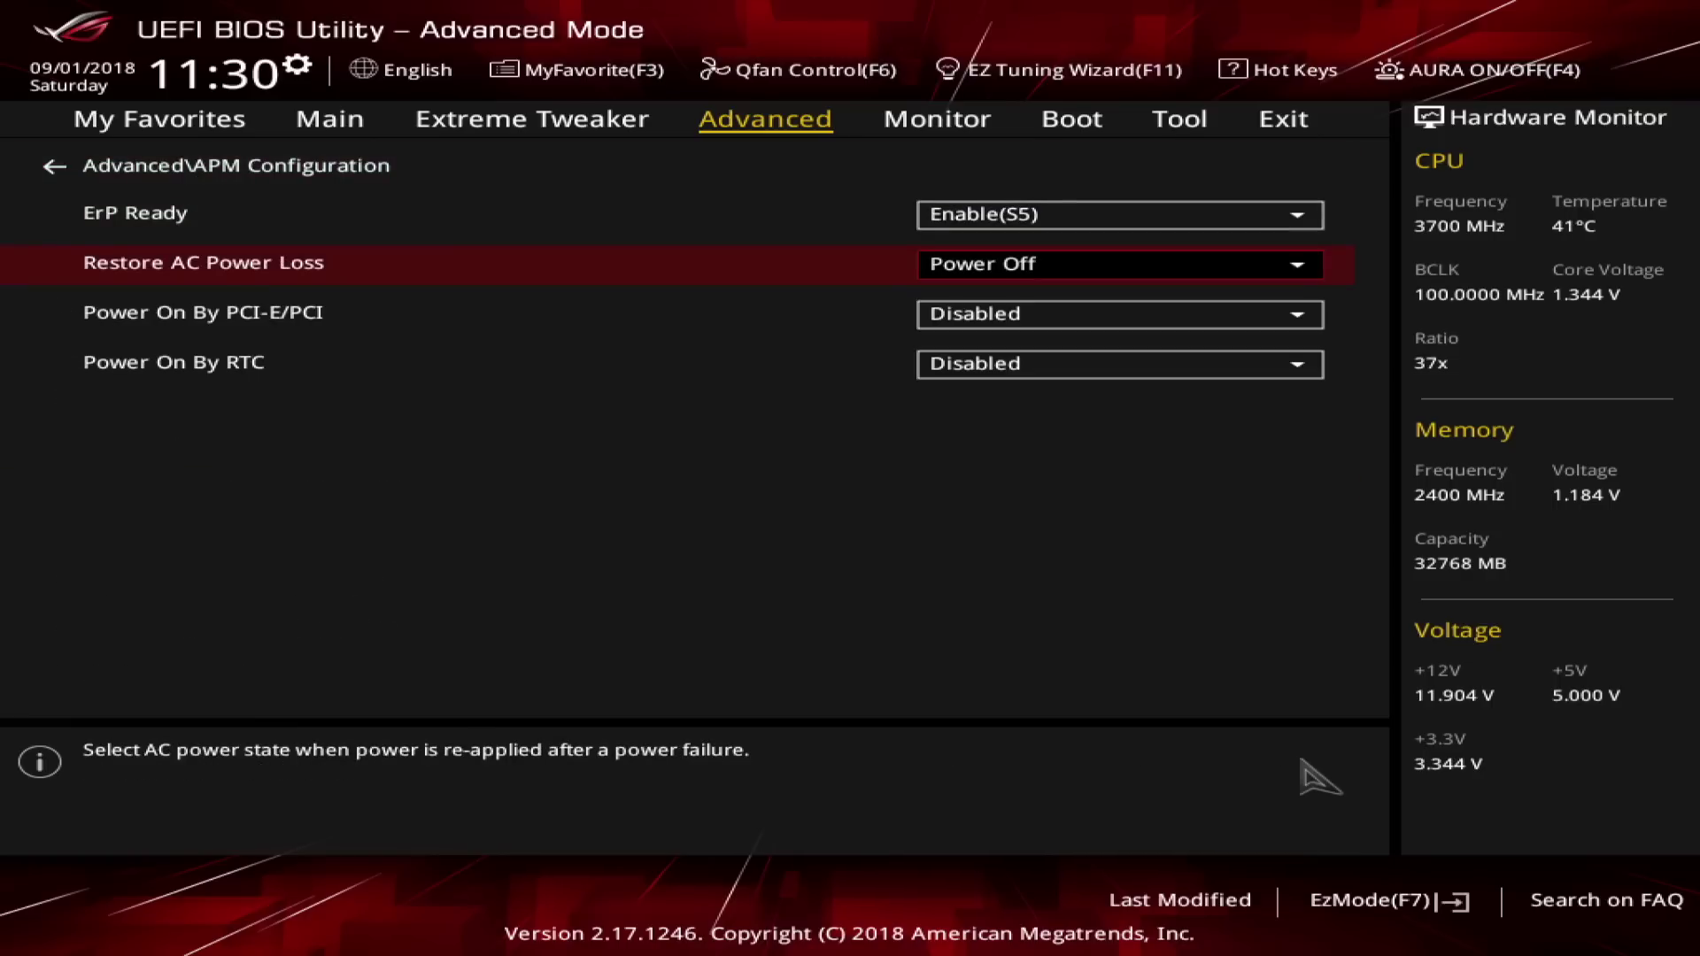
pyautogui.press('Return')
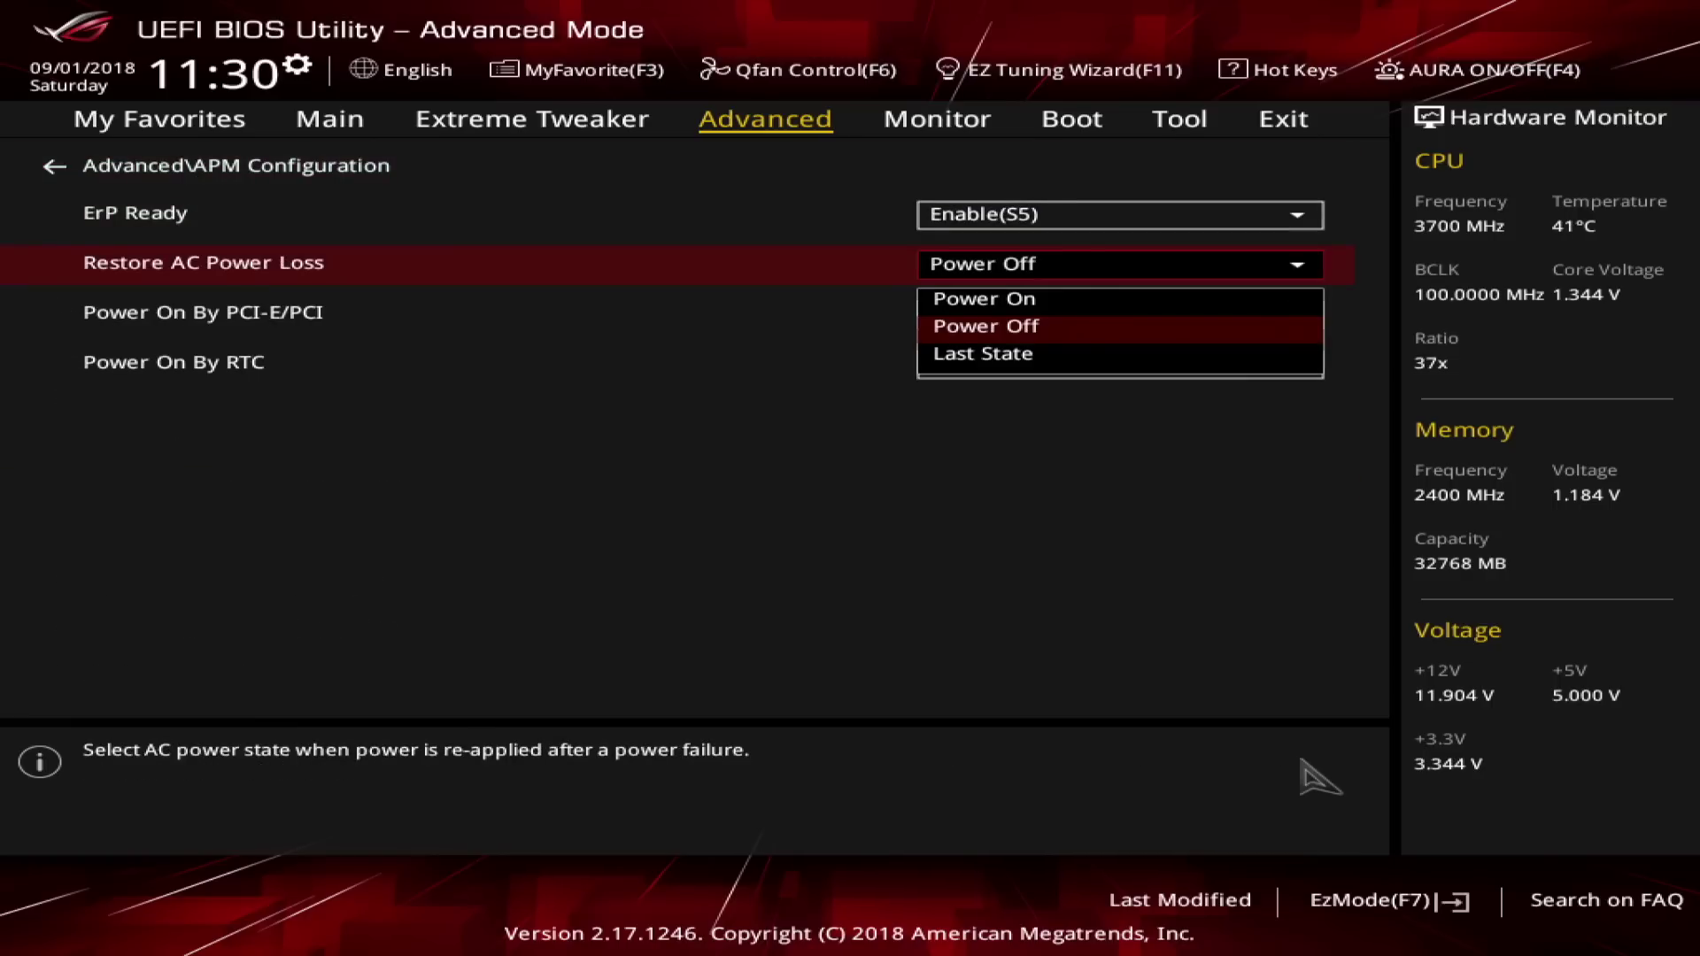
pyautogui.press('Escape')
# Check the Power On By settings and keep ErP Ready at Enable(S5).
pyautogui.press('Down')
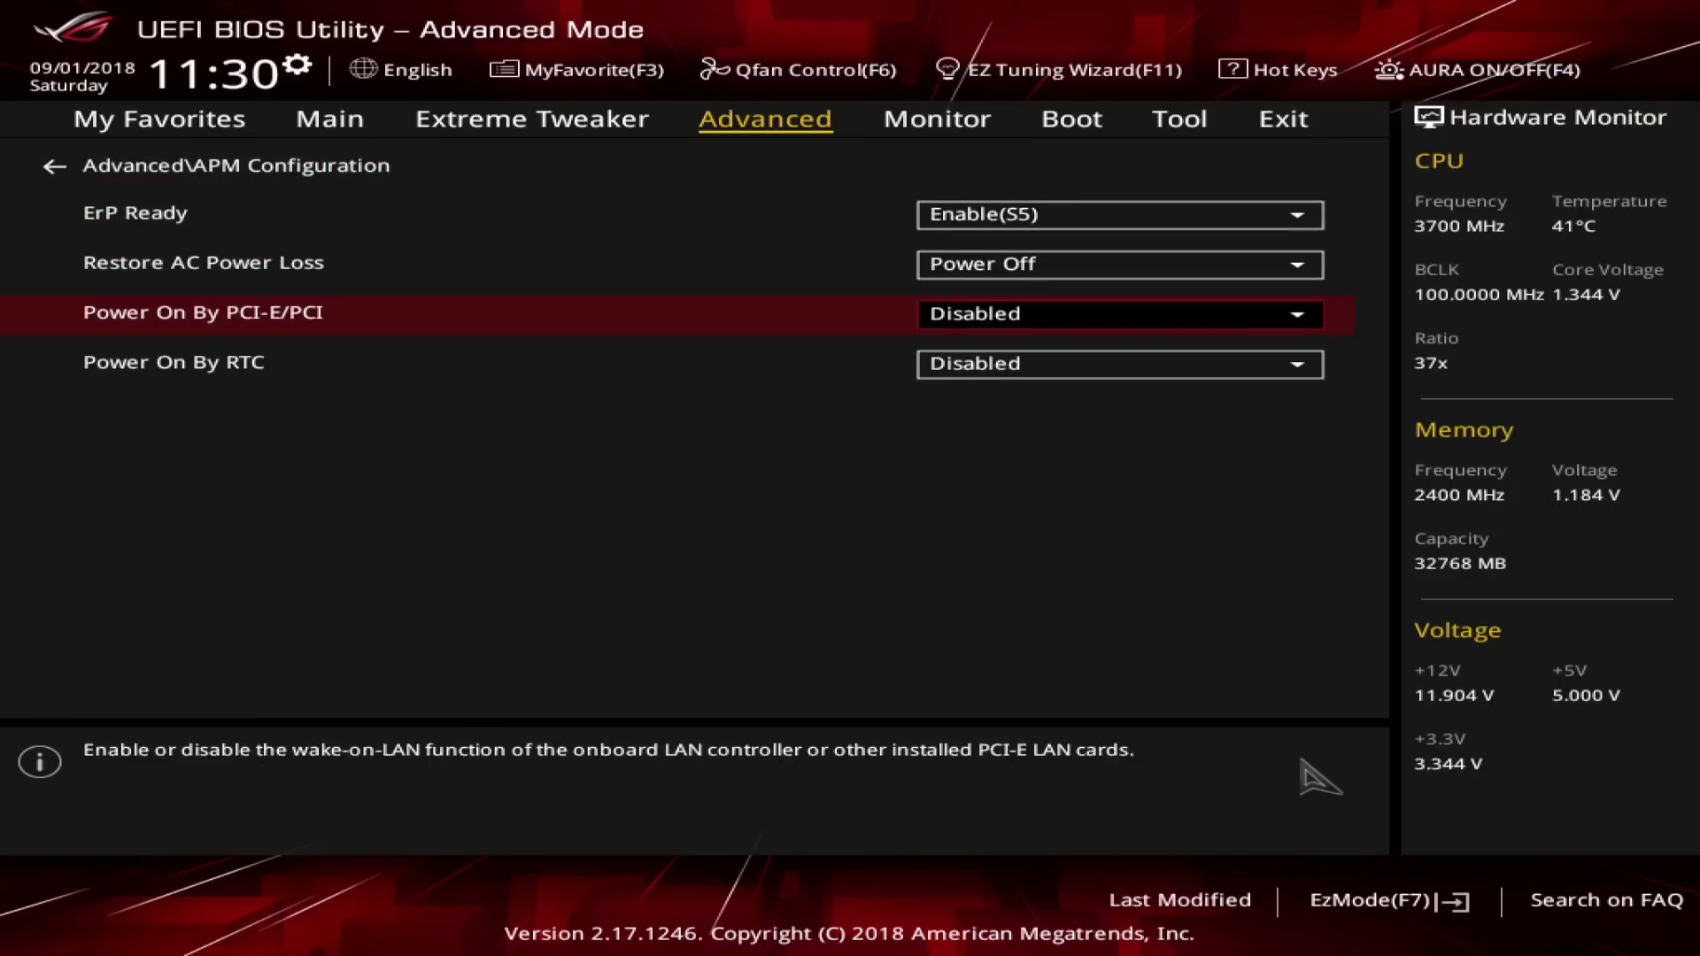
pyautogui.press('Down')
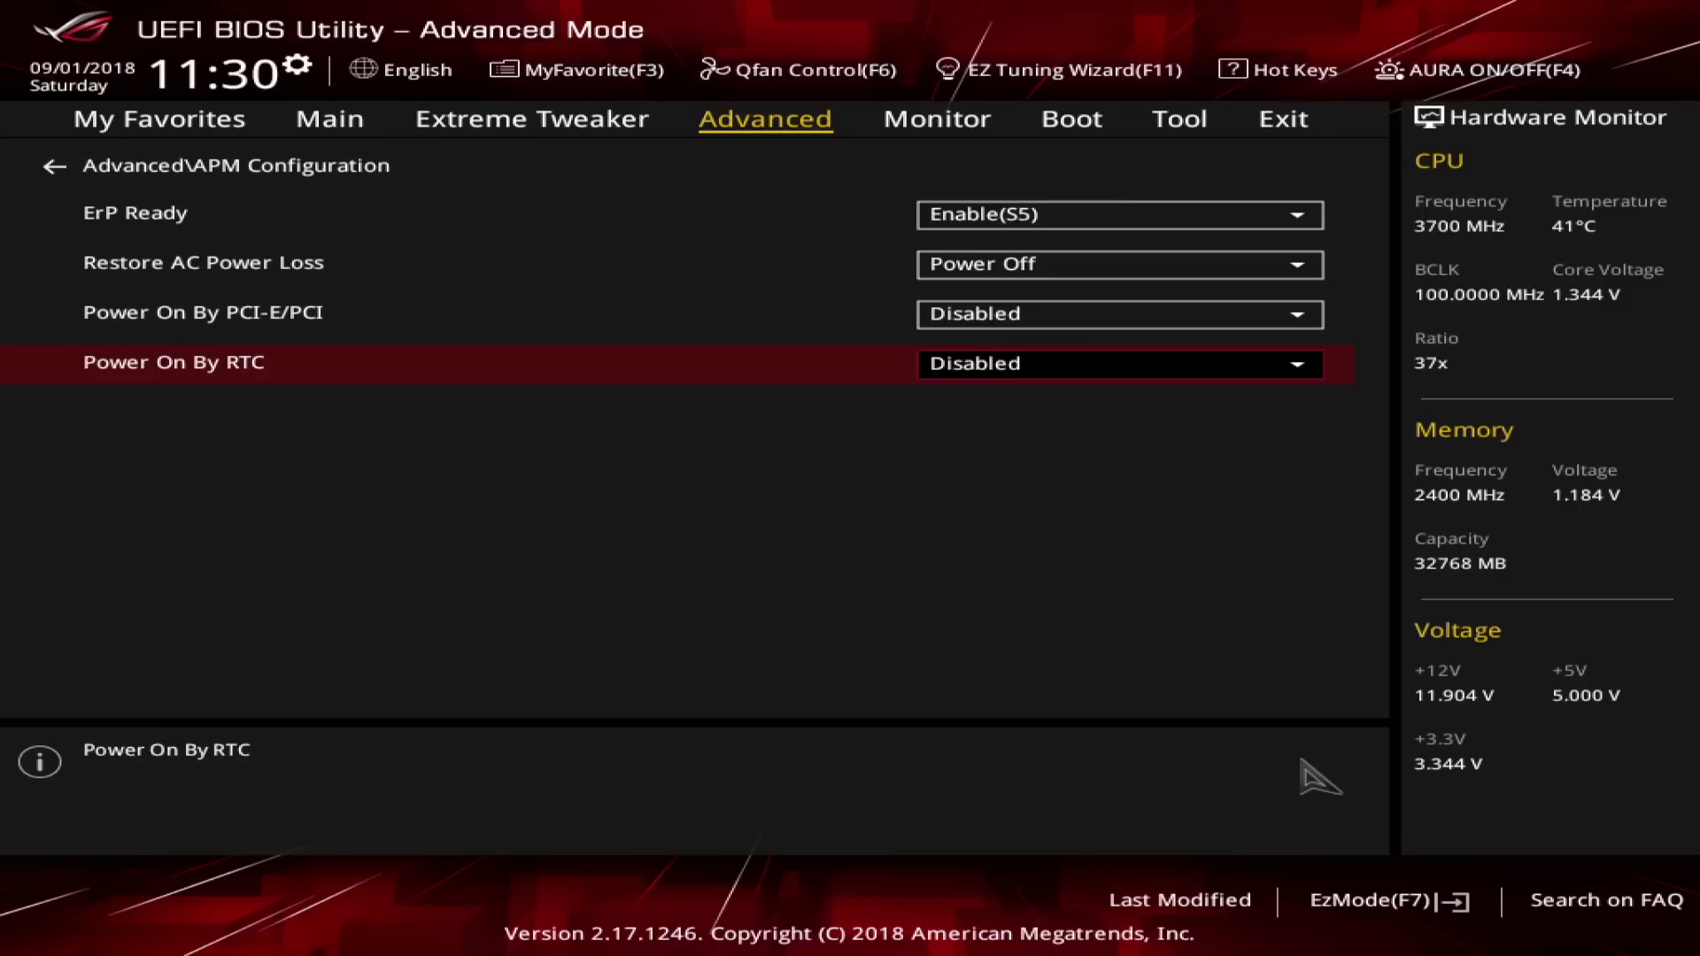
pyautogui.press('Up')
pyautogui.press('Up')
pyautogui.press('Up')
pyautogui.press('Return')
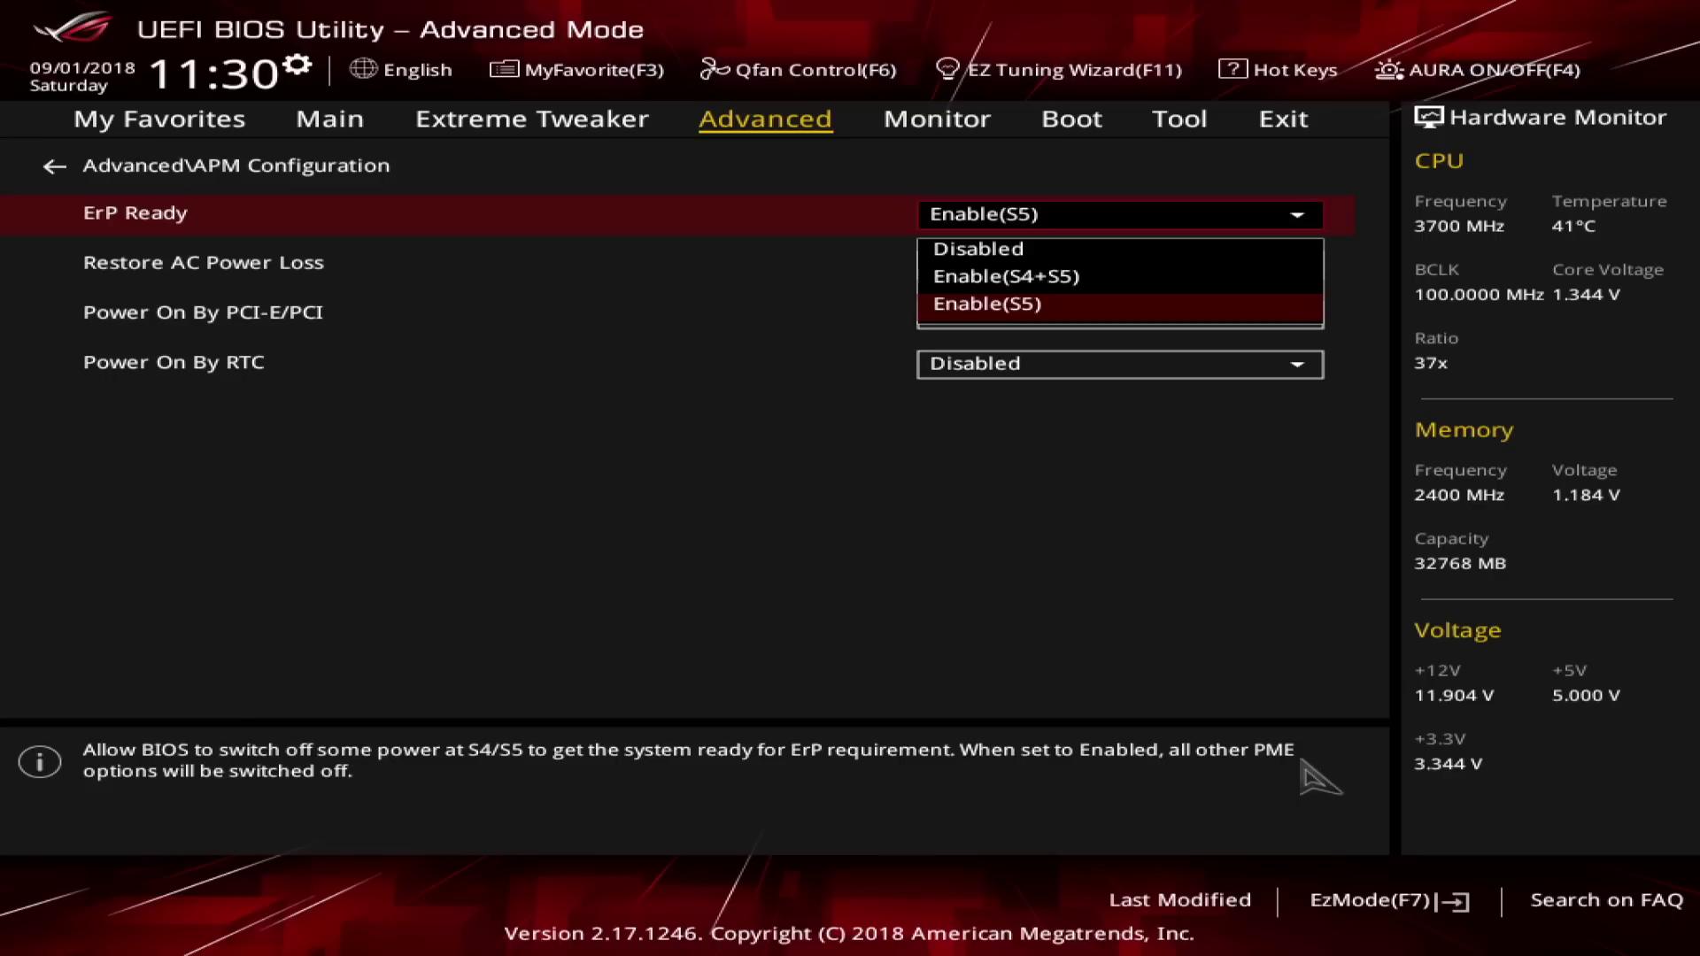
pyautogui.press('Escape')
pyautogui.press('Escape')
# Glance at Network Stack Configuration, then set Legacy USB Support to Auto.
pyautogui.press('Down')
pyautogui.press('Return')
pyautogui.press('Escape')
pyautogui.press('Down')
pyautogui.press('Down')
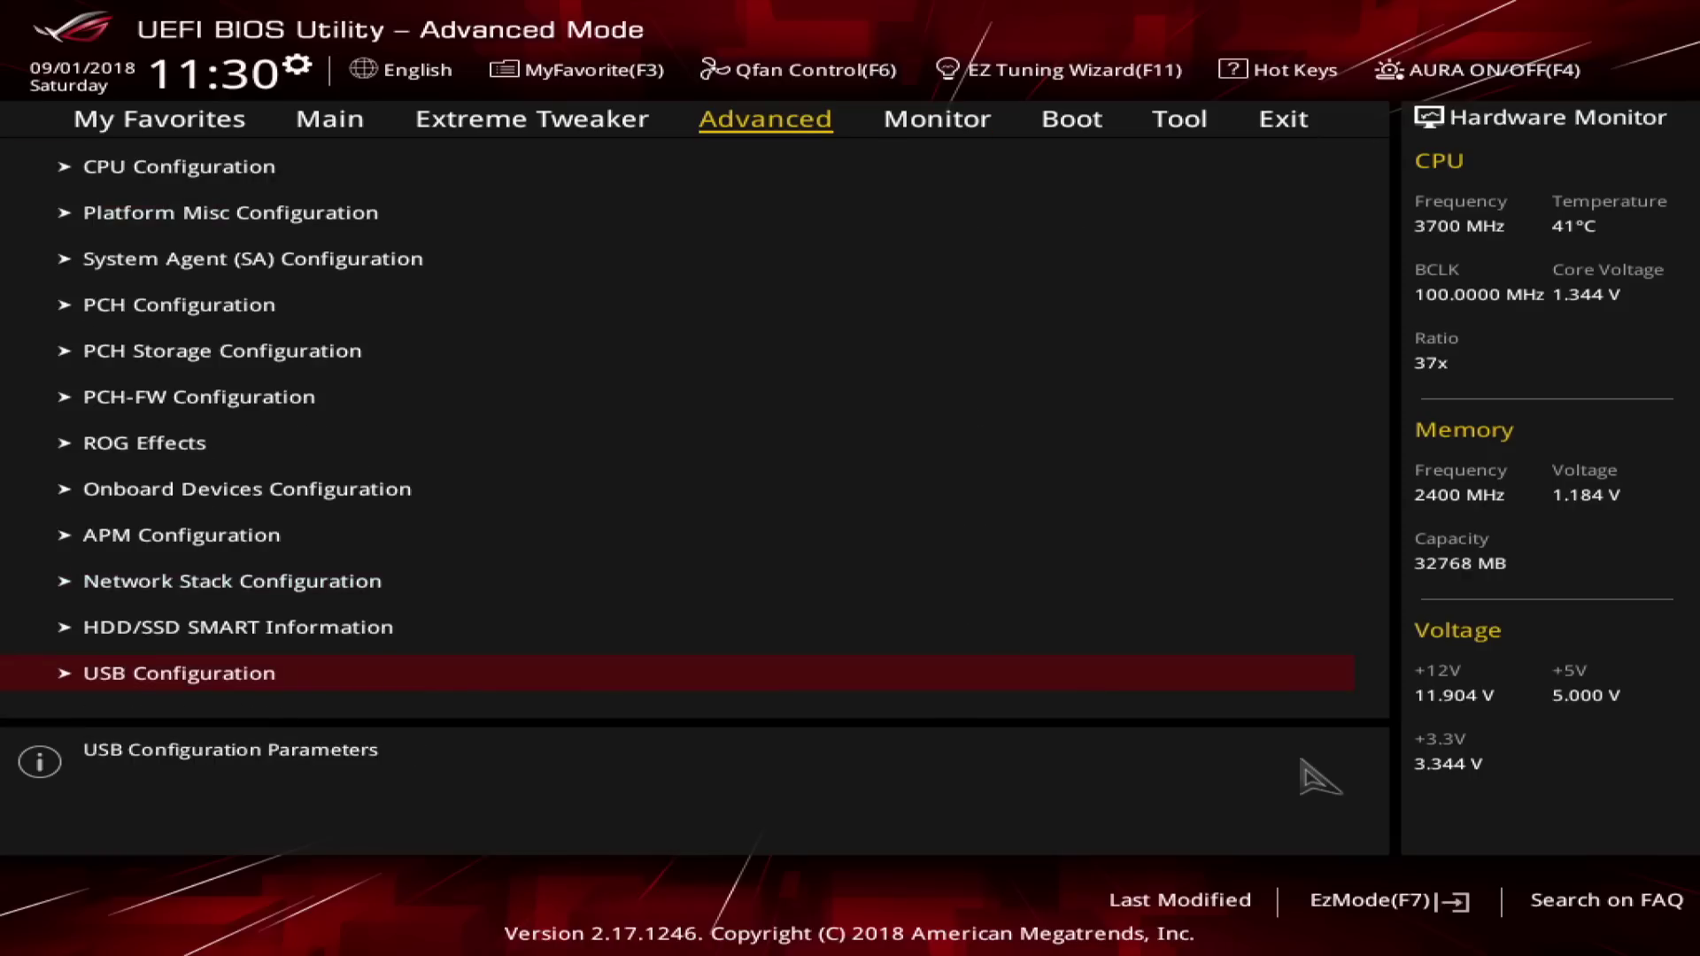
pyautogui.press('Return')
pyautogui.press('Return')
pyautogui.press('Down')
pyautogui.press('Down')
# On the Boot page, review Boot Configuration and the CSM options.
pyautogui.press('Return')
pyautogui.press('Down')
pyautogui.press('Down')
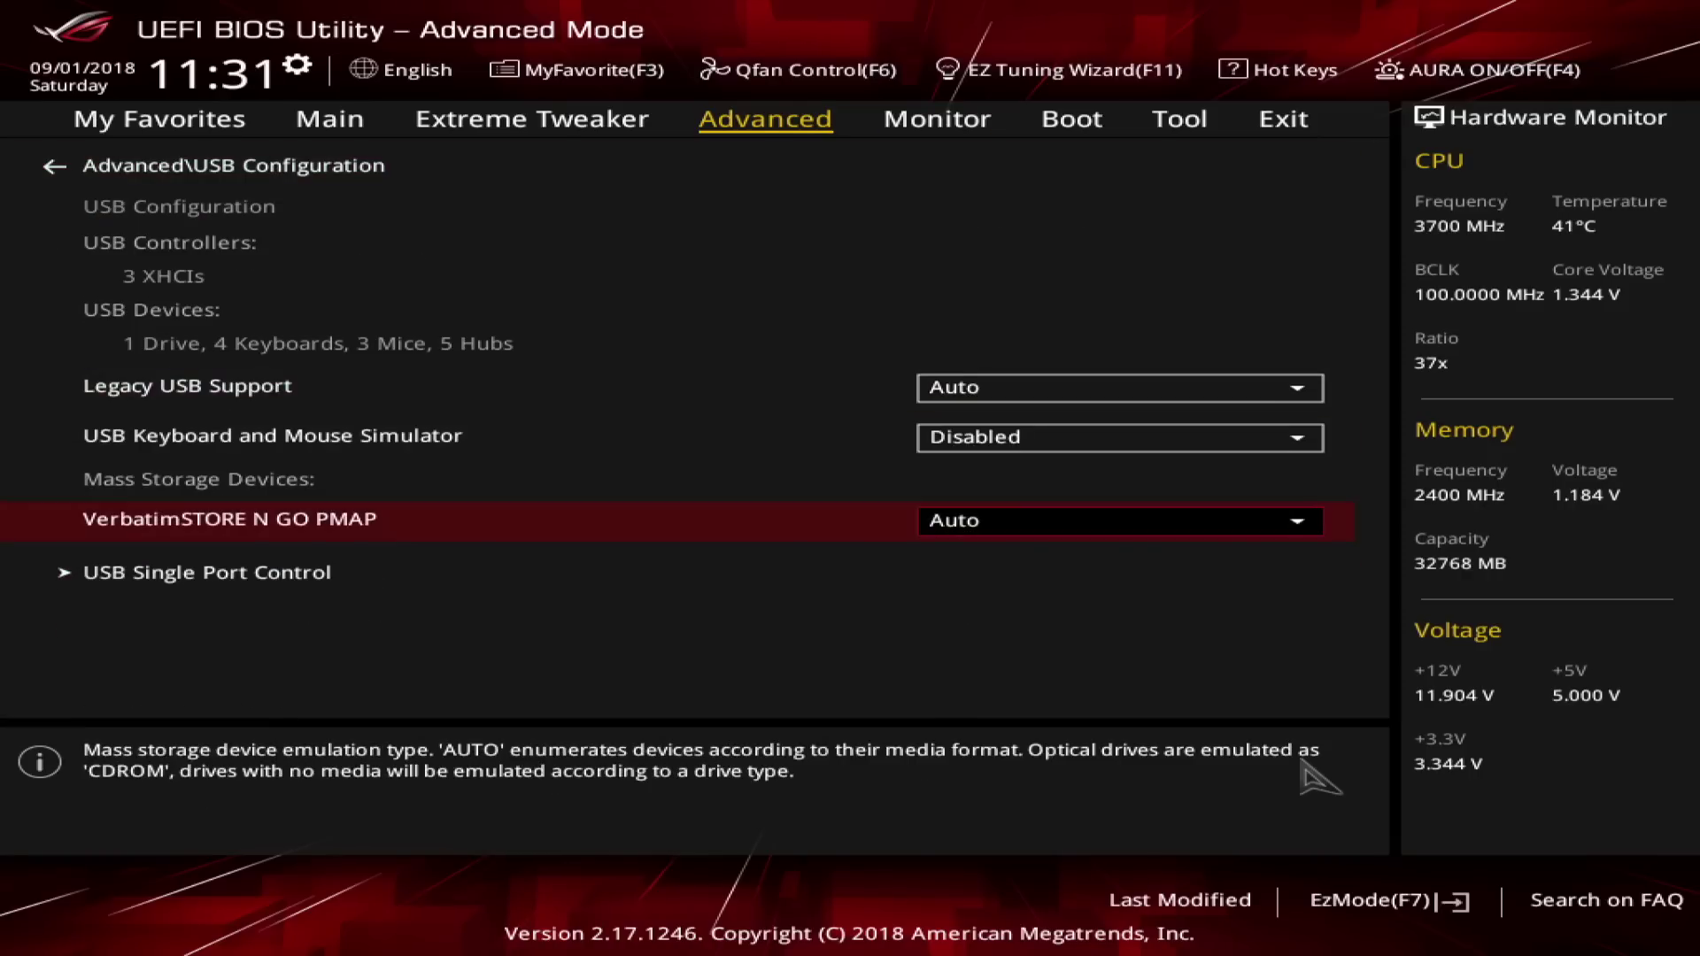
pyautogui.press('Right')
pyautogui.press('Right')
pyautogui.press('Down')
pyautogui.press('Down')
pyautogui.press('Return')
pyautogui.press('Up')
pyautogui.press('Escape')
pyautogui.press('Down')
# Open Secure Boot and check that OS Type is Other OS.
pyautogui.press('Return')
pyautogui.press('Up')
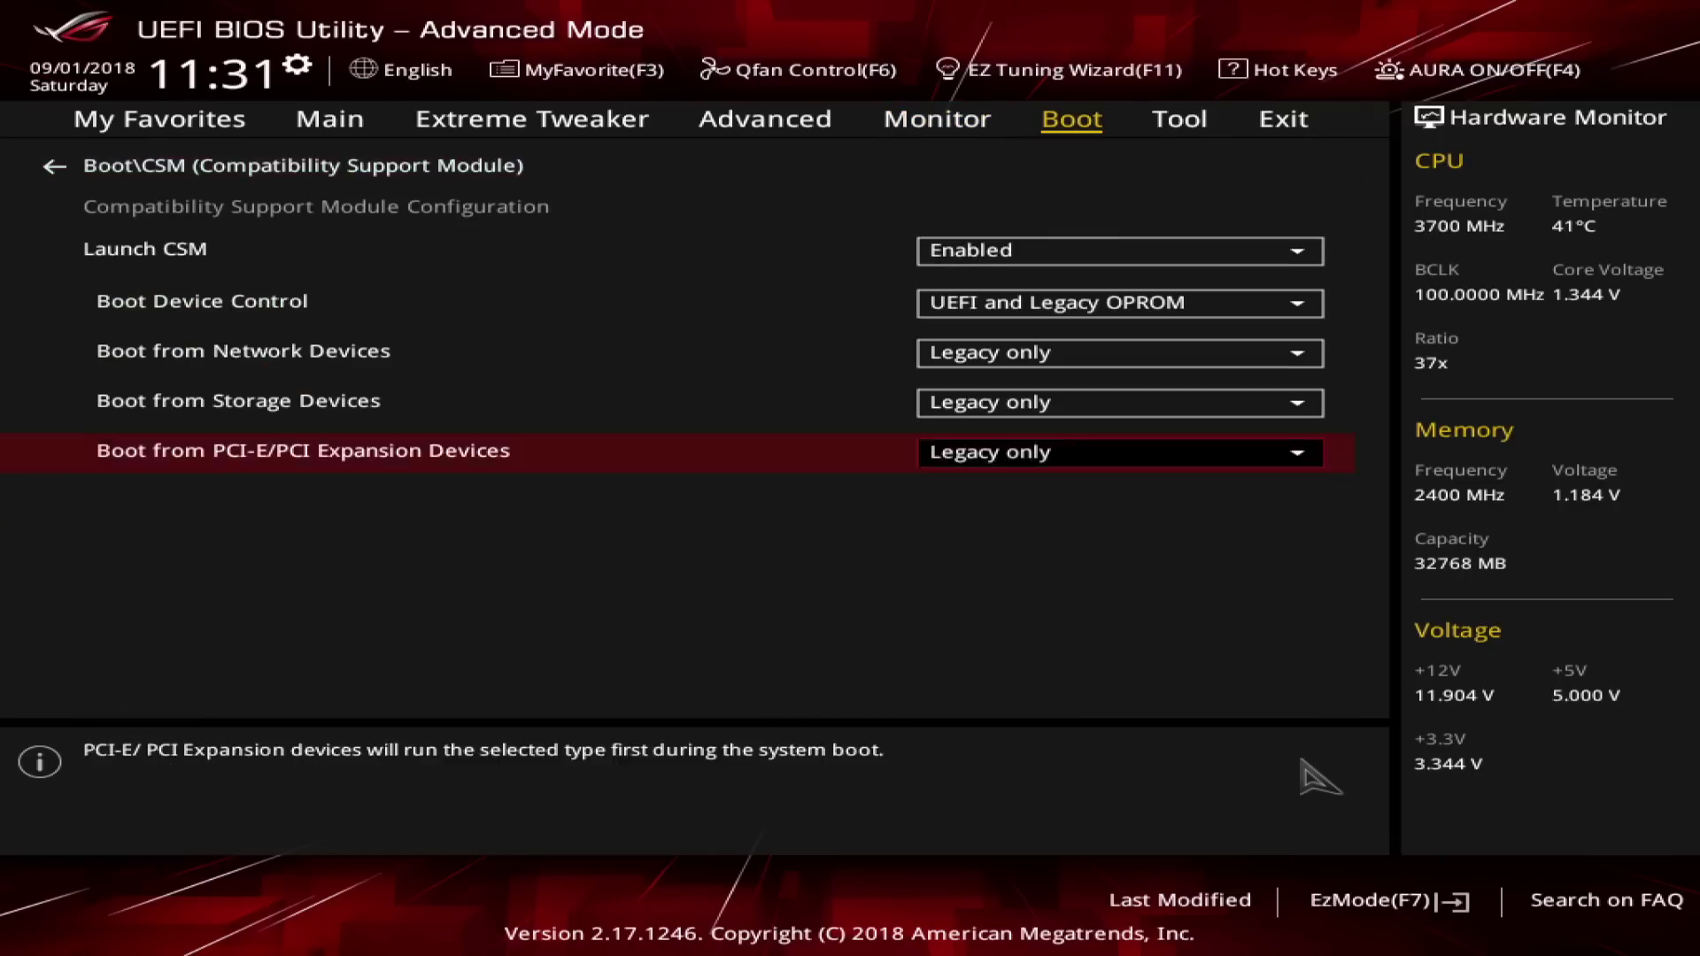
pyautogui.press('Escape')
pyautogui.press('Down')
pyautogui.press('Return')
pyautogui.press('Down')
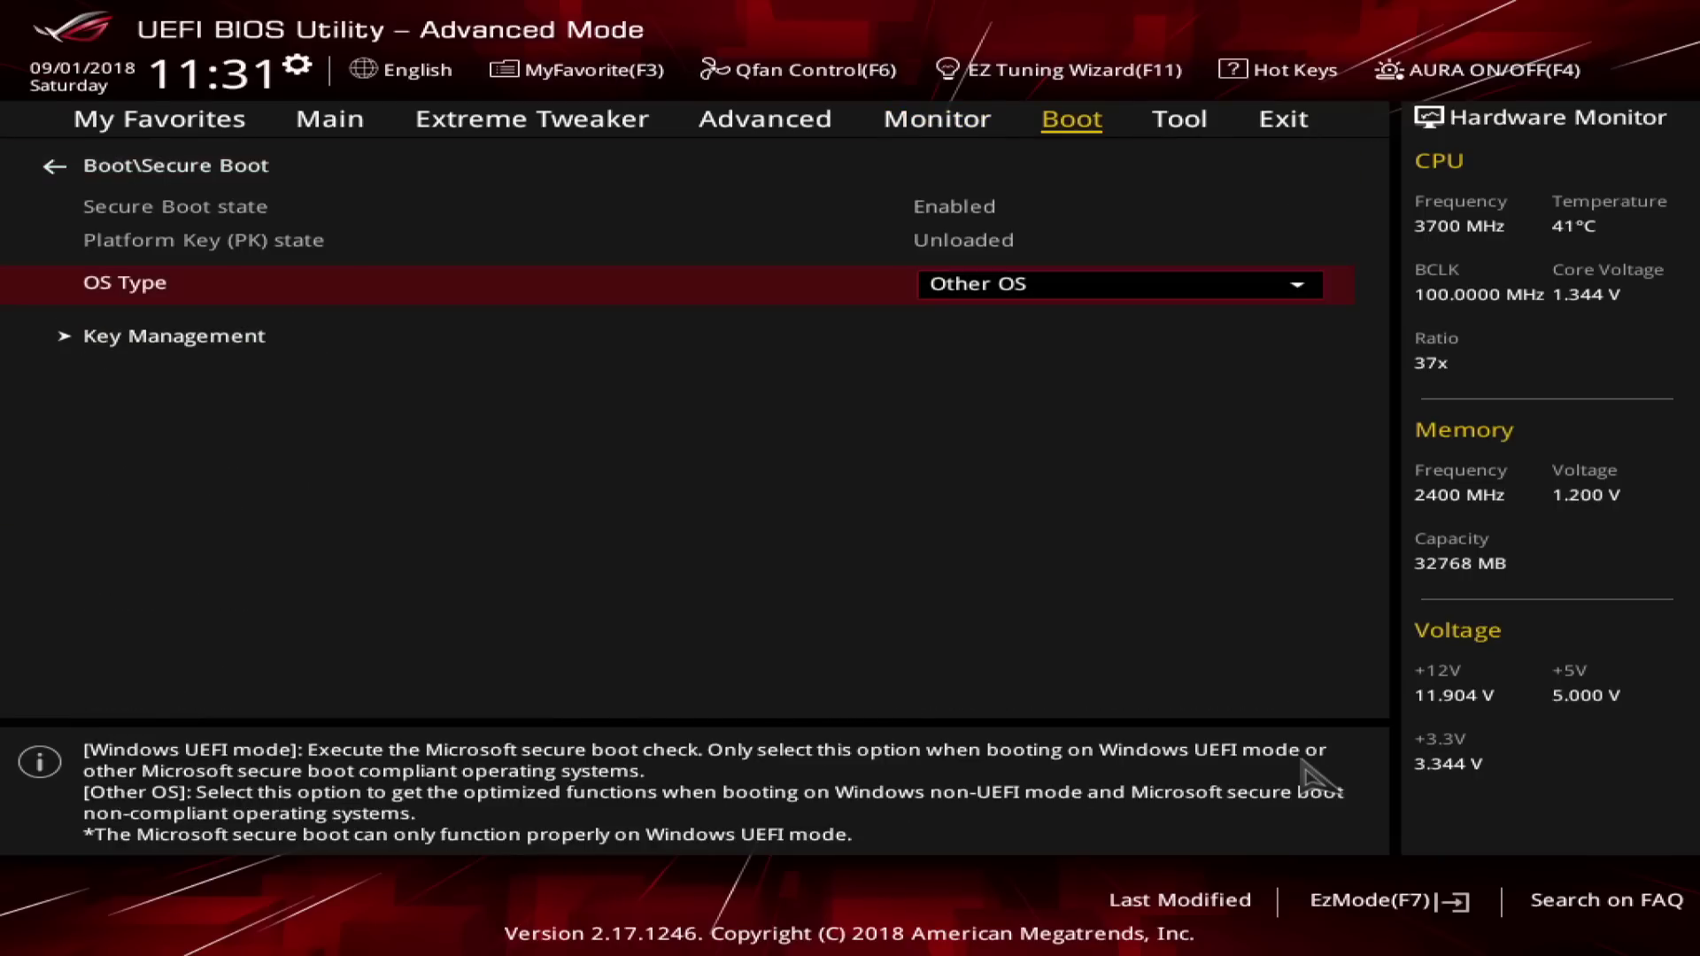
pyautogui.press('Return')
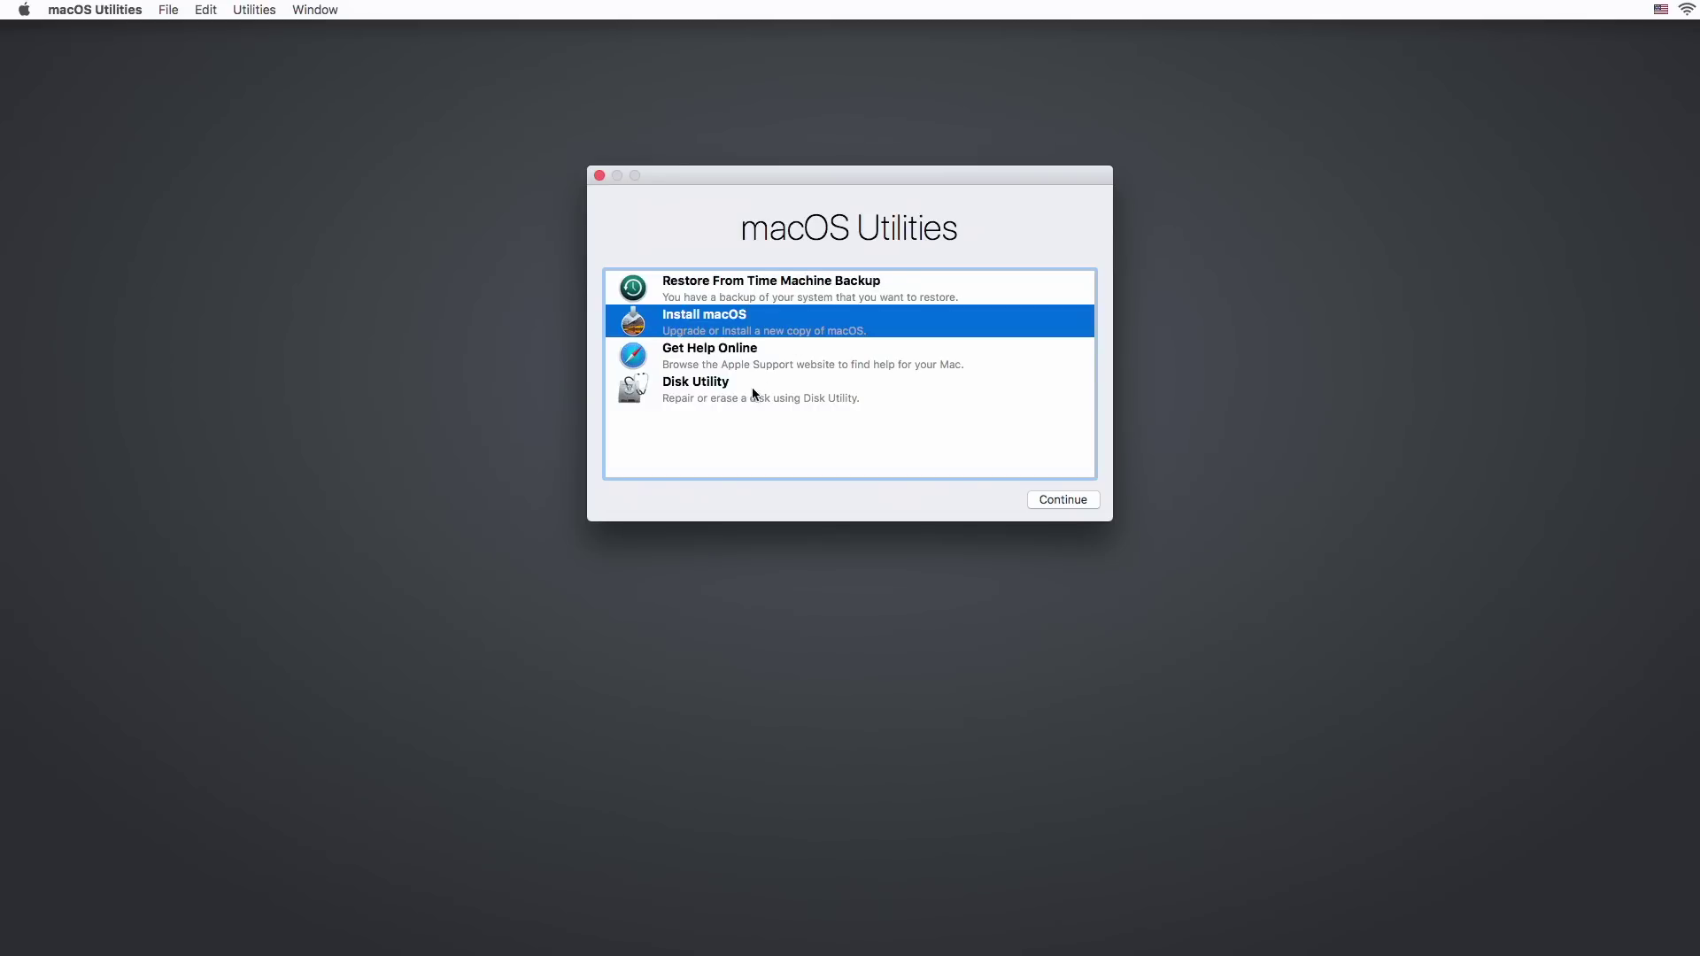
# Start Disk Utility from macOS Utilities and select the usbstick32gb drive.
pyautogui.click(742, 382)
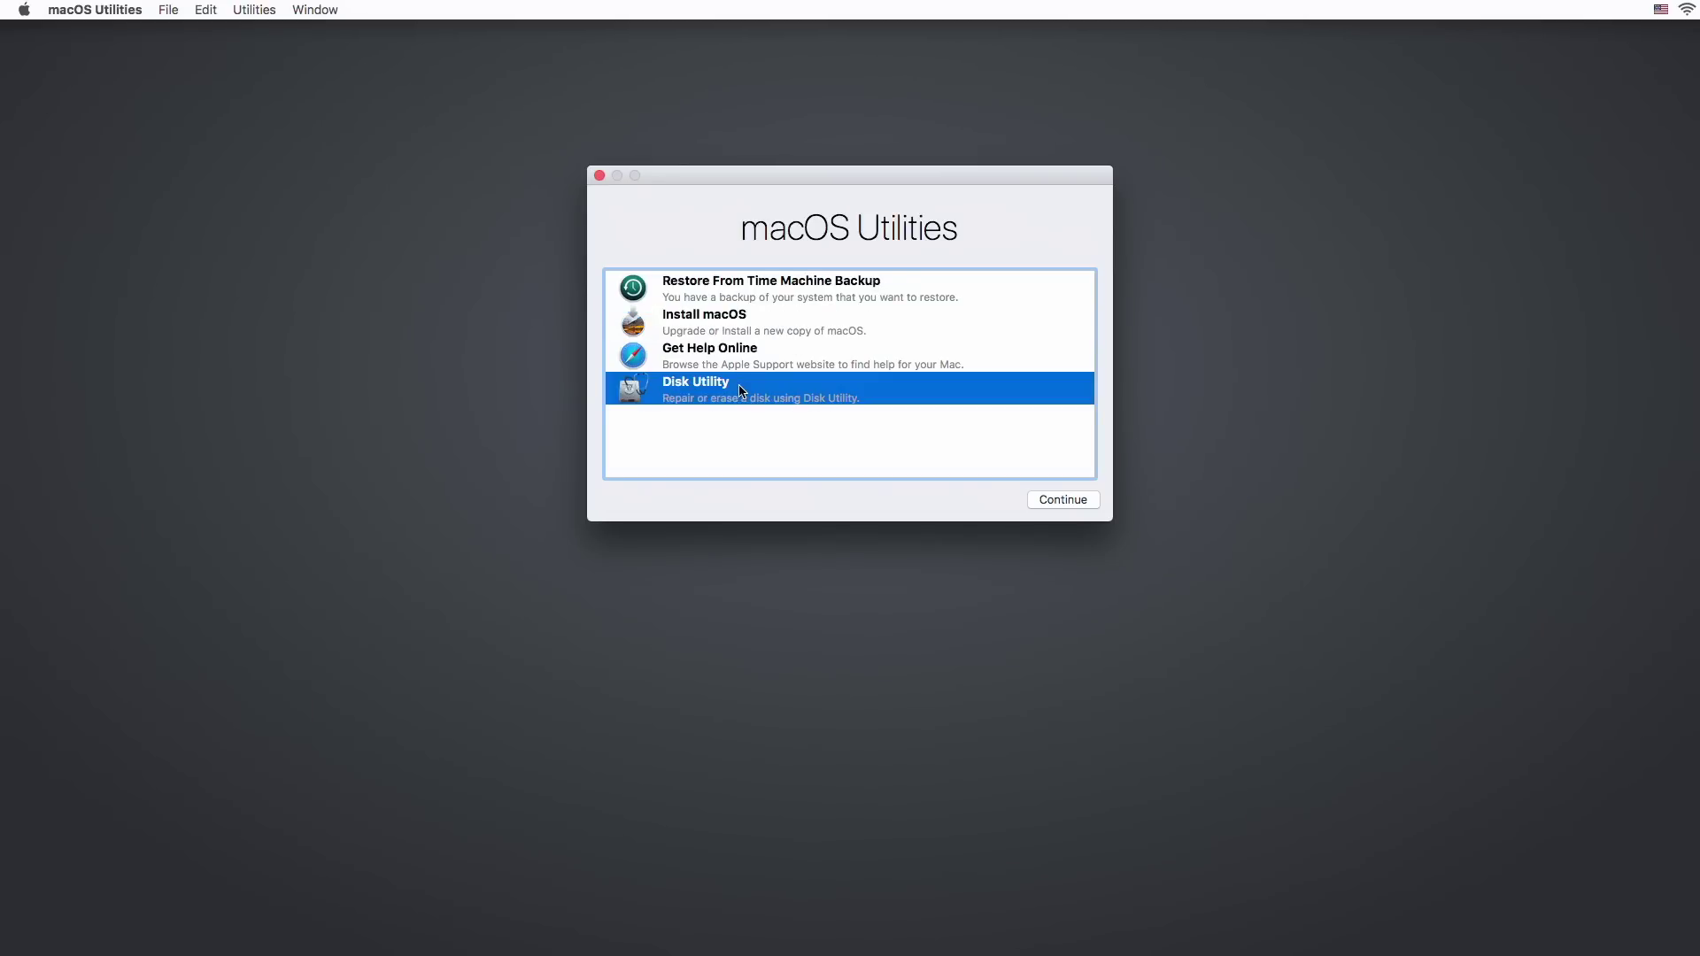
pyautogui.click(1054, 498)
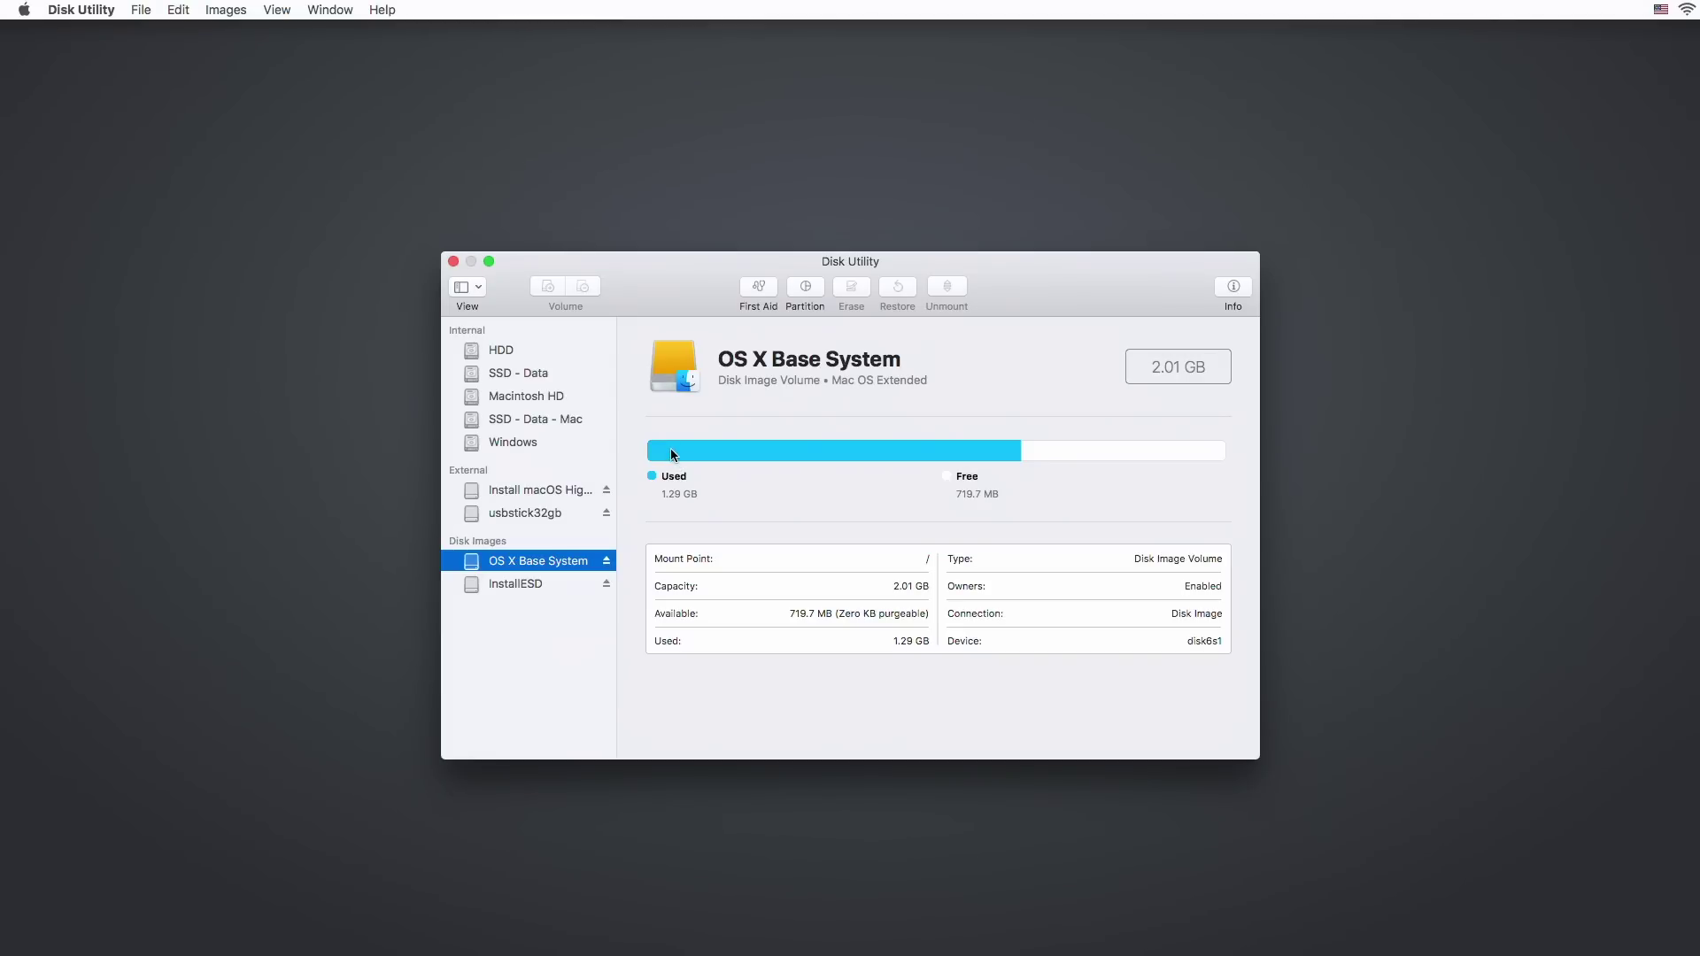
pyautogui.click(522, 516)
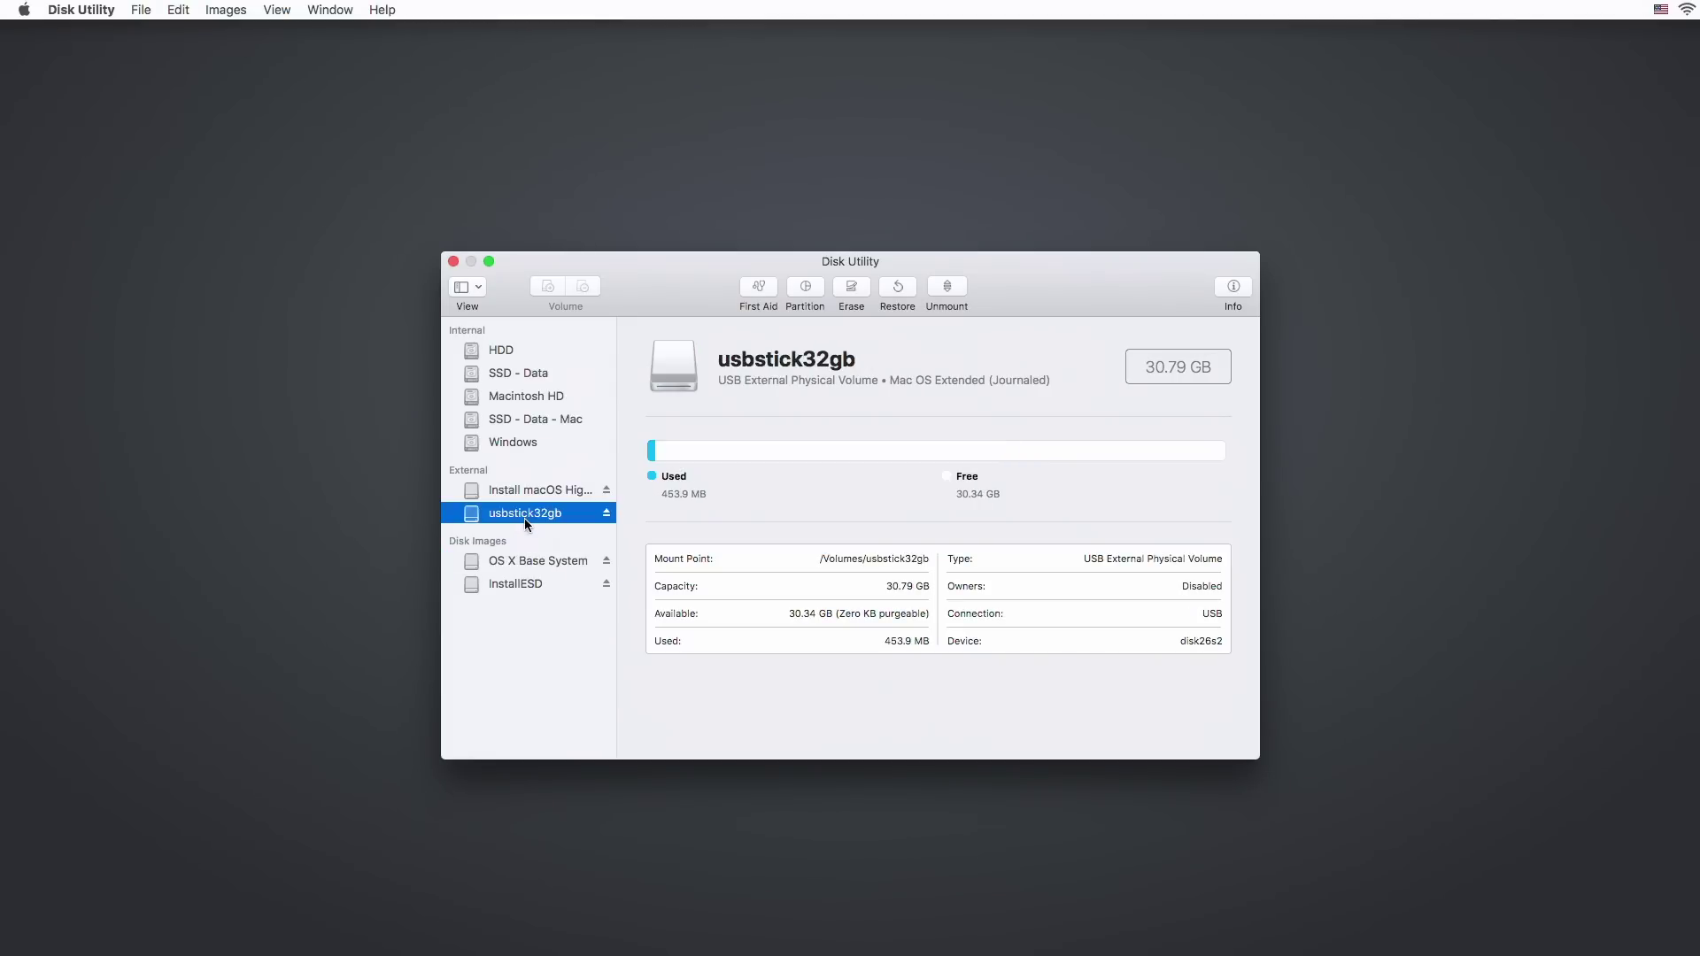
# Erase usbstick32gb as a Mac OS Extended (Journaled) volume called 'Macintosh USB'.
pyautogui.click(856, 284)
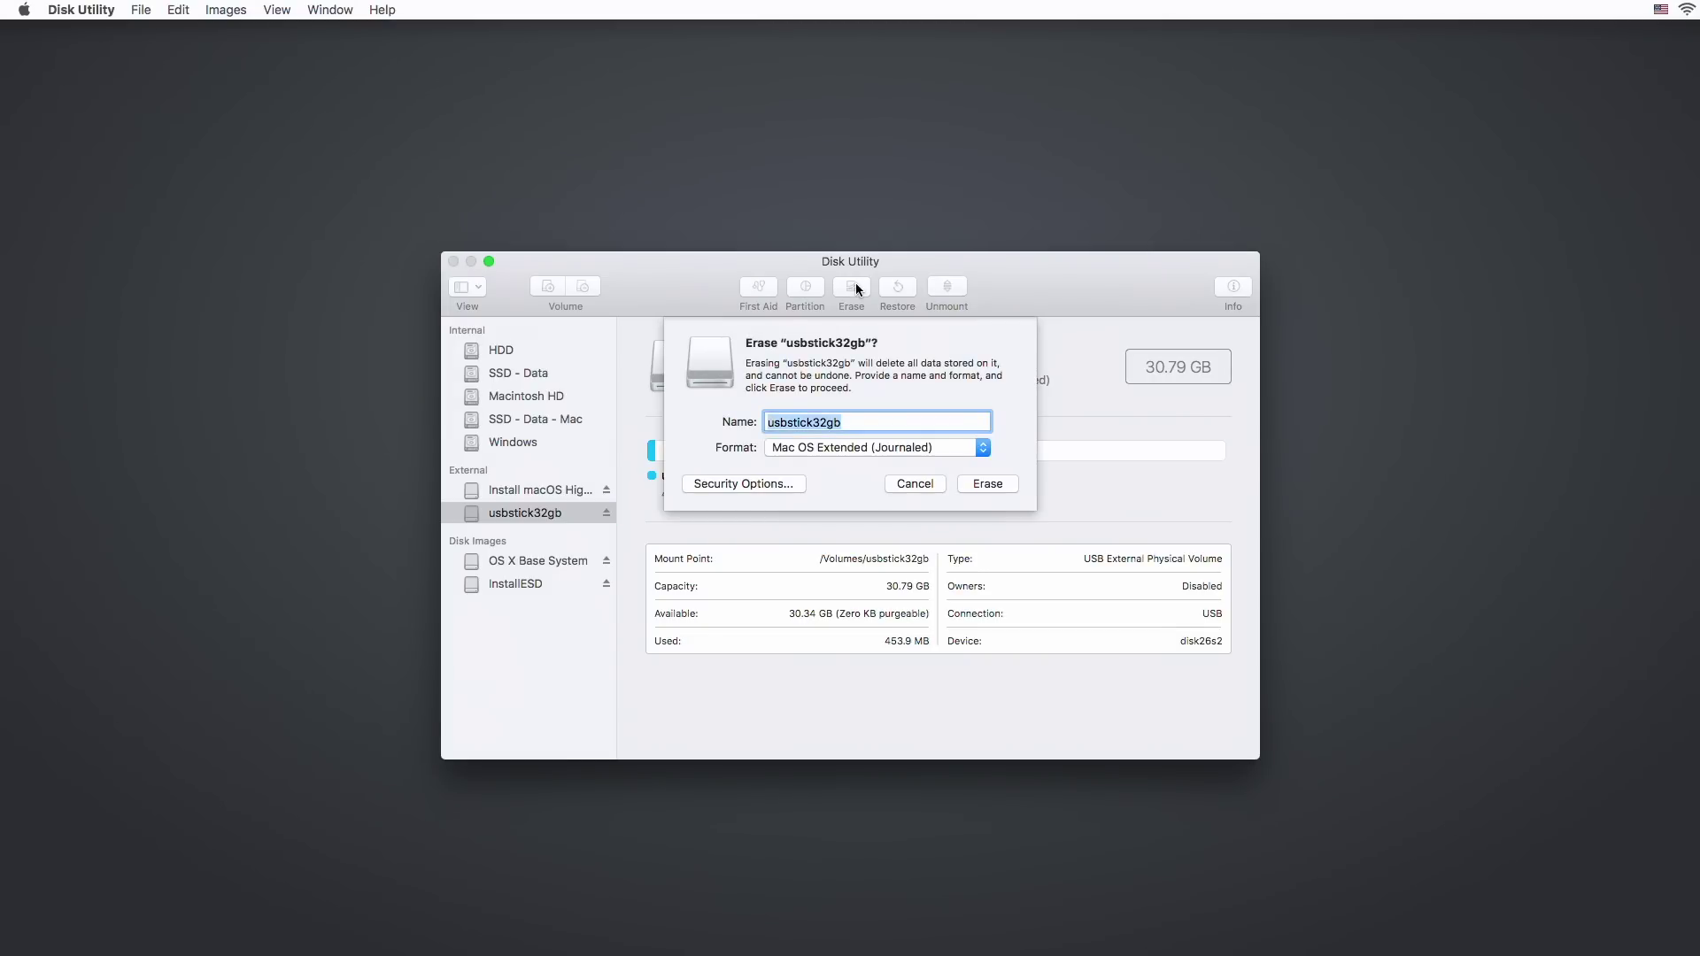
pyautogui.write('Macintosh USB')
pyautogui.click(1003, 489)
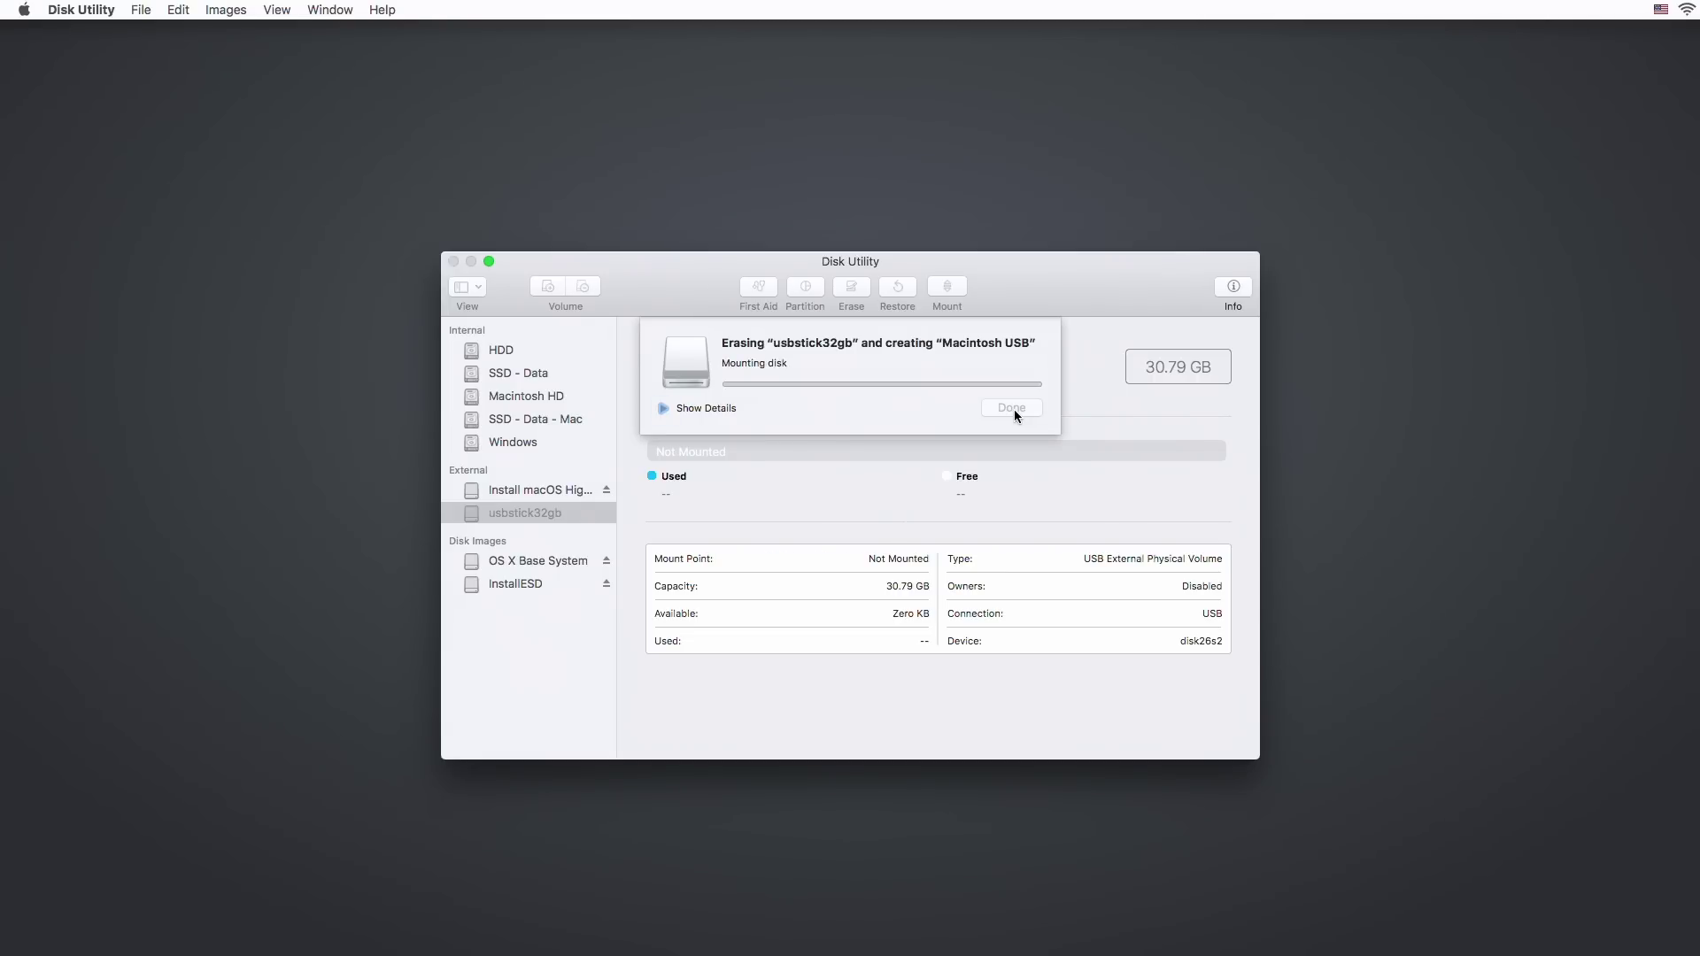
pyautogui.click(1013, 410)
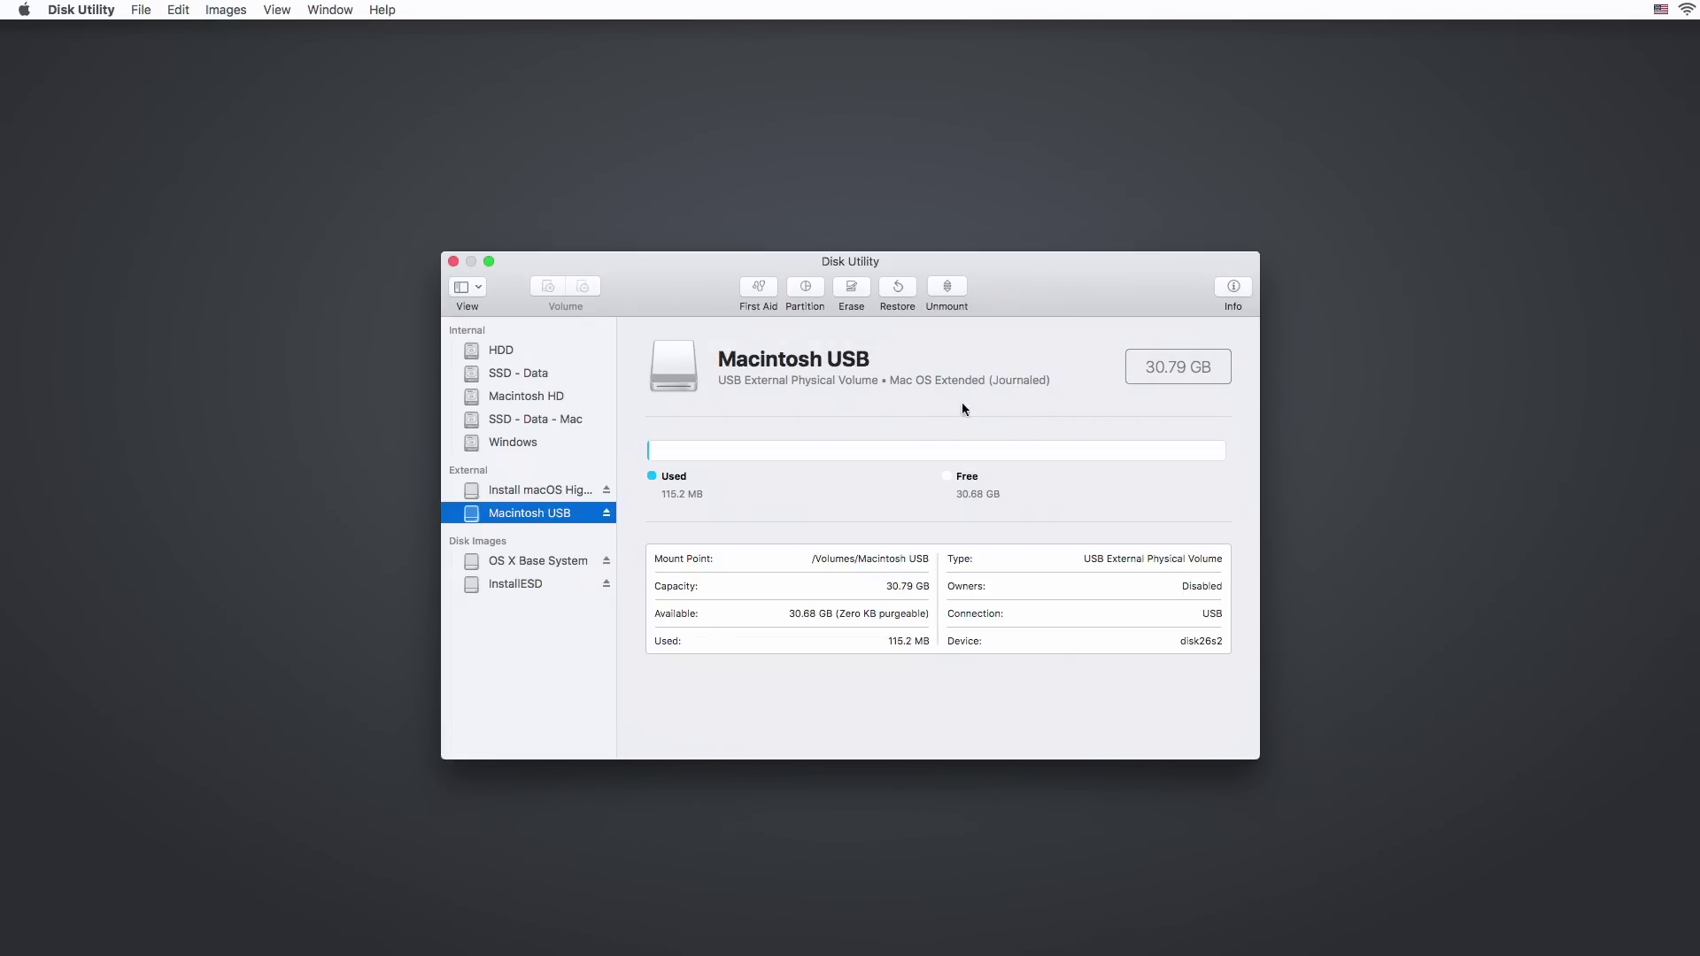
# Quit Disk Utility and launch the Install macOS High Sierra assistant.
pyautogui.click(453, 261)
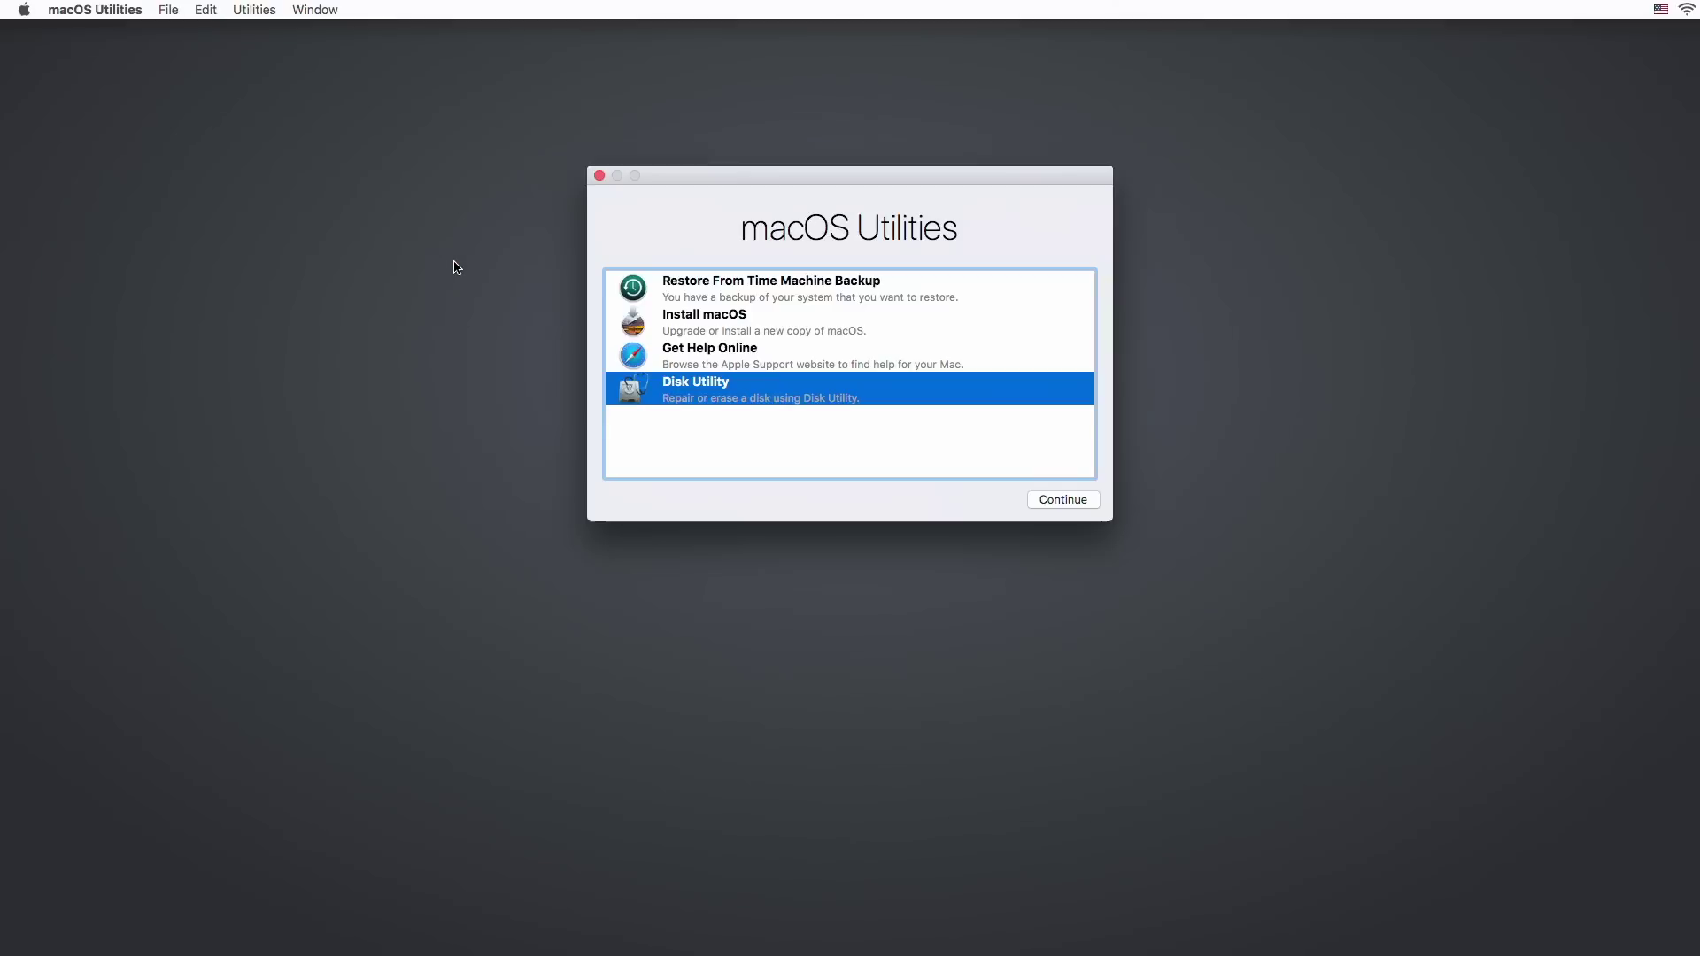
pyautogui.click(696, 326)
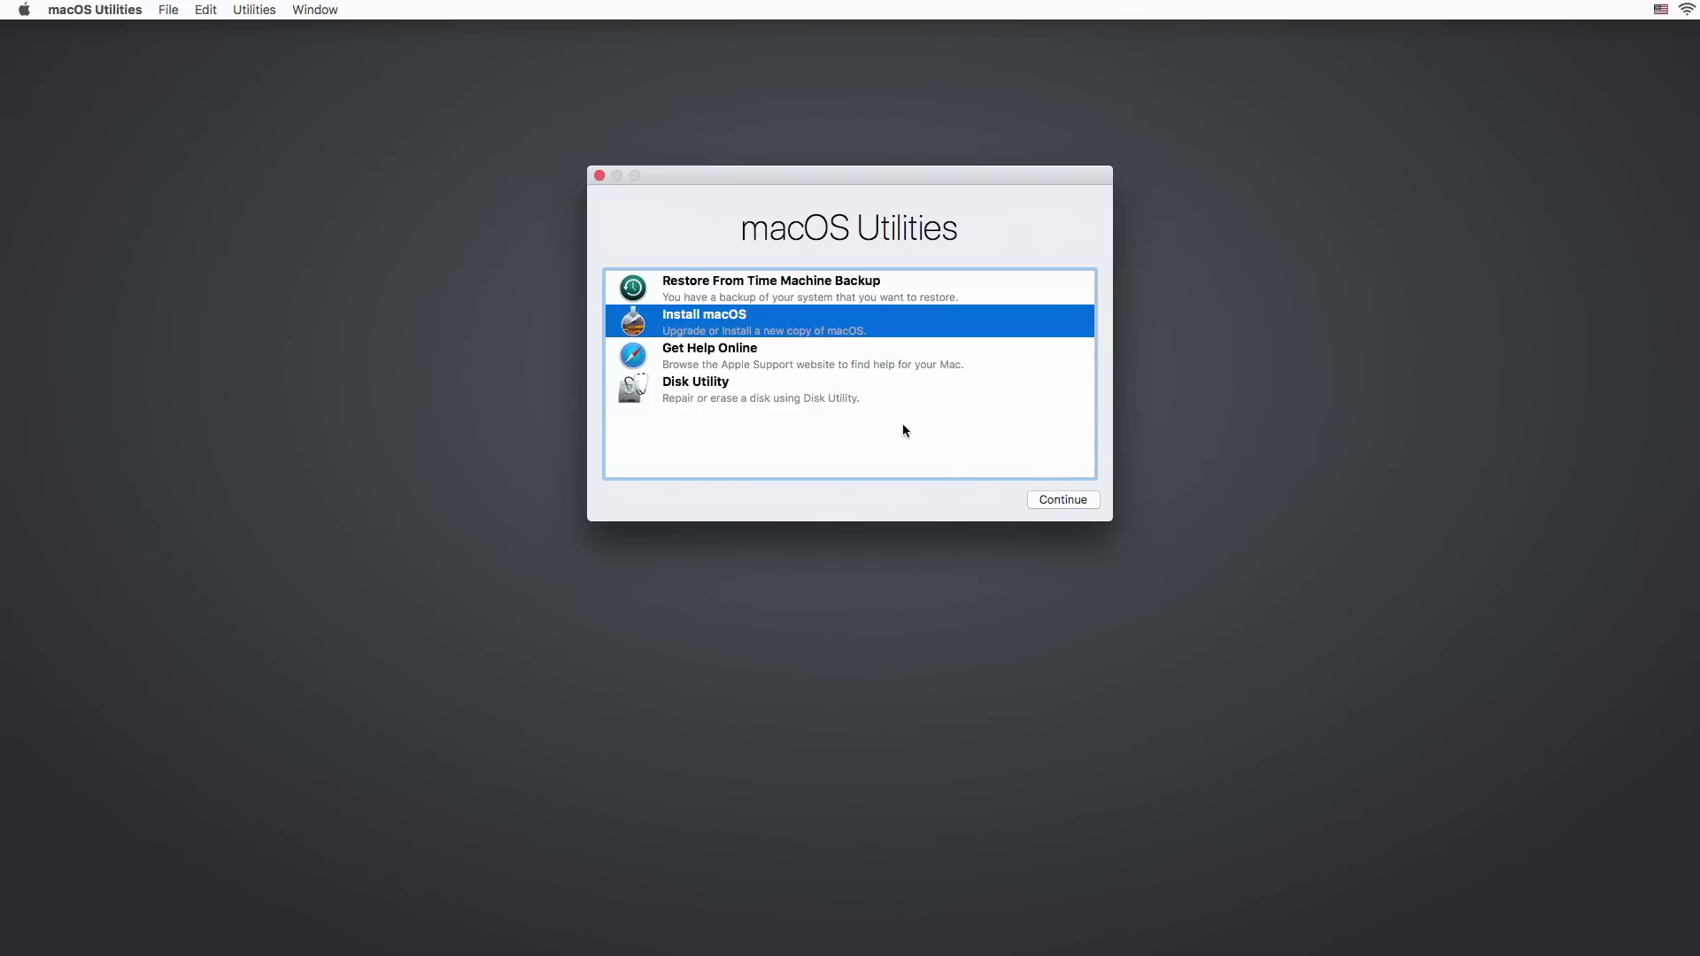
pyautogui.click(1080, 510)
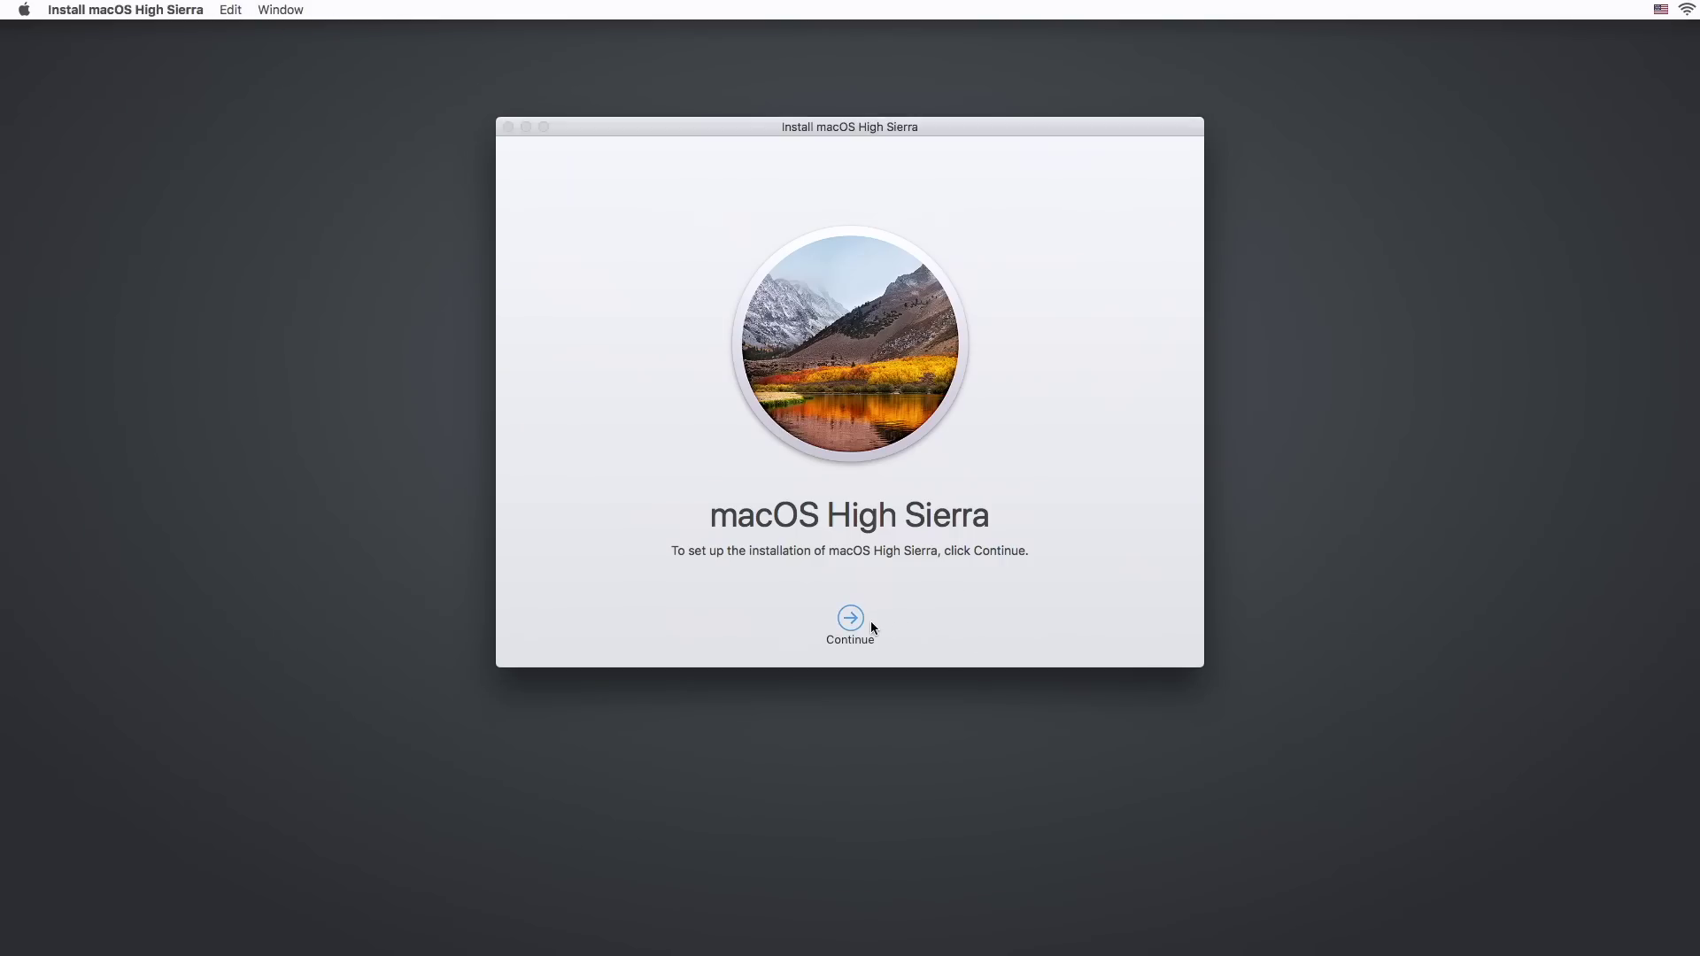
# Agree to the licence, pick the Macintosh USB disk and start the install.
pyautogui.click(848, 622)
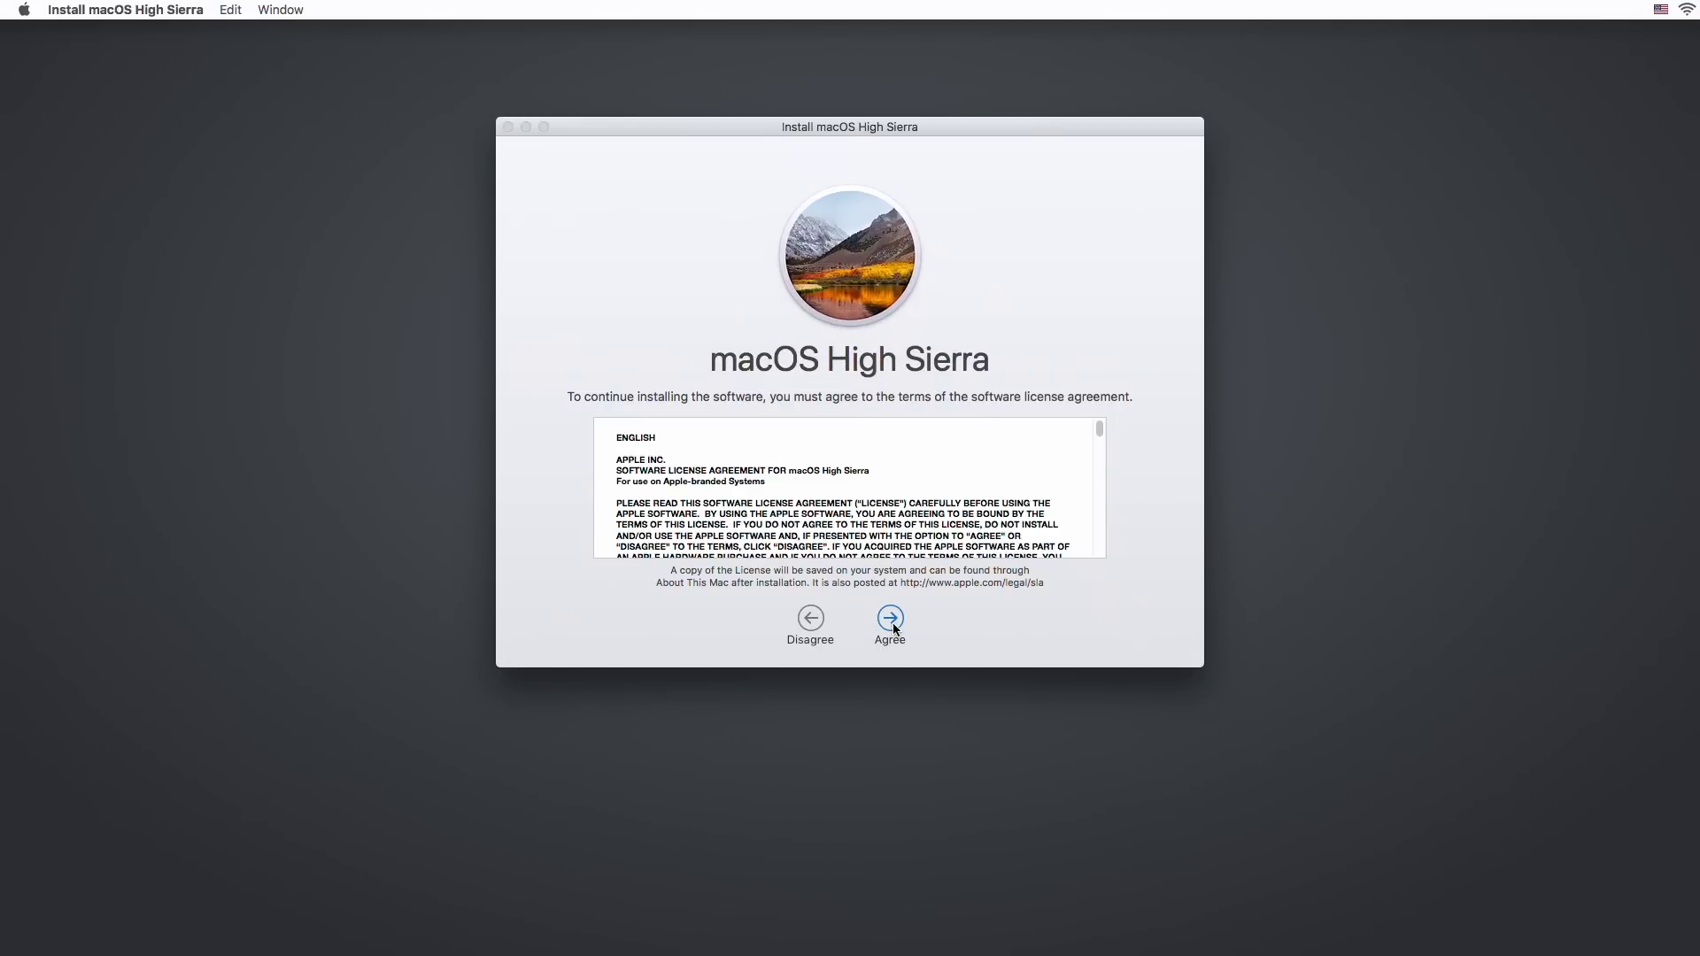
pyautogui.click(891, 625)
pyautogui.click(980, 226)
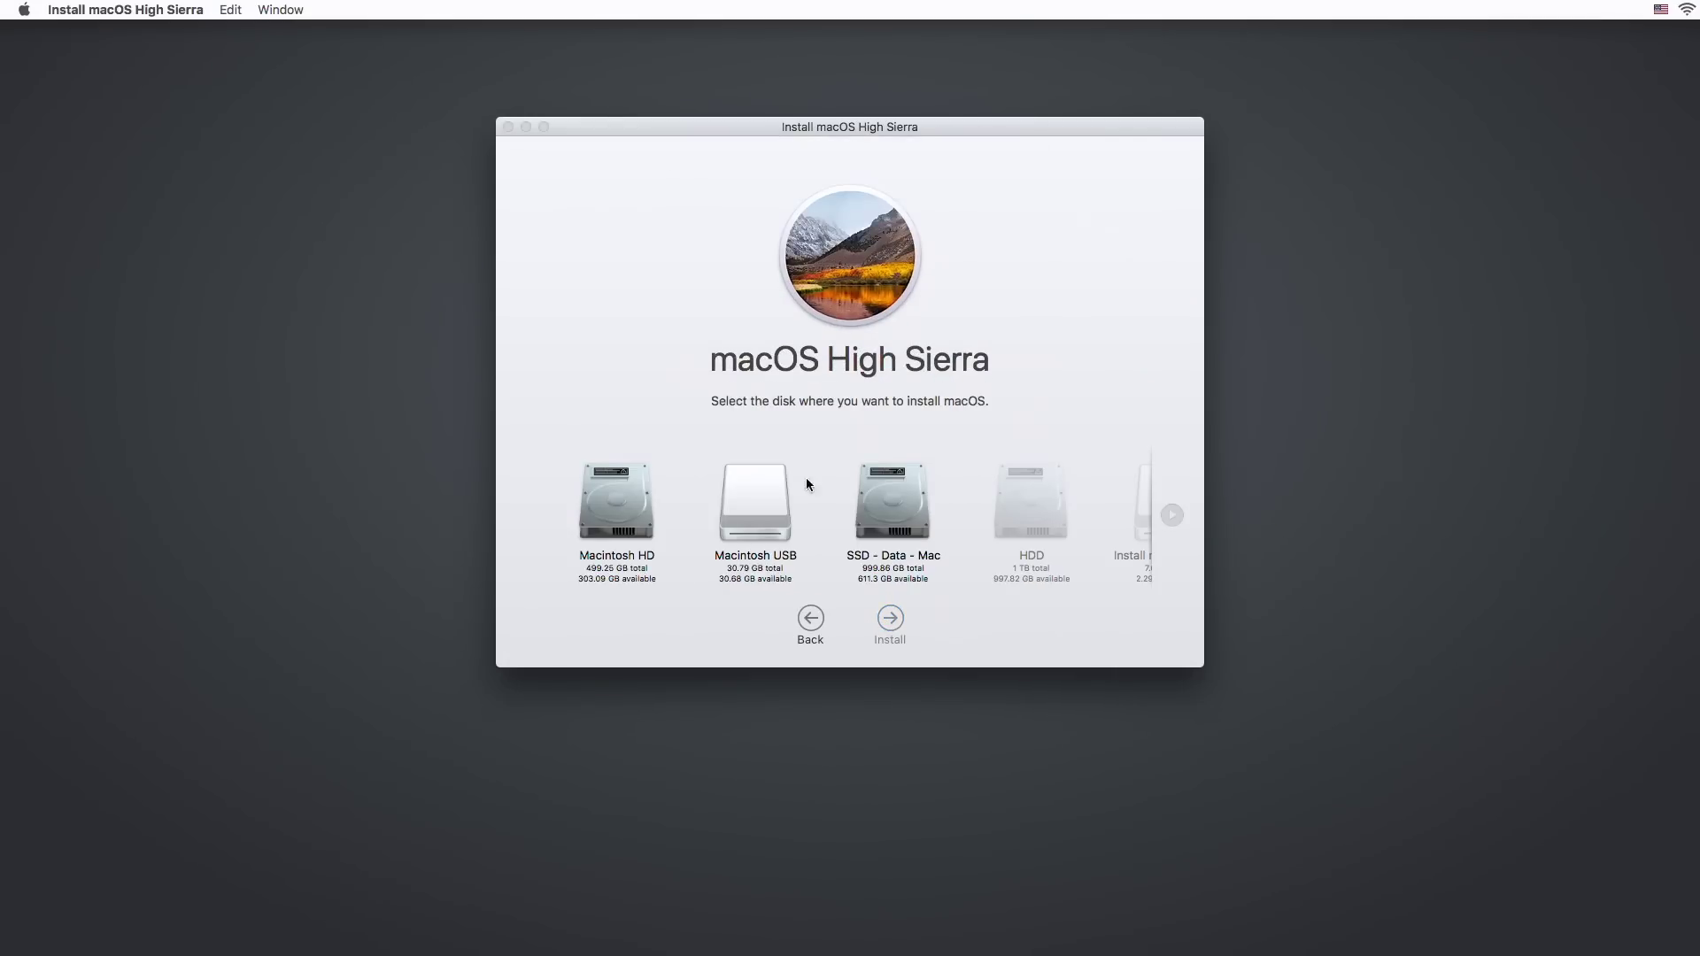
pyautogui.click(776, 503)
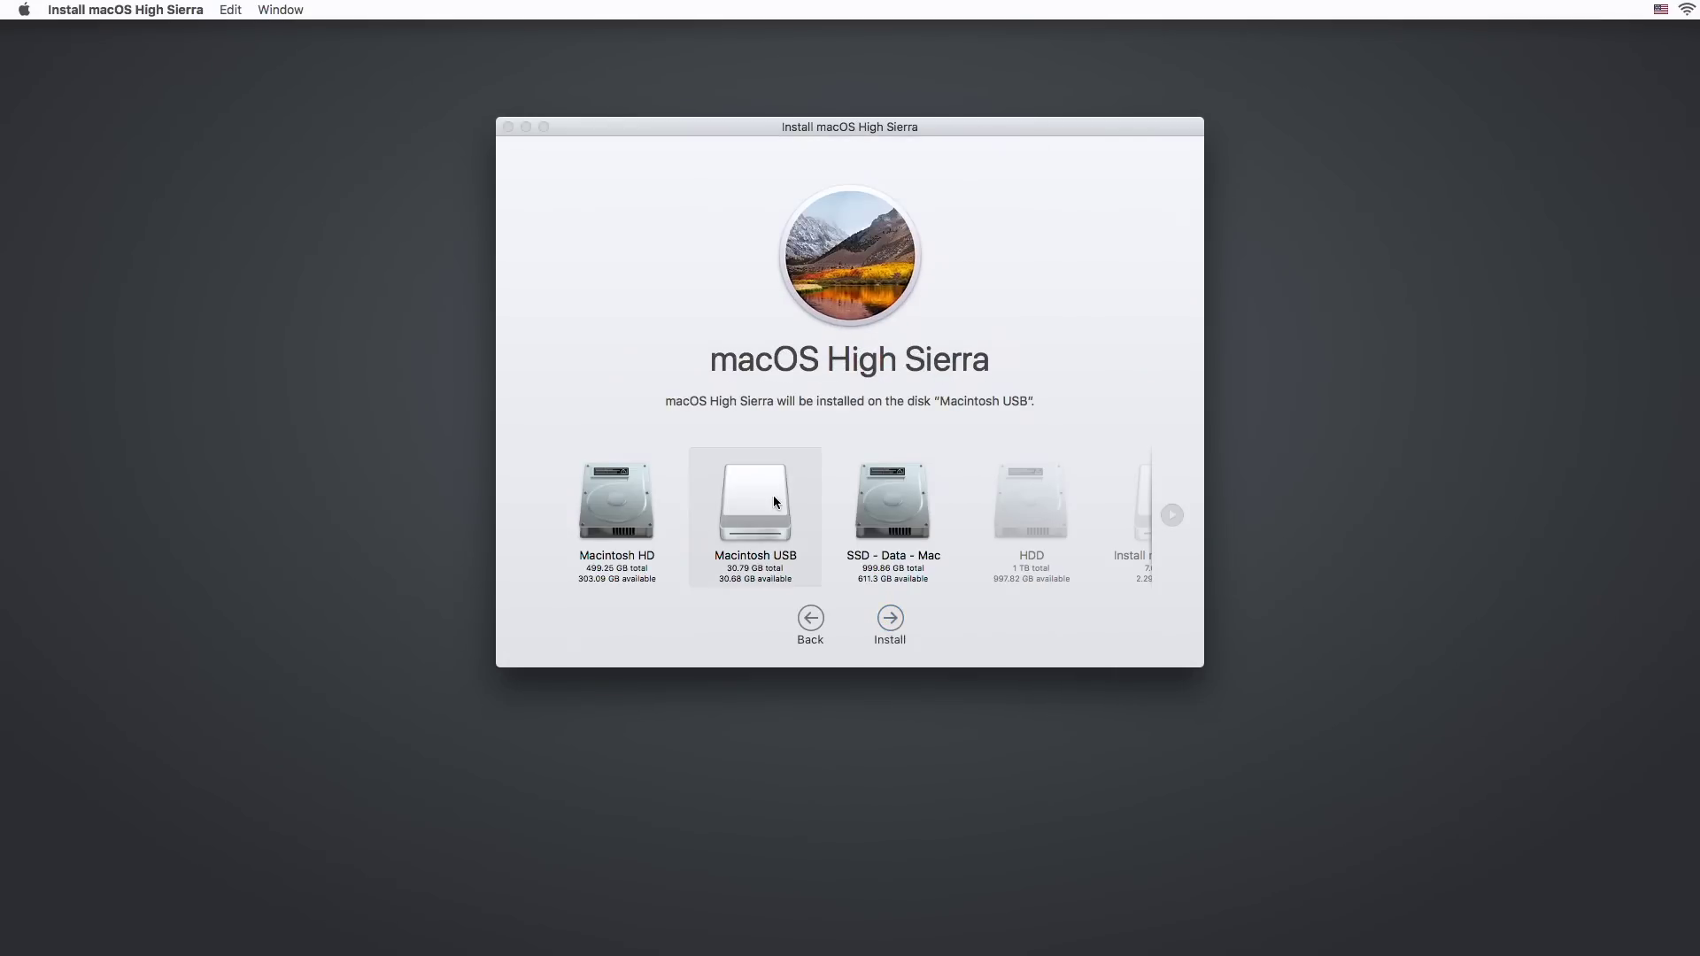
pyautogui.click(892, 622)
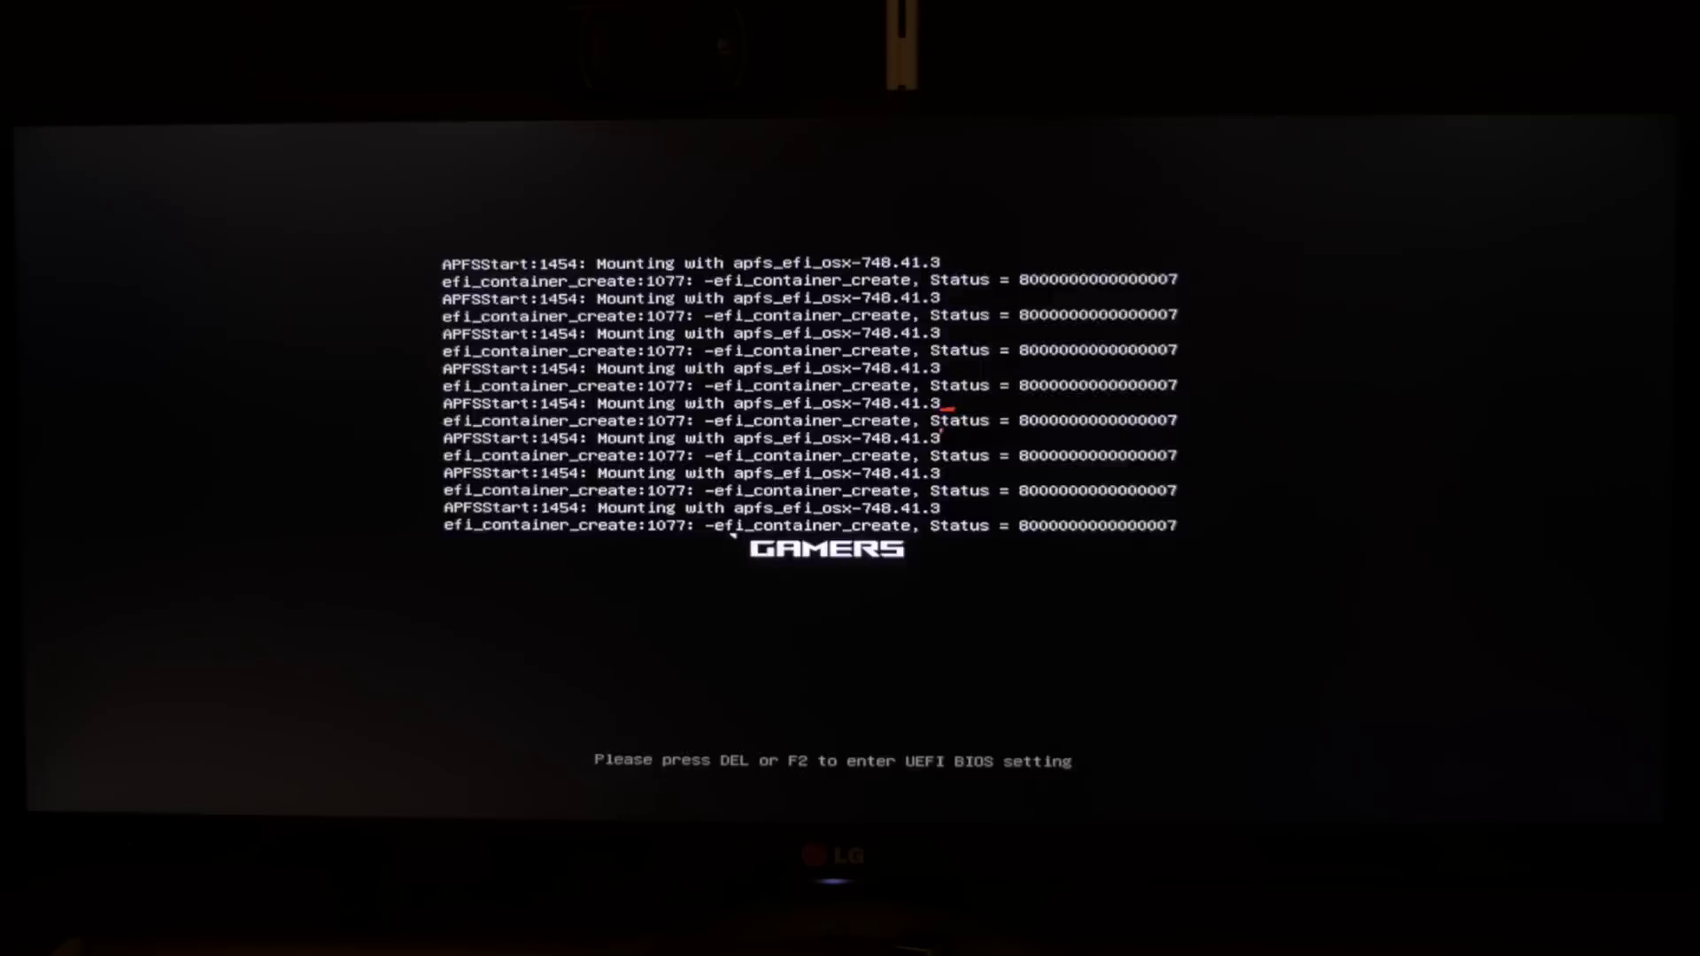
# Boot 'Boot macOS Install from Macintosh USB' from the Clover menu, and again after the reboot.
pyautogui.press('Right')
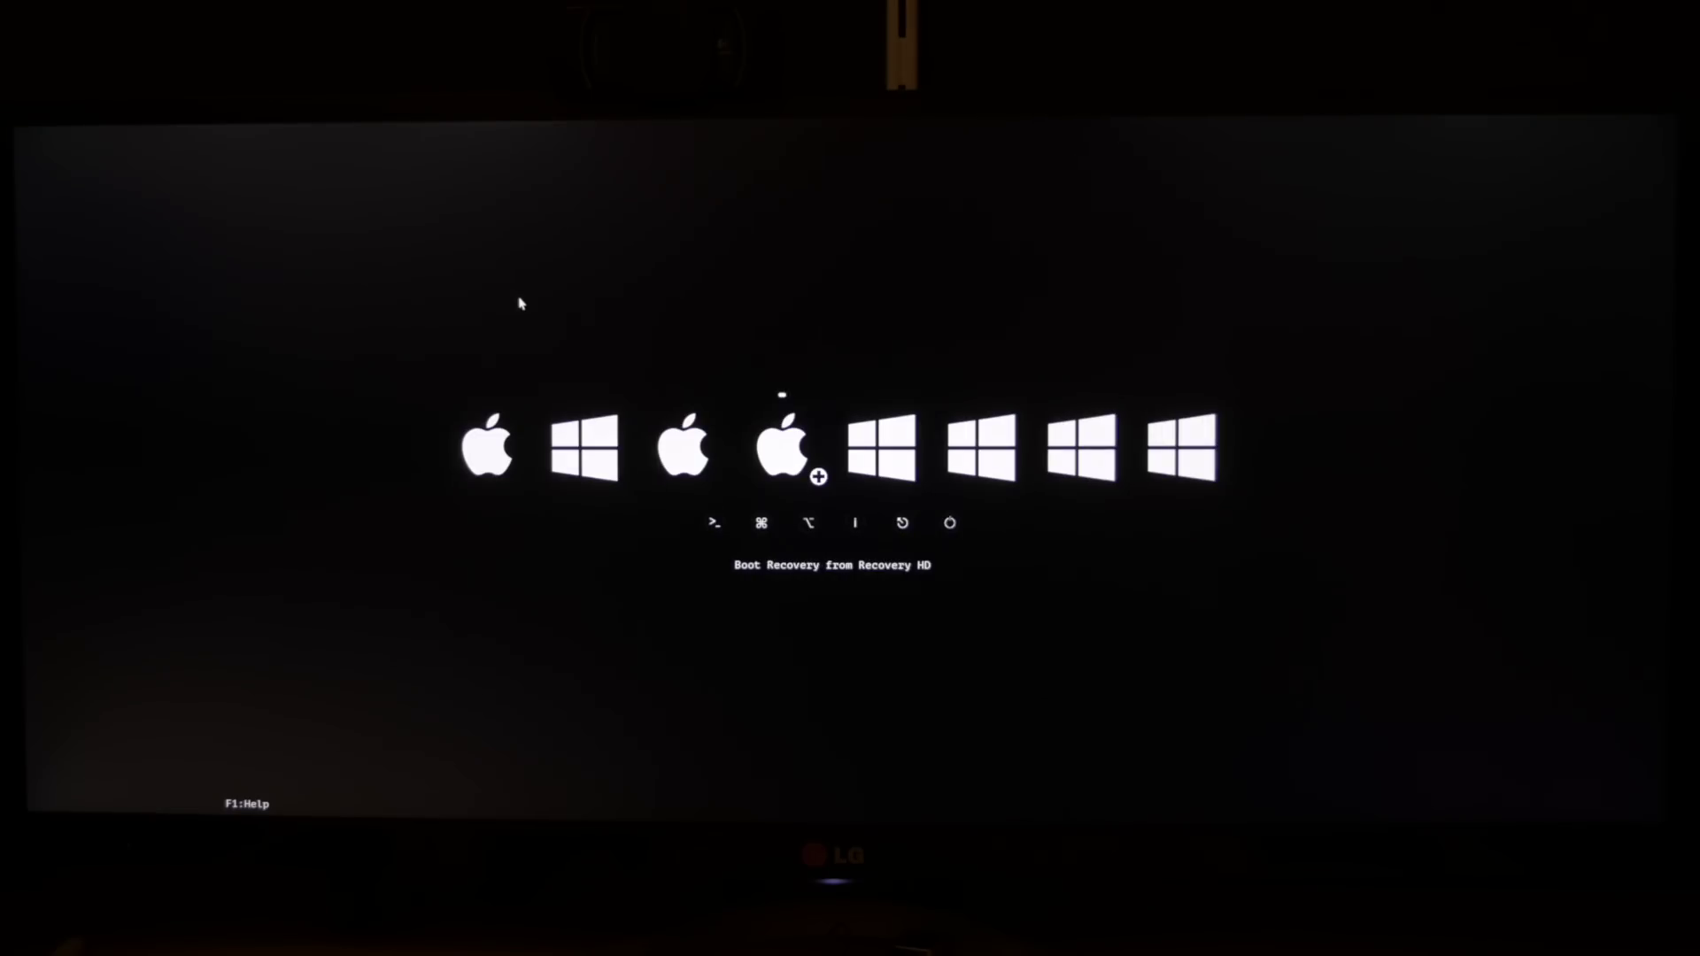
pyautogui.press('Left')
pyautogui.press('Right')
pyautogui.press('Left')
pyautogui.press('Left')
pyautogui.press('Right')
pyautogui.press('Left')
pyautogui.press('Left')
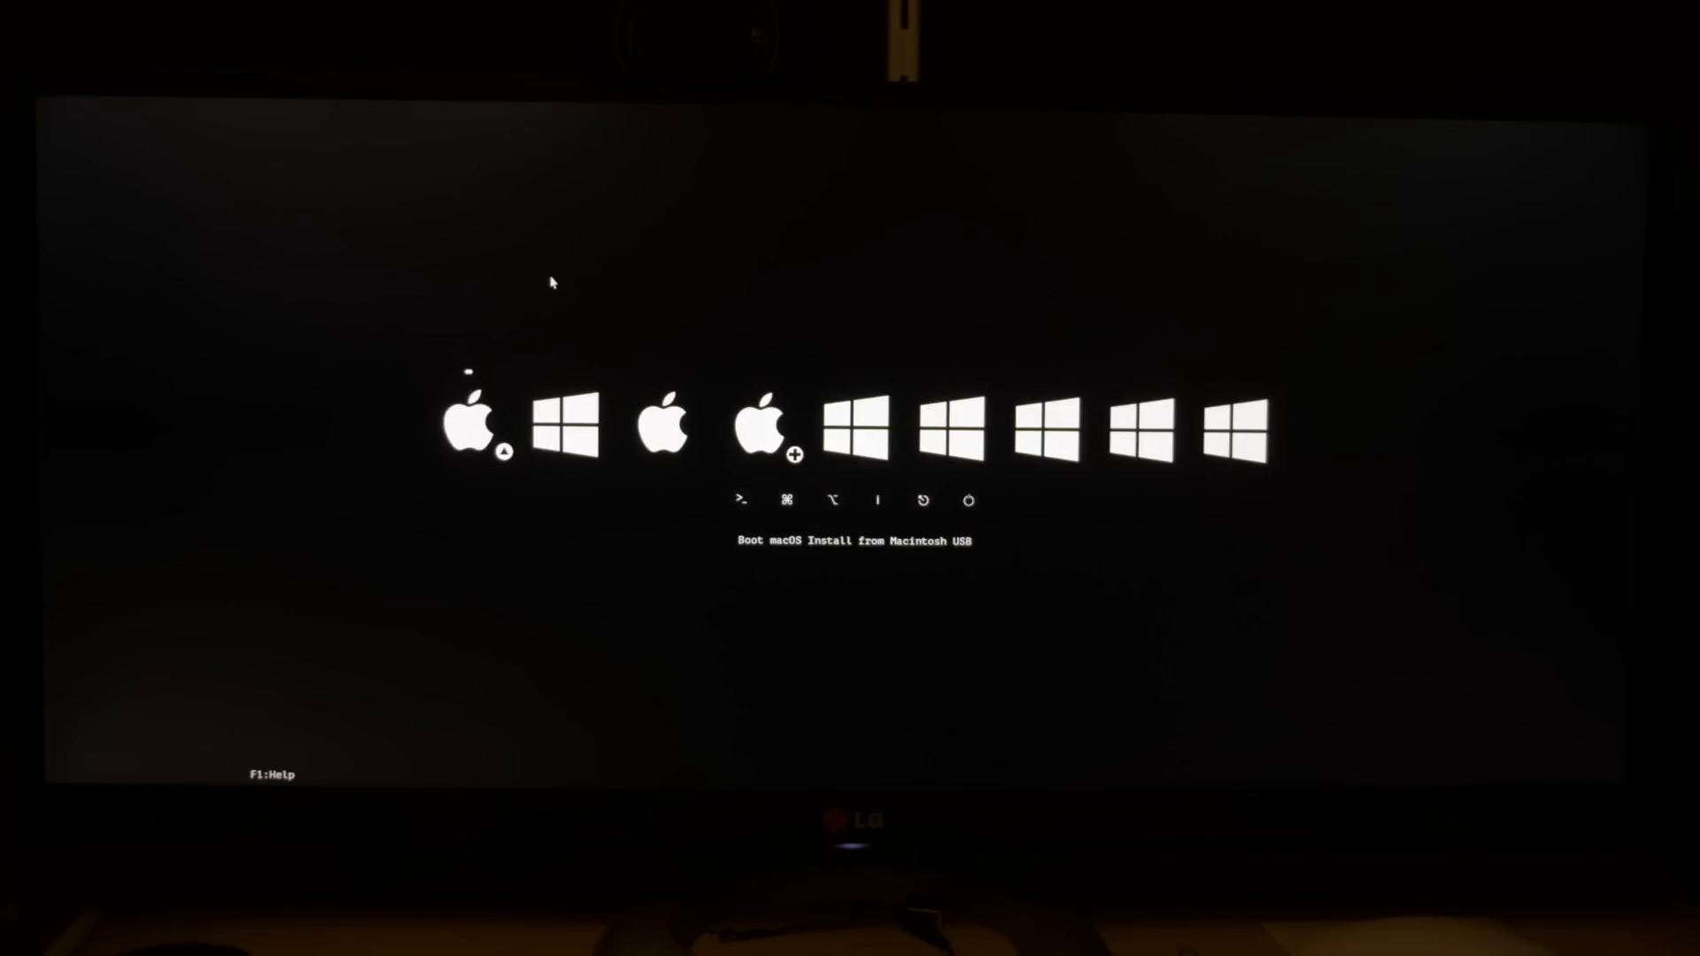
pyautogui.press('Return')
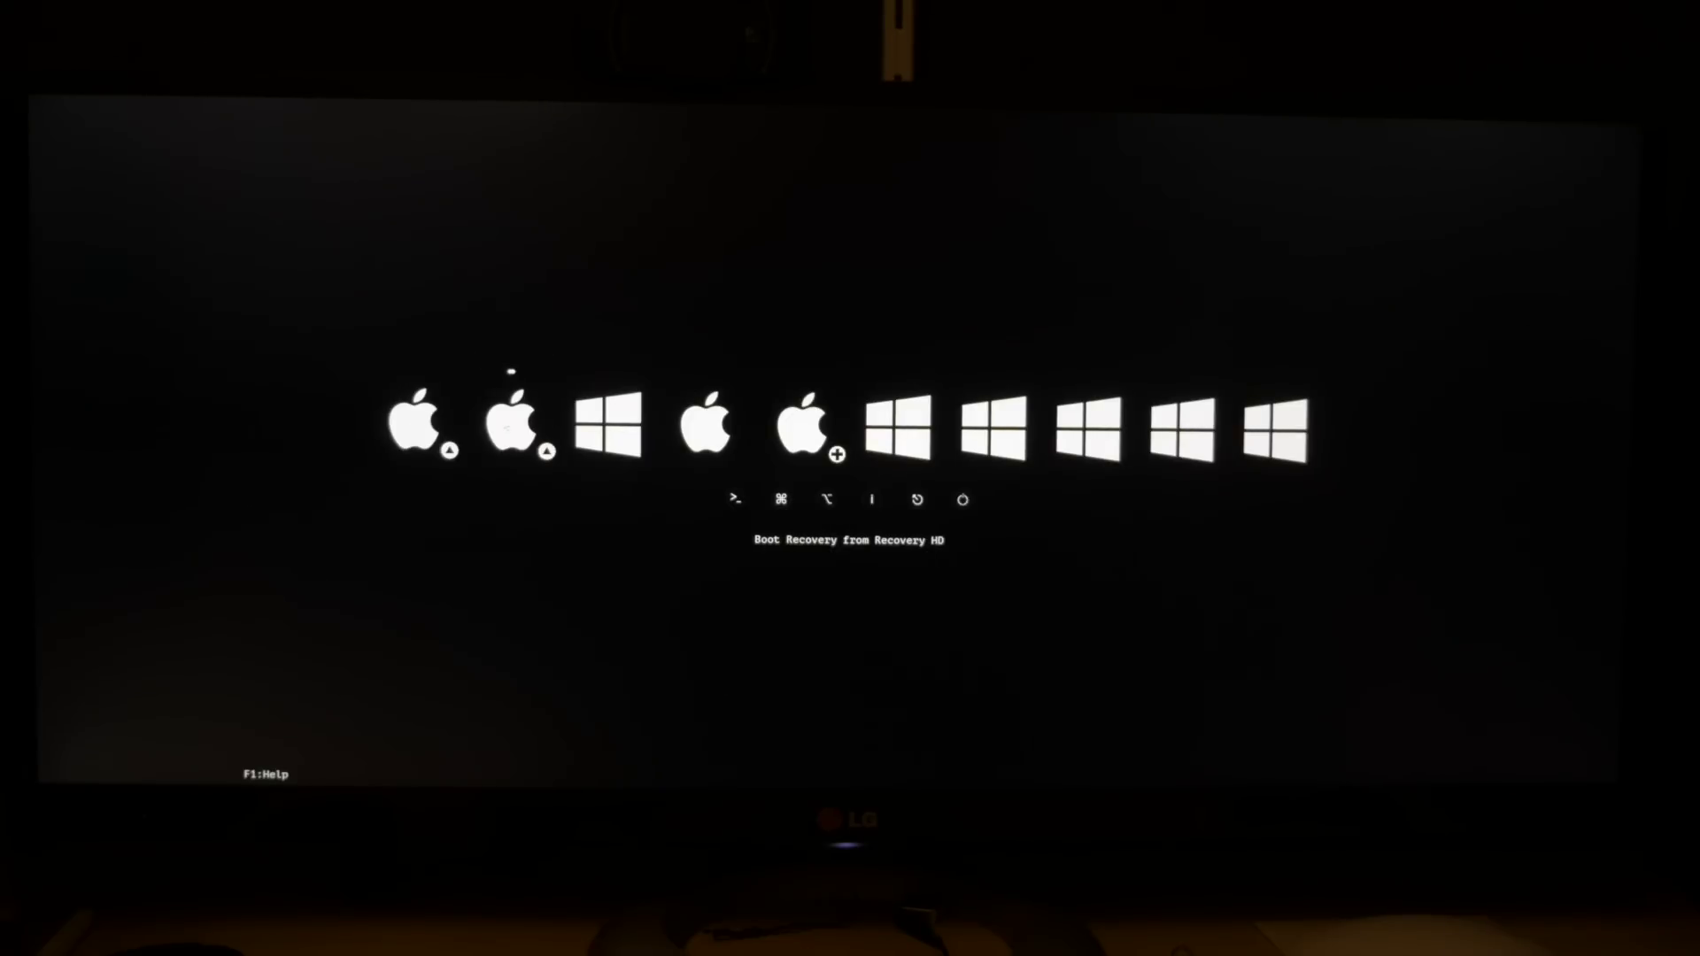
pyautogui.click(411, 450)
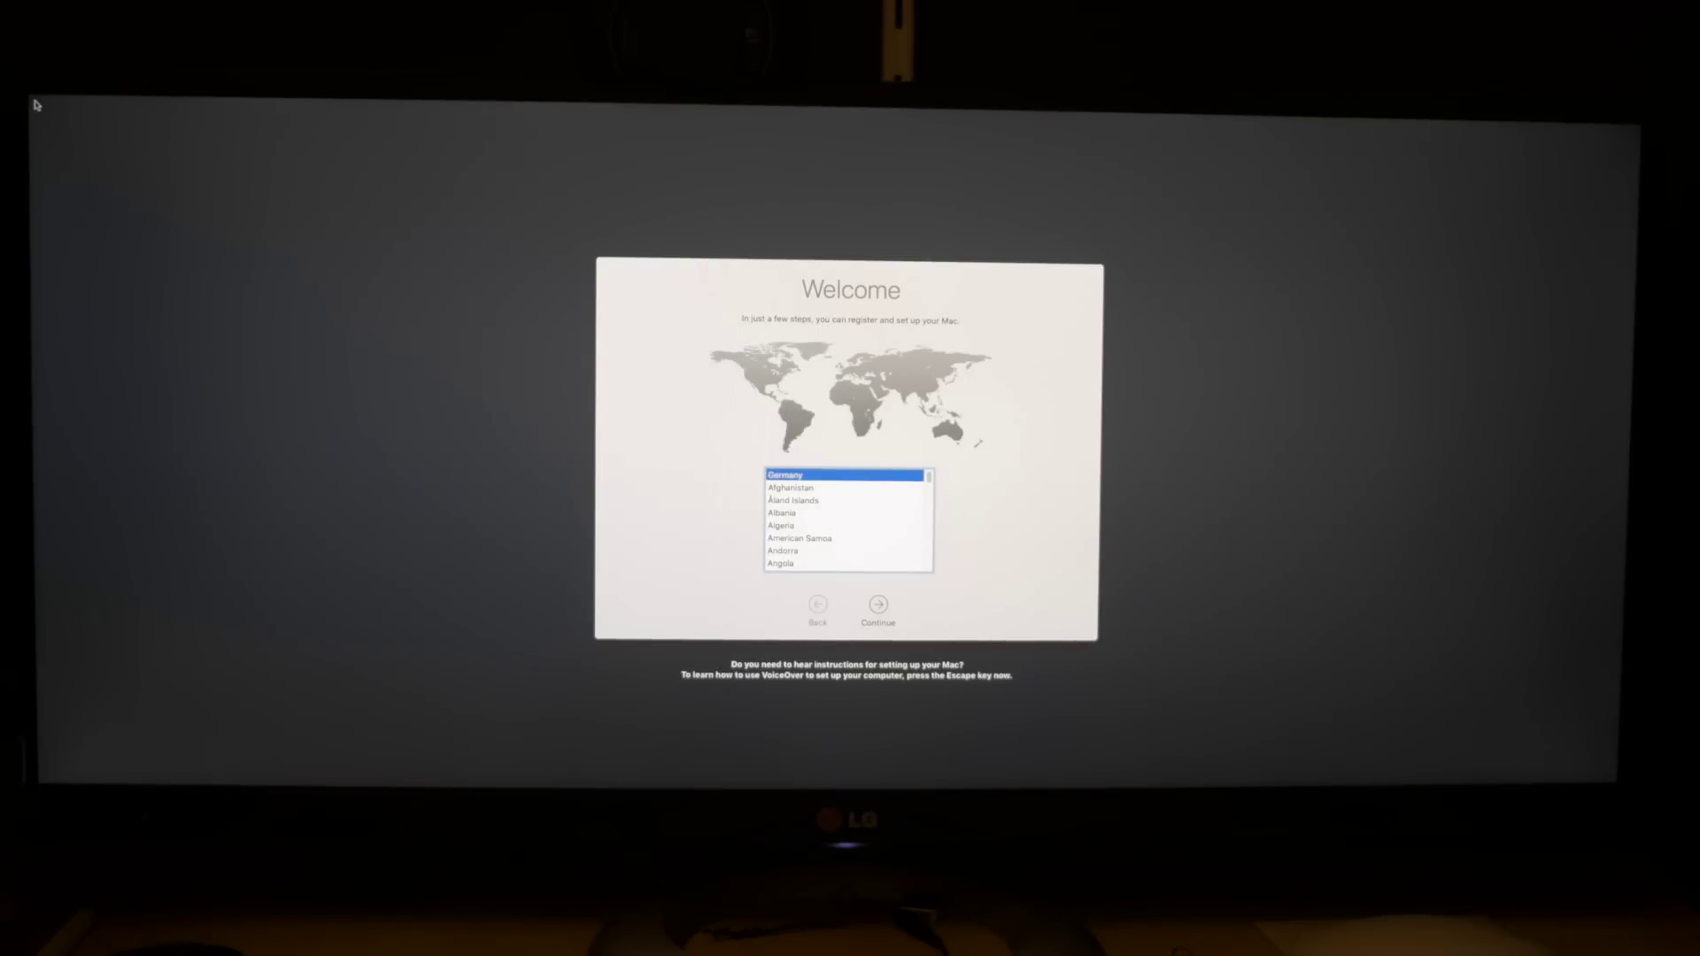
# Continue past the country, keyboard layout and Data & Privacy screens.
pyautogui.click(877, 605)
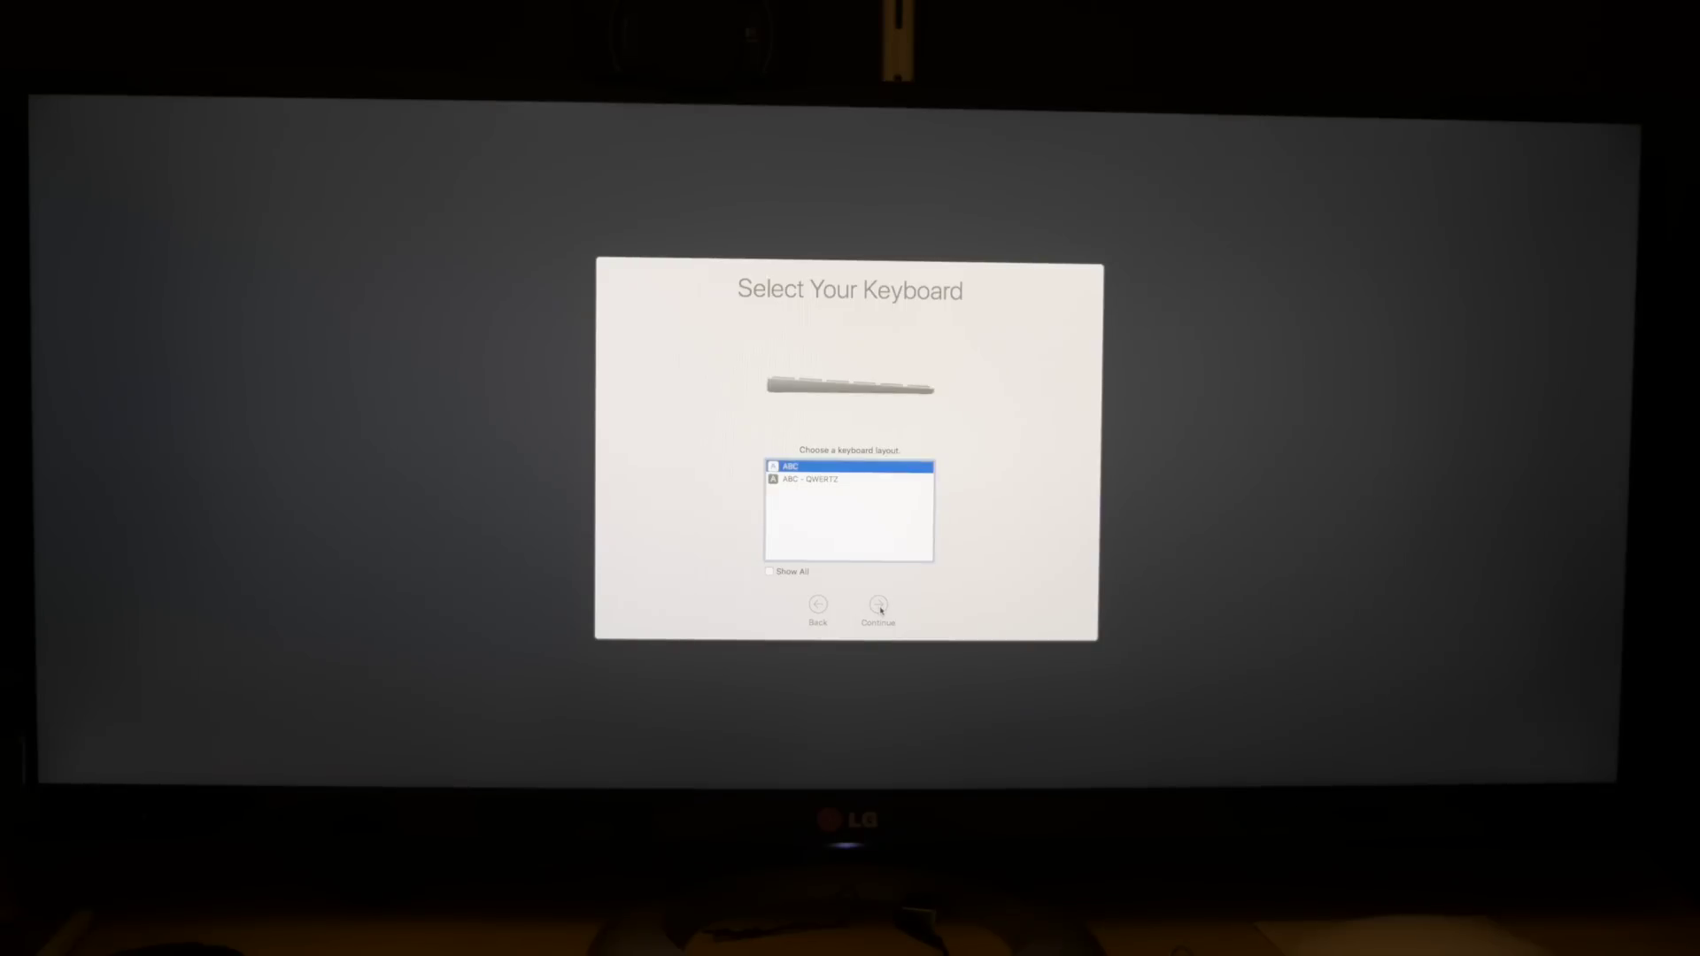
pyautogui.click(879, 606)
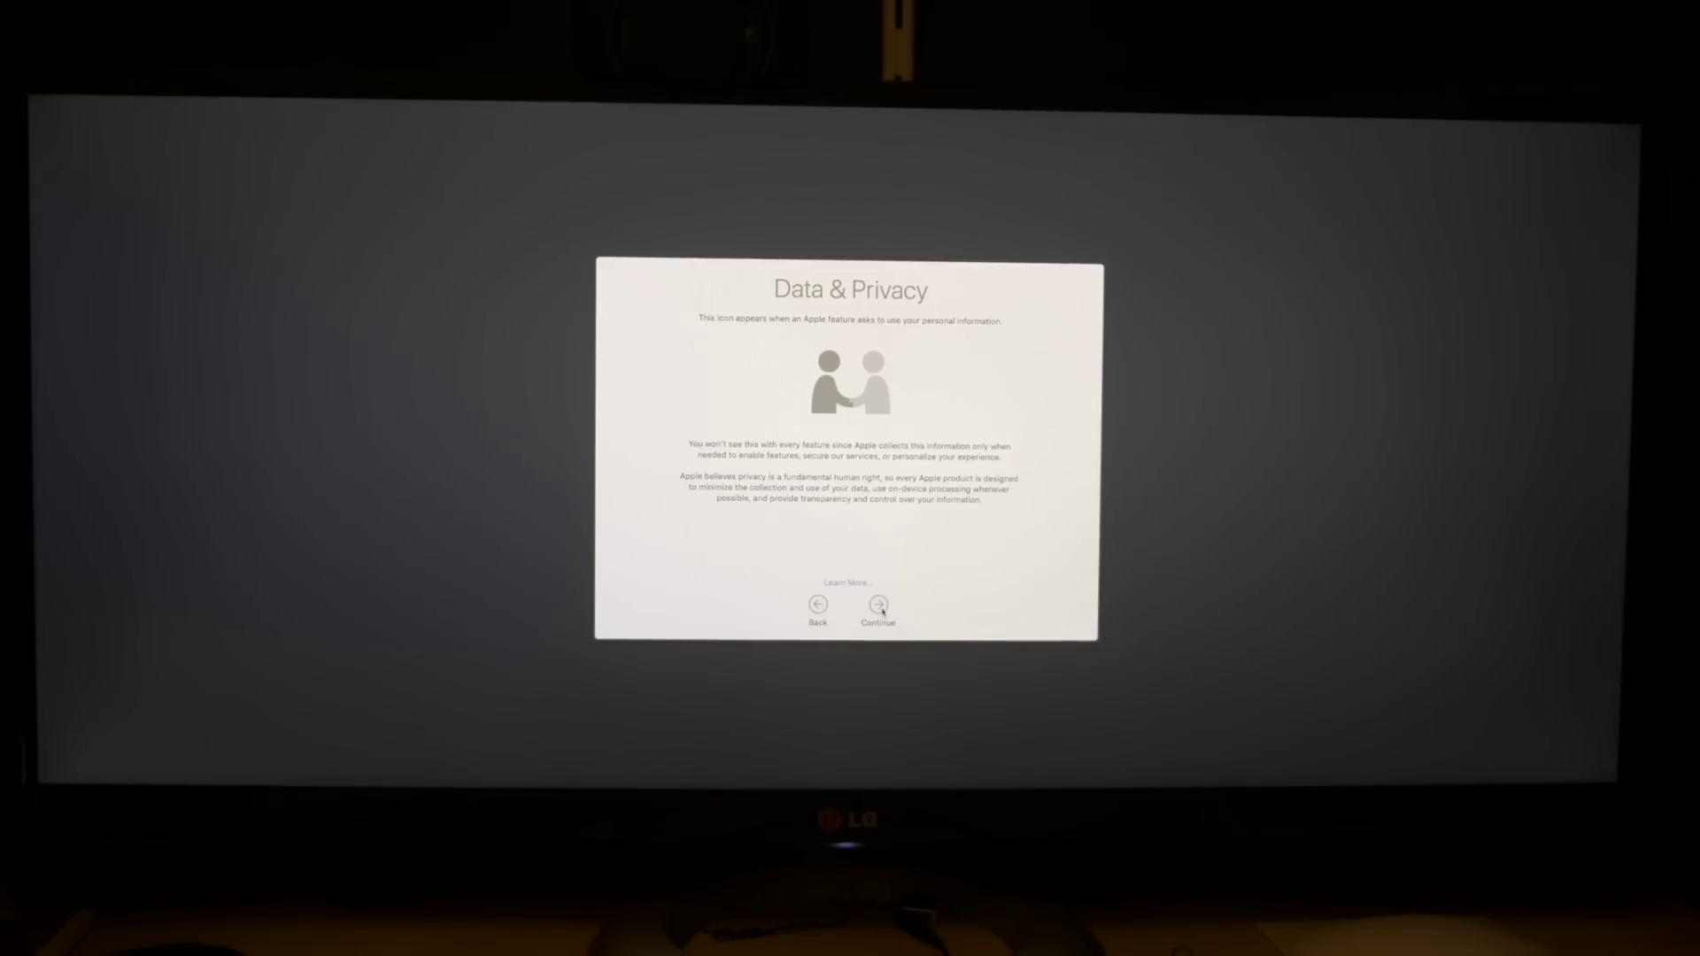
pyautogui.click(879, 607)
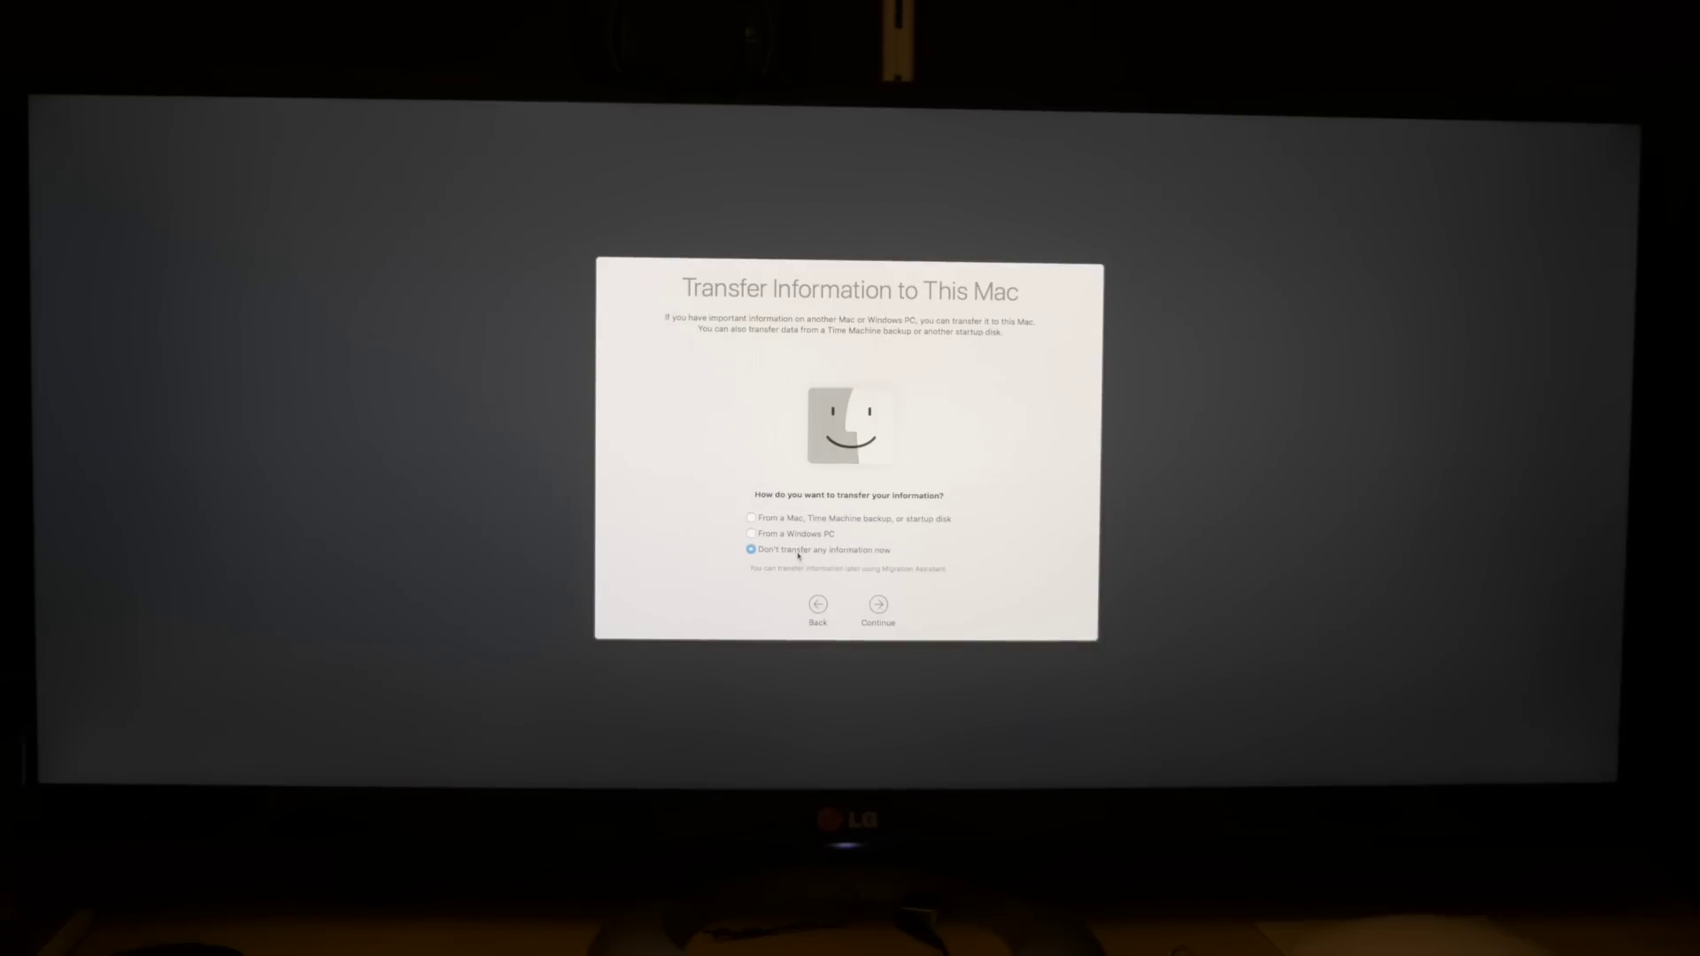
# Decline Apple ID sign-in and confirm Skip.
pyautogui.click(880, 602)
pyautogui.click(851, 338)
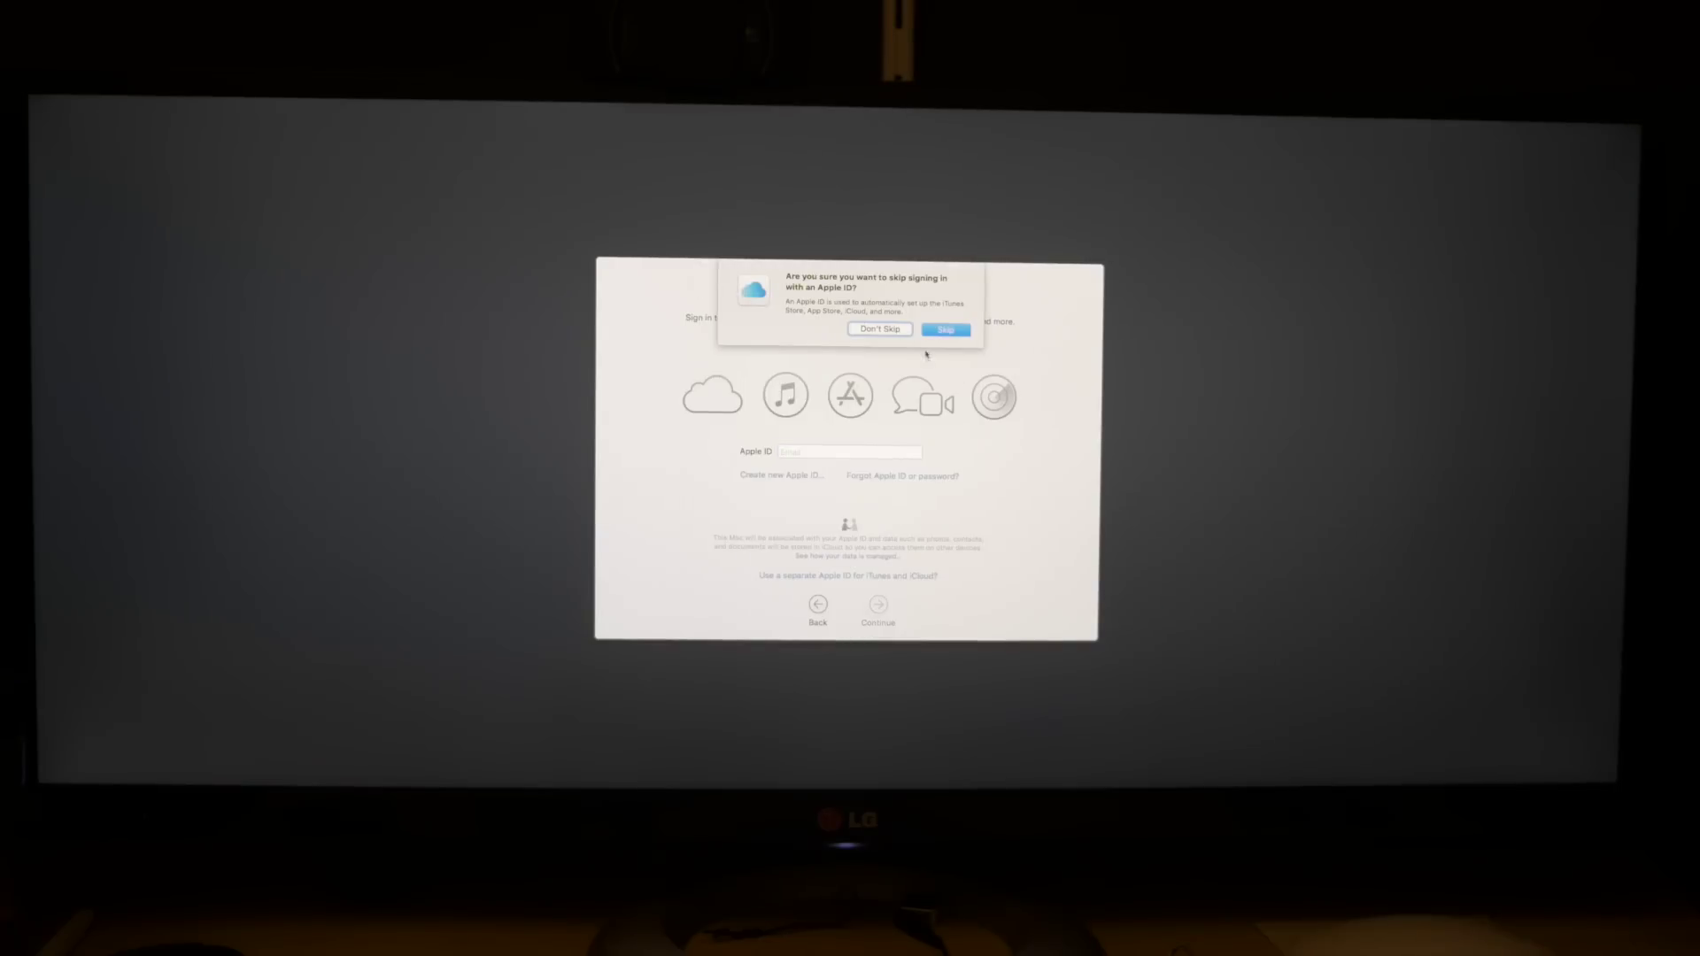
pyautogui.click(934, 333)
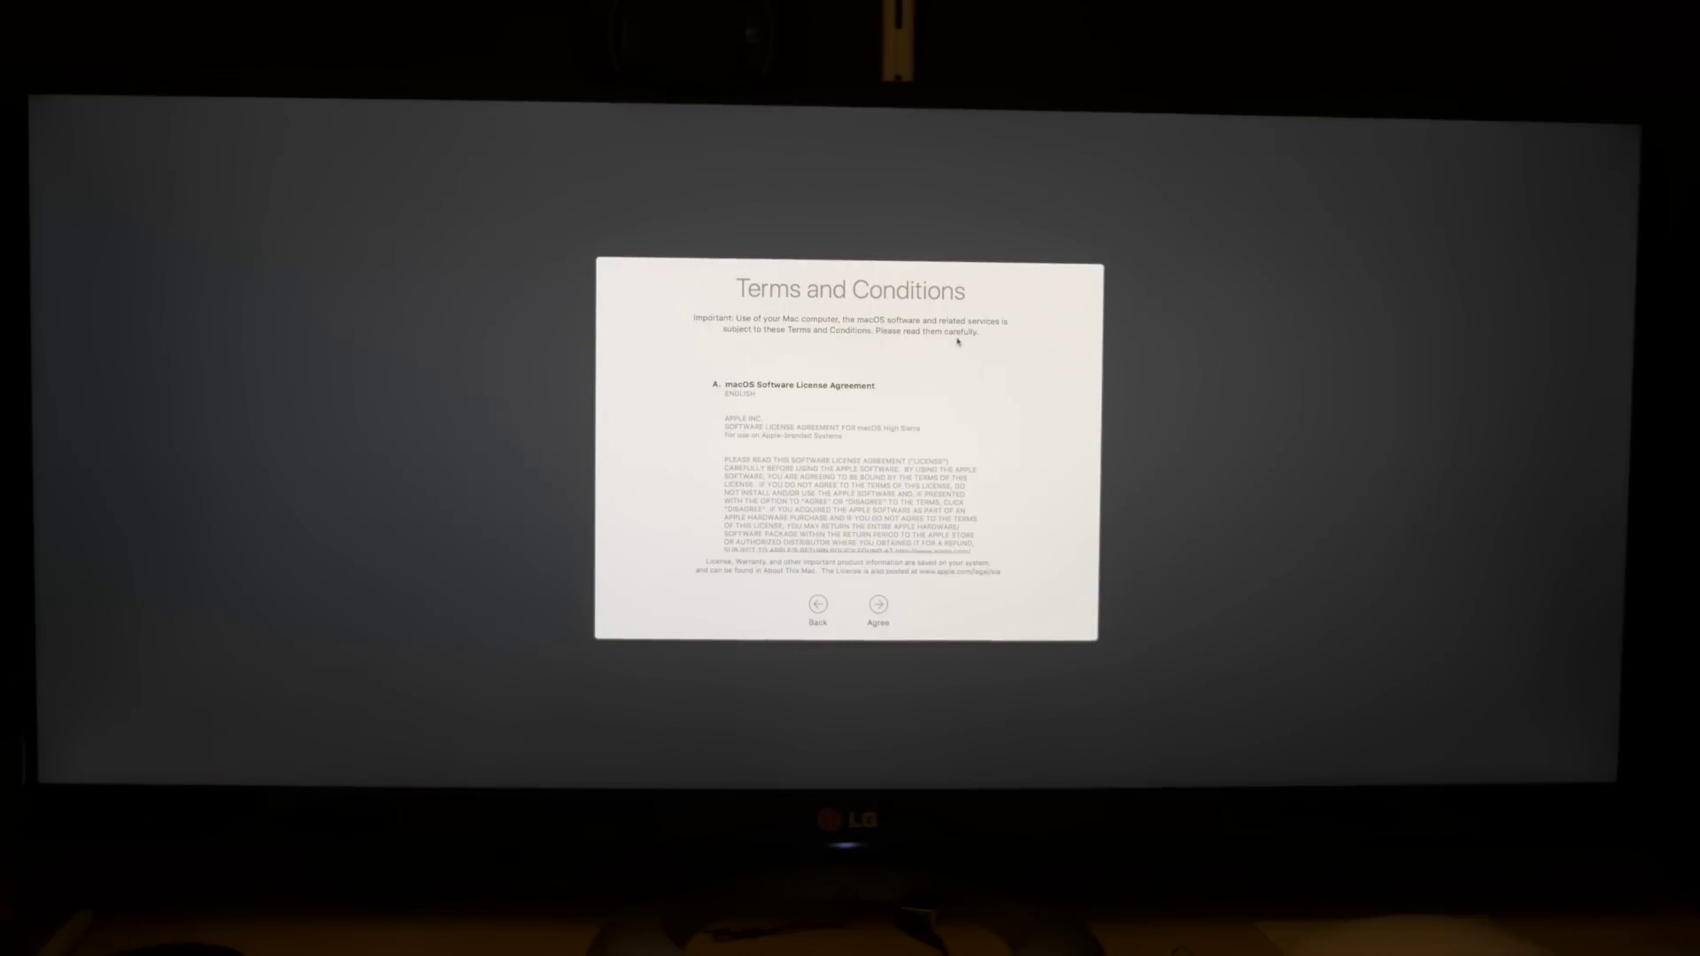
# Agree to the terms and choose the 8-ball as the account picture.
pyautogui.click(882, 606)
pyautogui.click(940, 328)
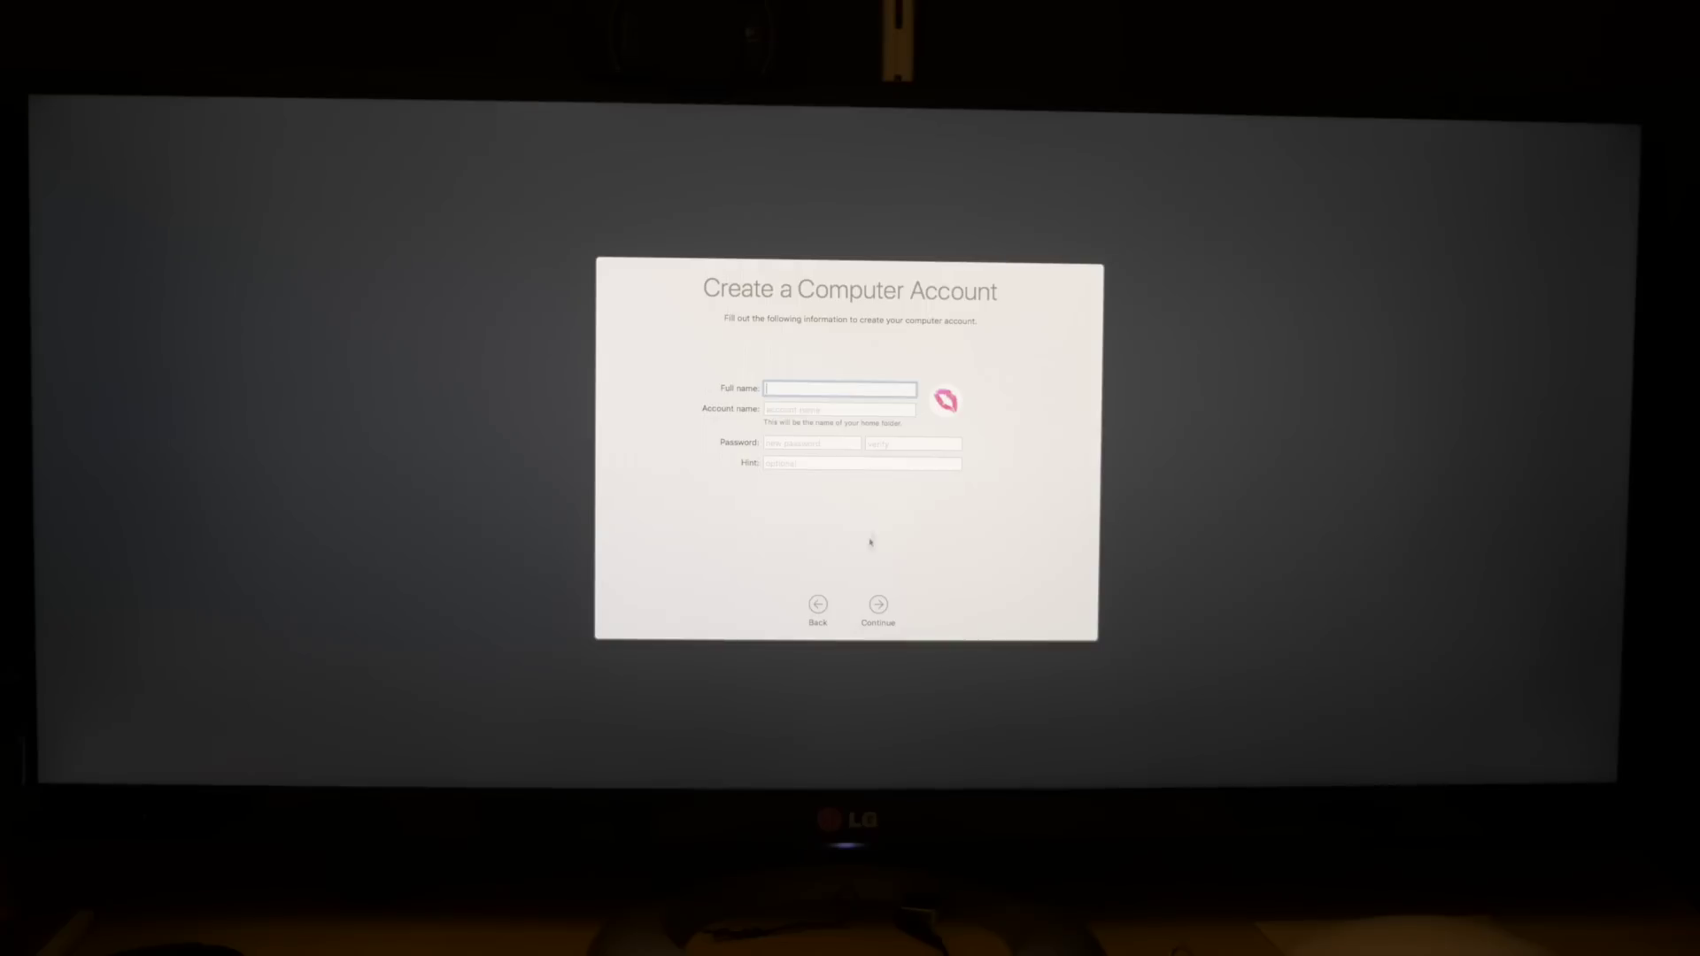
pyautogui.click(941, 403)
pyautogui.click(983, 443)
pyautogui.click(1044, 629)
# Enter the account's full name and password twice, then create the account.
pyautogui.write('Martin')
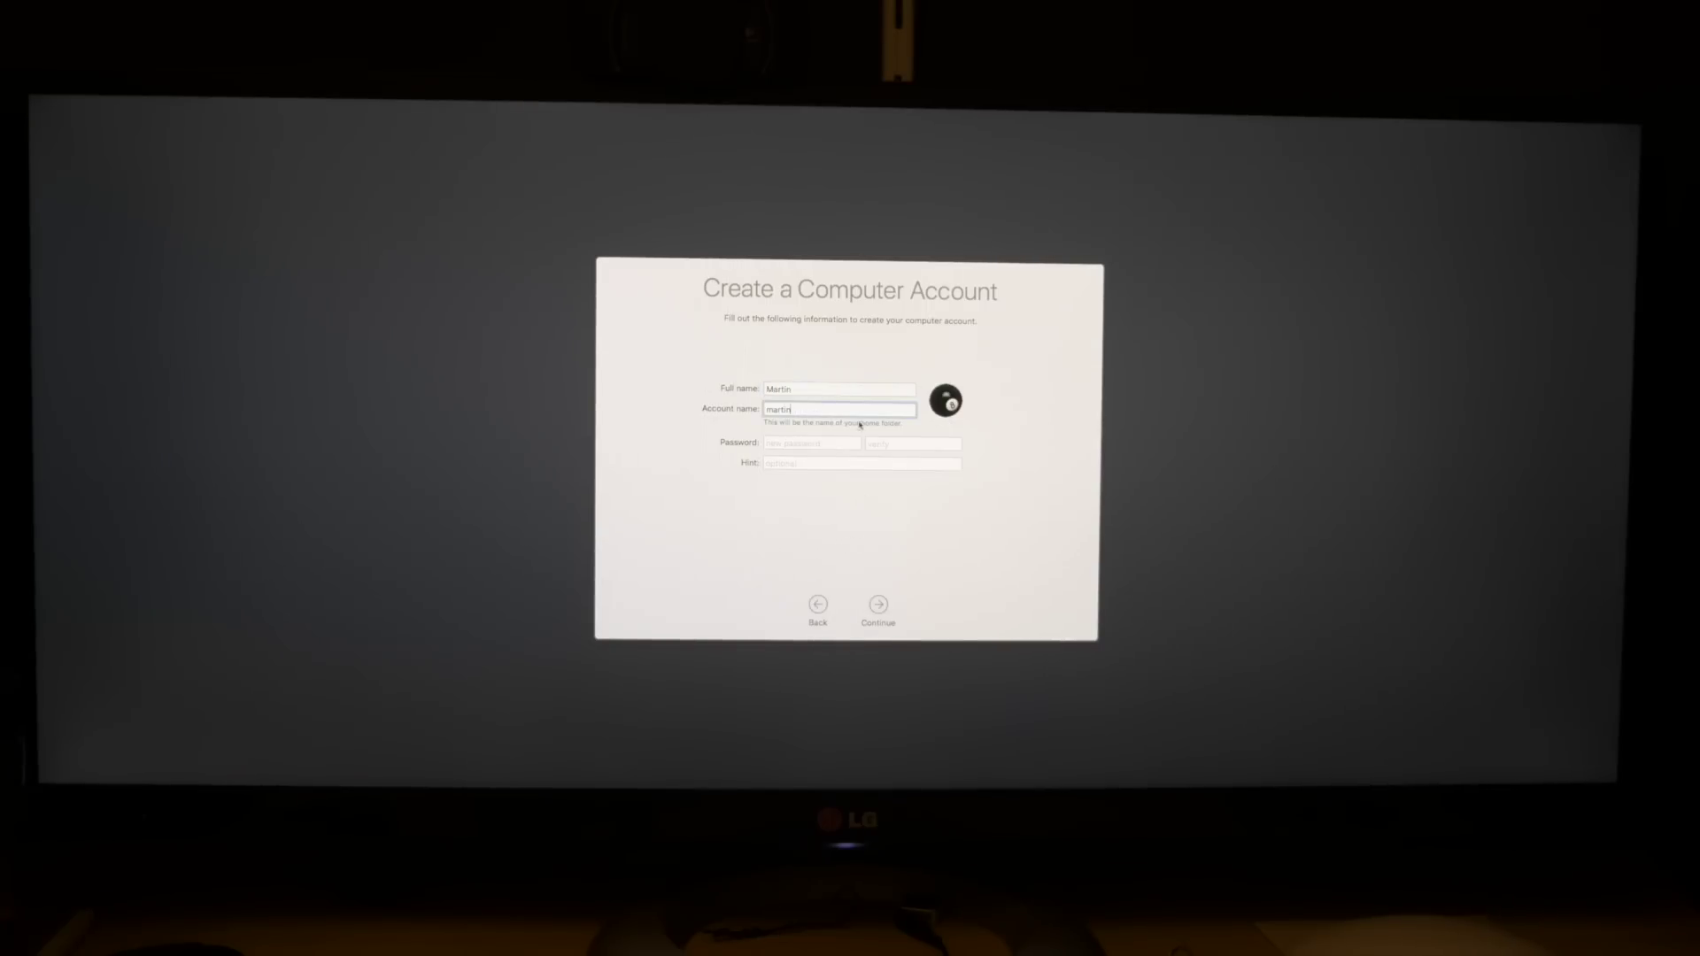
pyautogui.press('Tab')
pyautogui.press('Tab')
pyautogui.write('********')
pyautogui.press('Tab')
pyautogui.write('********')
pyautogui.press('Tab')
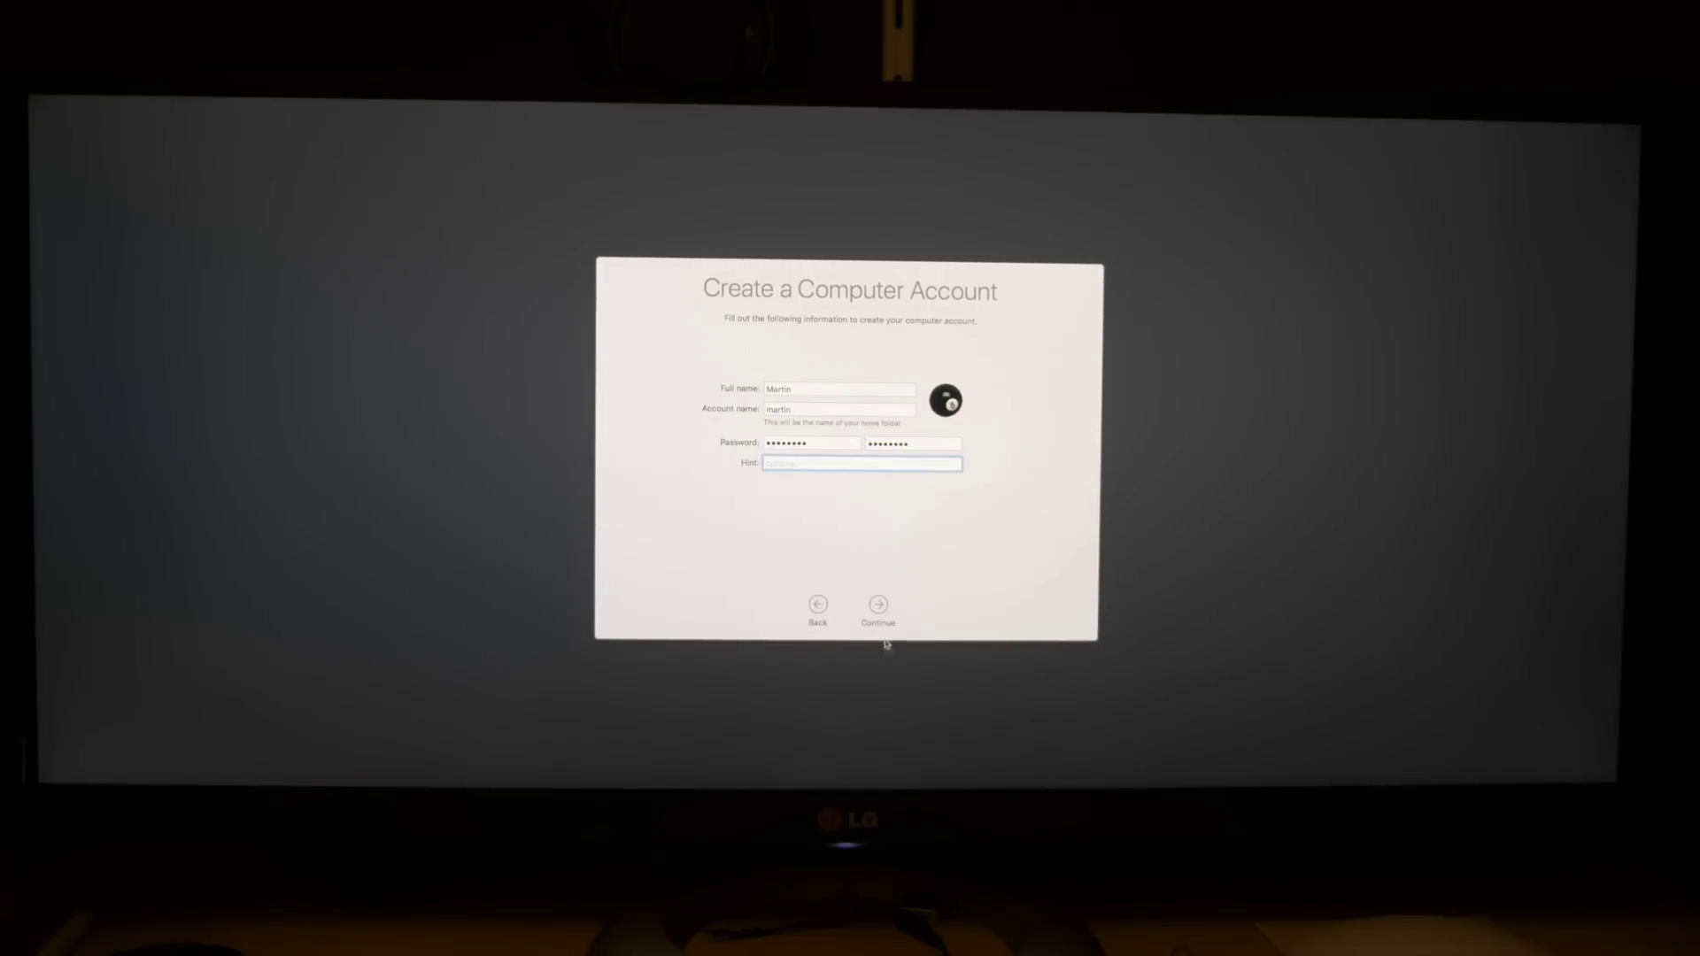
pyautogui.click(886, 643)
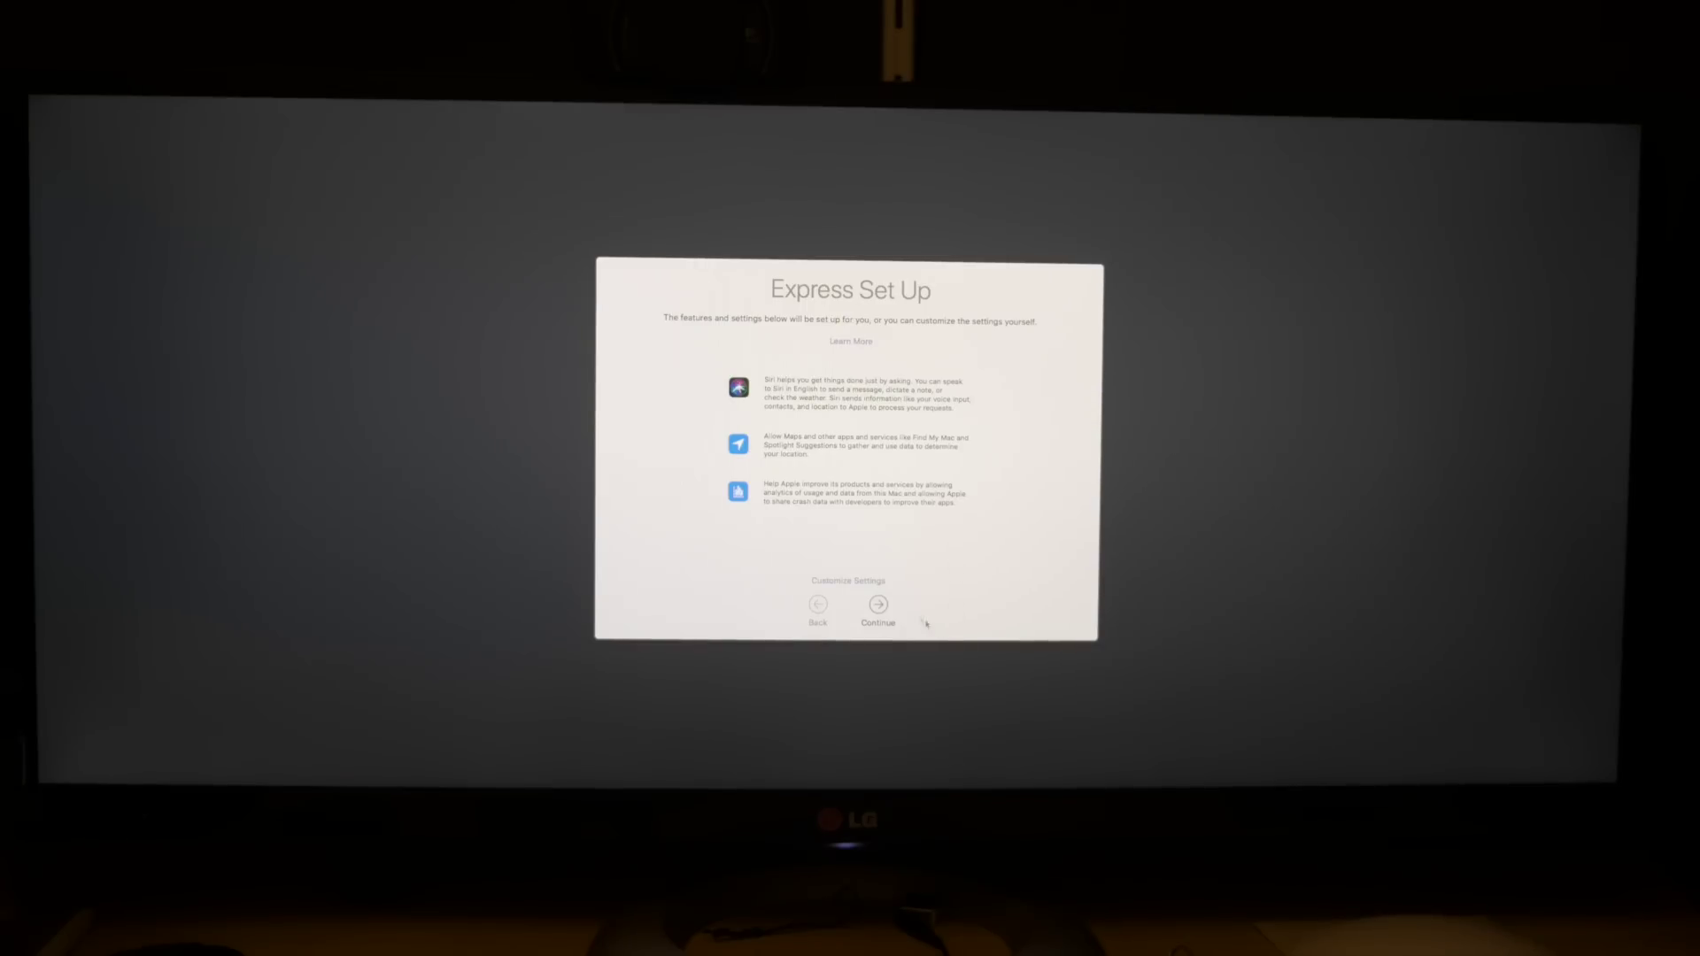
# Customize settings: no Location Services, default time zone, no analytics, default Siri settings.
pyautogui.click(854, 582)
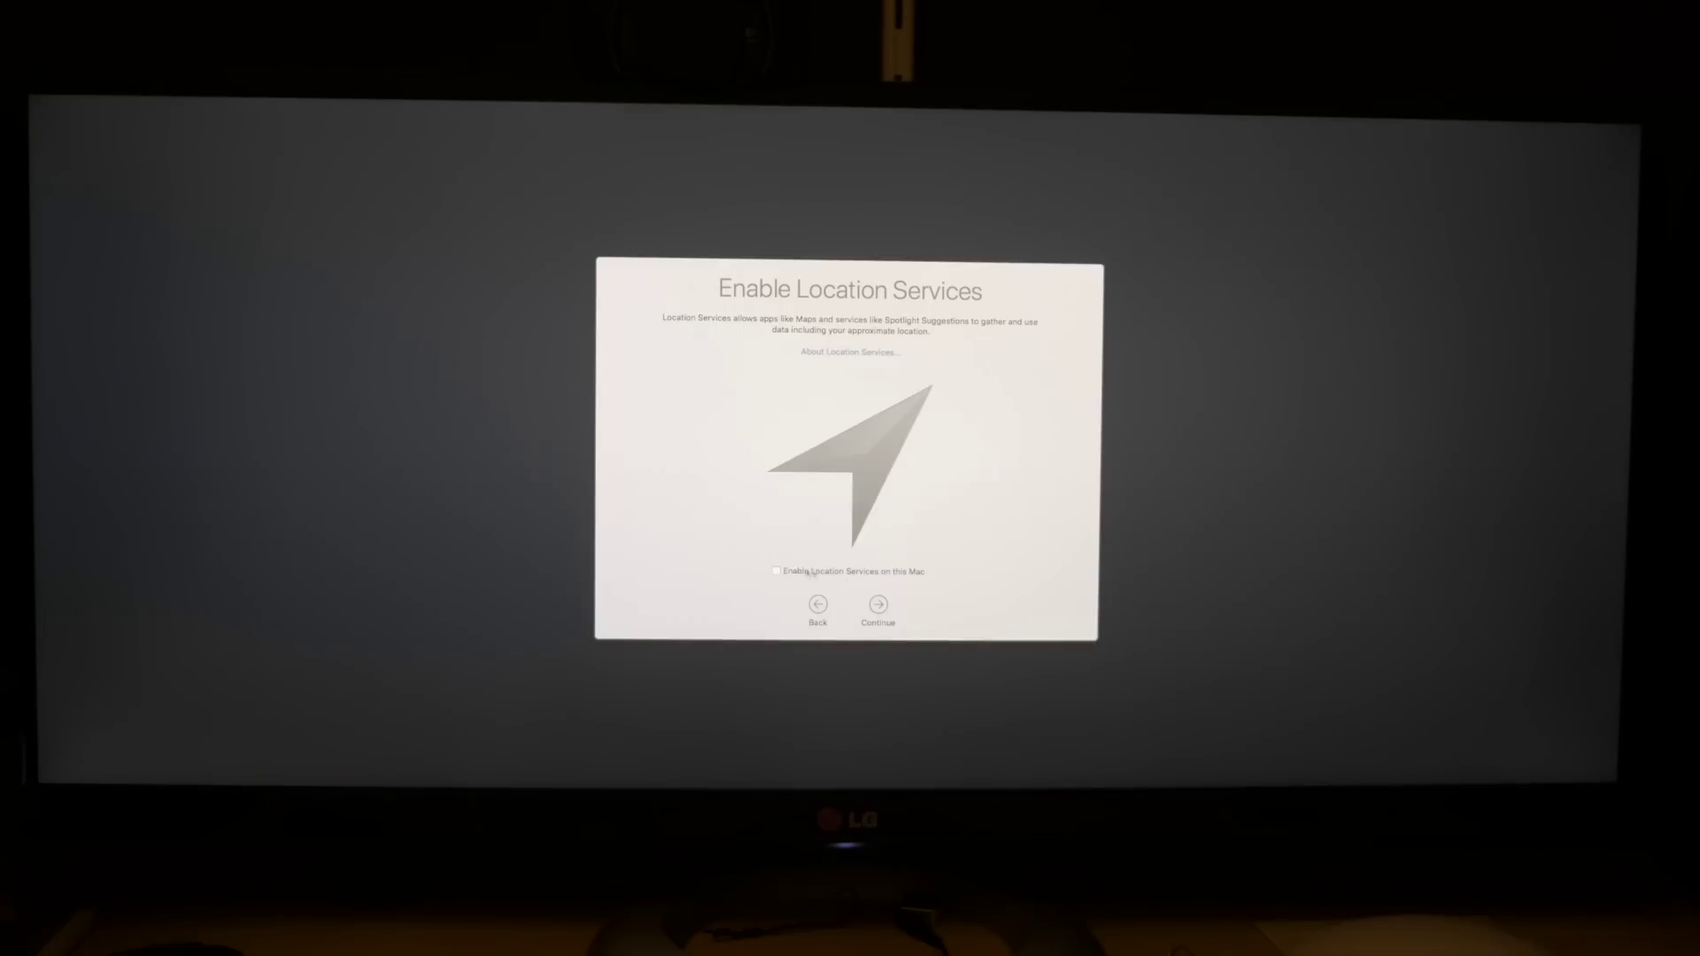
pyautogui.click(881, 606)
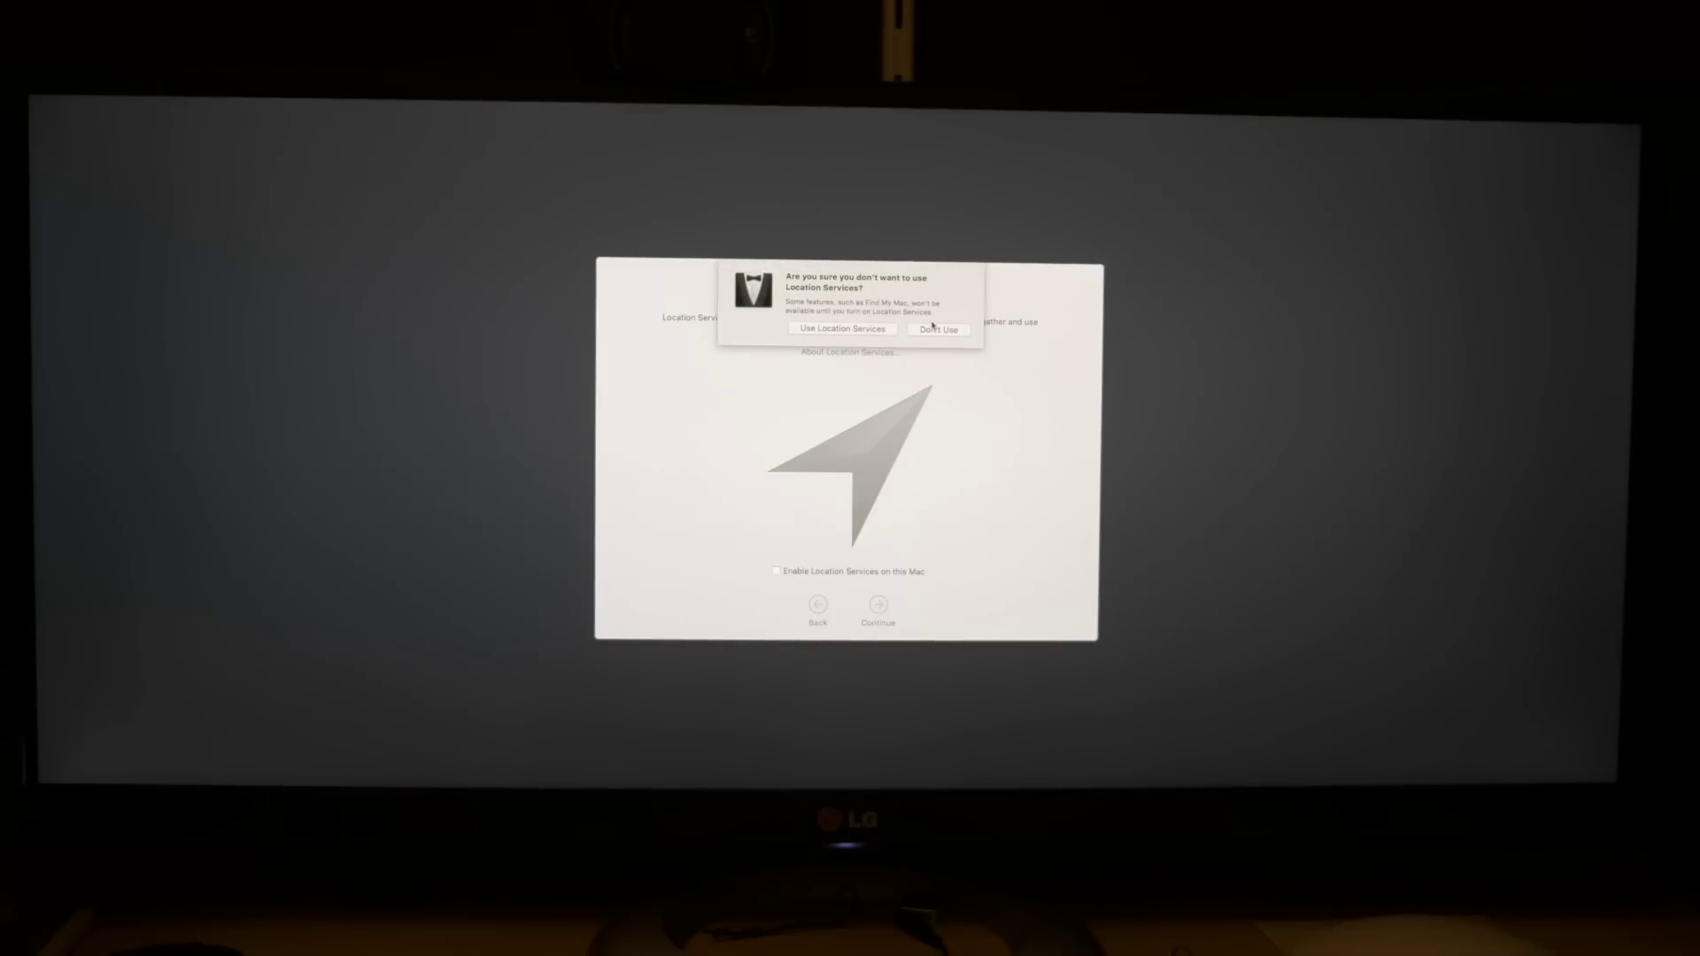
pyautogui.click(935, 329)
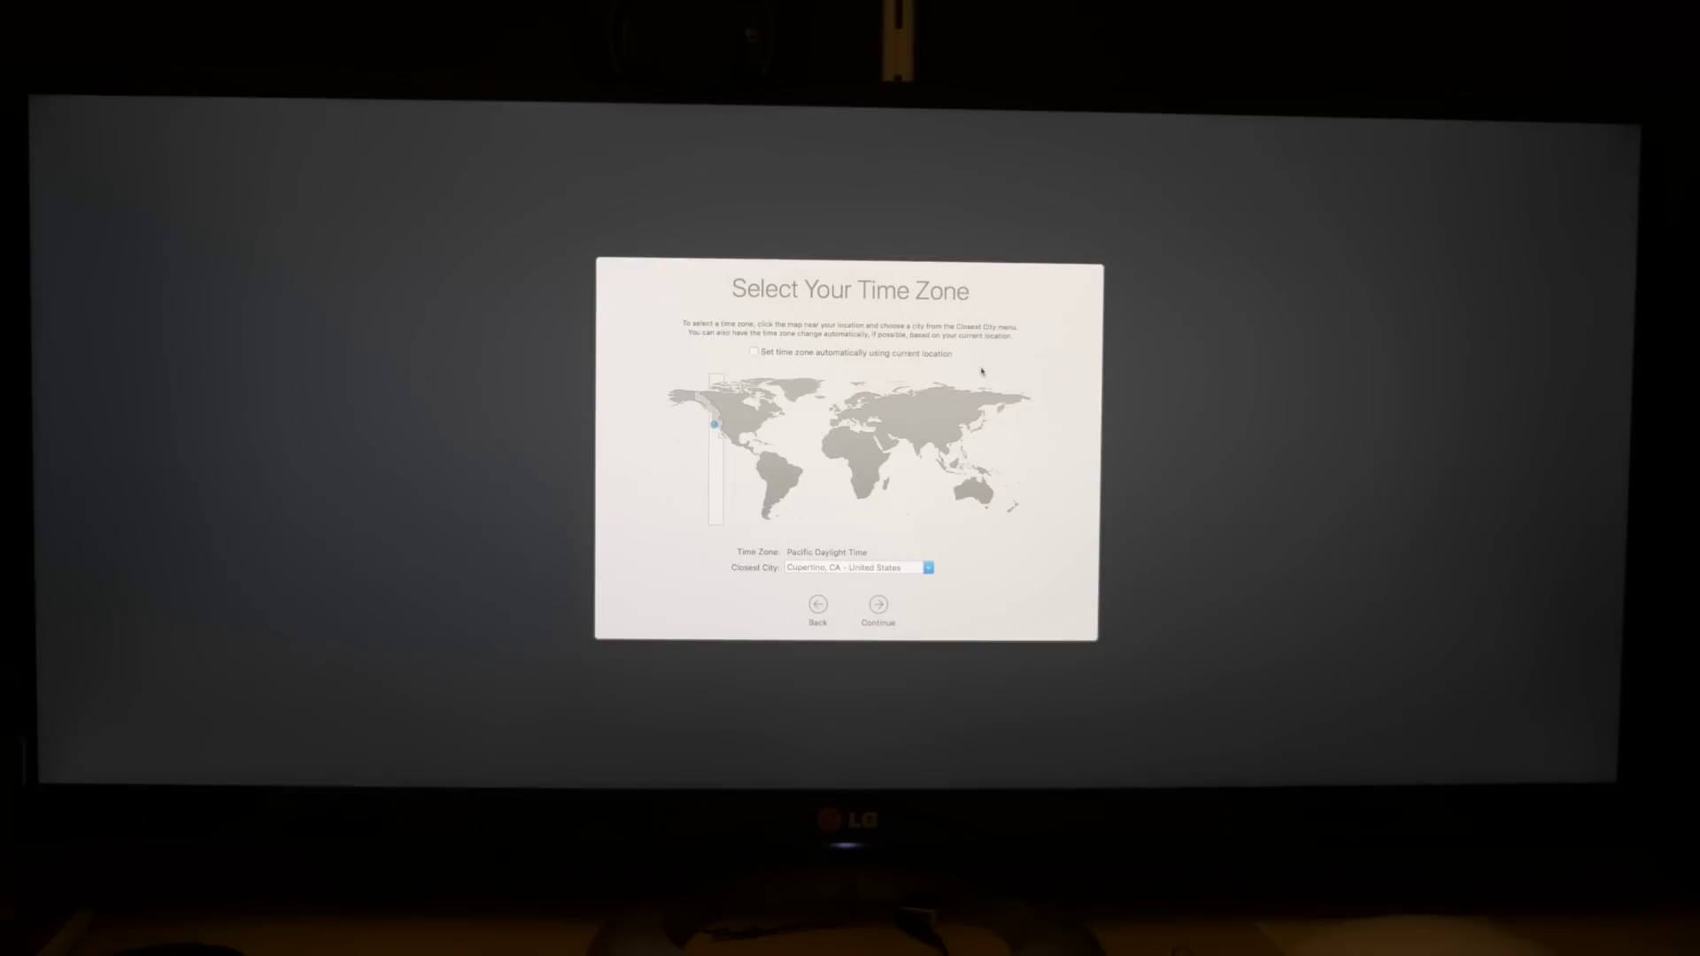
pyautogui.click(878, 605)
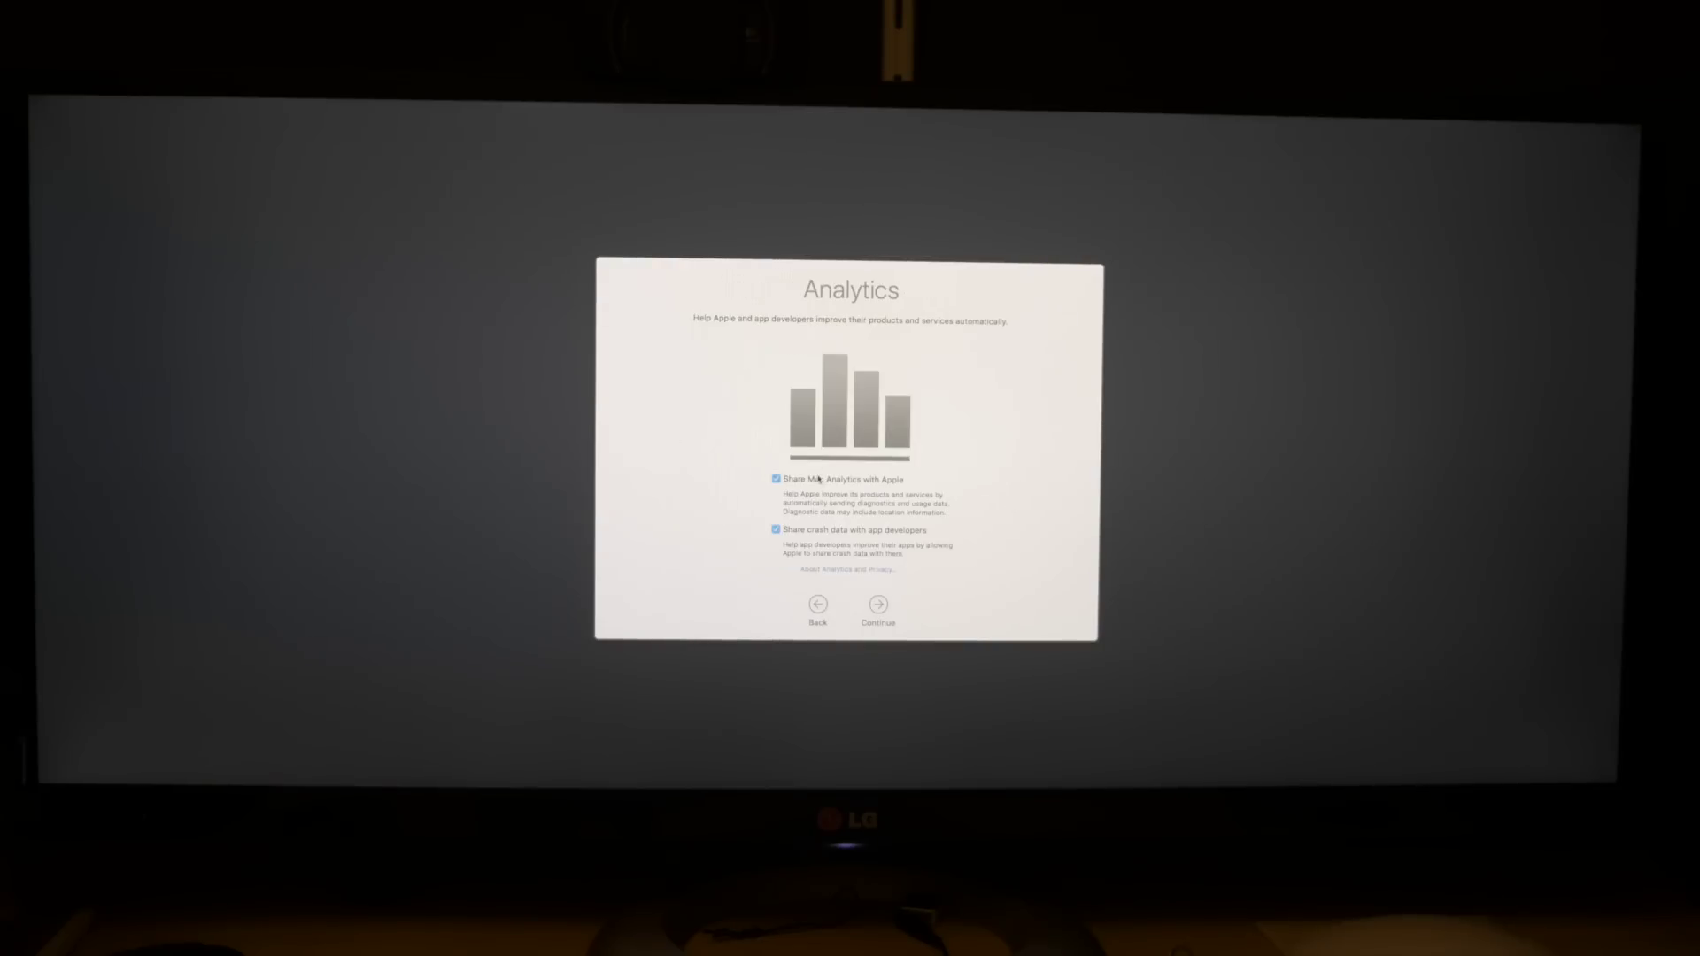
pyautogui.click(880, 606)
pyautogui.click(879, 606)
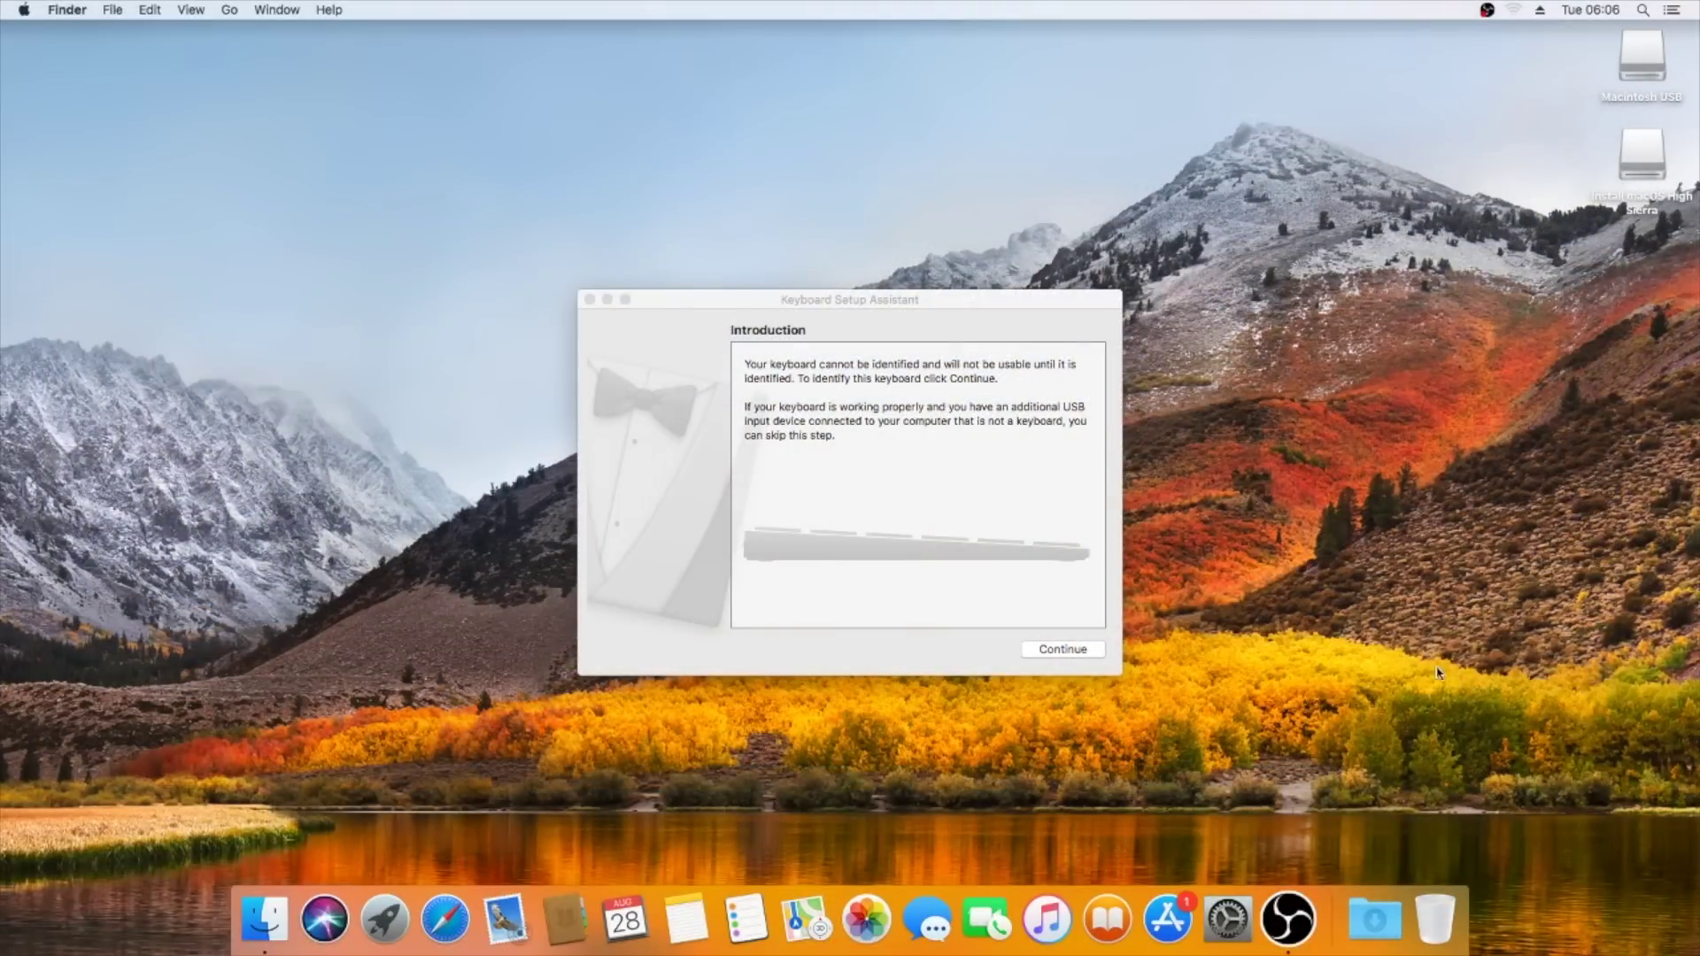
# Press the key beside left Shift so the keyboard registers as ISO (European).
pyautogui.click(1066, 650)
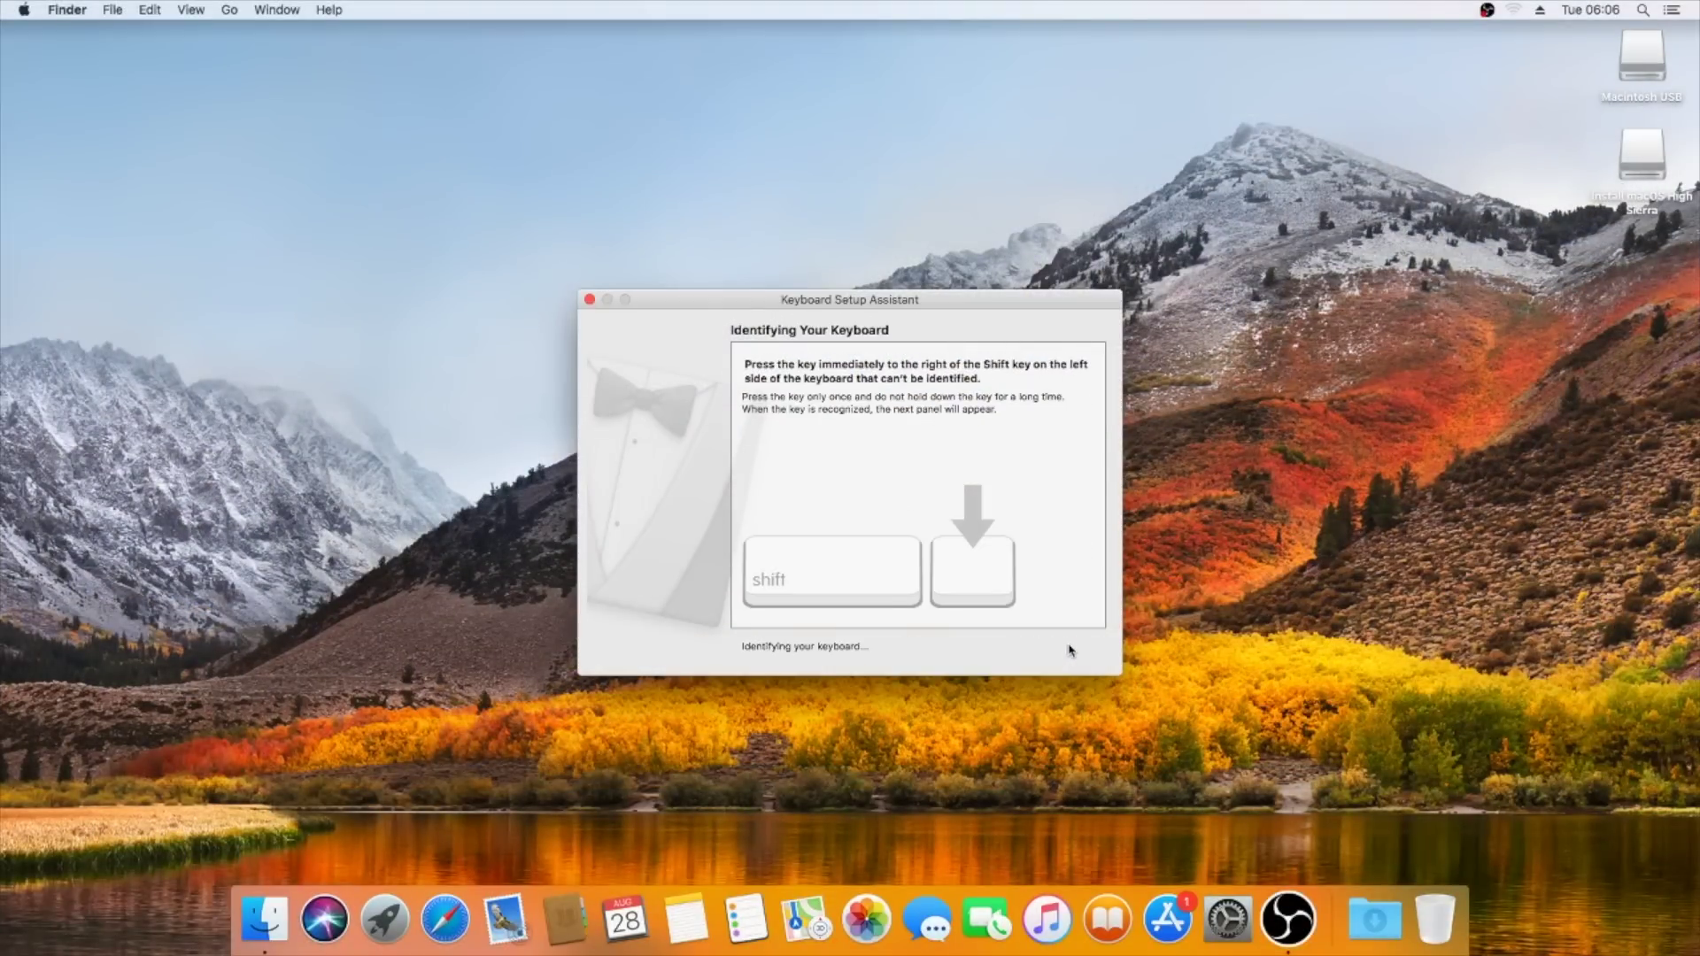
pyautogui.press('`')
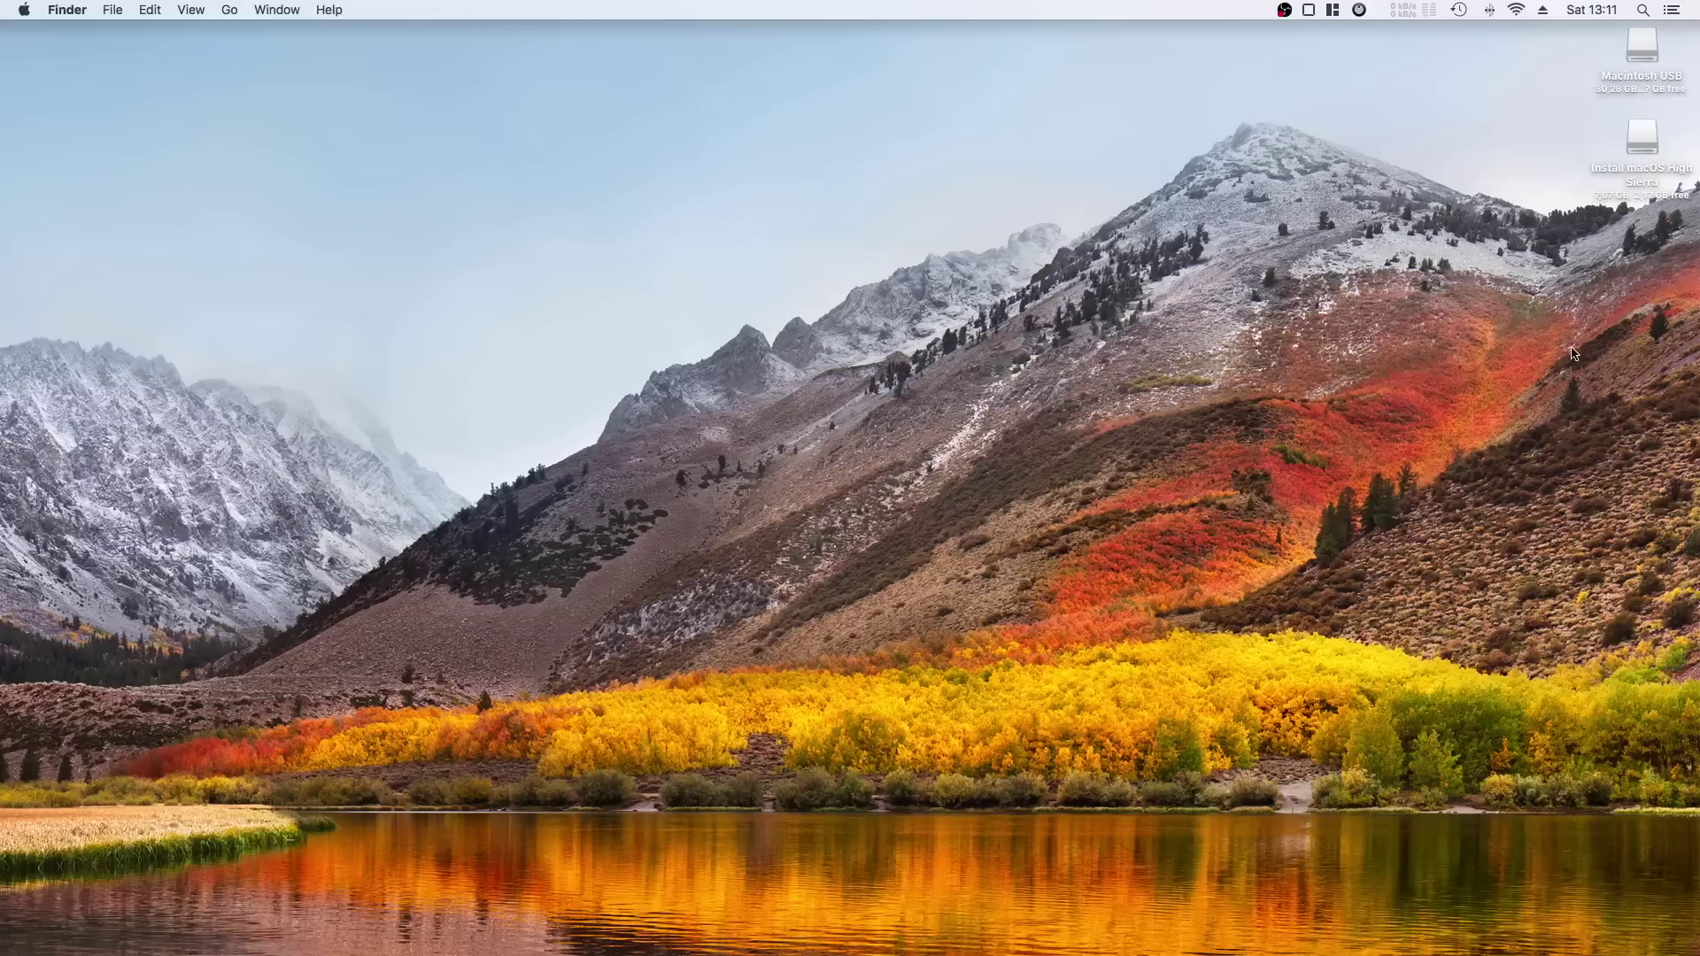
# Launch Clover Configurator from Spotlight by searching 'clov'.
pyautogui.press('super+space')
pyautogui.write('clov')
pyautogui.press('Return')
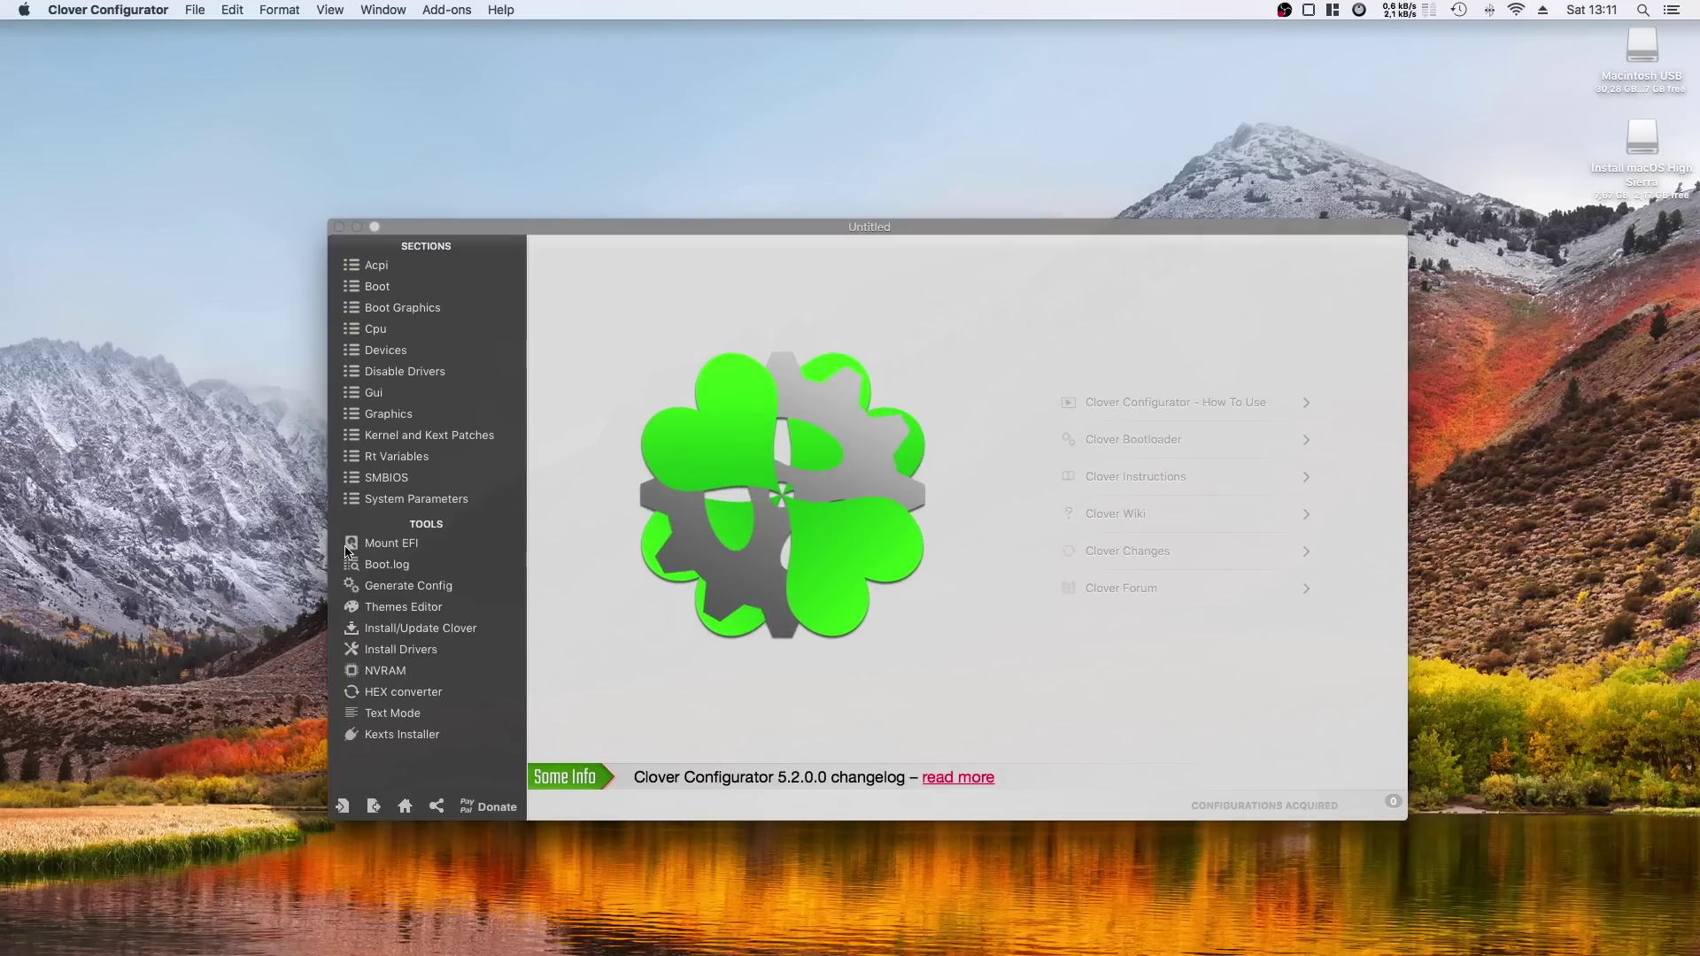
# Mount the Macintosh USB drive's EFI partition, confirming with the admin password.
pyautogui.click(363, 543)
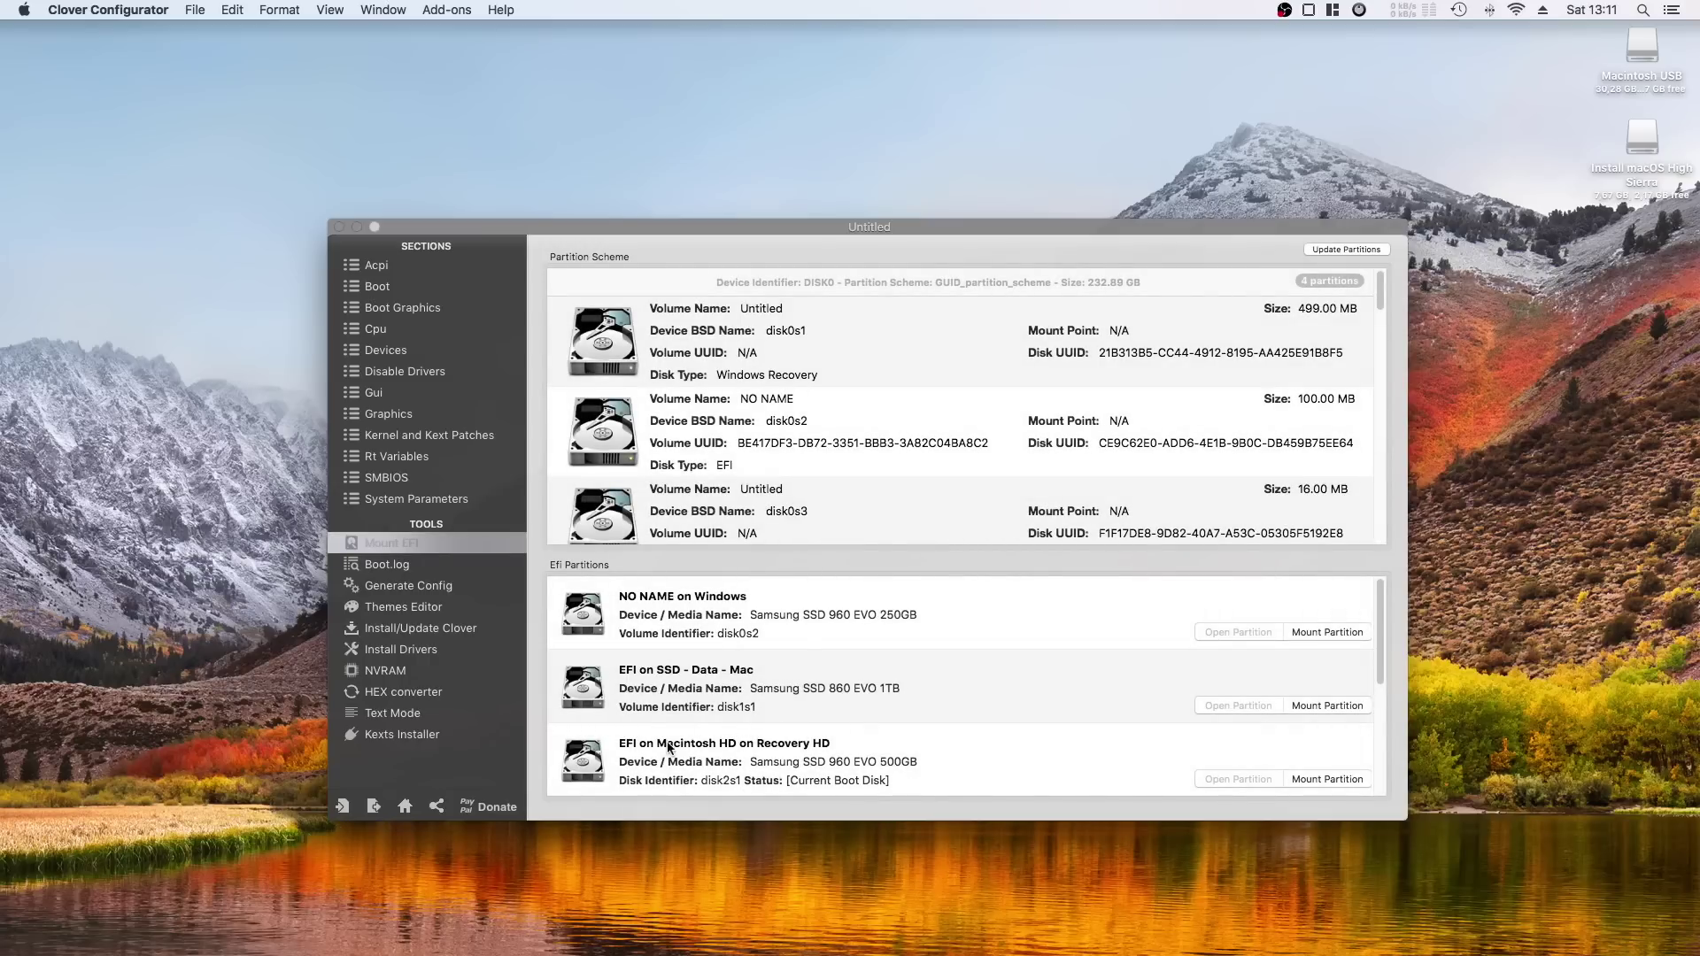
pyautogui.scroll(-2, 797, 735)
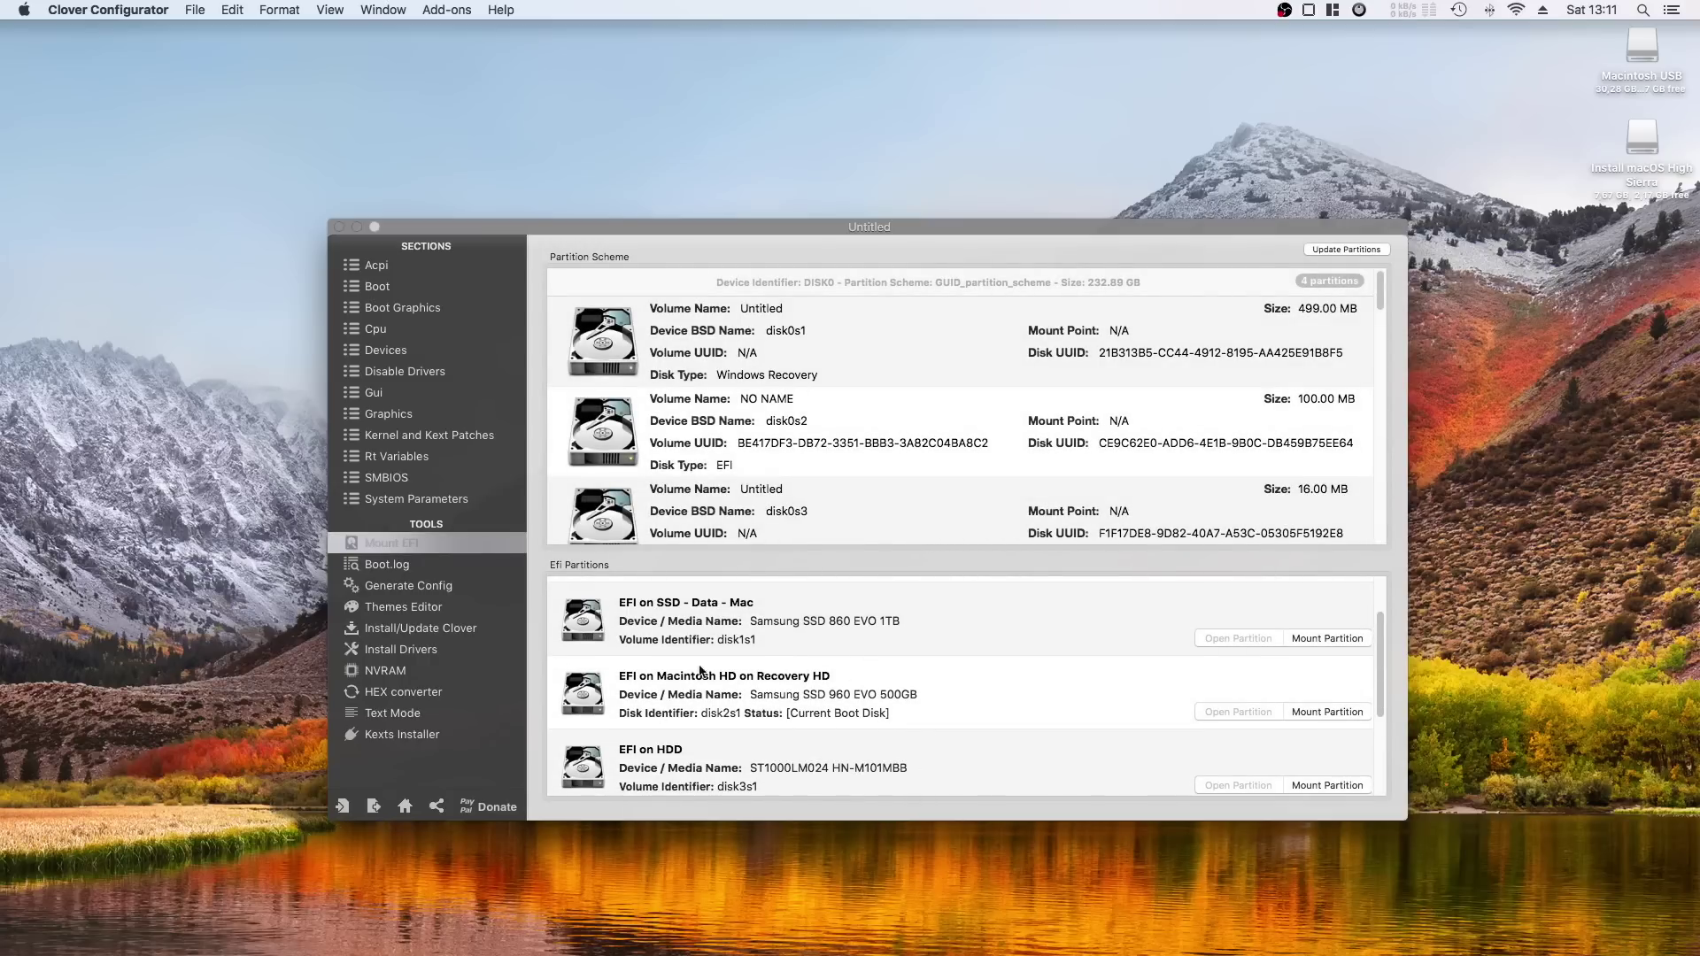
pyautogui.scroll(-3, 917, 705)
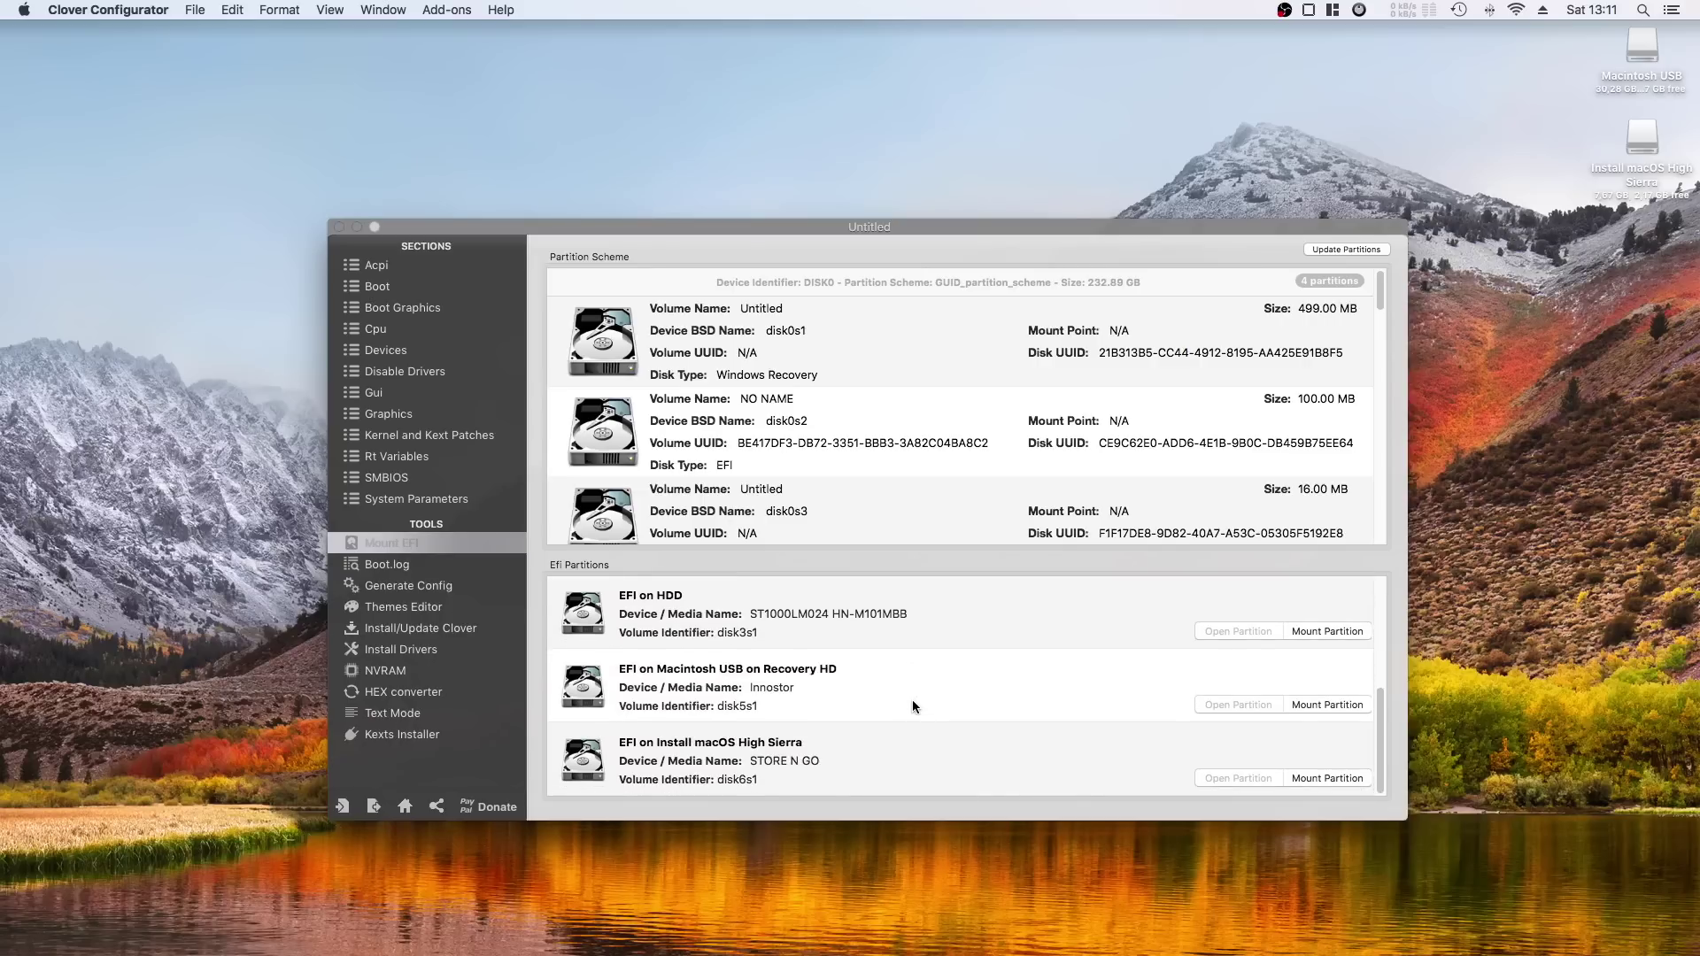
pyautogui.click(1328, 705)
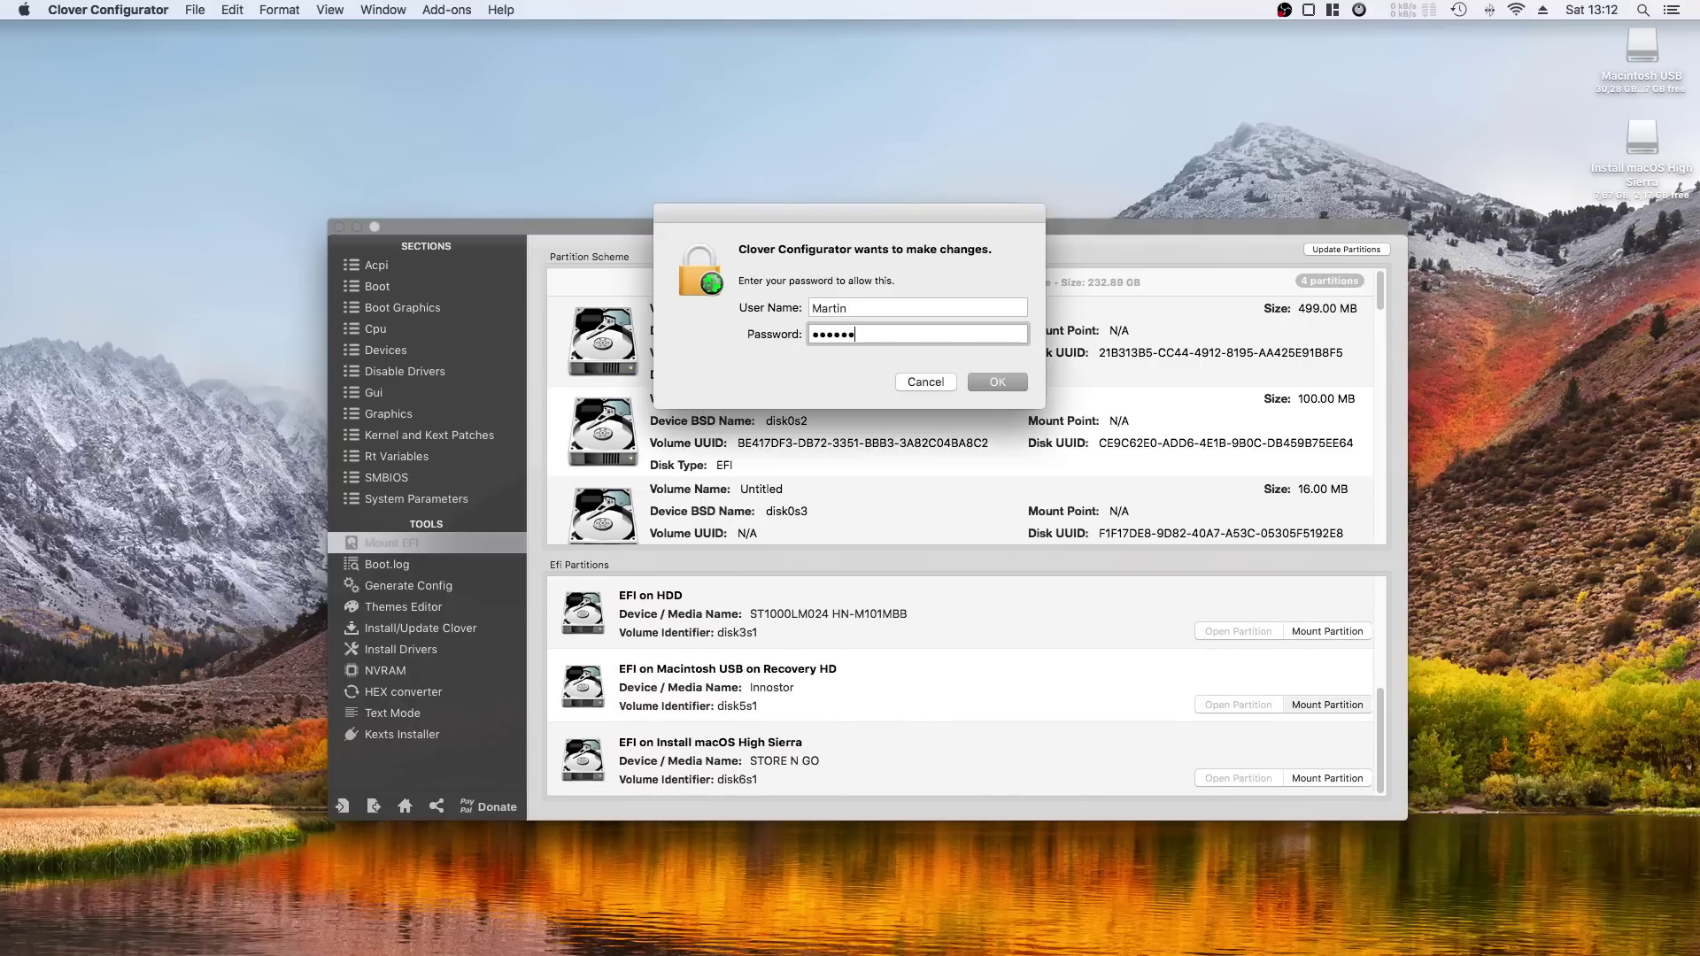
pyautogui.press('Return')
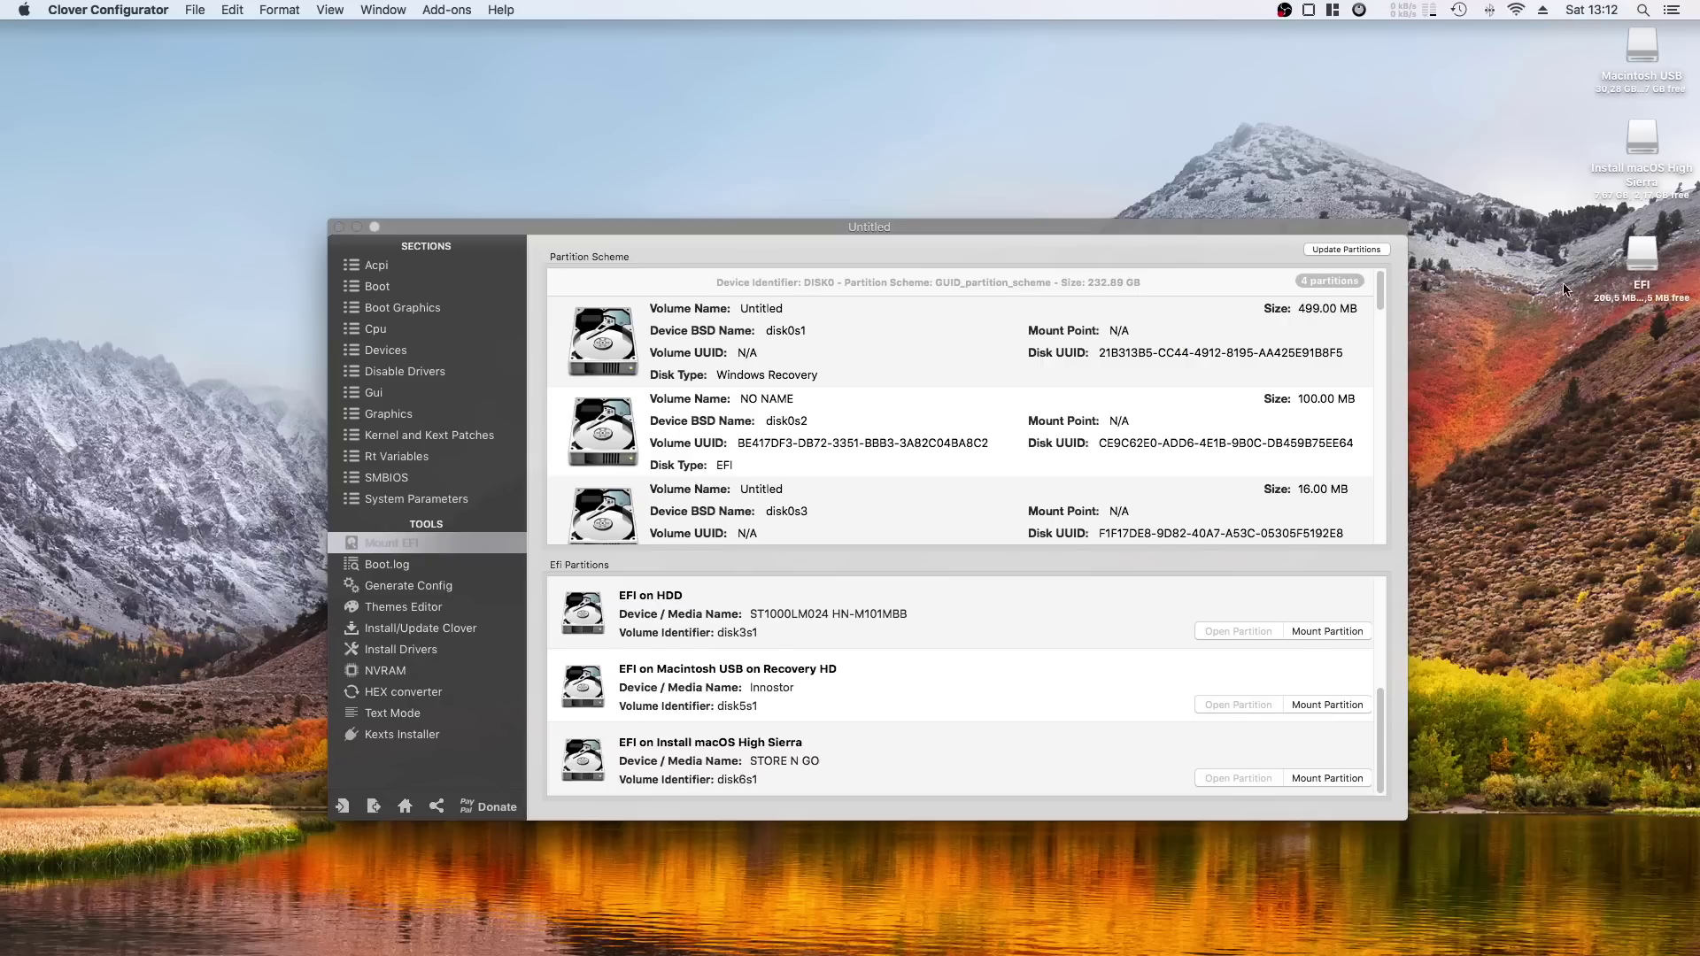
# Open the EFI folder on the mounted EFI volume.
pyautogui.click(1646, 254)
pyautogui.doubleClick(1645, 254)
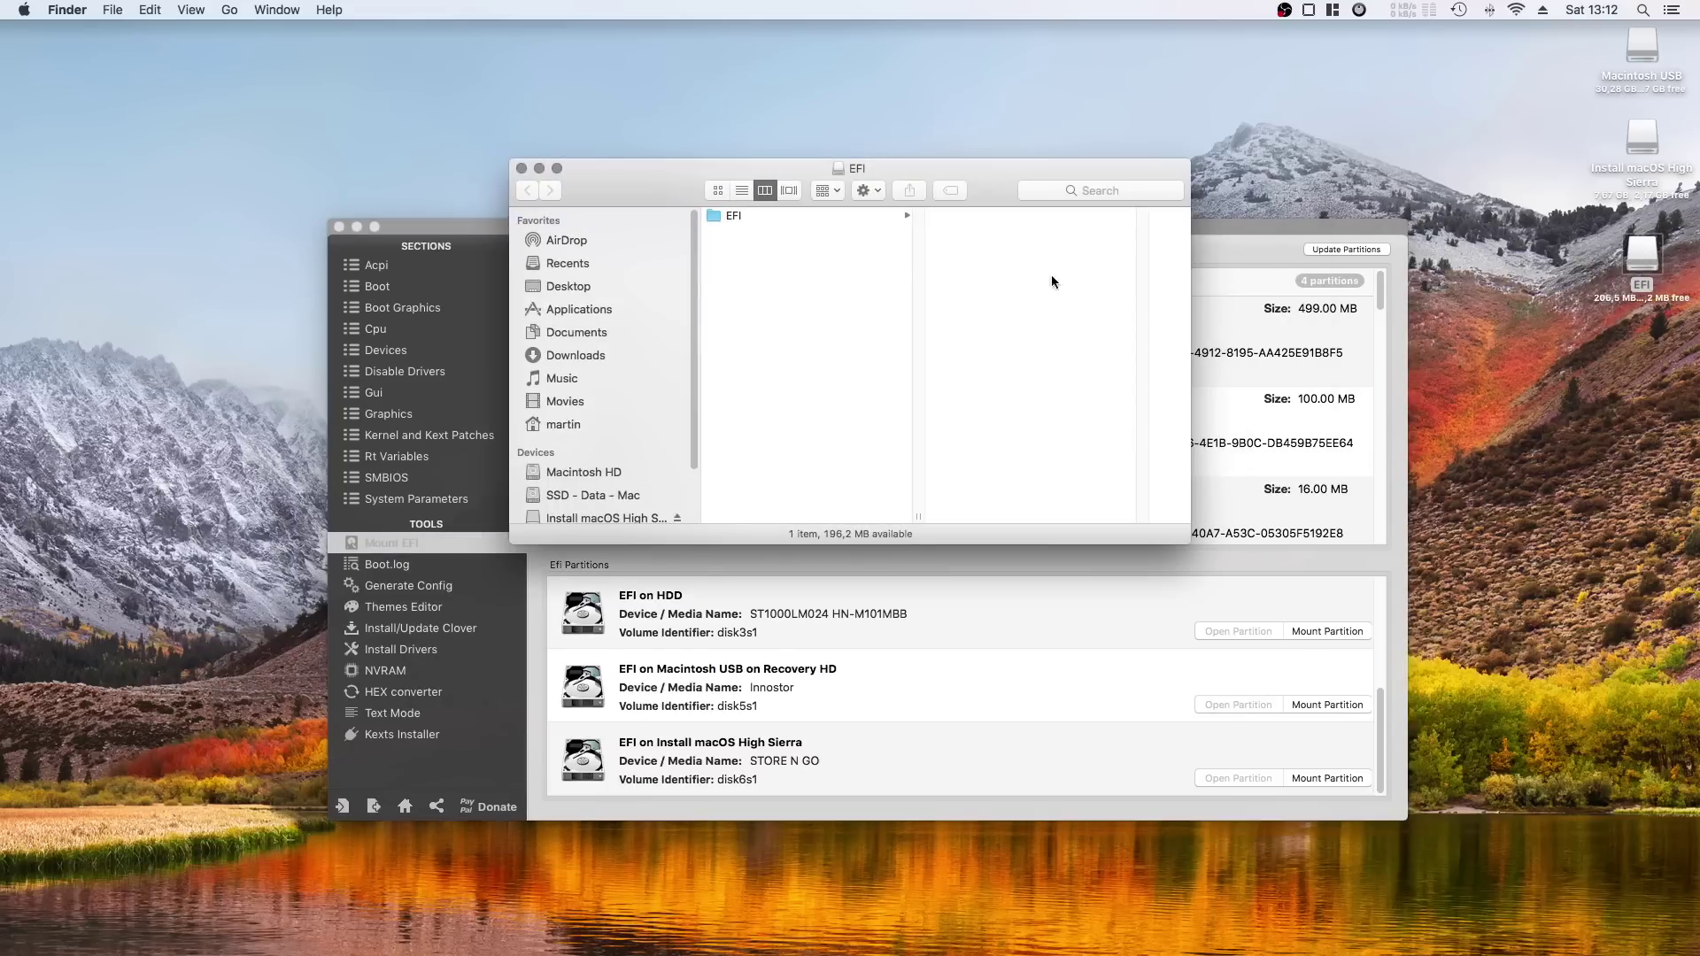
pyautogui.click(725, 225)
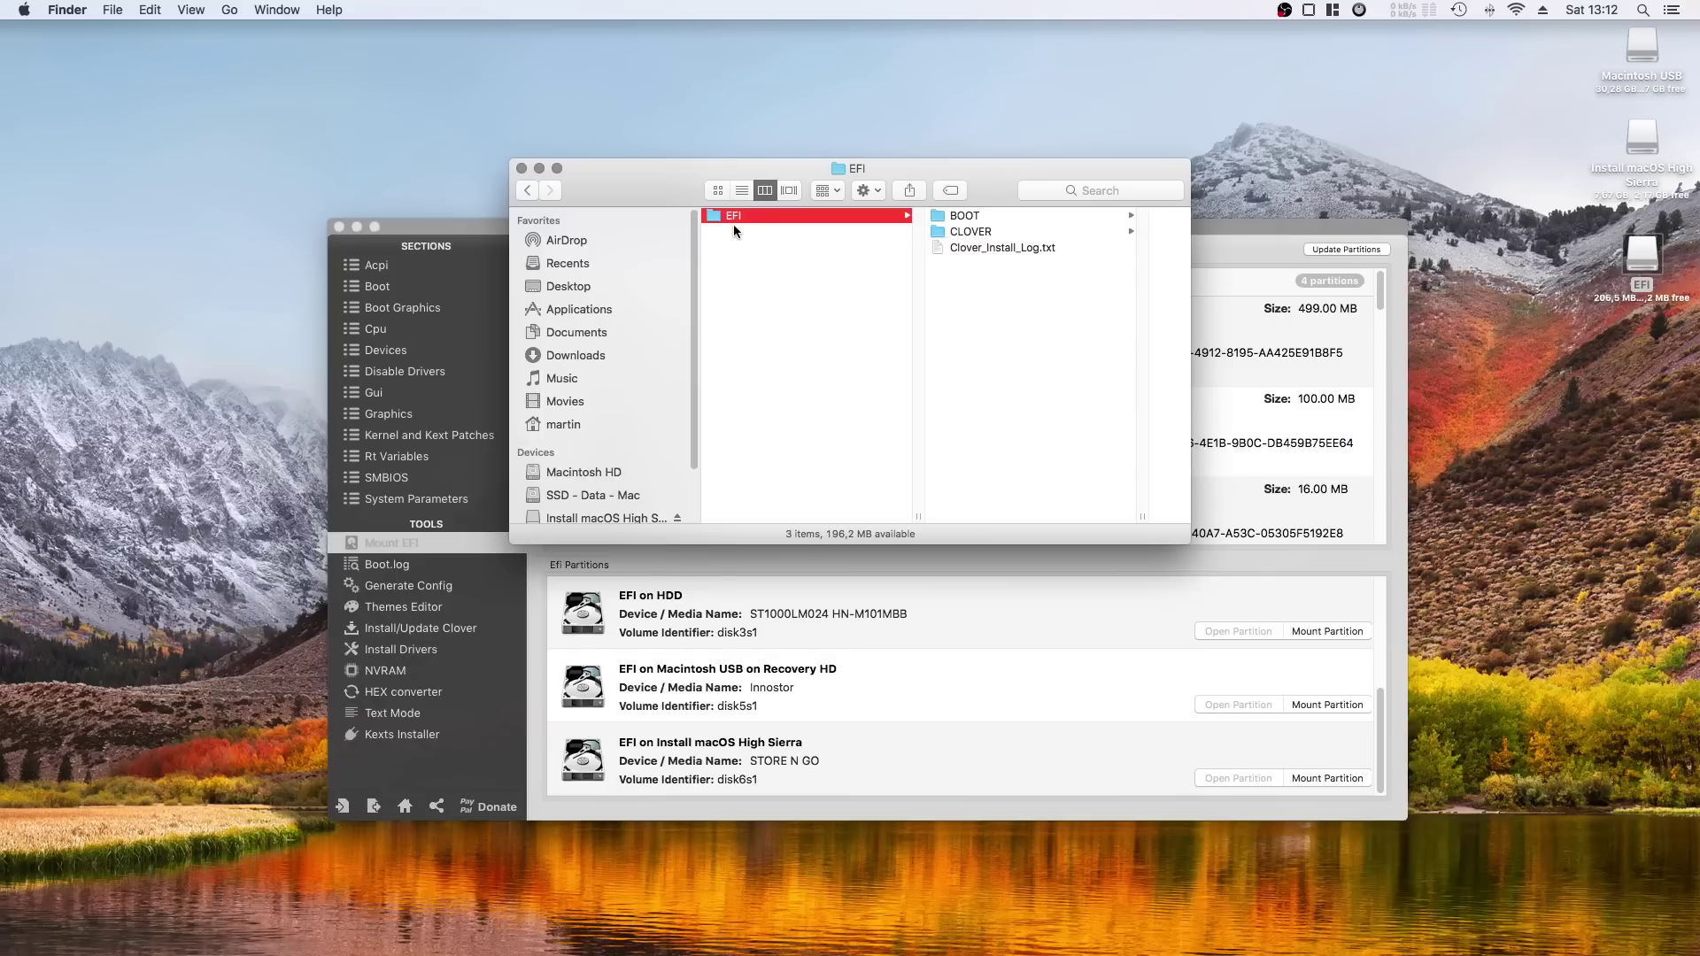
pyautogui.moveTo(864, 166); pyautogui.dragTo(438, 86)
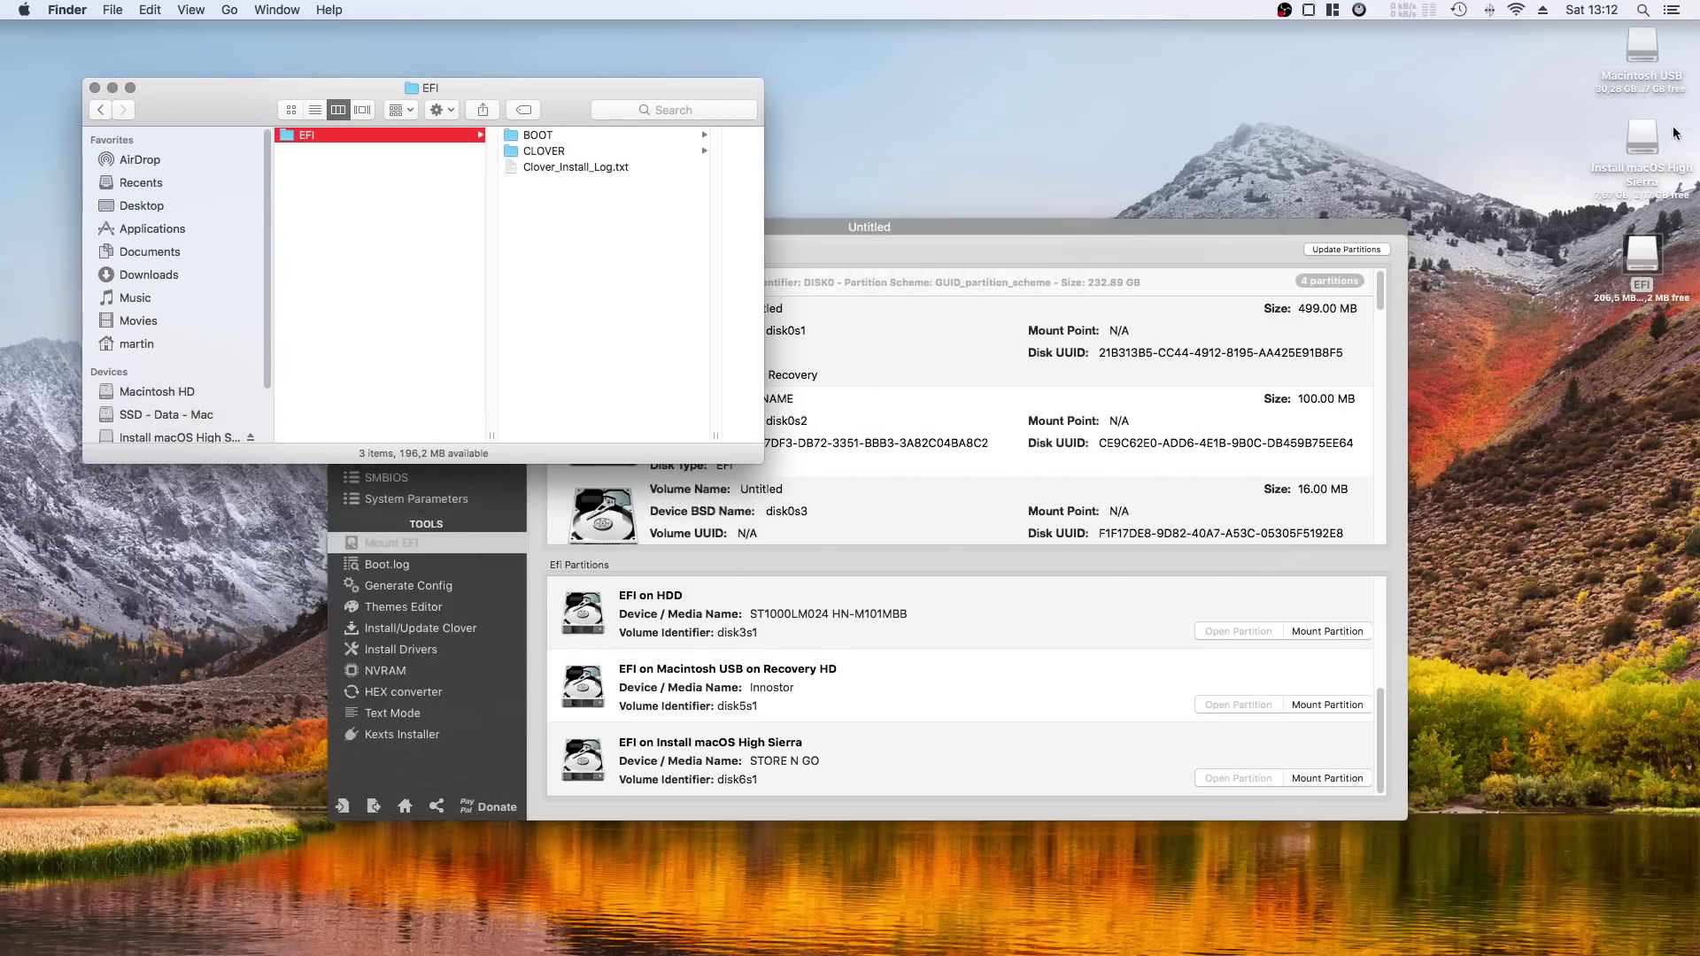
# Open install_files_hackintosh/EFI (identical build) on the installer drive and select BOOT and CLOVER.
pyautogui.click(1645, 144)
pyautogui.doubleClick(1647, 144)
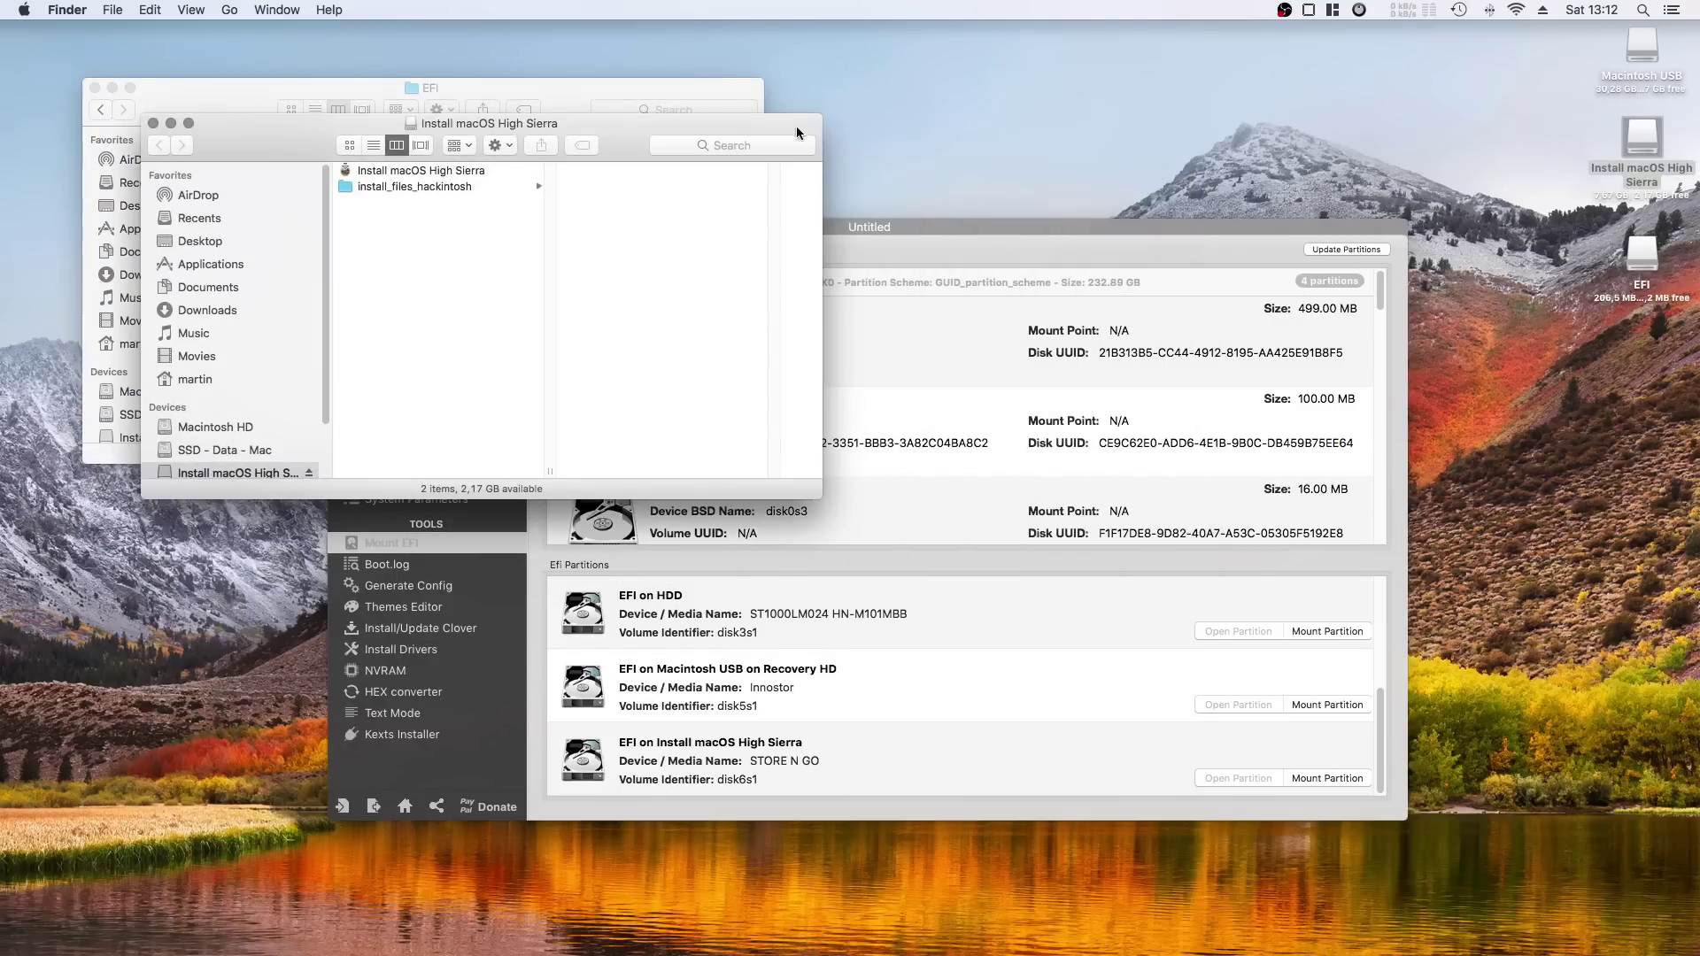
pyautogui.moveTo(802, 128); pyautogui.dragTo(1476, 176)
pyautogui.click(1097, 232)
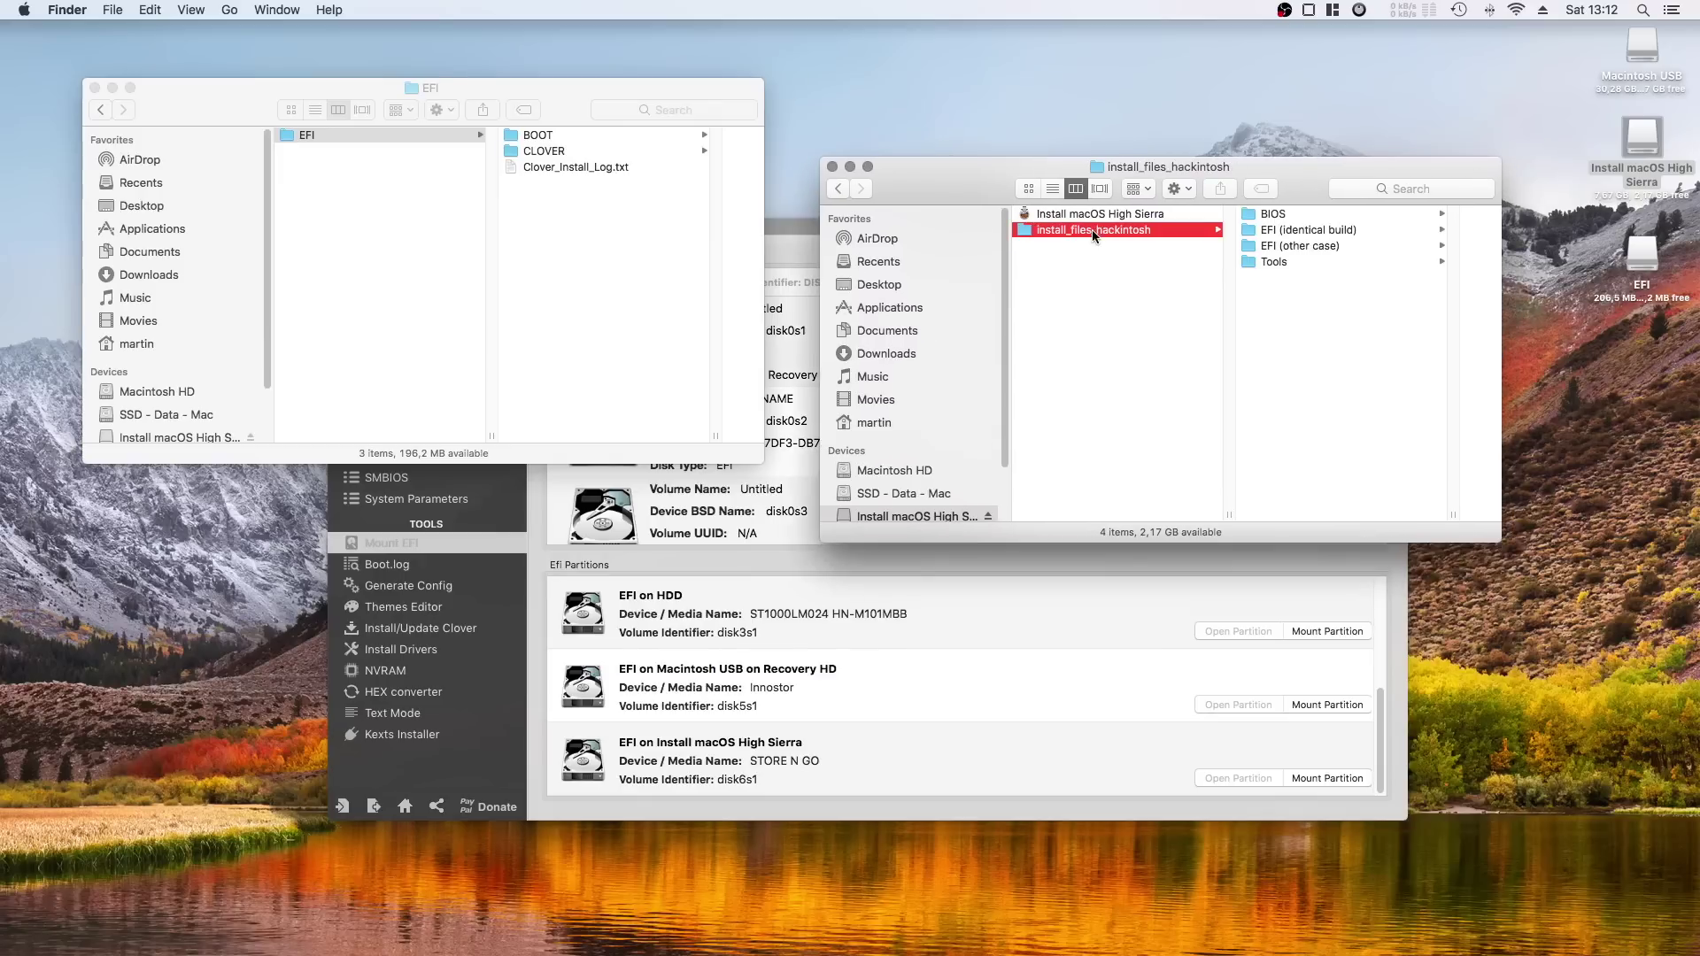
pyautogui.click(1287, 232)
pyautogui.press('super+a')
# Move everything in the old EFI folder to the Trash.
pyautogui.click(488, 78)
pyautogui.press('super+a')
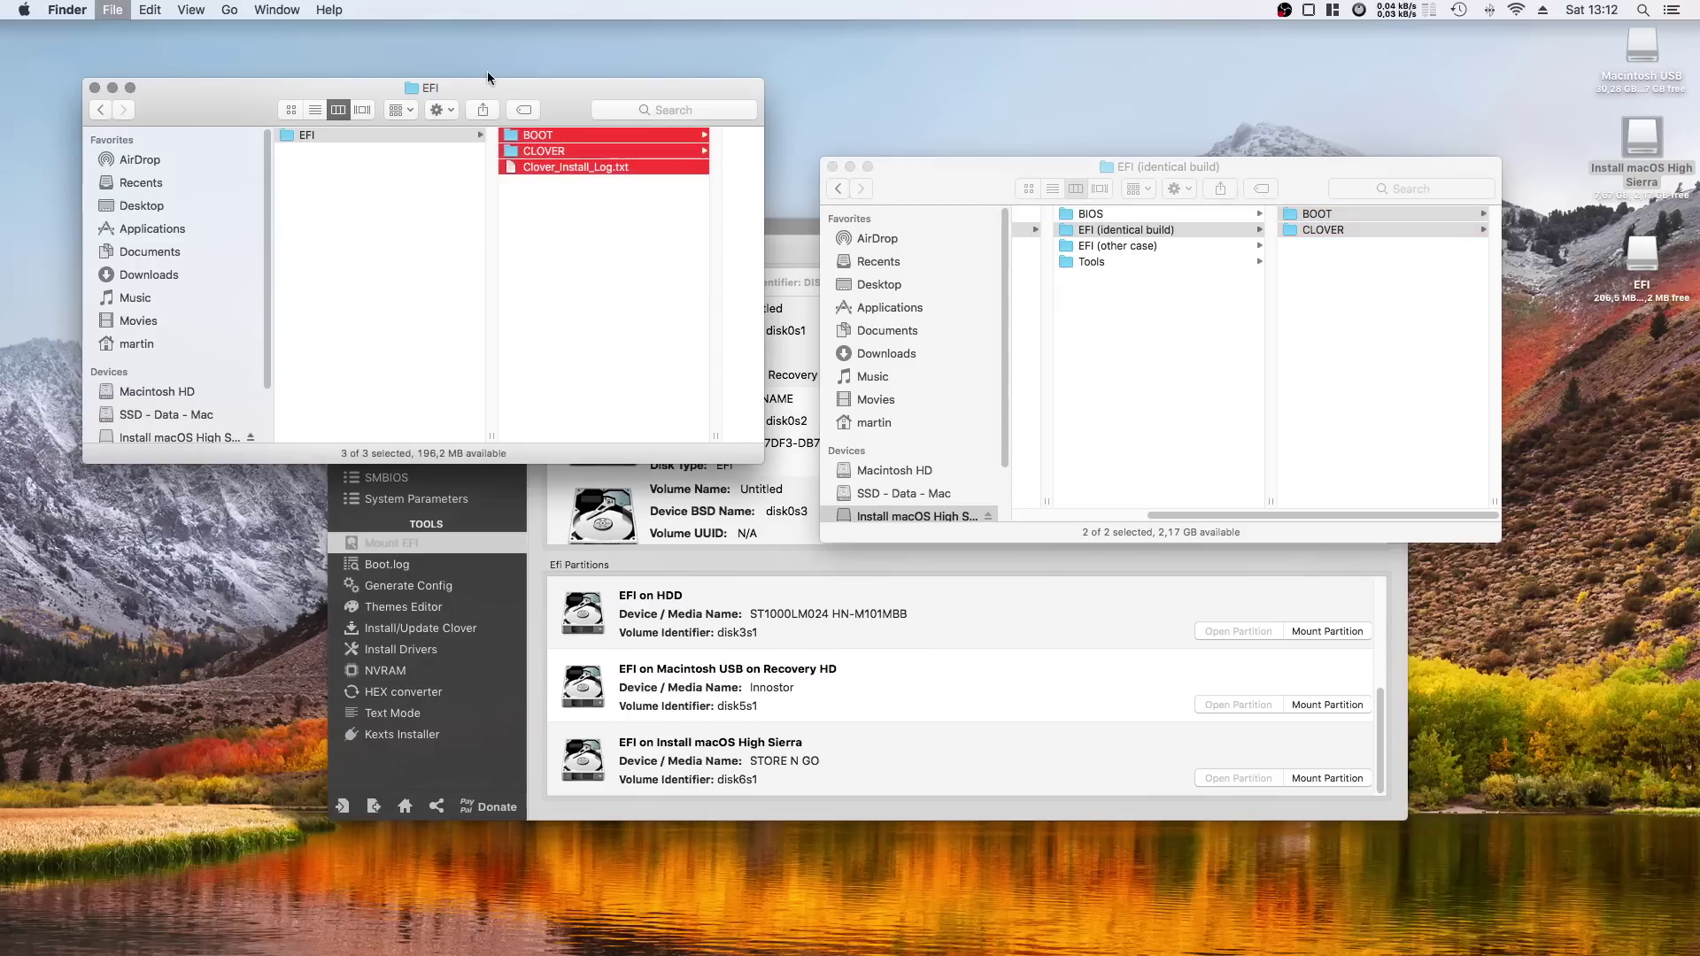
pyautogui.press('super+BackSpace')
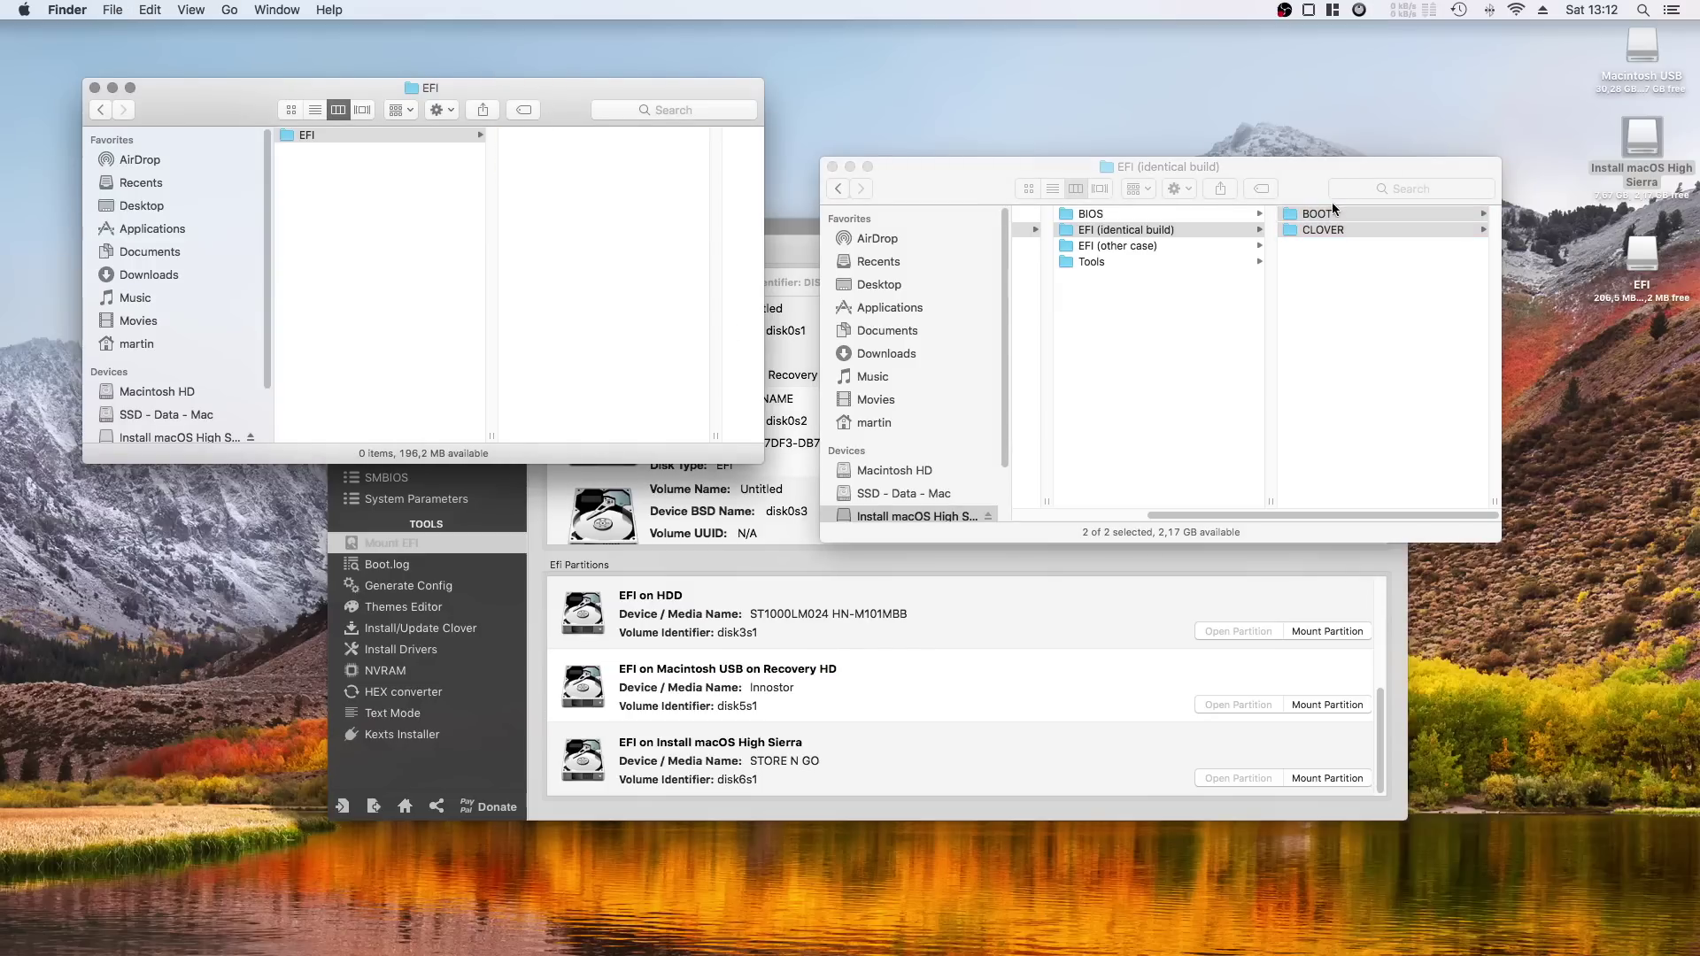
# Copy BOOT and CLOVER into the EFI partition's EFI folder and check them.
pyautogui.moveTo(1333, 215); pyautogui.dragTo(570, 207)
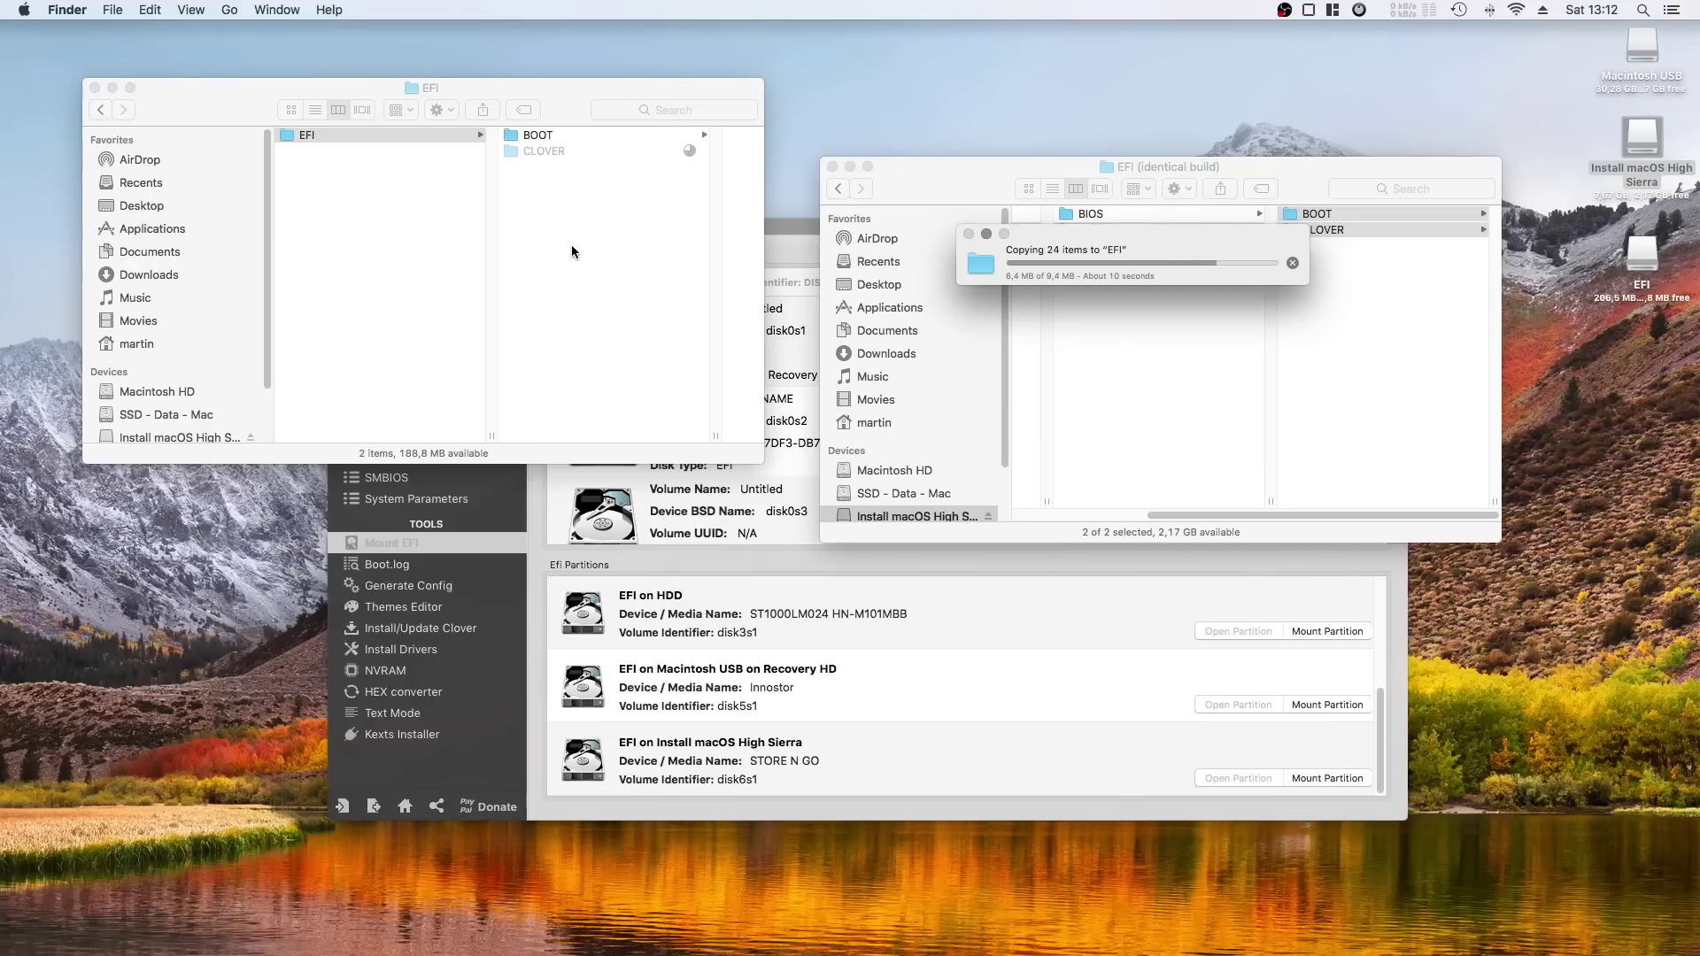
pyautogui.click(571, 245)
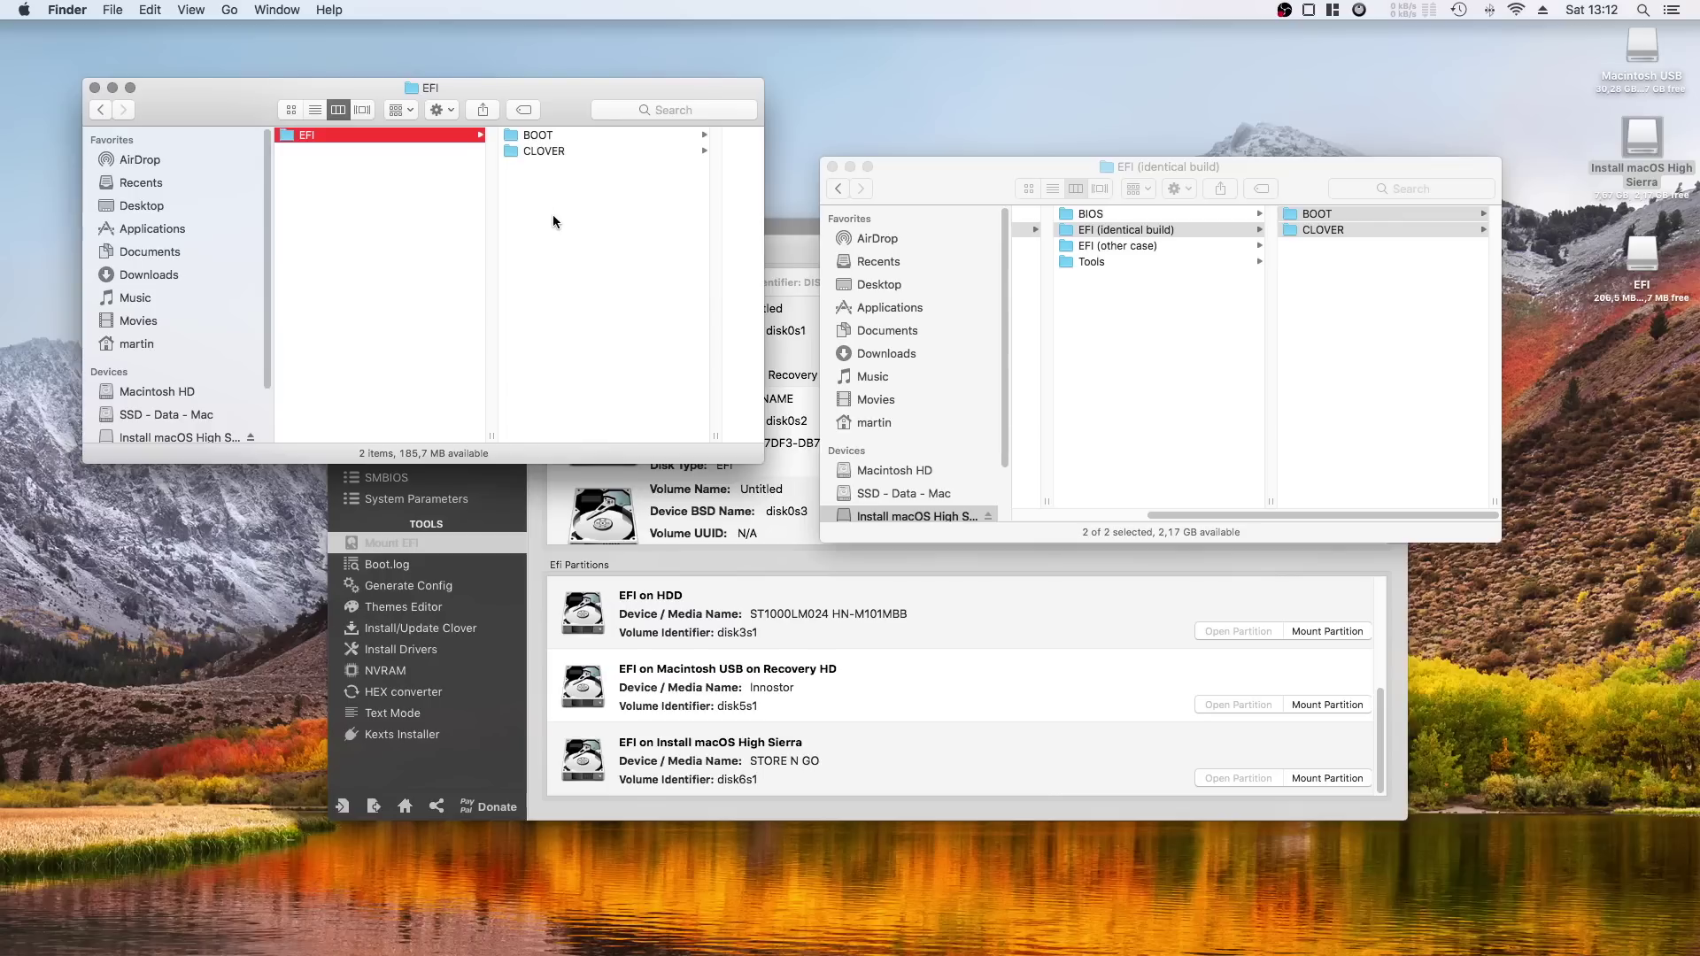
pyautogui.scroll(-3, 235, 405)
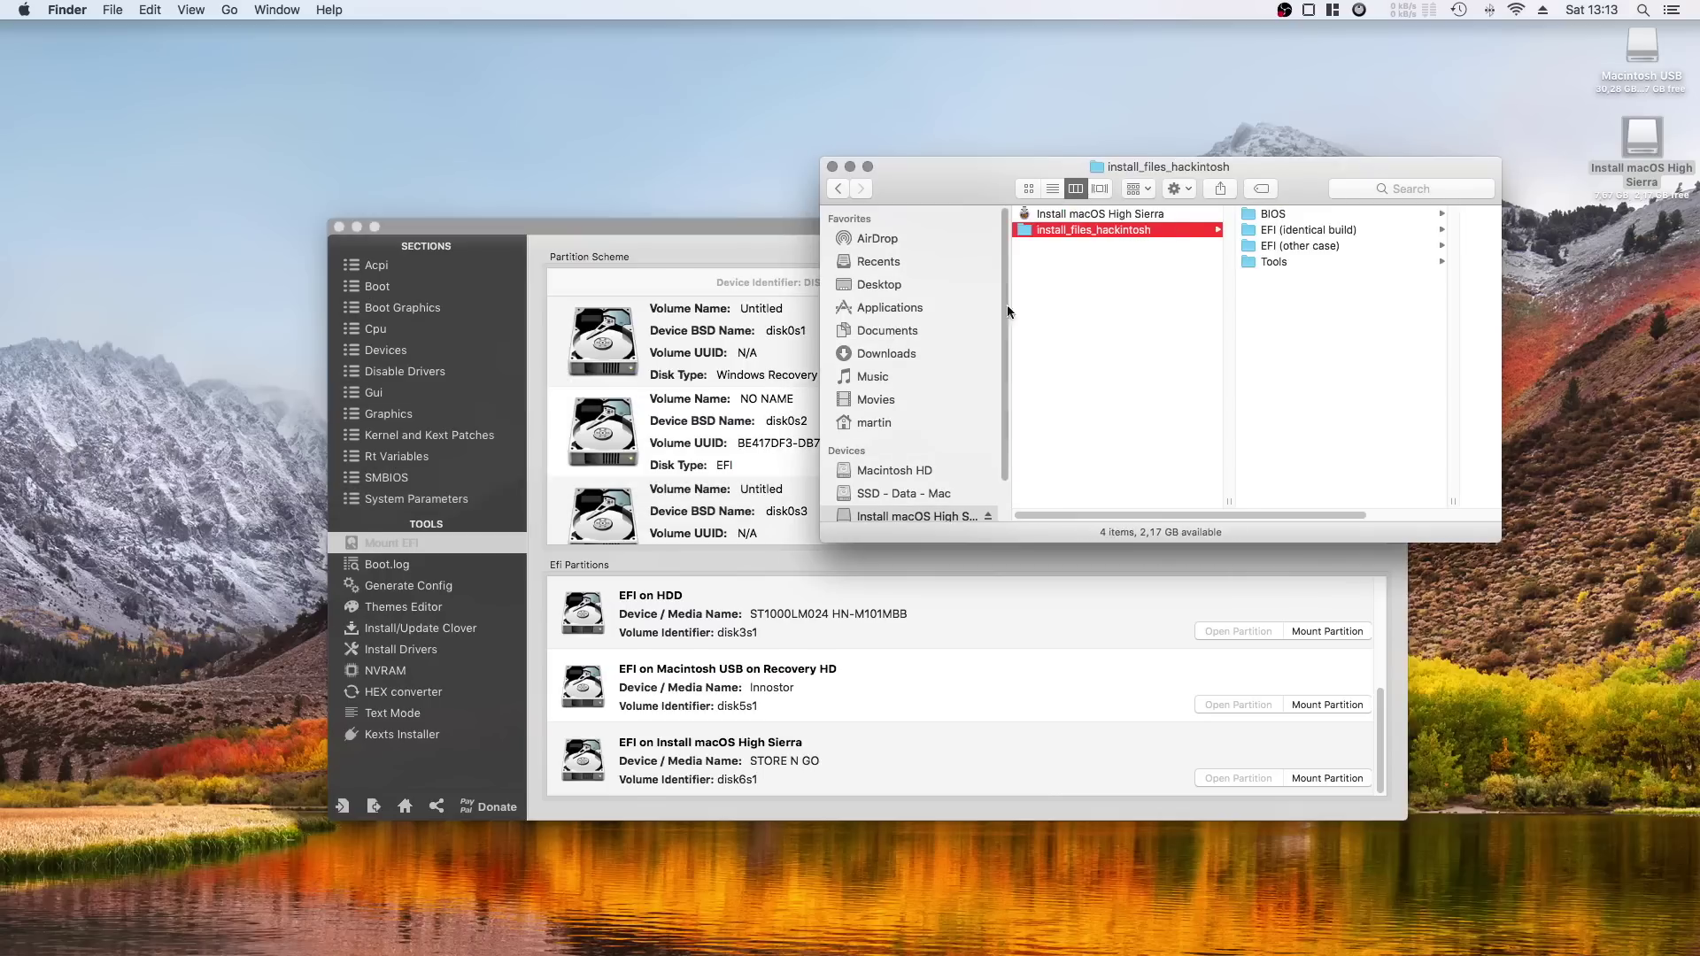
pyautogui.scroll(-2, 955, 456)
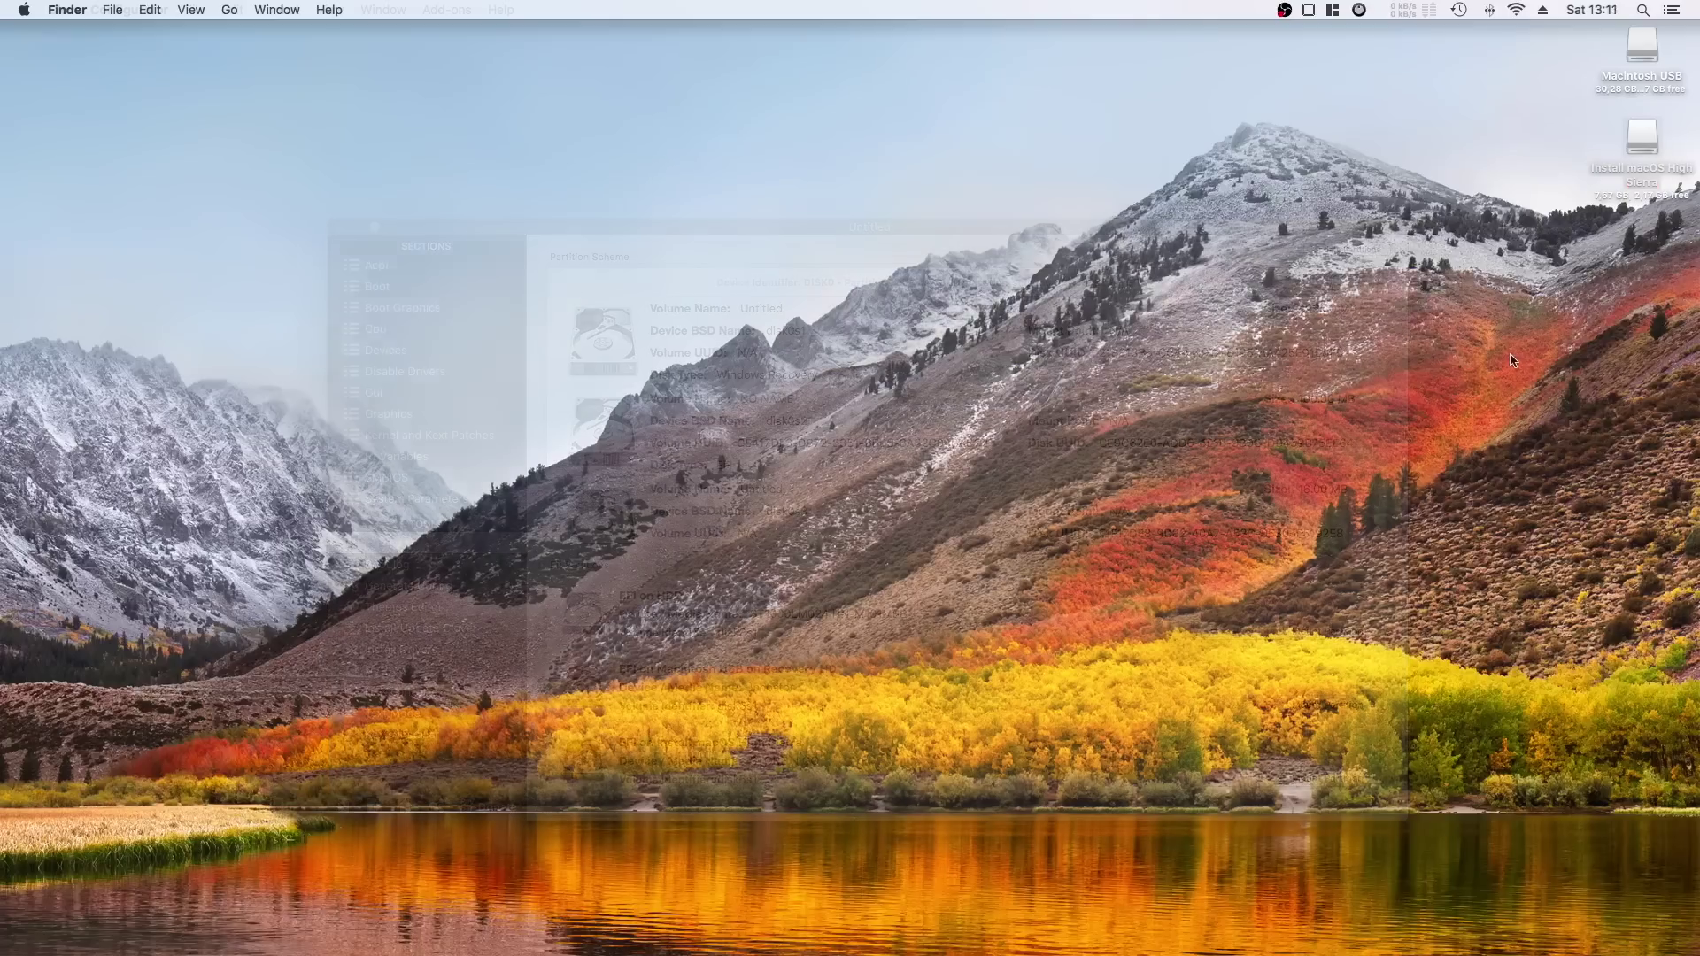